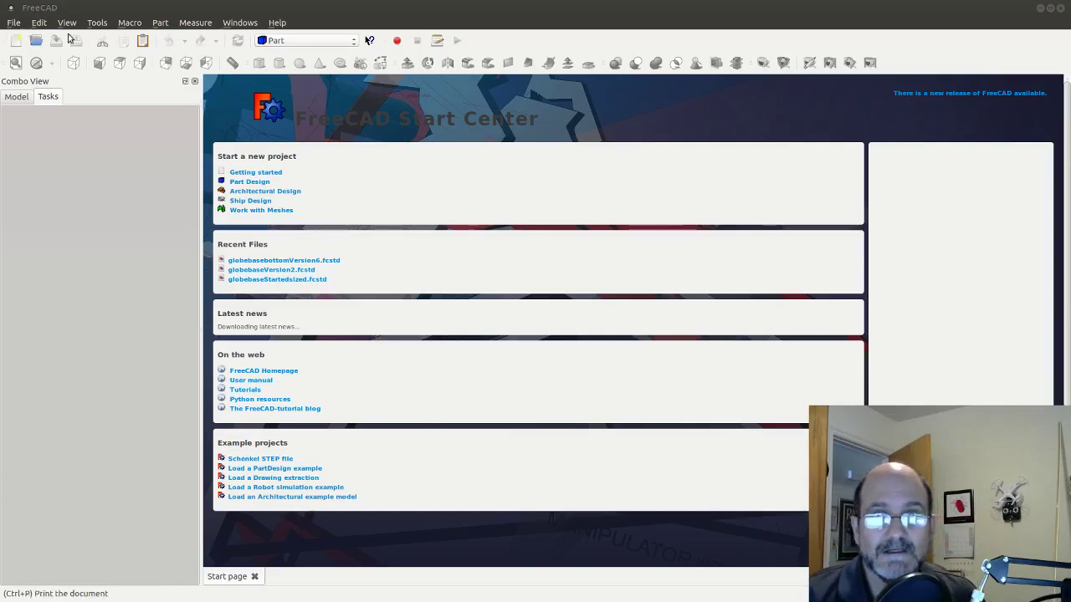
Use File > Open and select the globebasebottomVersion6 project in the 3d folder.
left_click(15, 22)
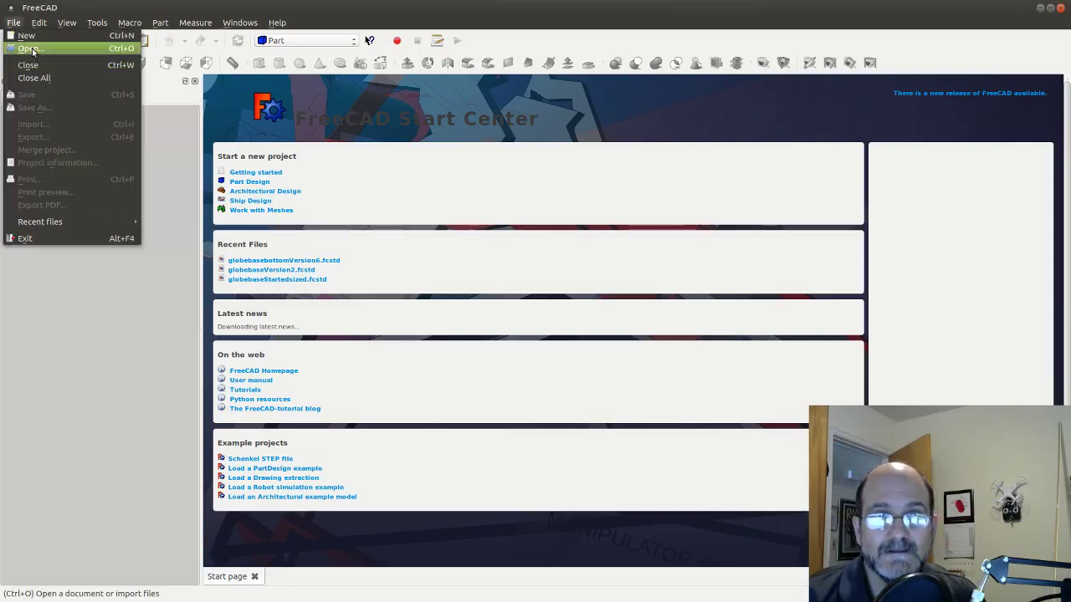
left_click(31, 48)
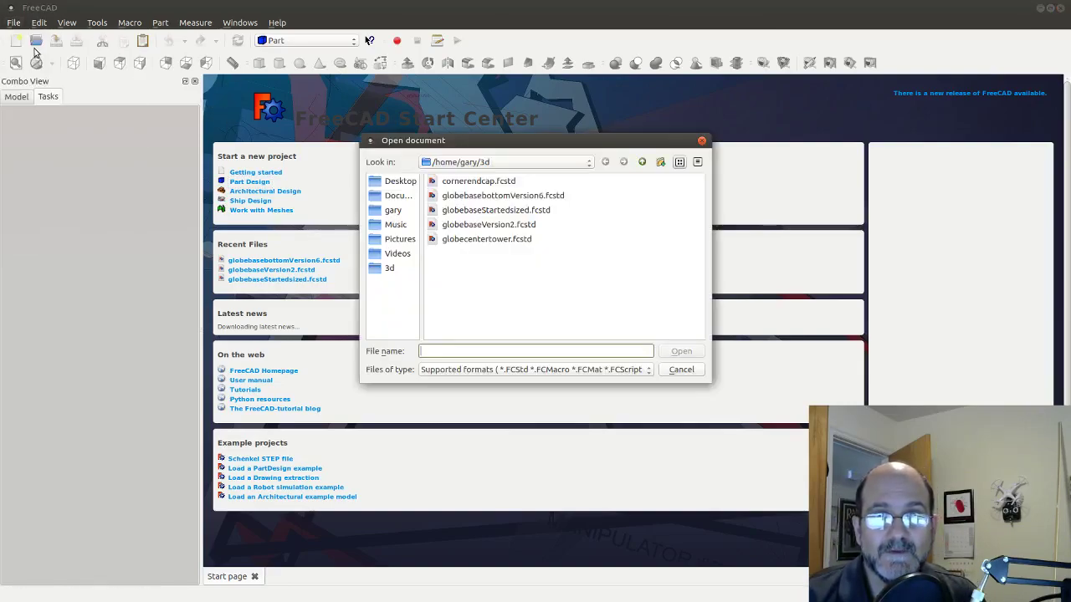
left_click(517, 197)
Open globebasebottomVersion6.fcstd, inspect the globe base model, then close its document.
left_click(691, 356)
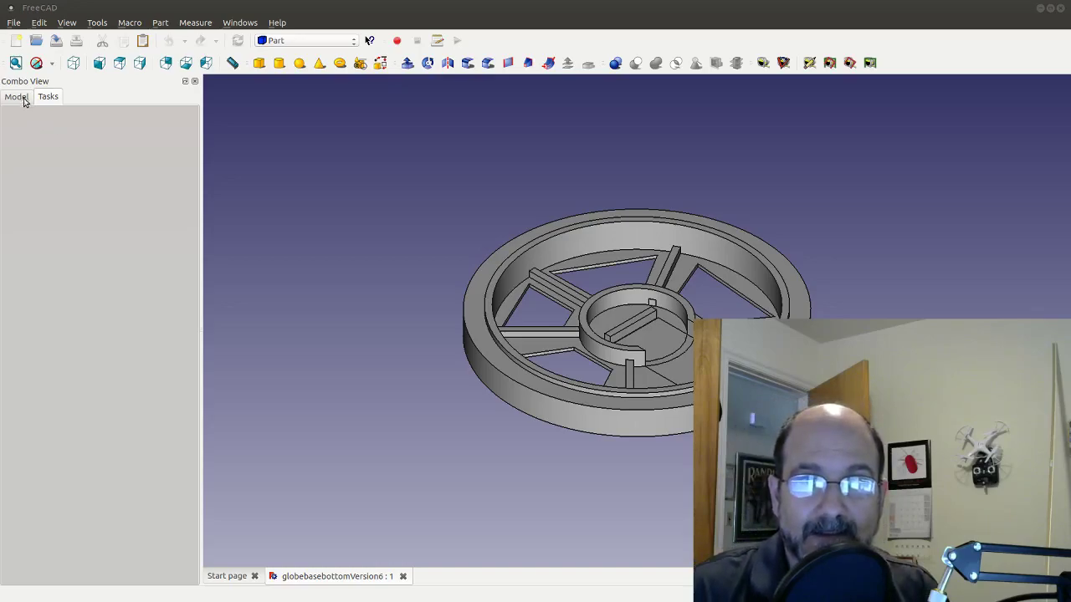
left_click(403, 578)
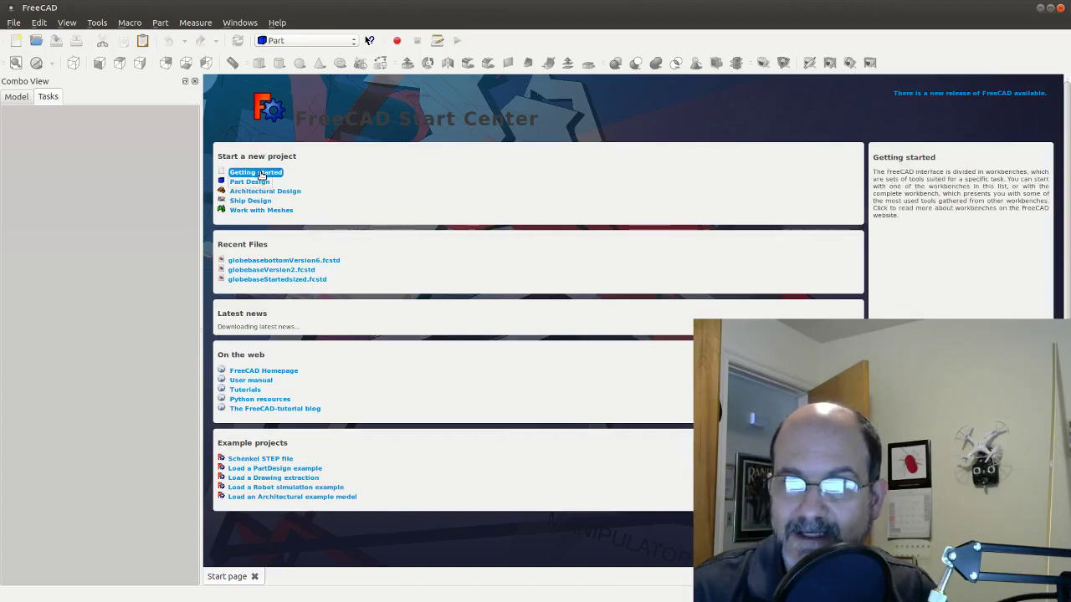
Start a new Unnamed document from Part Design and switch it to the Part workbench.
mouse_move(256, 183)
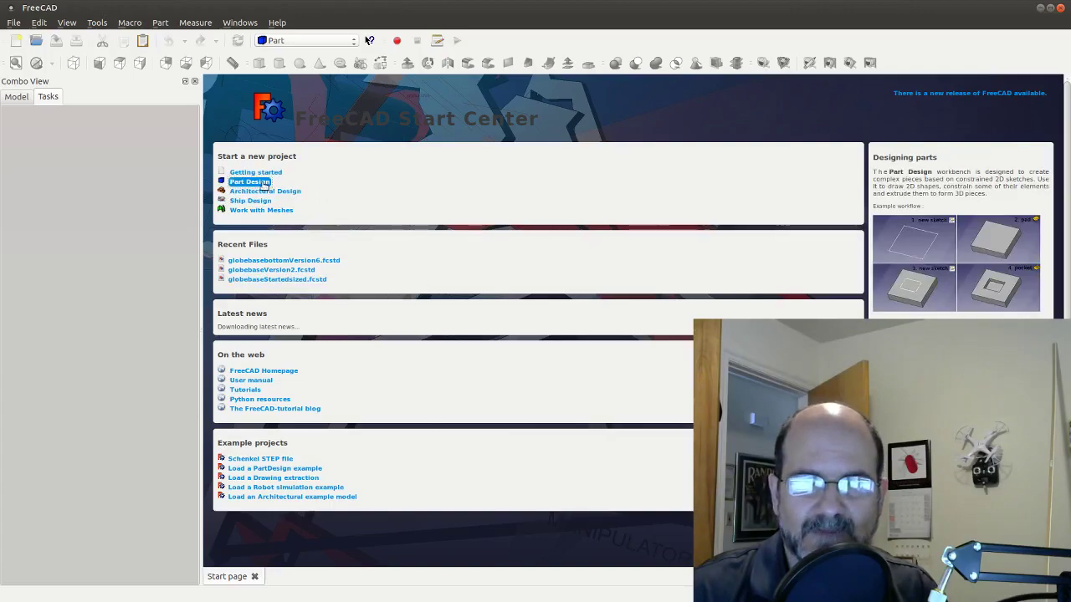
left_click(263, 183)
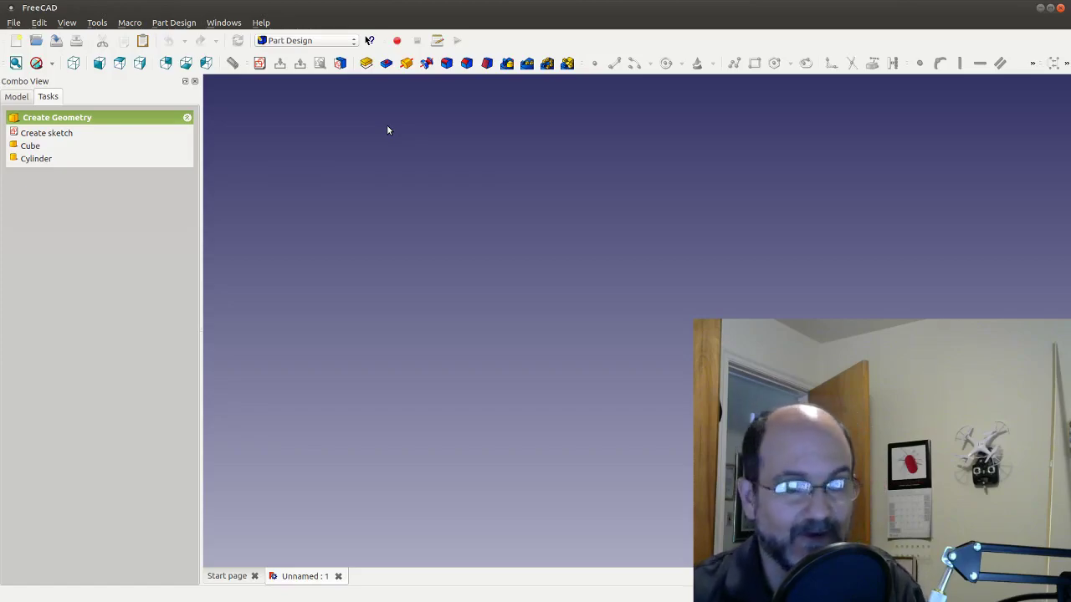
left_click(354, 42)
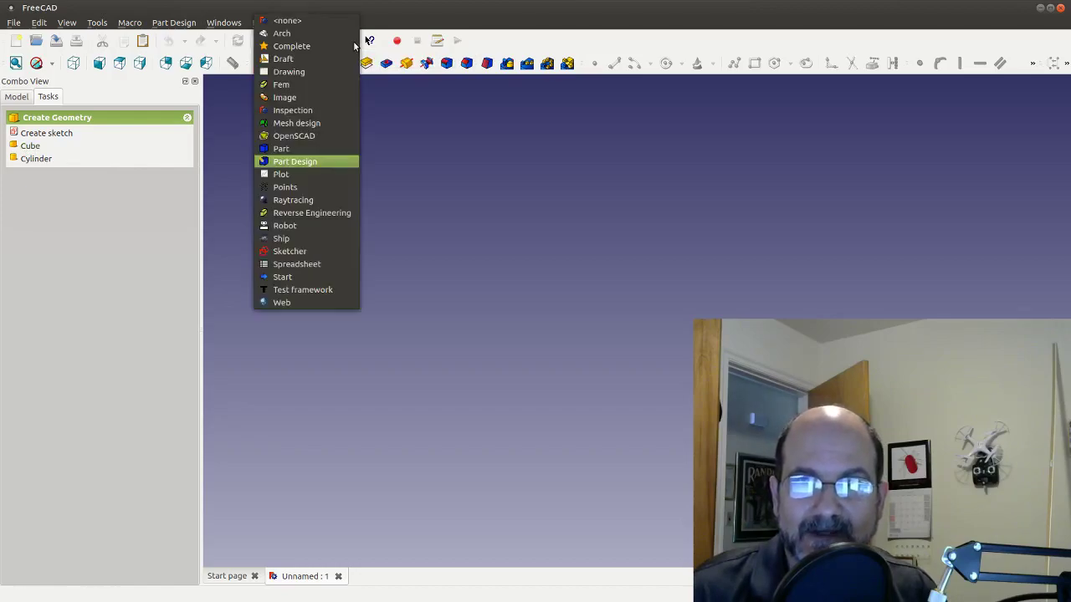
left_click(316, 151)
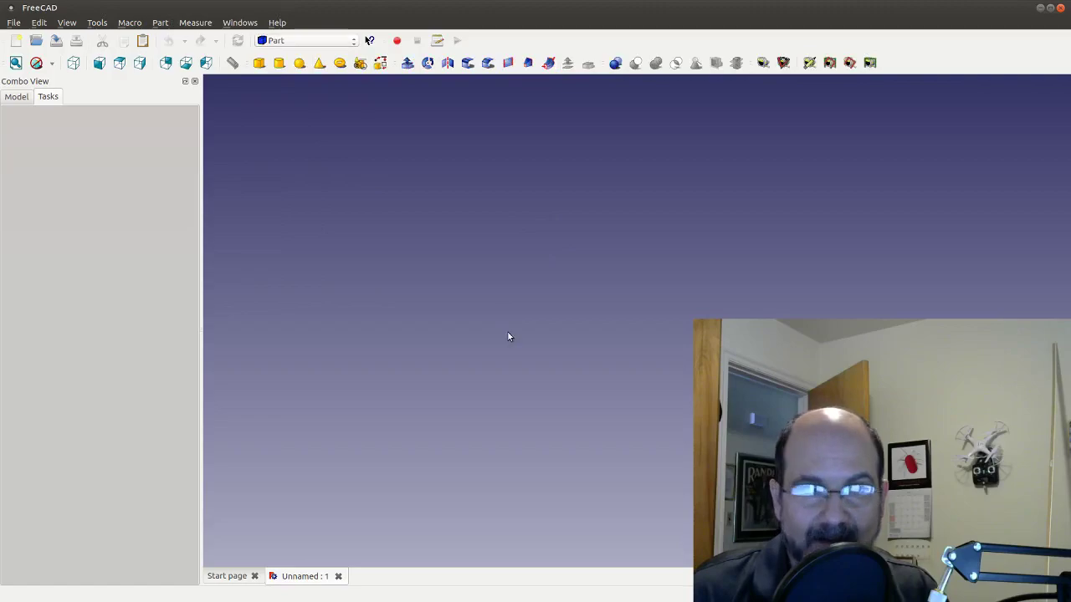
left_click(67, 23)
Set the 3D view background to a simple grey-green colour in Preferences > Display > Colors.
mouse_move(38, 22)
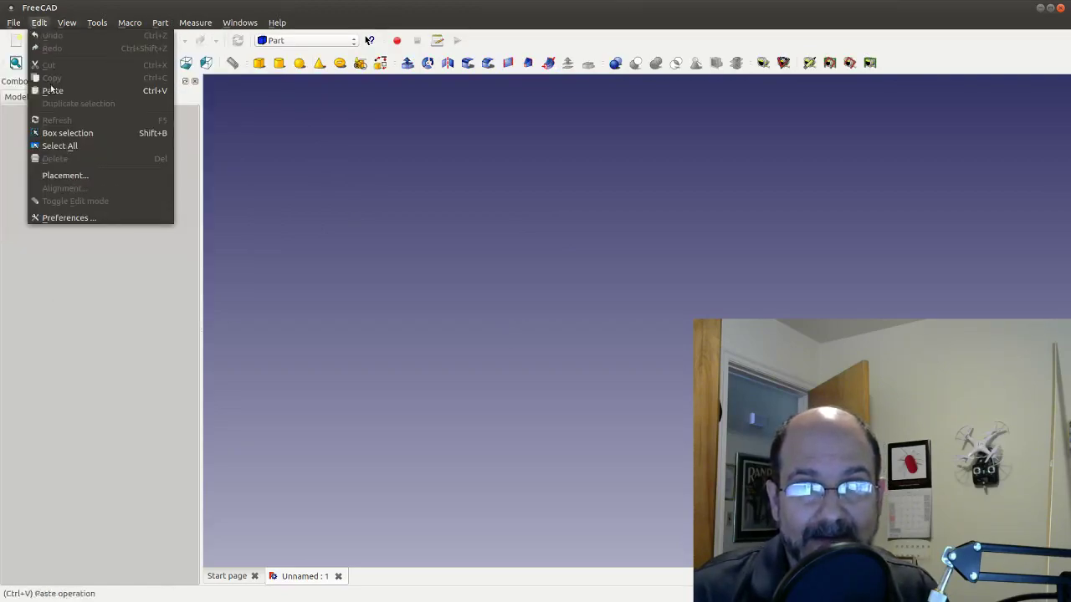
left_click(71, 219)
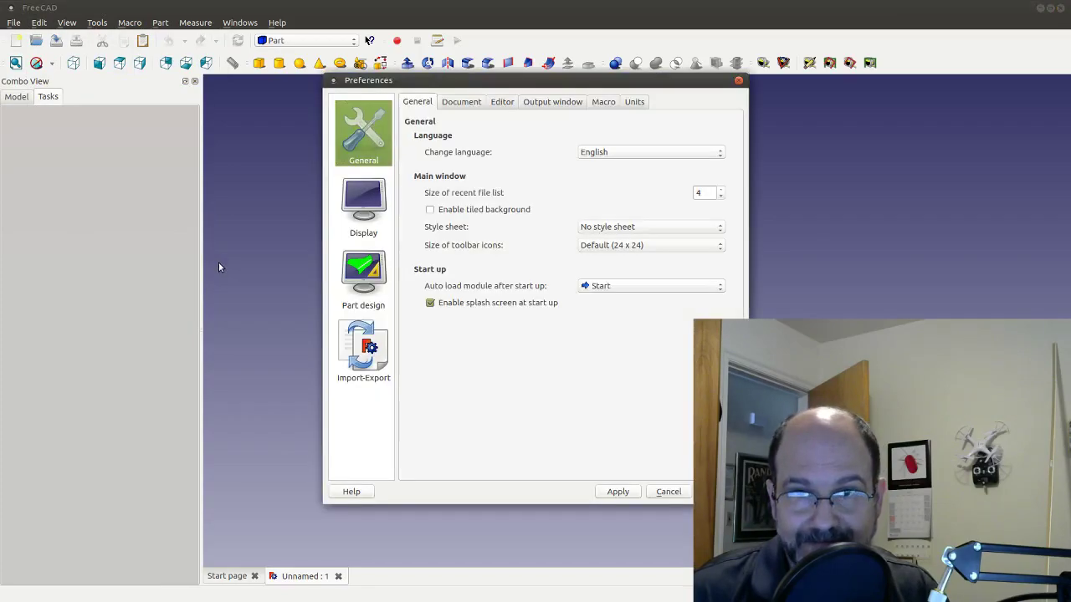
left_click(367, 203)
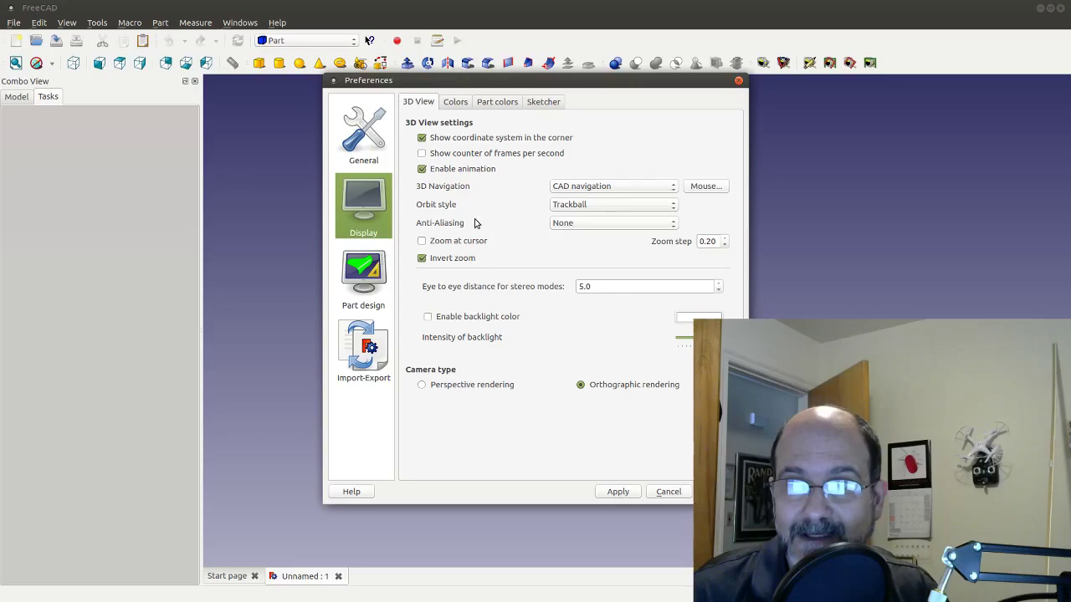
left_click(453, 104)
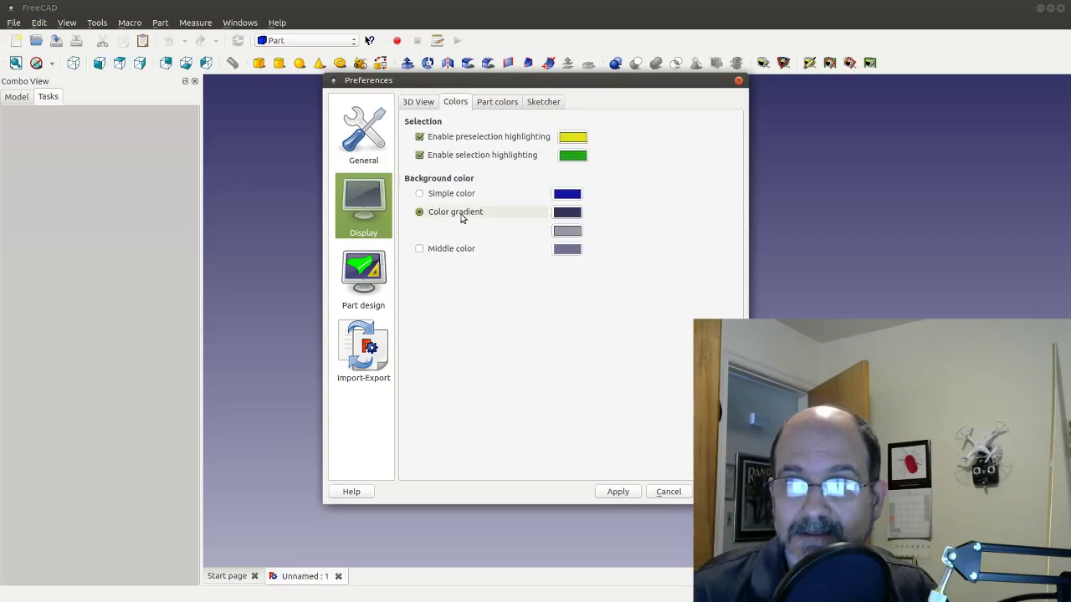
left_click(423, 194)
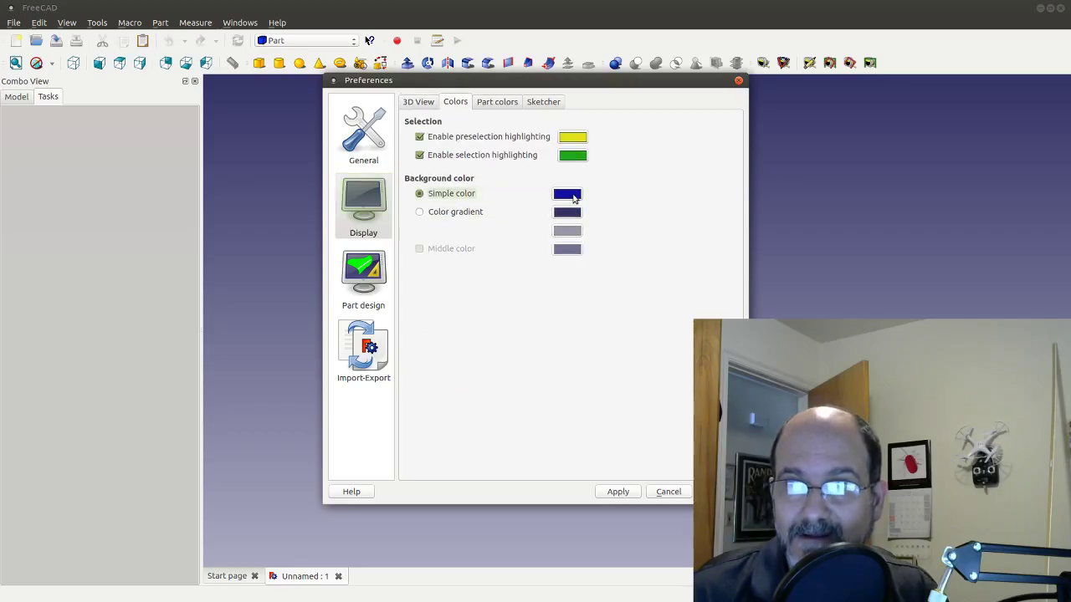
left_click(422, 213)
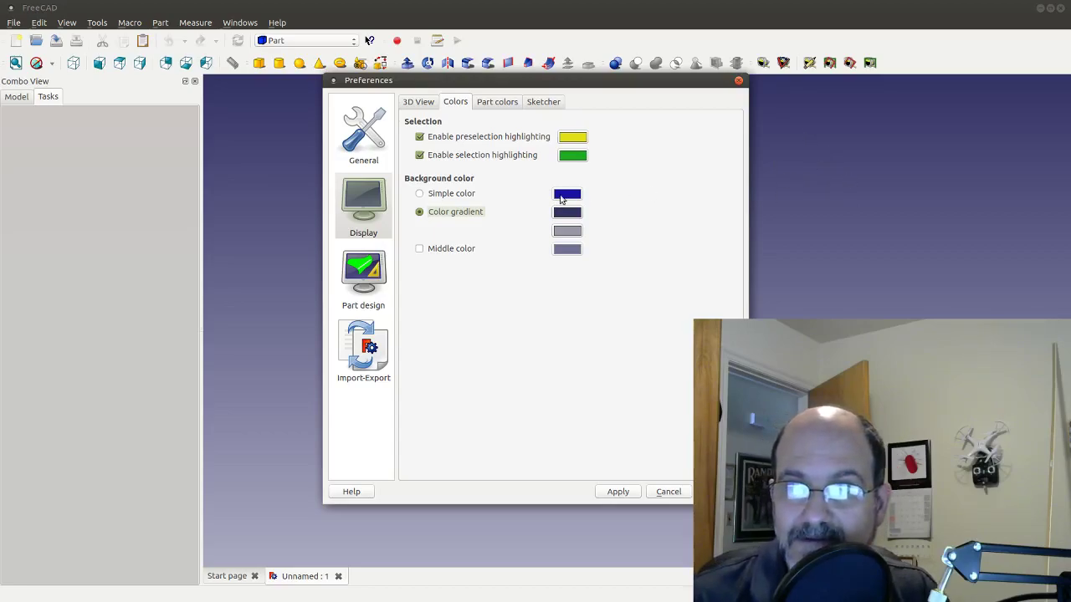
left_click(431, 195)
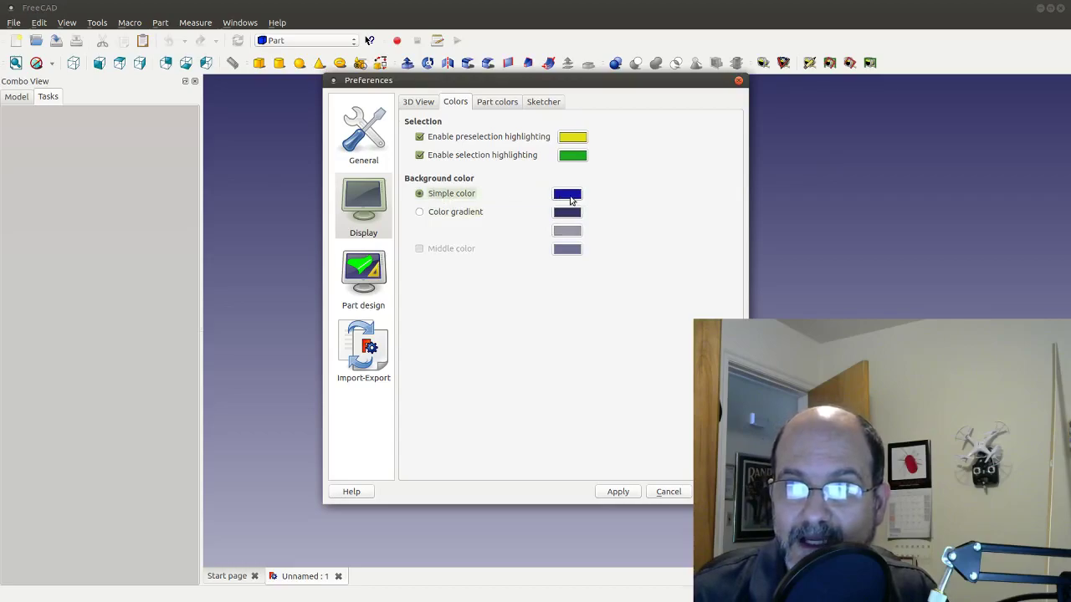
left_click(569, 197)
left_click(602, 269)
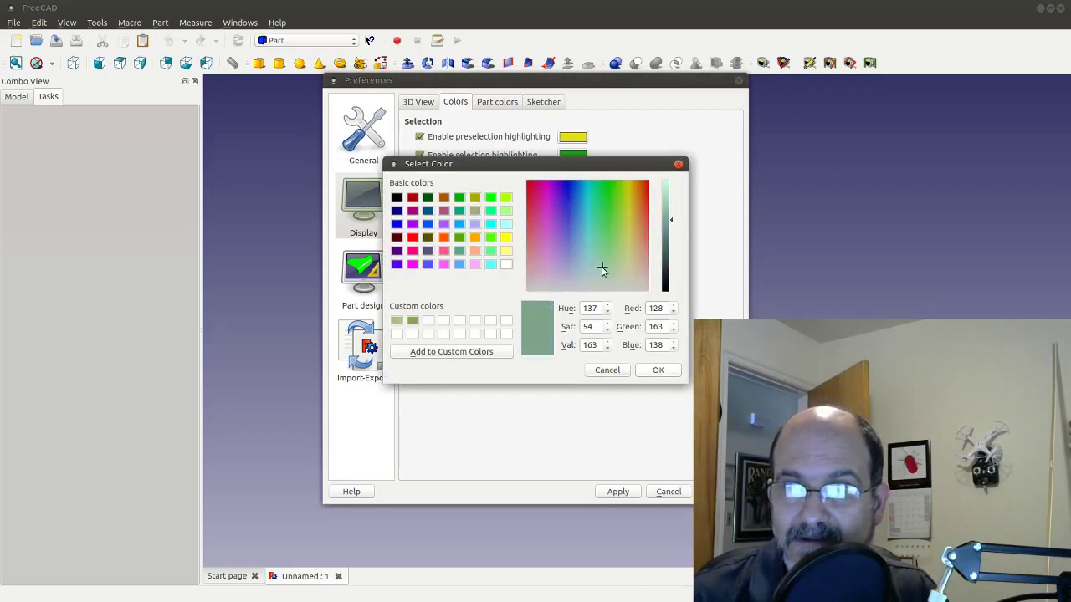
left_click(656, 371)
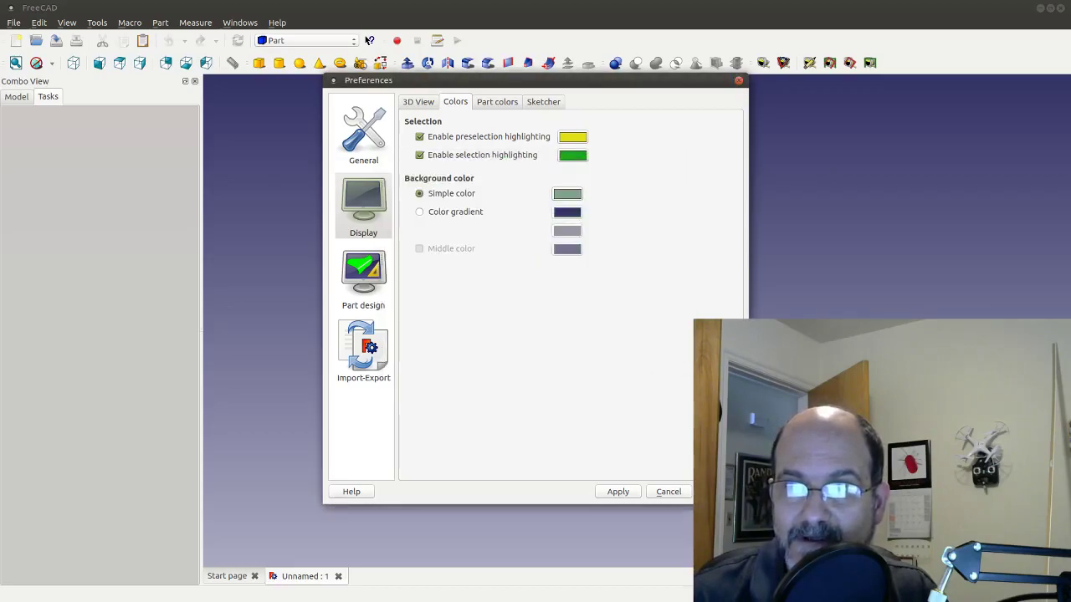
key("Return")
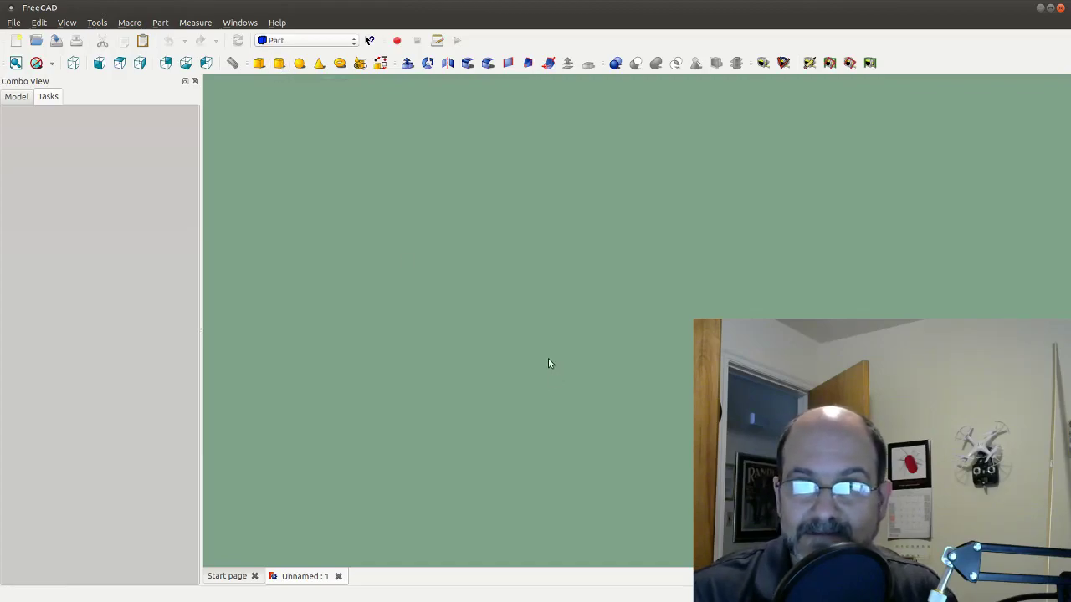
Add a Part cylinder, view it from Front then Axonometric, and select it in the Model tree.
left_click(278, 64)
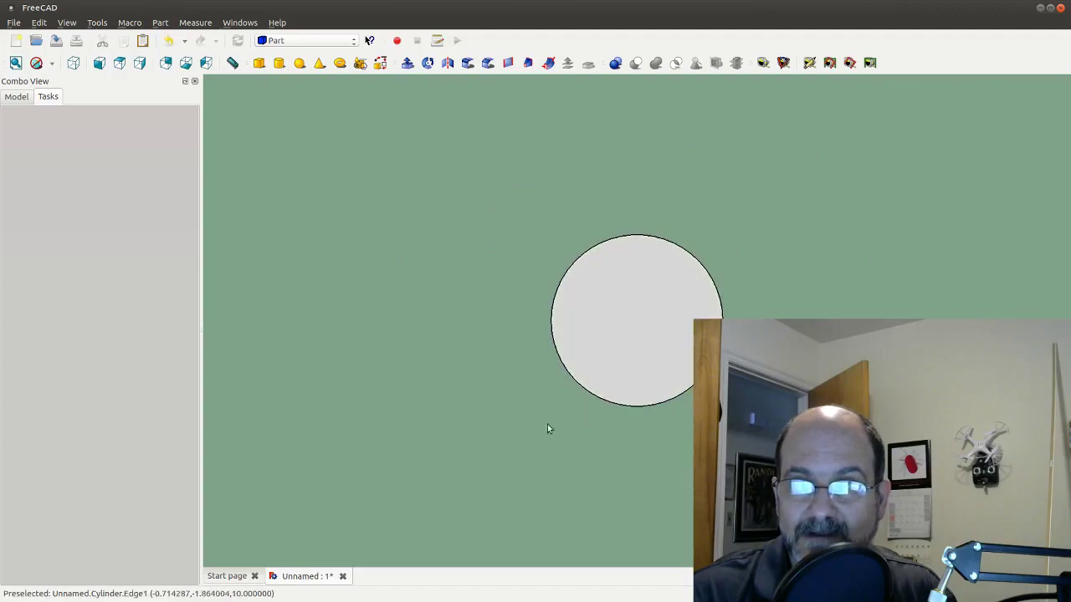
left_click(99, 64)
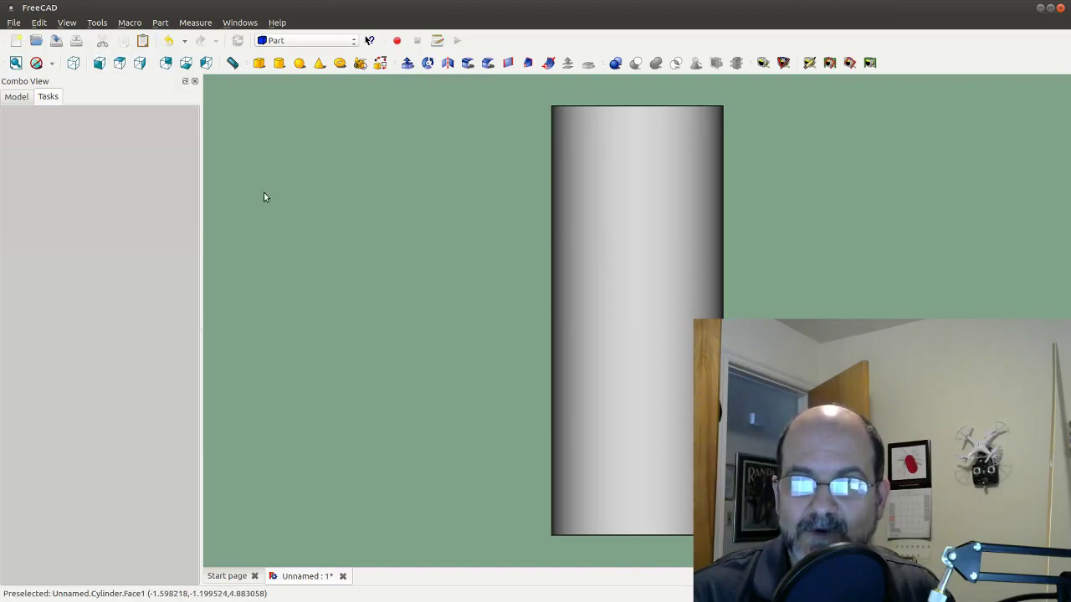
left_click(72, 64)
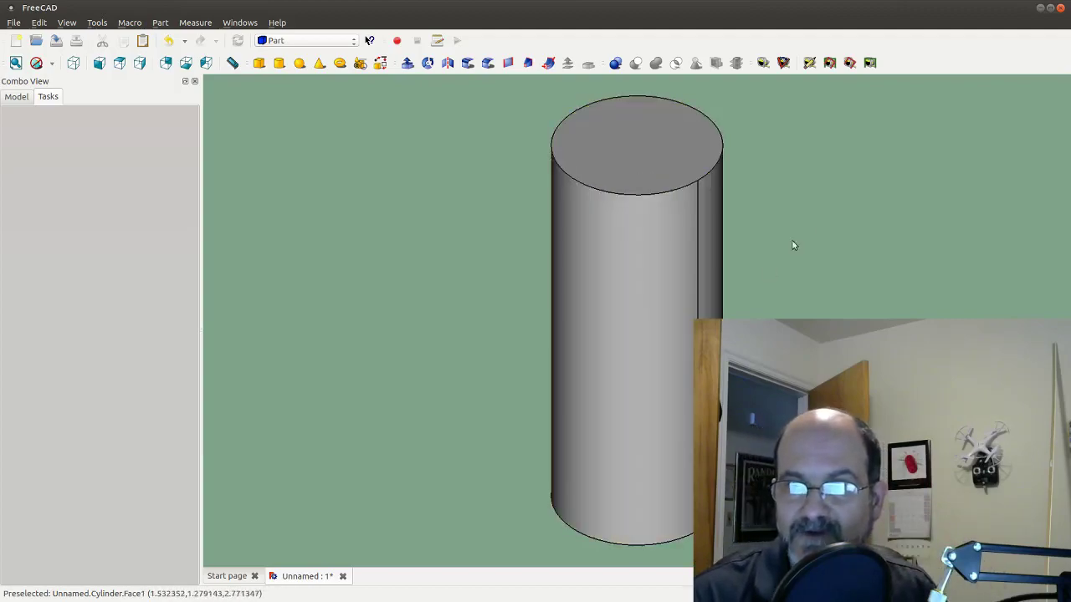
left_click(17, 97)
left_click(50, 147)
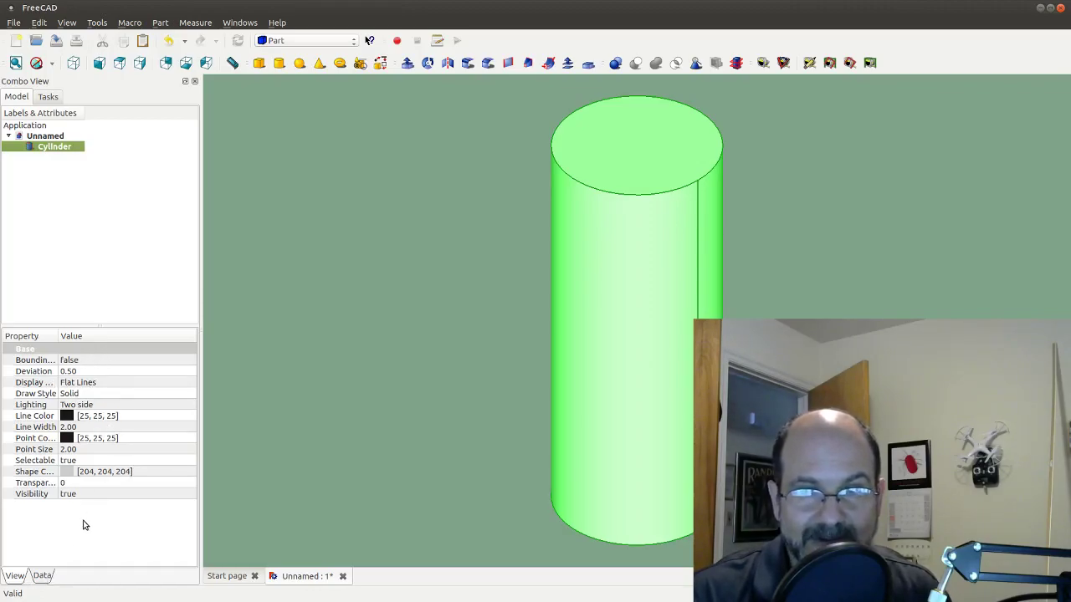
Change the Cylinder's Radius from 2 mm to 12 mm, then deselect it.
left_click(42, 577)
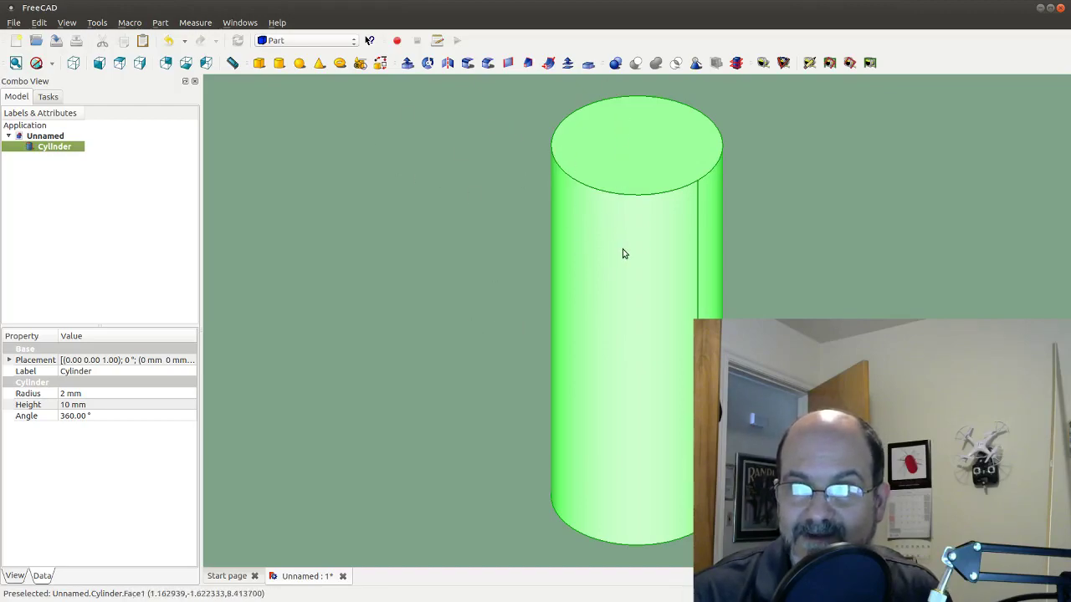
left_click(67, 393)
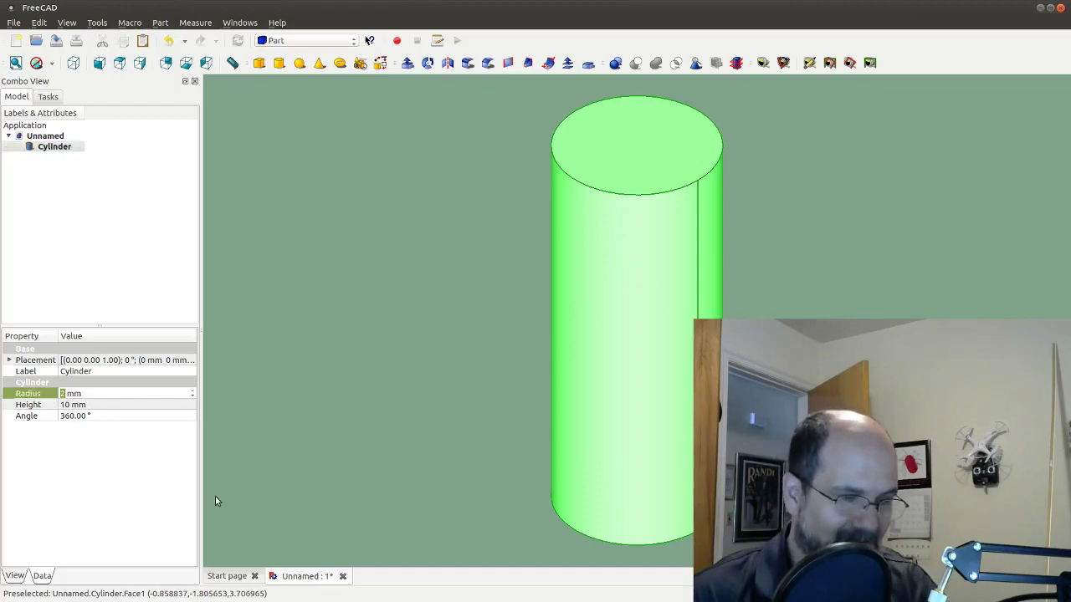
key("BackSpace")
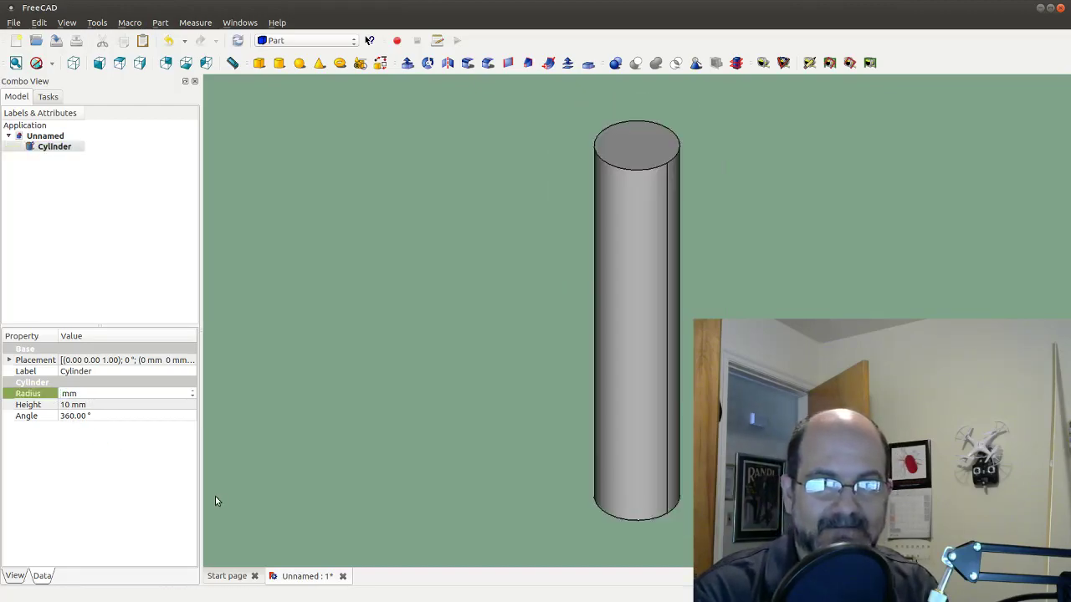
type("12 ")
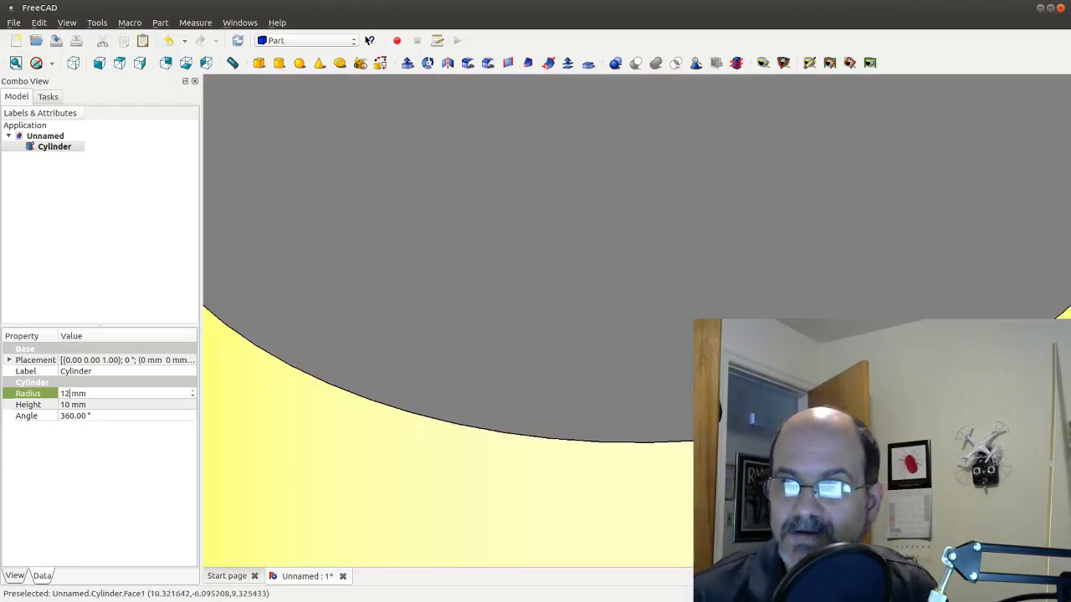
type("vf")
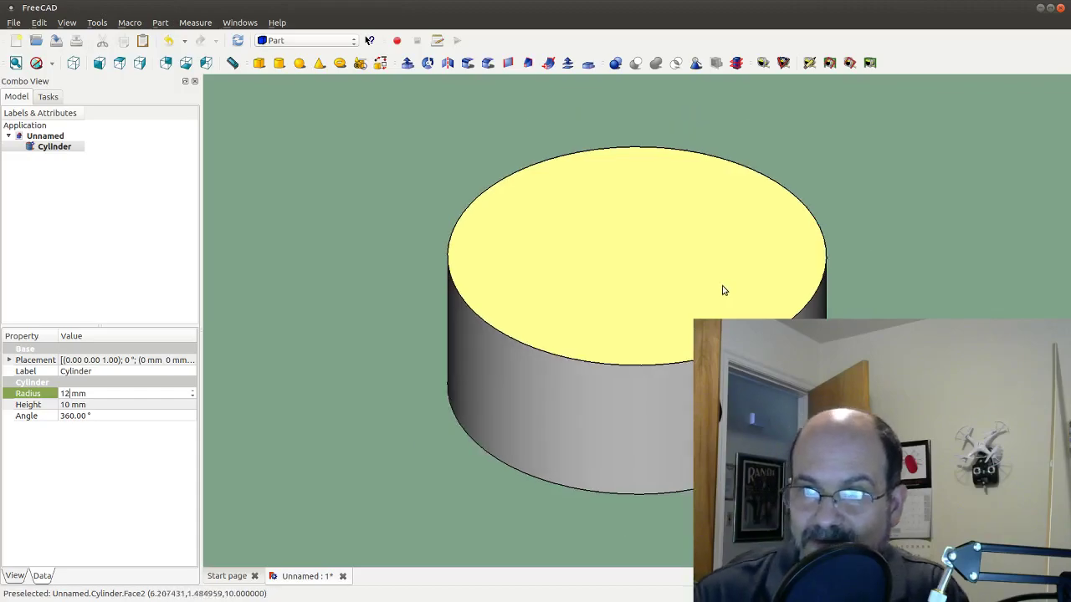
left_click(321, 348)
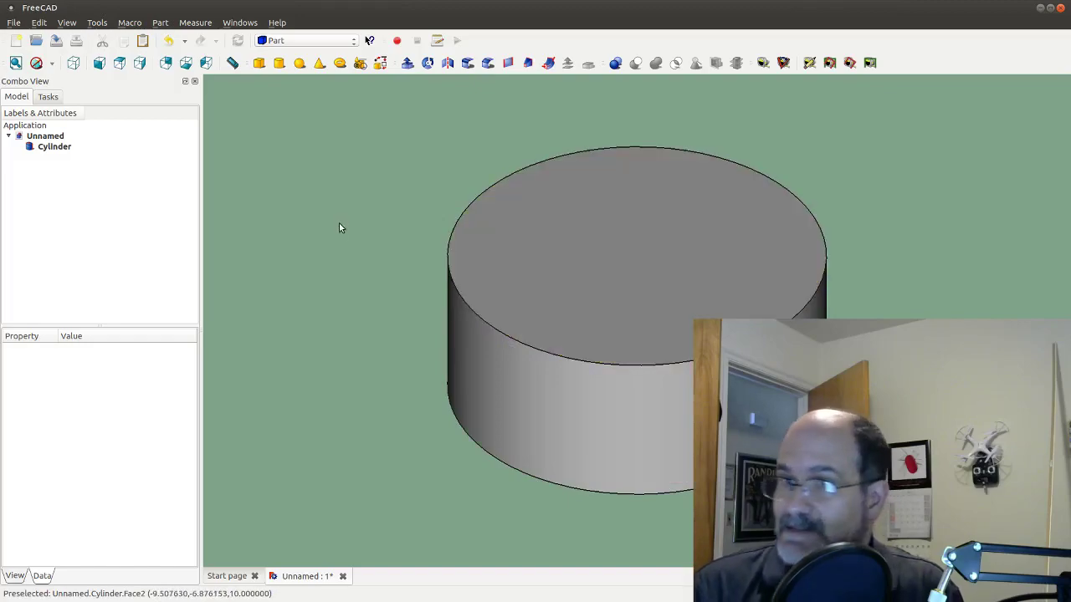
Add a second cylinder, Cylinder001, select it, and view the model in isometric.
left_click(279, 64)
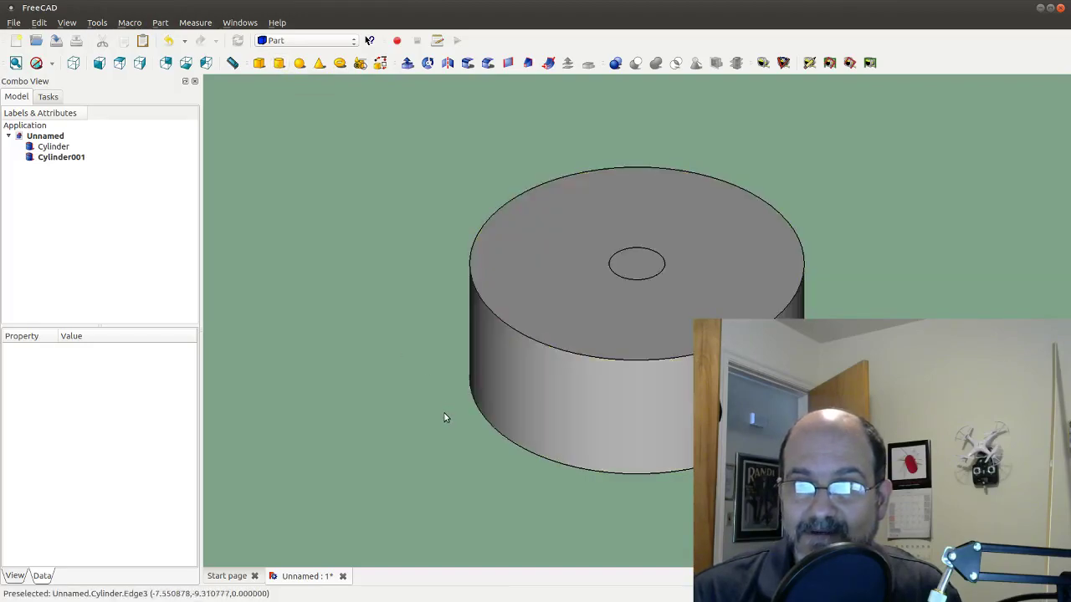
left_click(58, 162)
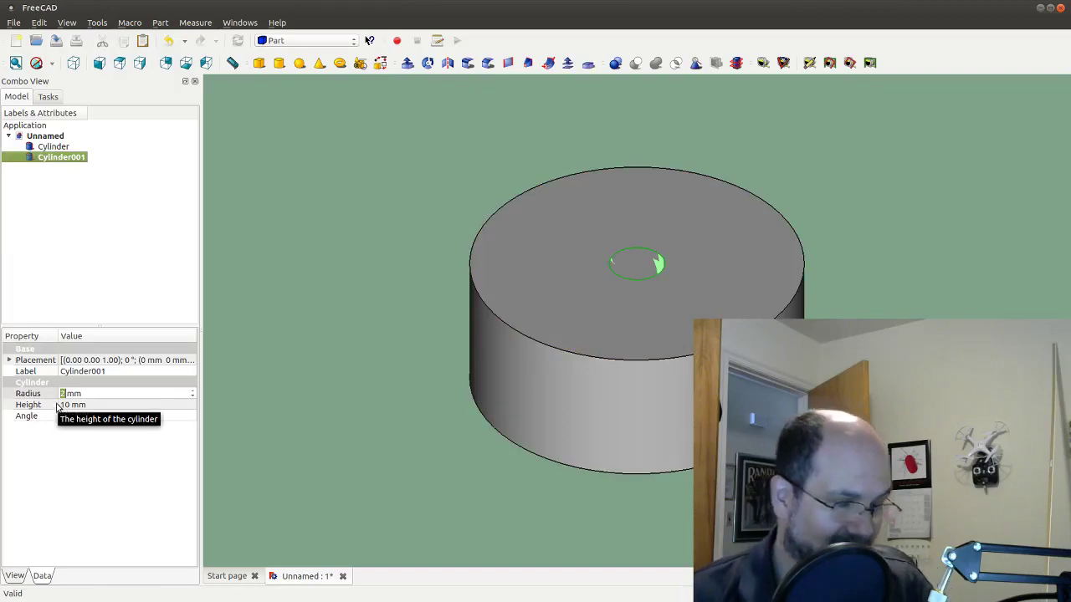
key("1")
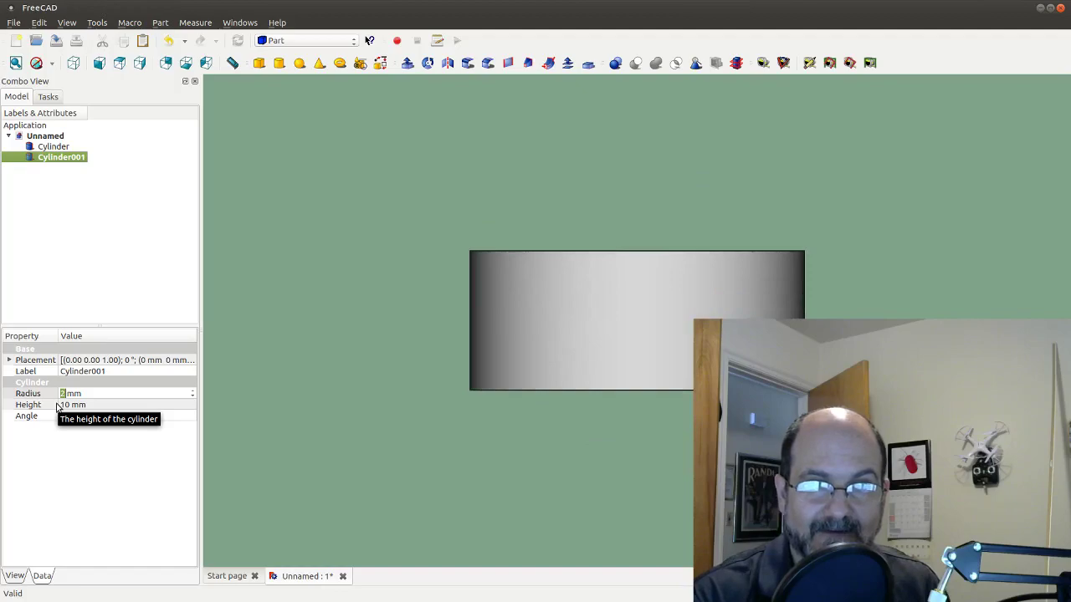
left_click(73, 64)
Set Cylinder001's Radius to 10 mm.
left_click(61, 397)
key("Delete")
type("2")
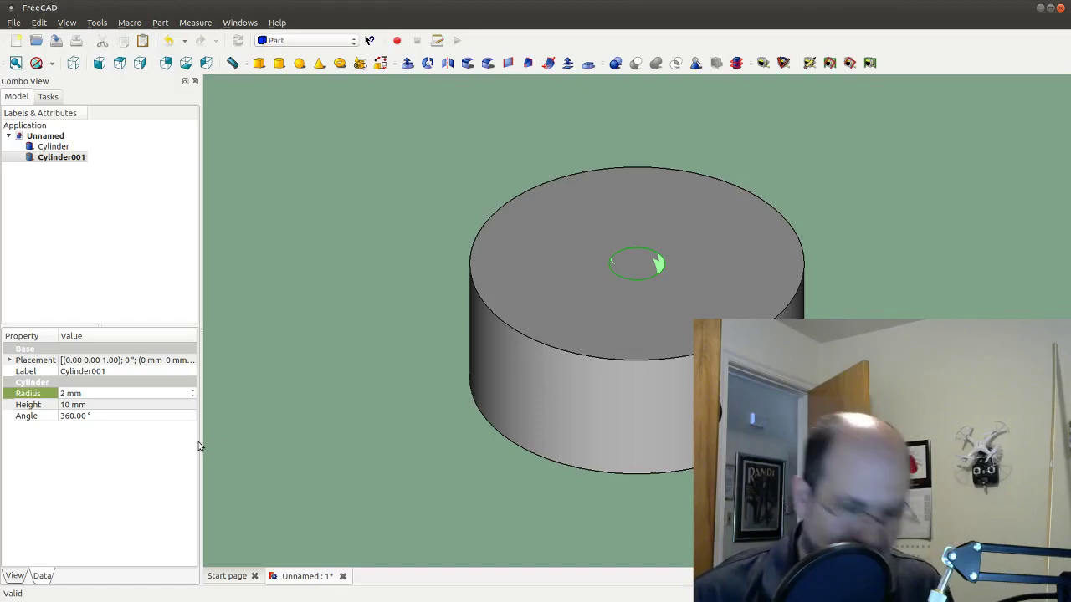
key("BackSpace")
type("1")
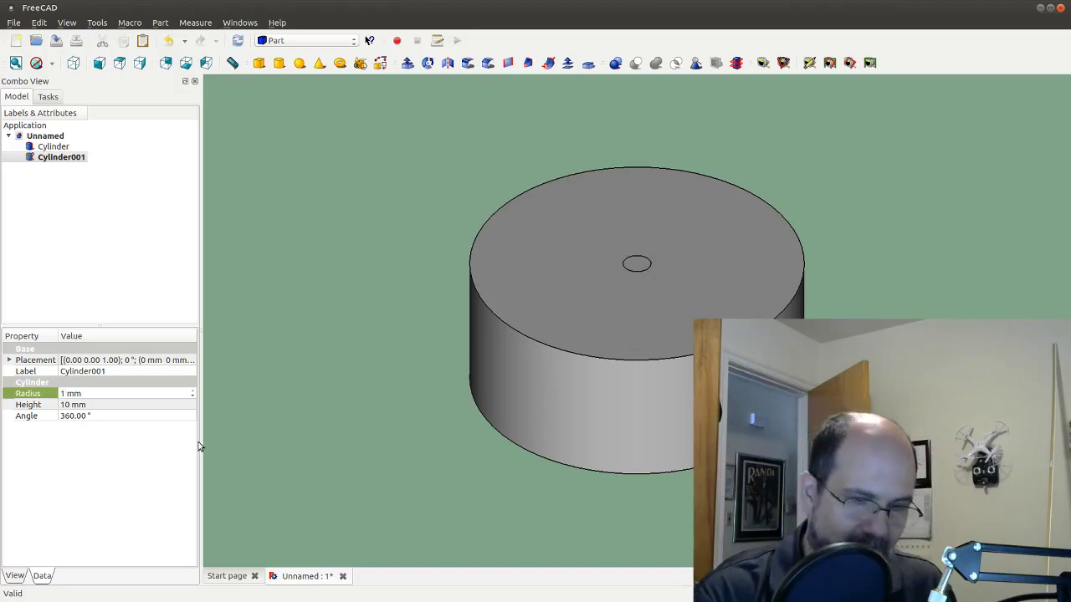
type("0")
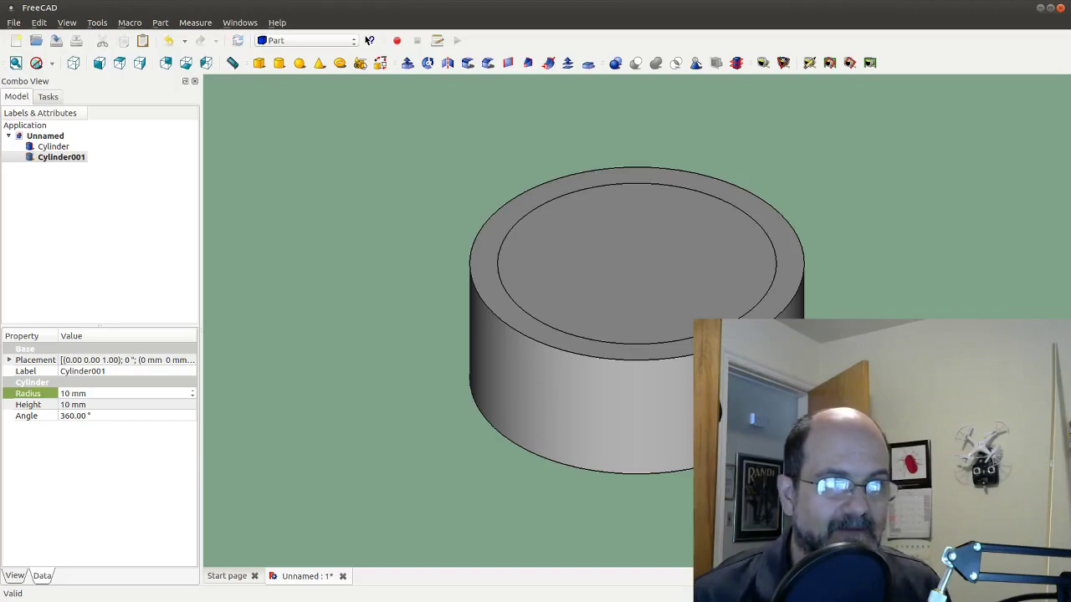
key("alt+Tab")
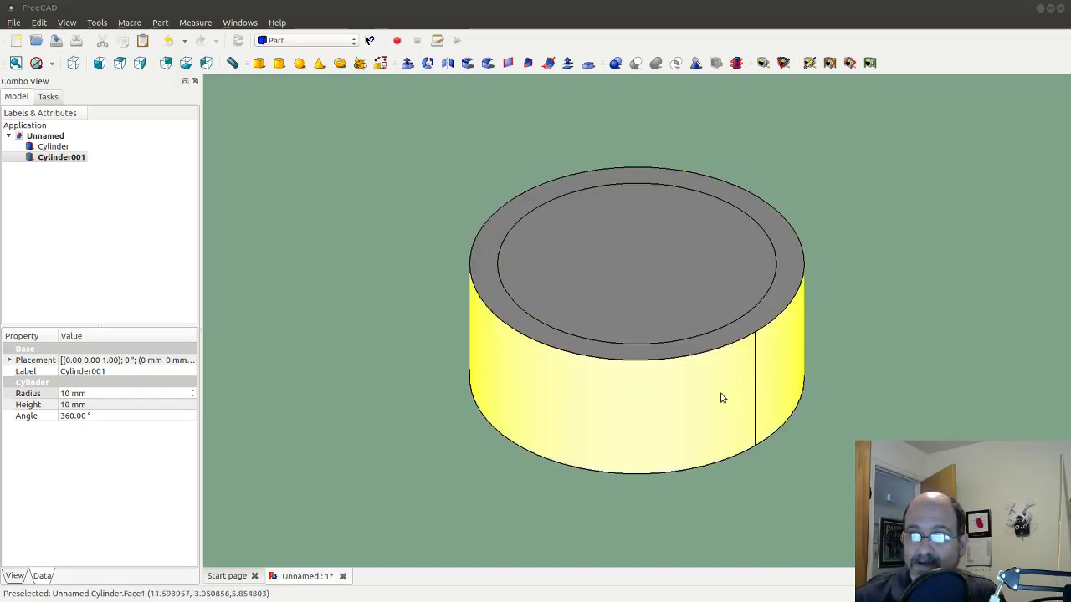
Select the 12 mm Cylinder, then add Cylinder001 to the selection.
left_click(652, 430)
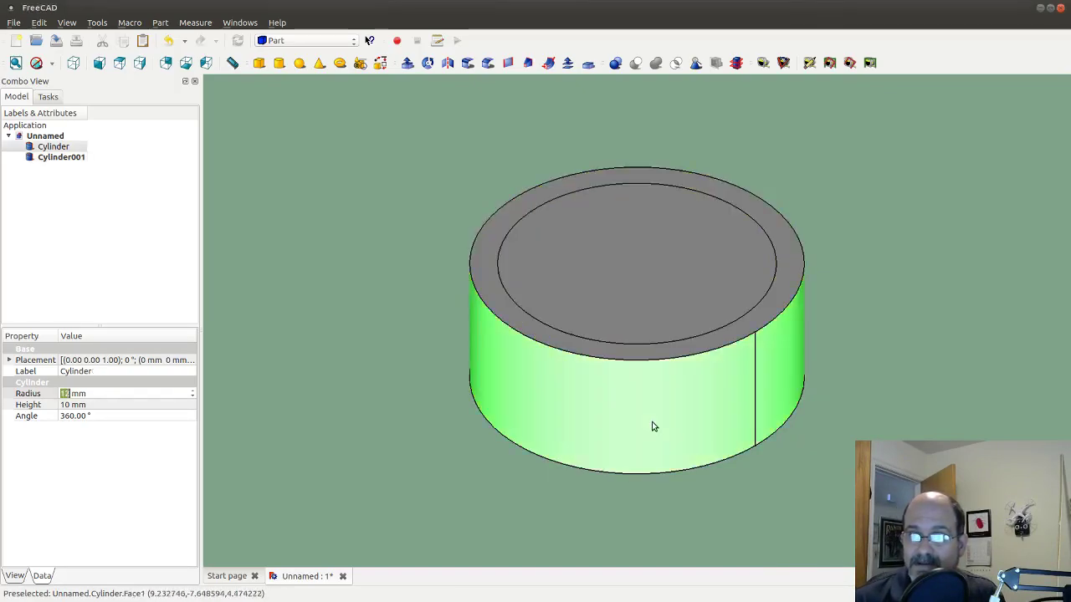
left_click(60, 161, "ctrl")
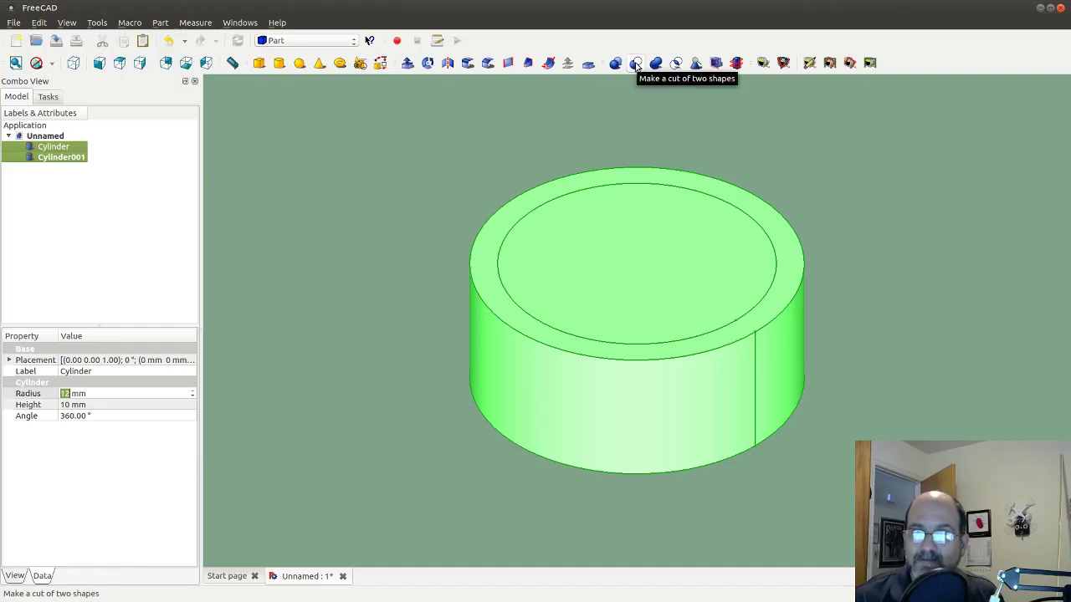
left_click(636, 66)
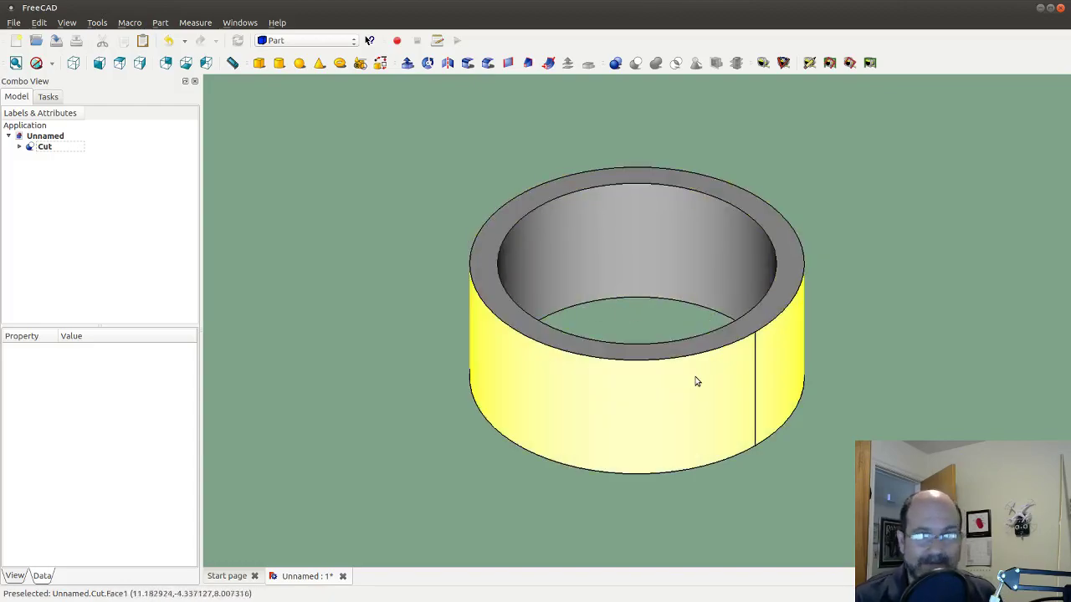
left_click(35, 149)
Delete the cut, then raise Cylinder001 by 3 mm in Z through its Placement.
key("Delete")
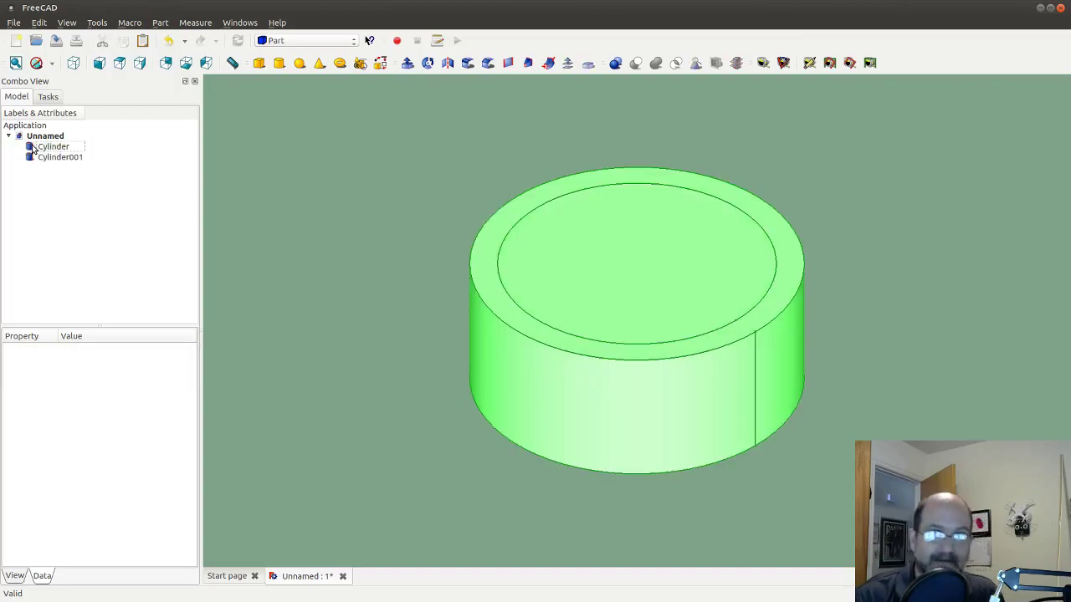
left_click(50, 159)
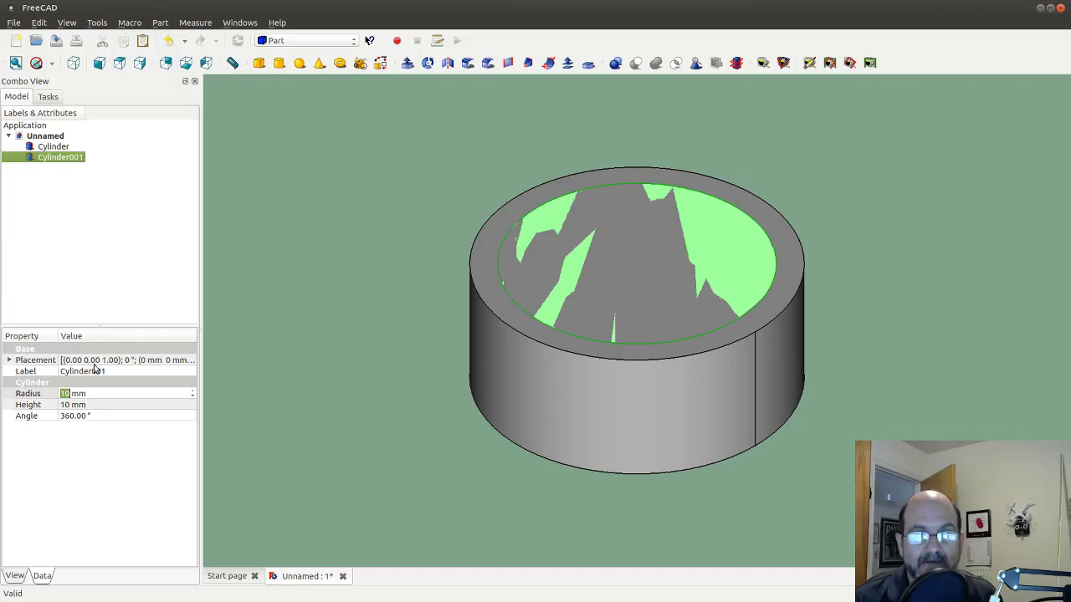
left_click(194, 362)
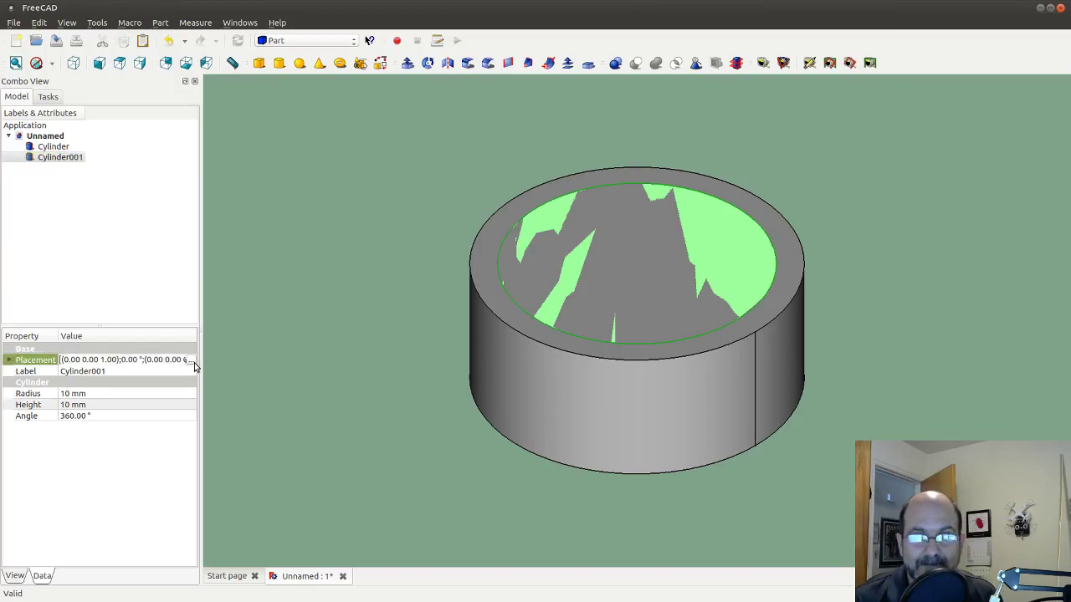
left_click(194, 363)
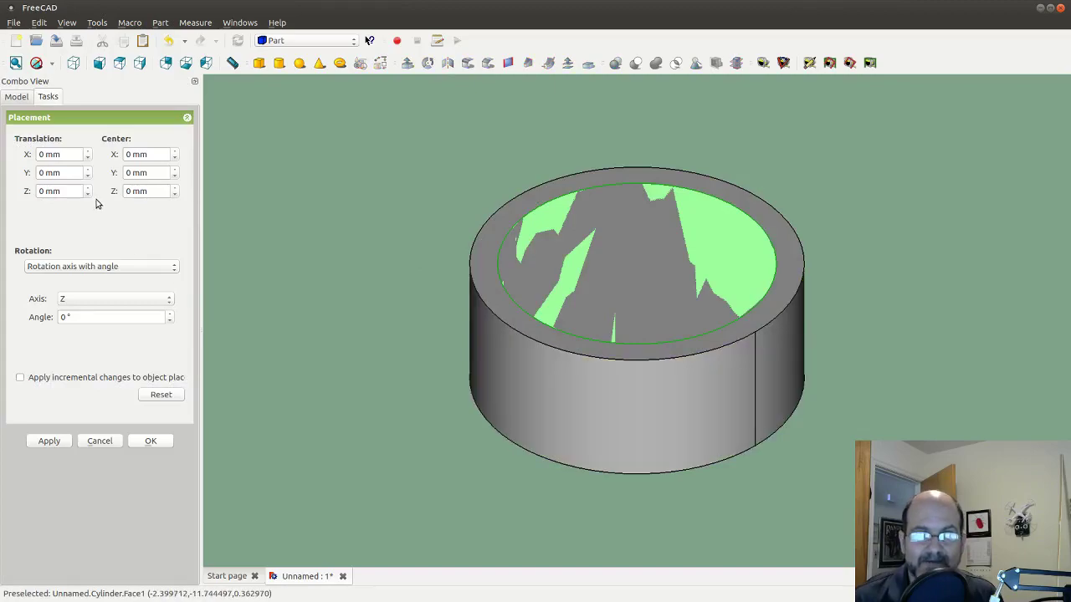
left_click(47, 194)
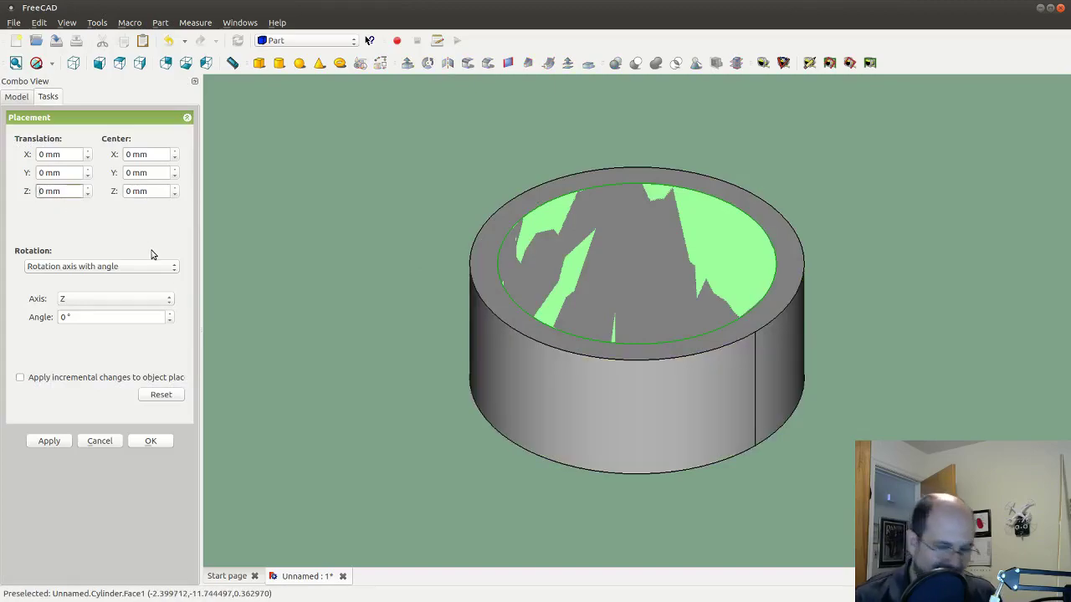
key("BackSpace")
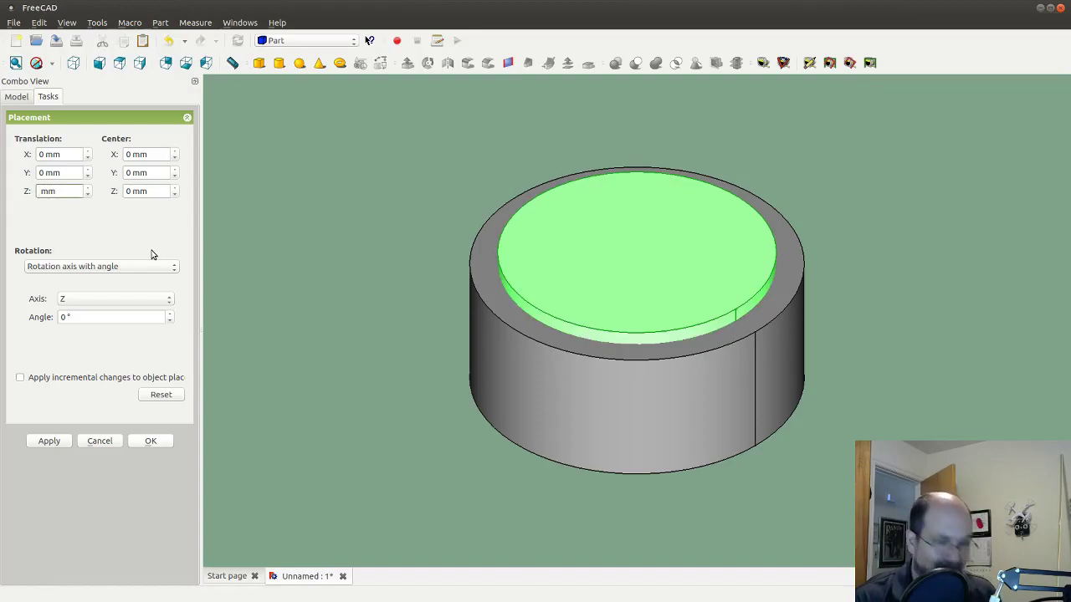
type("3")
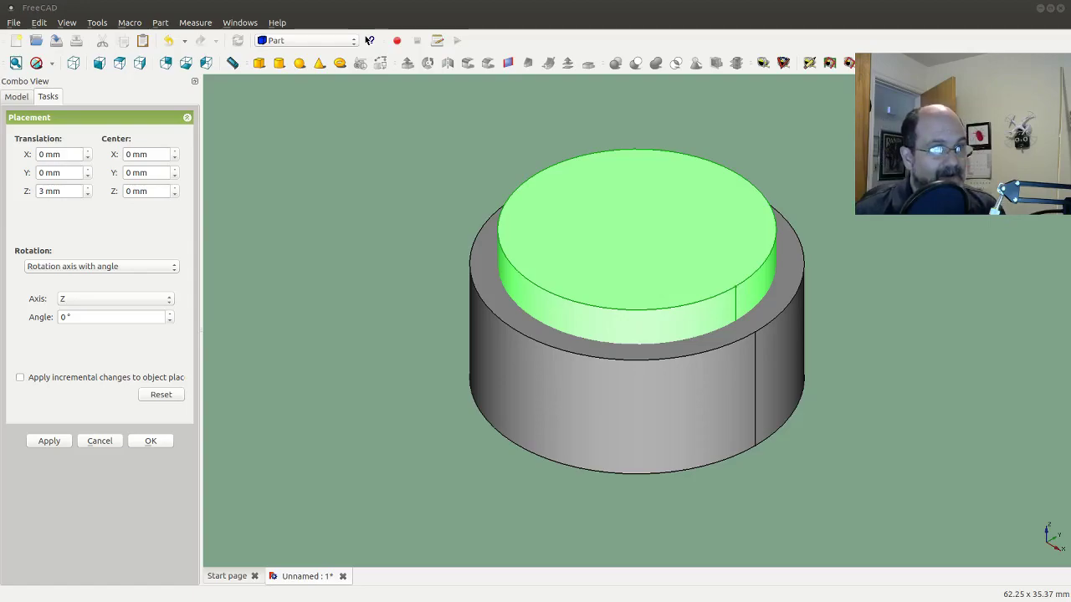
left_click(49, 441)
left_click(151, 441)
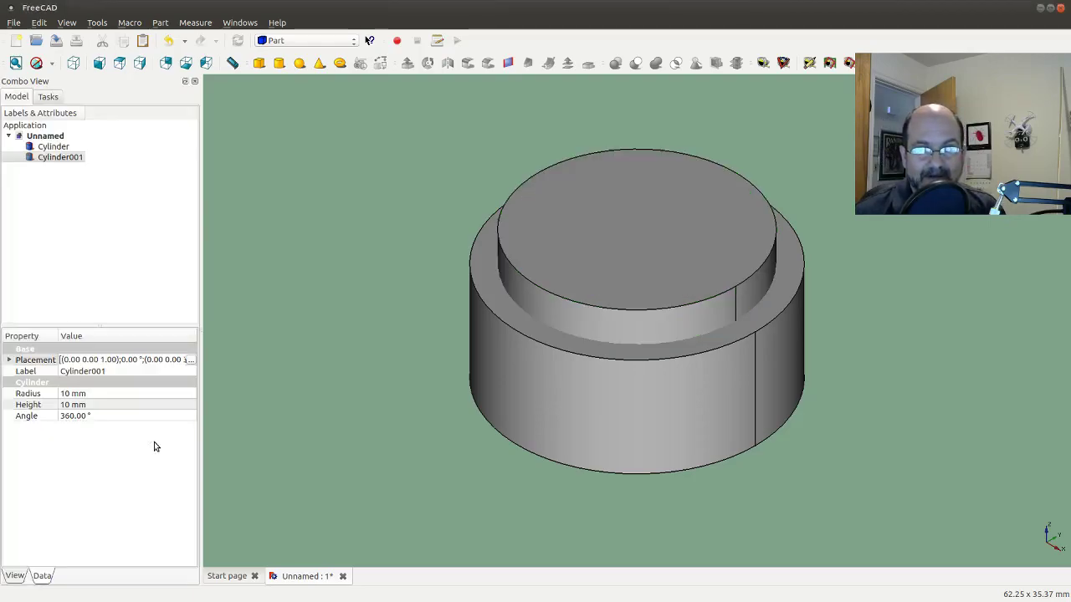
Select Cylinder and Cylinder001 and apply Part Cut to hollow out the outer cylinder.
left_click(53, 147)
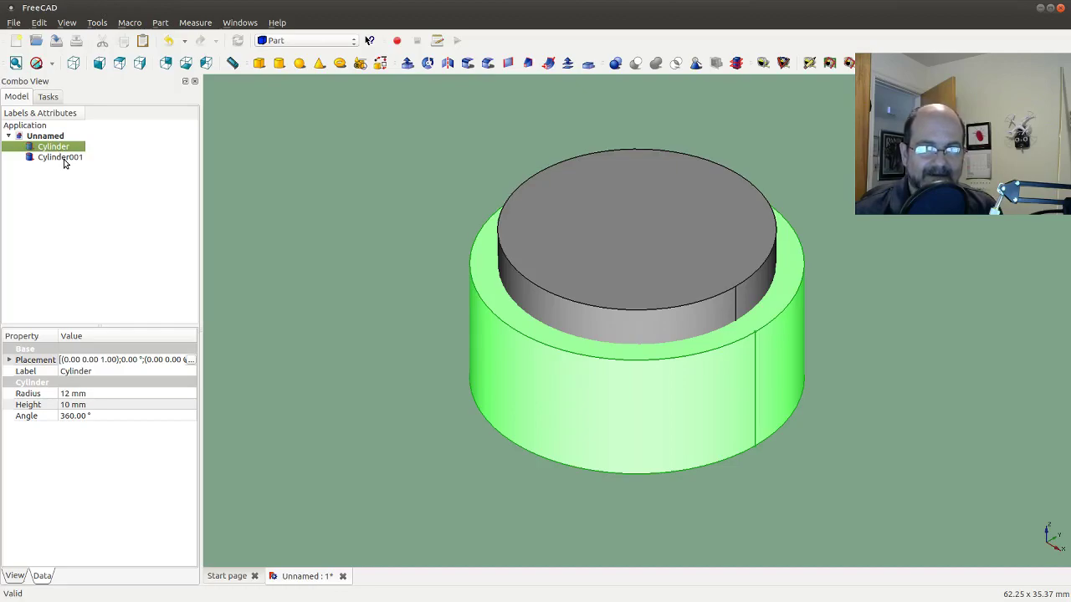
left_click(64, 159, "ctrl")
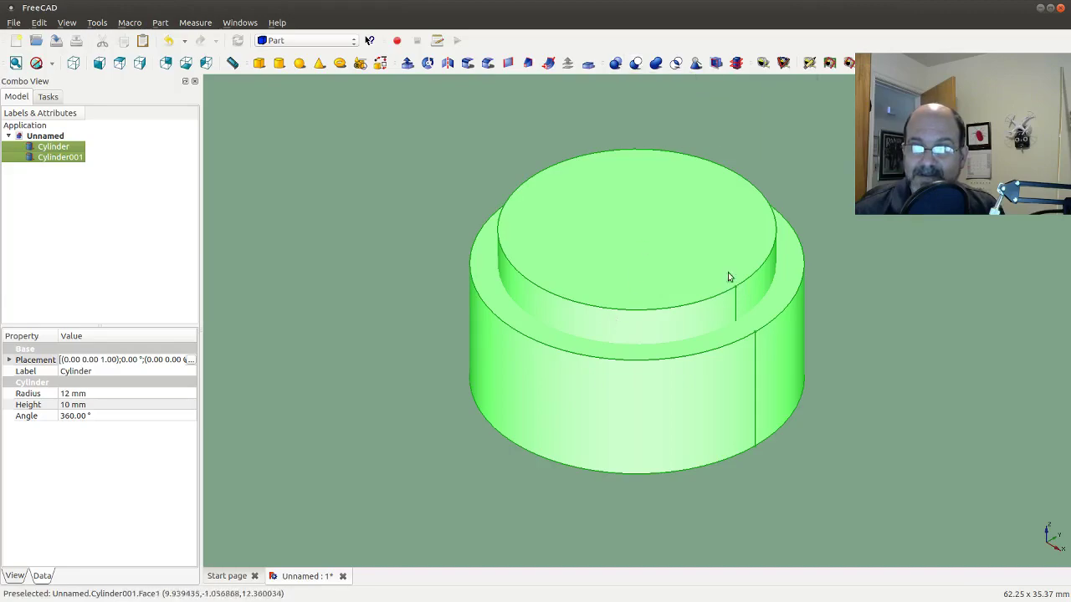
left_click(638, 65)
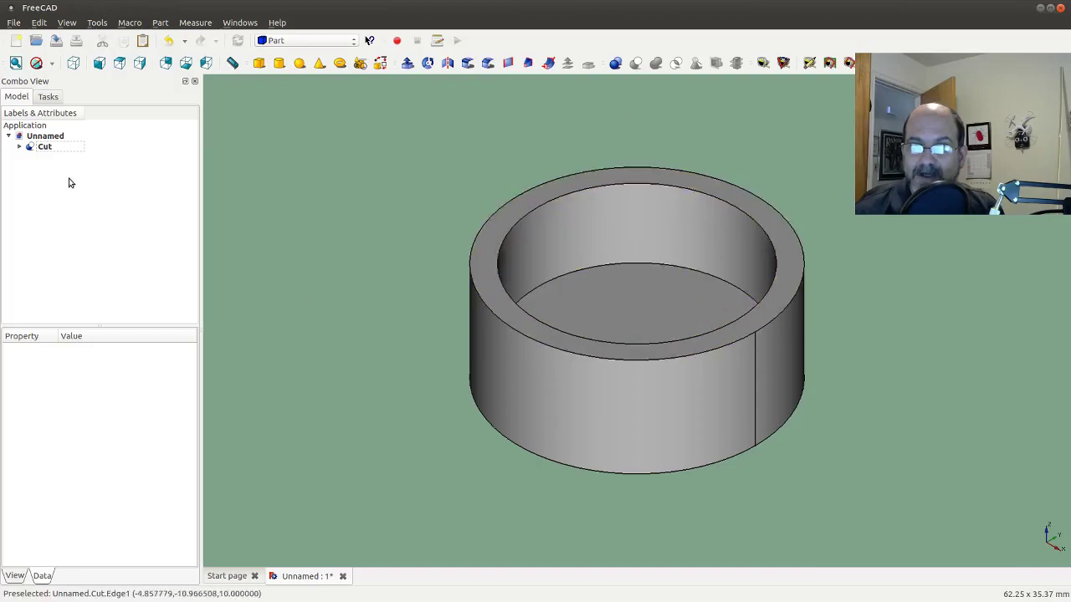
Check the cup in right, top, rear and isometric views, then select its top outer rim edge.
left_click(139, 64)
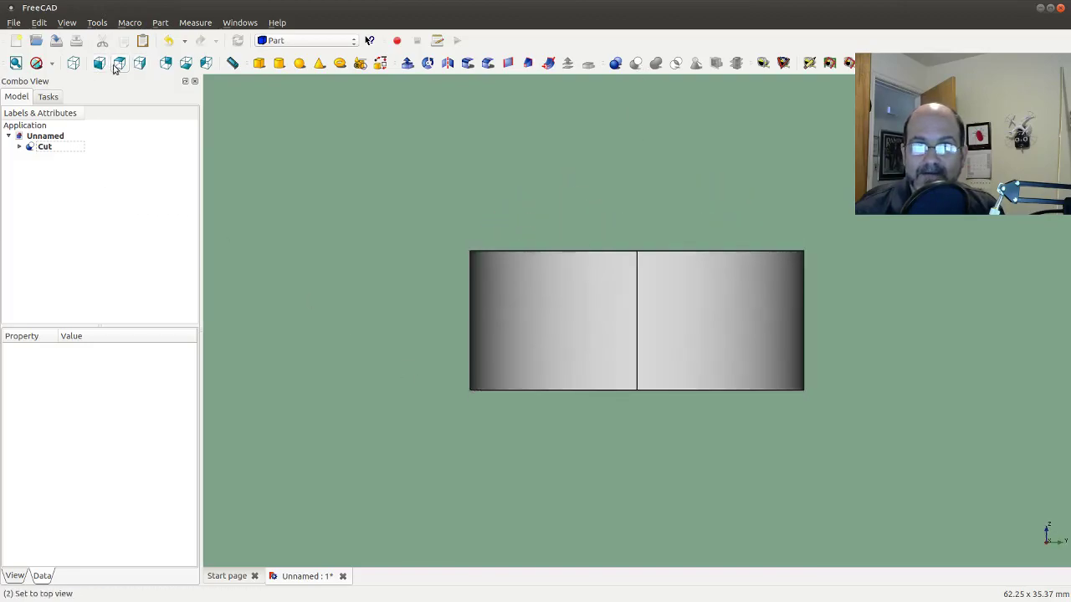
left_click(120, 65)
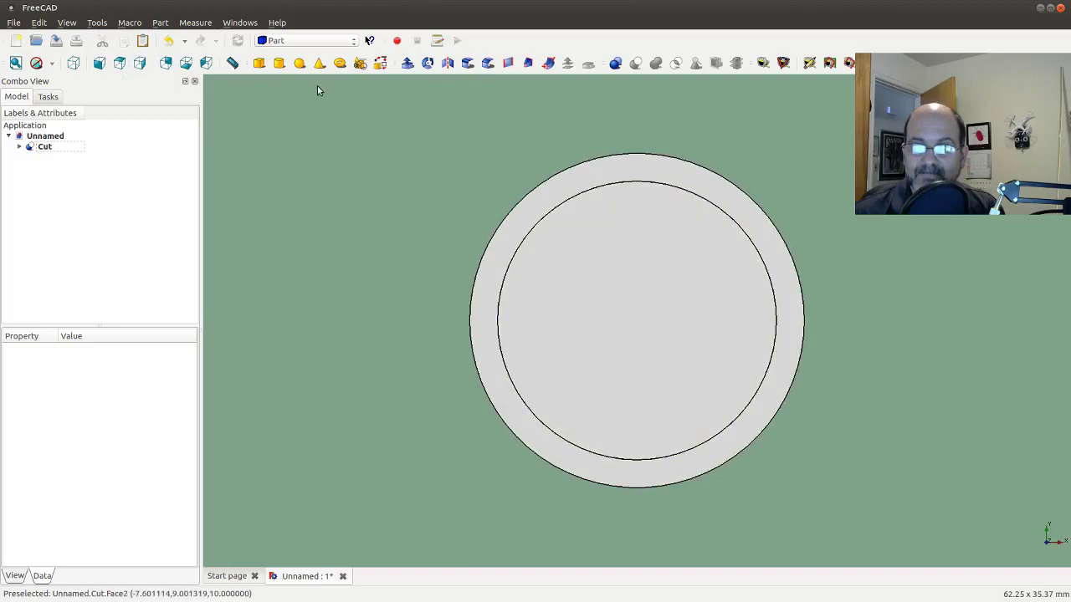
left_click(166, 63)
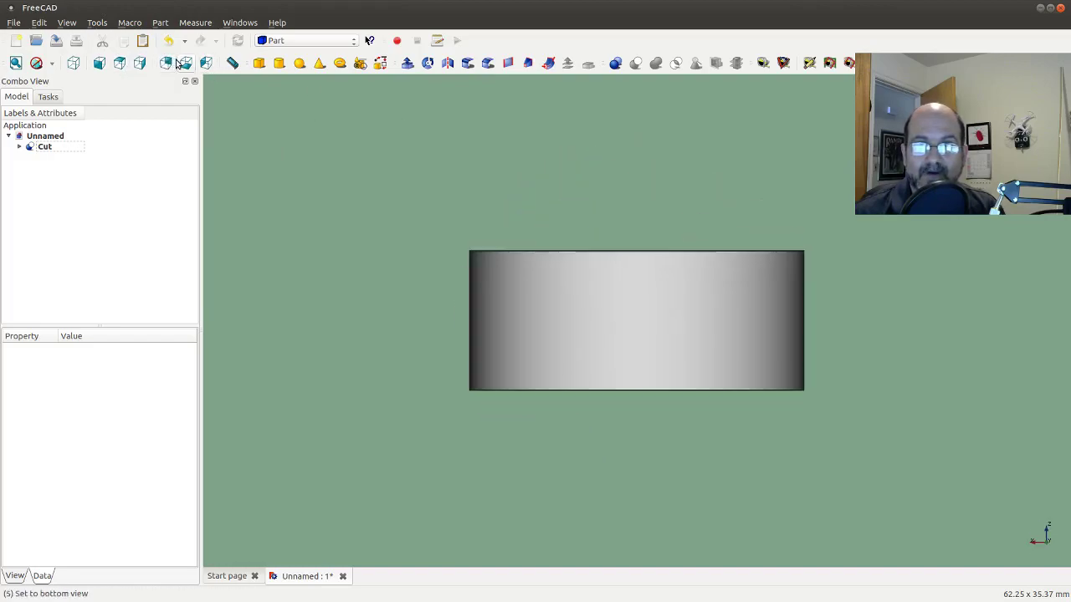
left_click(74, 64)
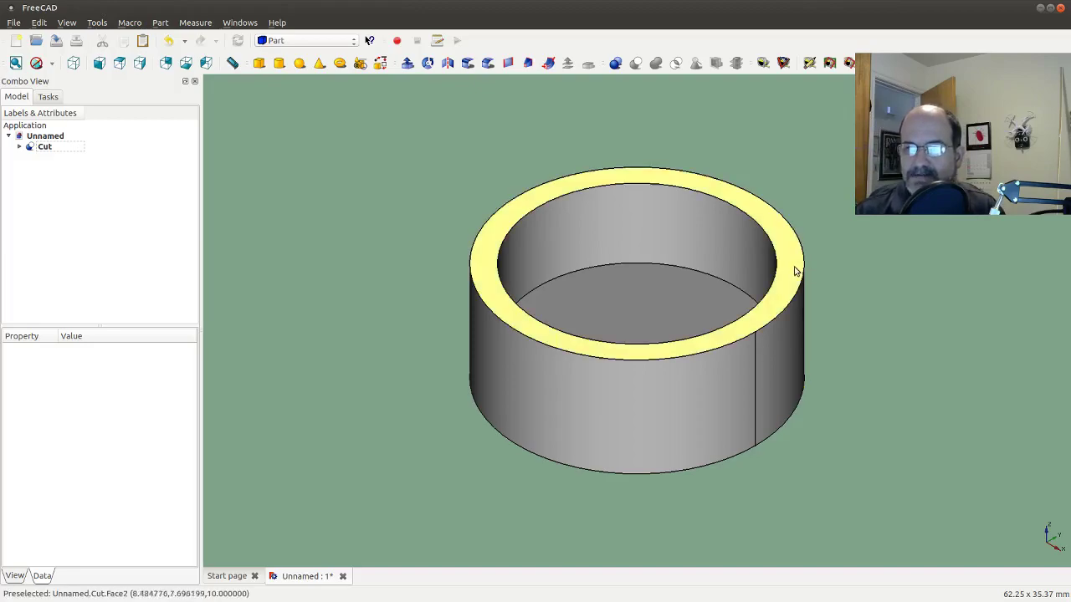
left_click(491, 310)
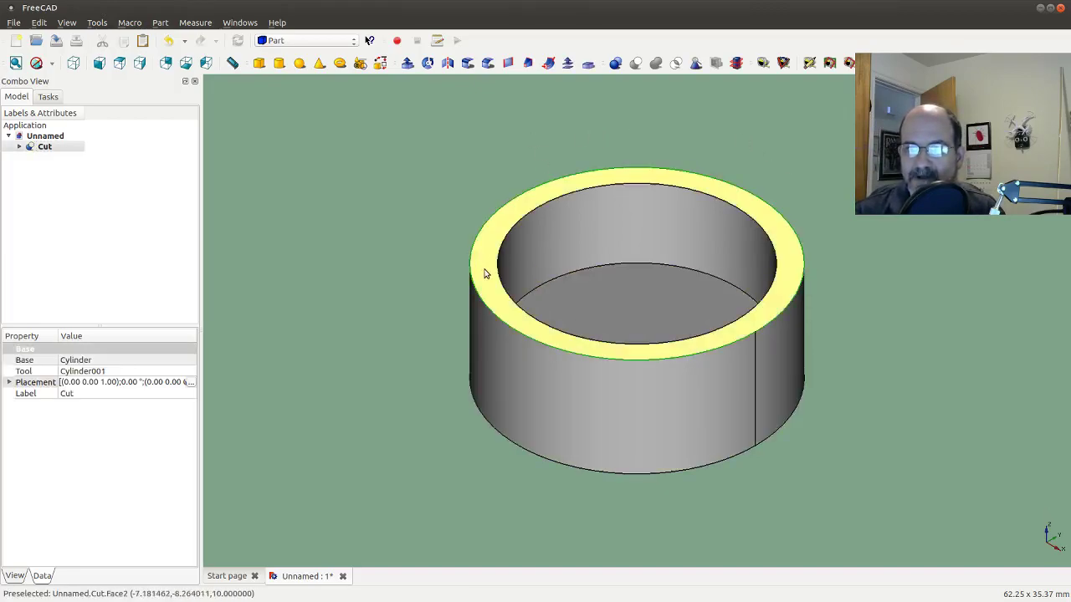
Bevel the selected top rim edge (Edge1) with a 1.00 mm chamfer, then select the inner bottom edge.
left_click(489, 65)
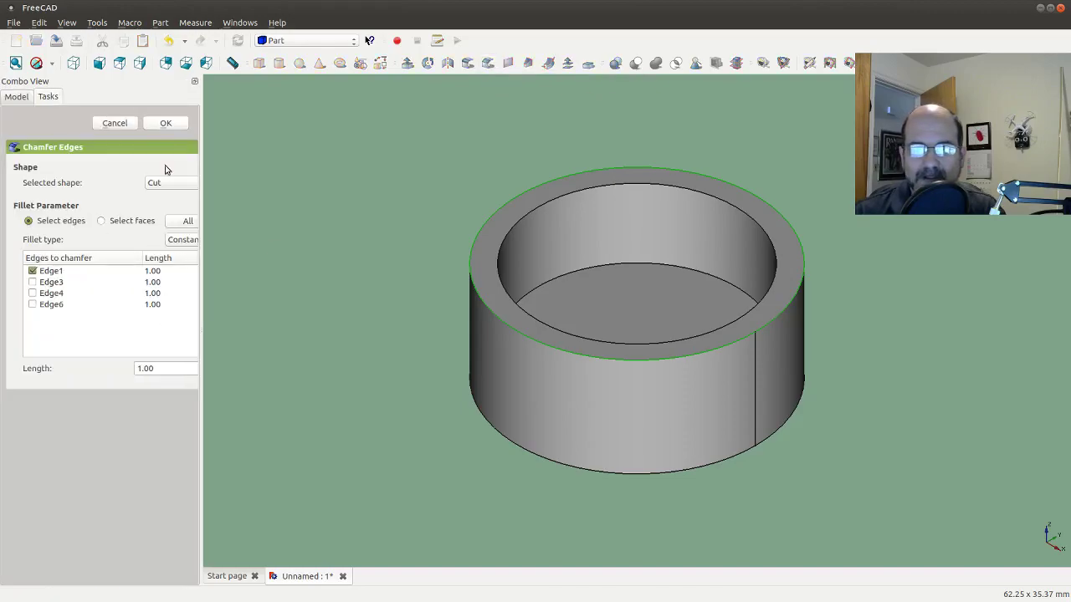
left_click(166, 124)
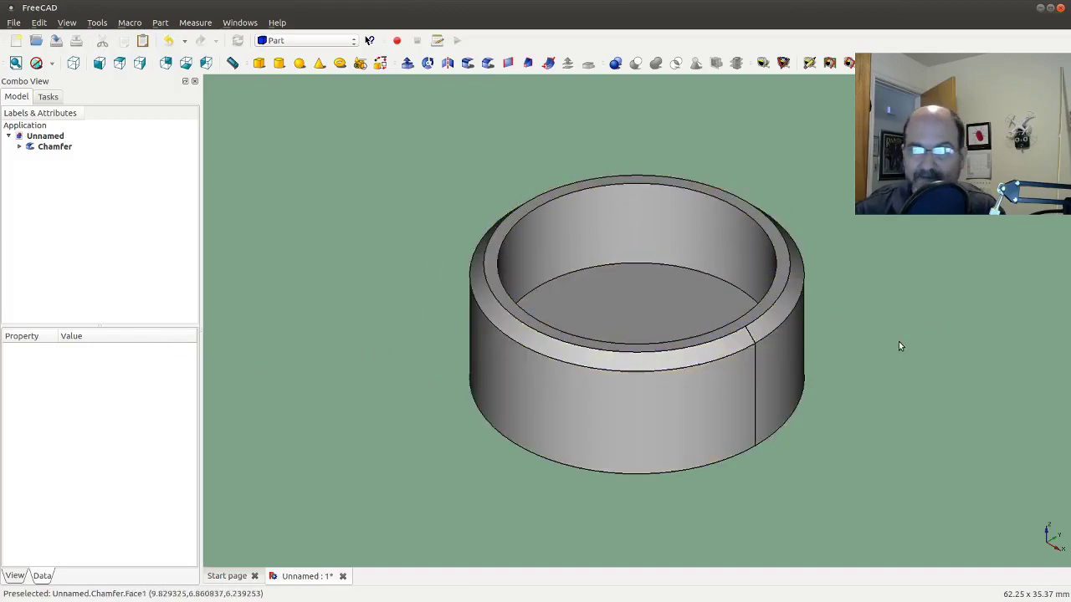
left_click(713, 275)
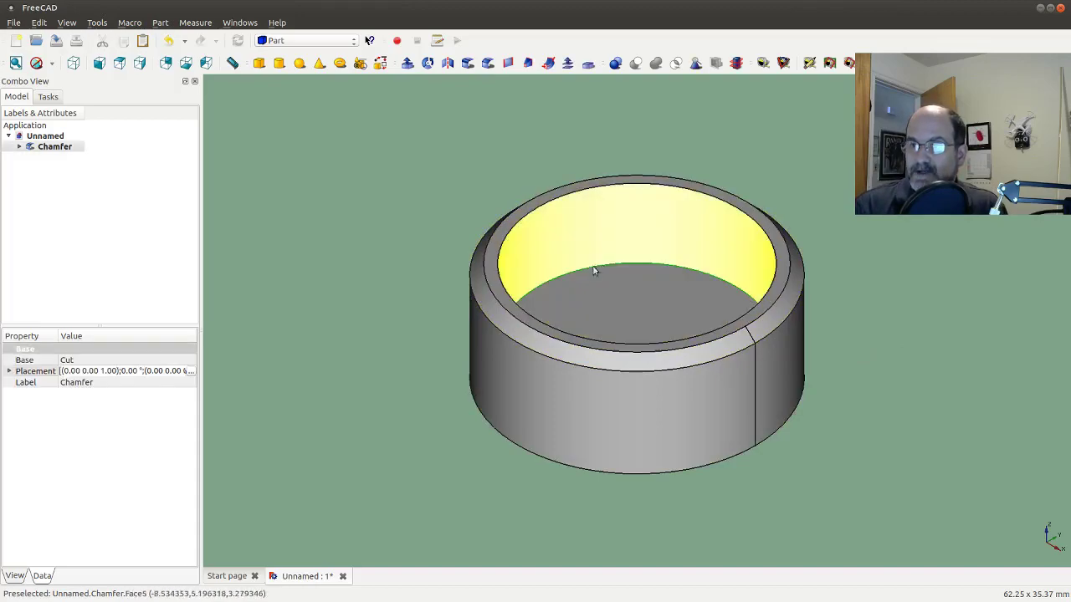
Round the selected inner bottom edge (Edge8) with a 1.00 mm fillet.
left_click(468, 64)
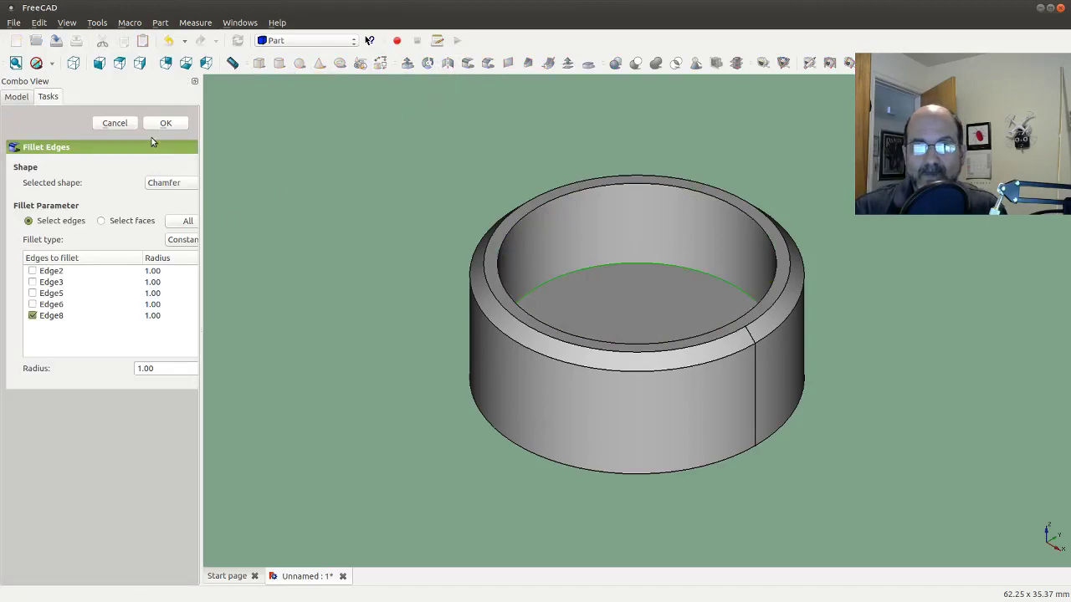
left_click(164, 125)
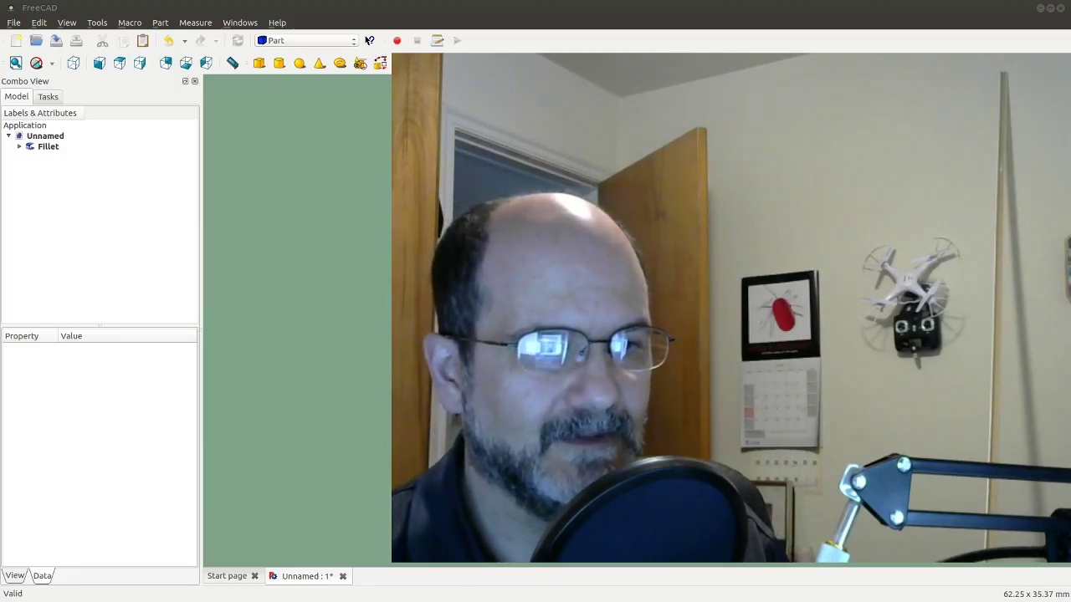
key("alt+Tab")
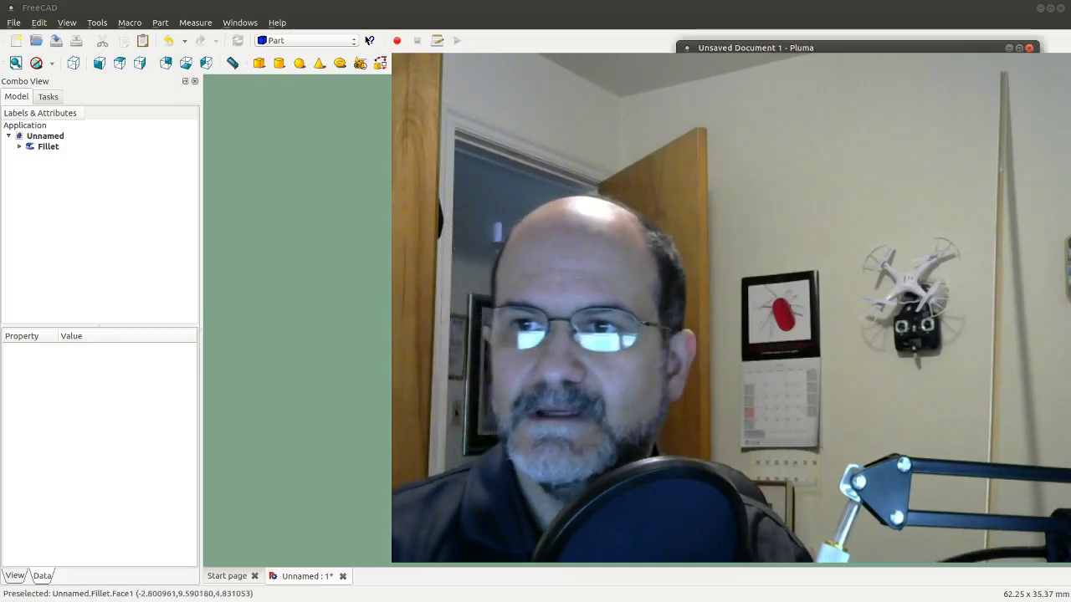
key("ctrl+v")
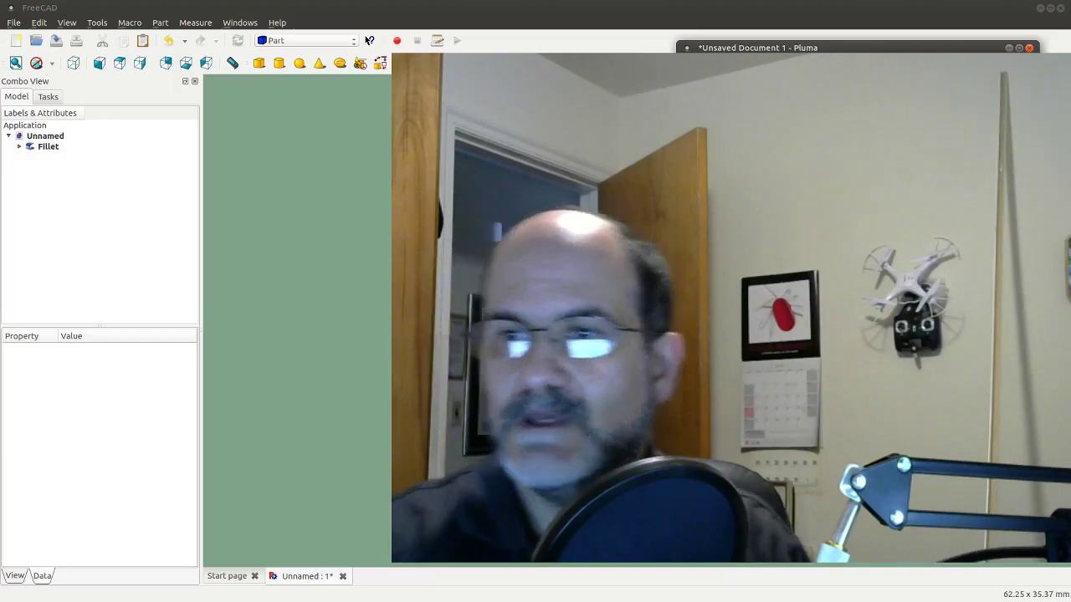
Close the filleted document, start a new Part Design document and switch to the Part workbench.
left_click(343, 578)
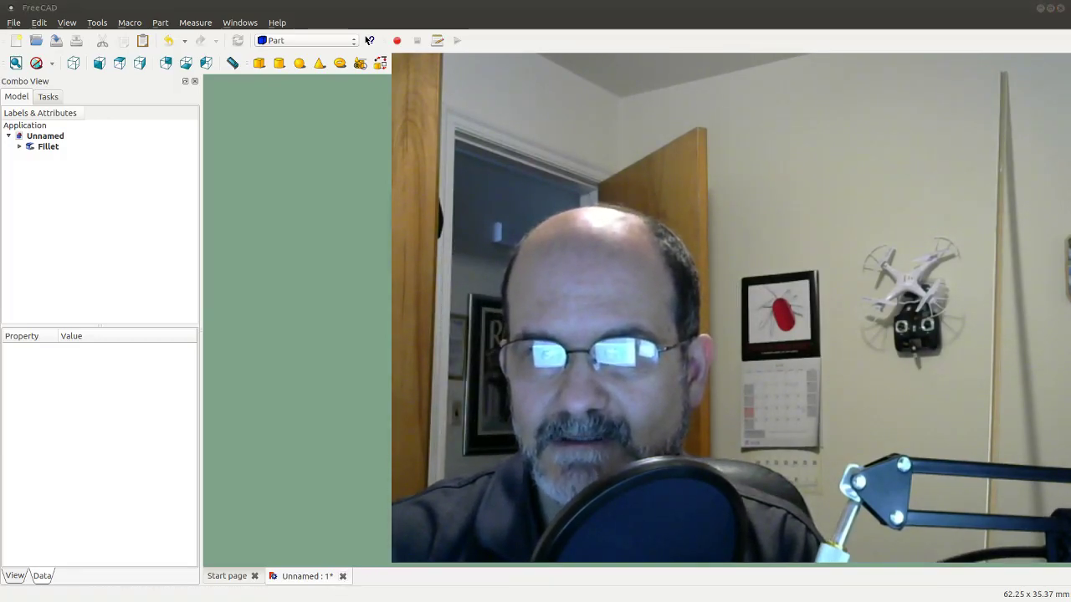
left_click(502, 335)
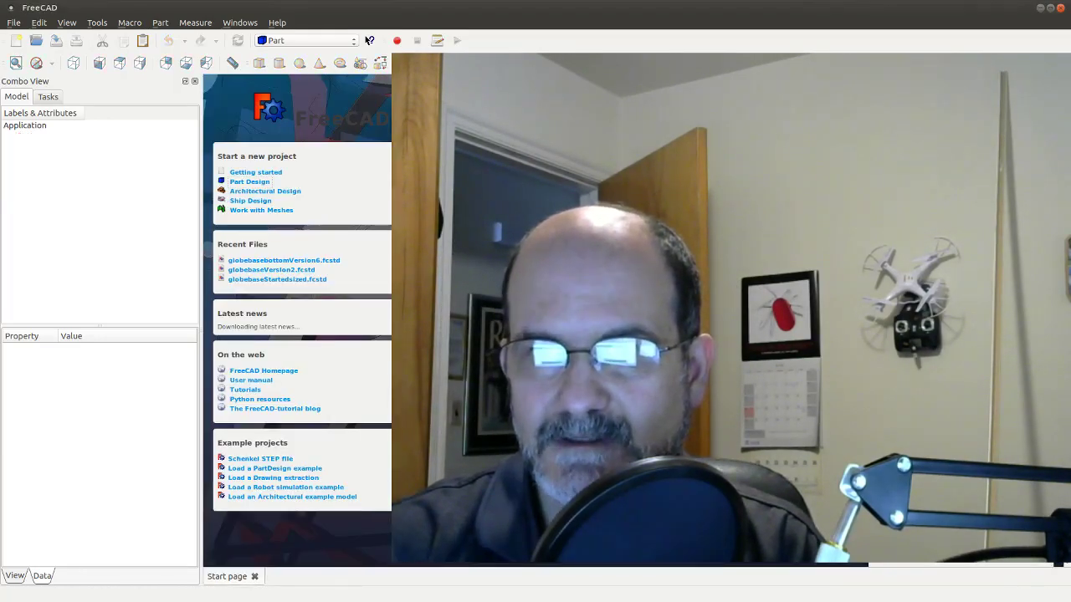
left_click(318, 42)
left_click(308, 154)
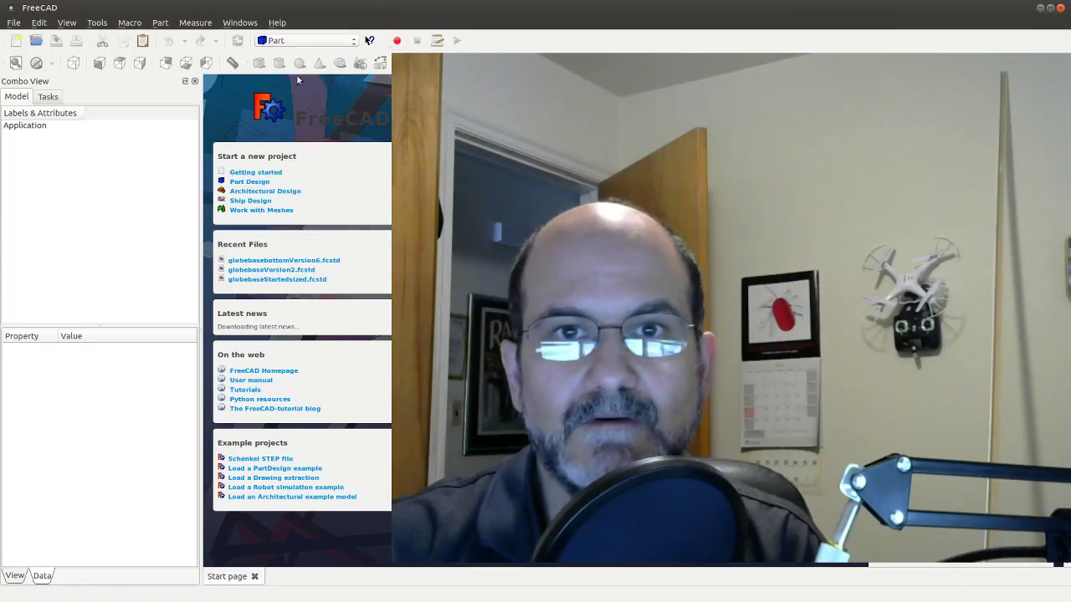
left_click(268, 181)
left_click(351, 42)
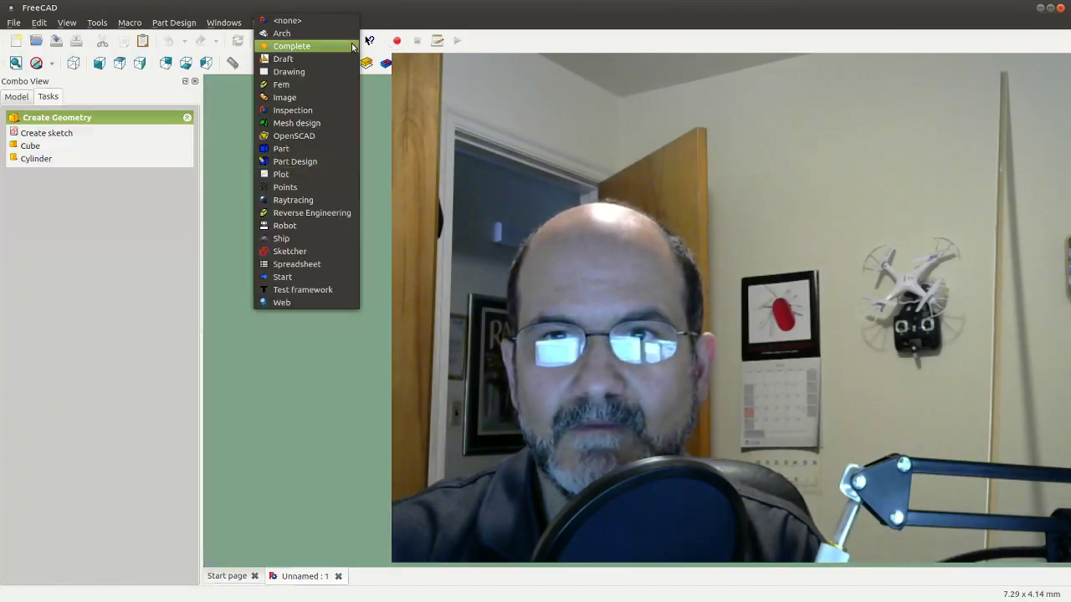
left_click(317, 150)
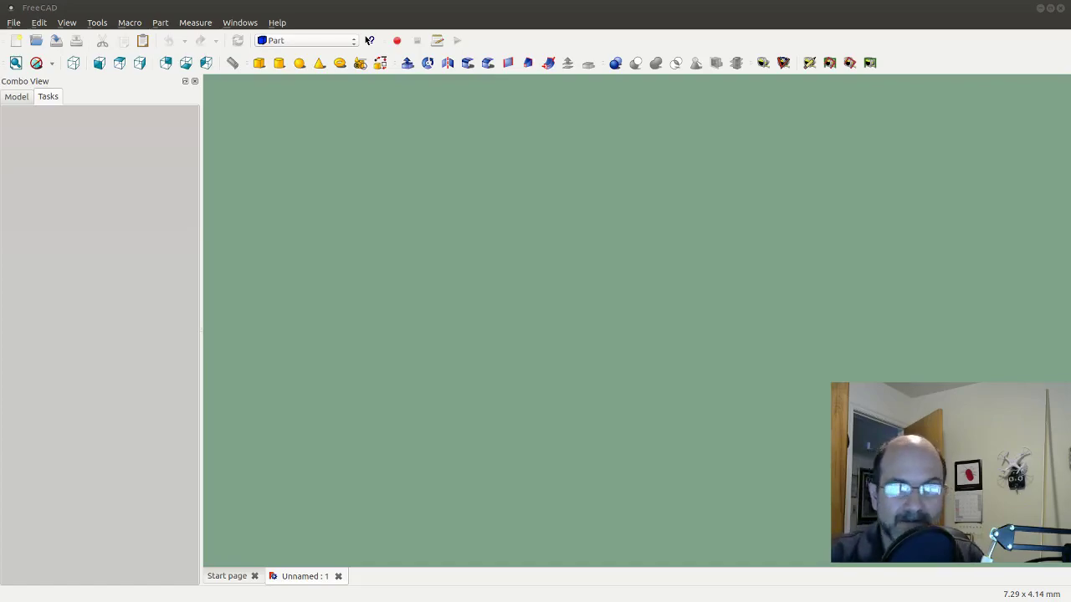
Add a 10 mm Part cube and select it in the model tree to show its Data properties.
left_click(258, 63)
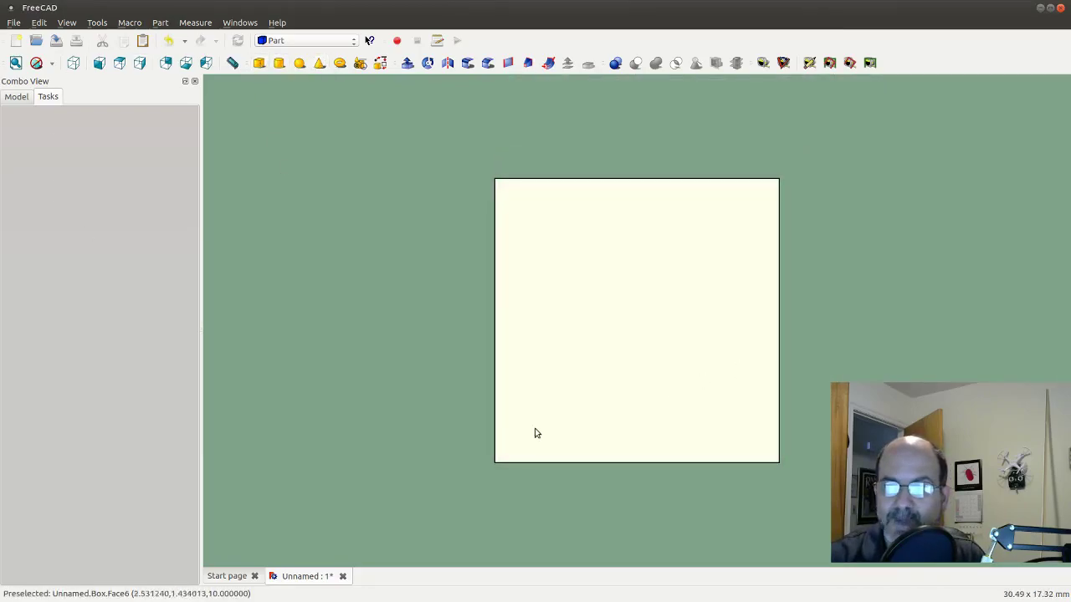
left_click(17, 97)
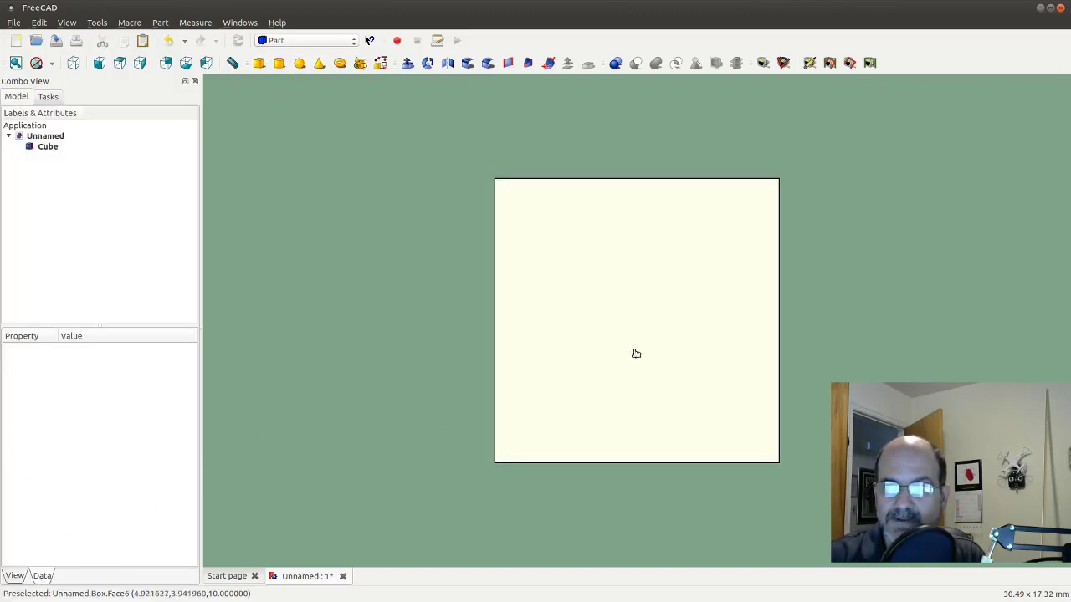
left_click(636, 354)
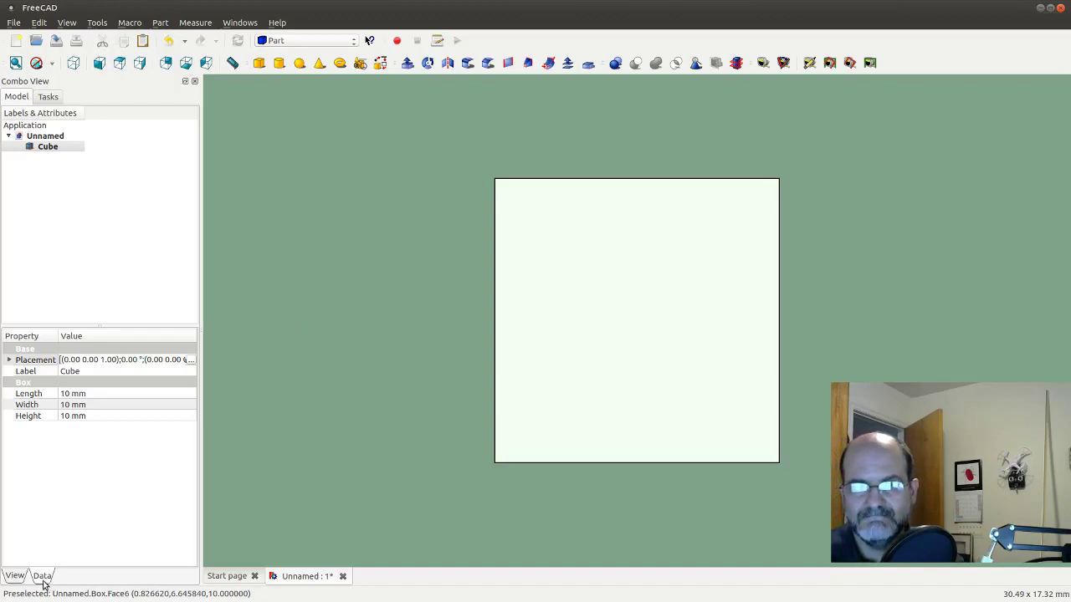
Add new lines 'corner' and '20 mm' to the measurement notes in Pluma.
key("alt+Tab")
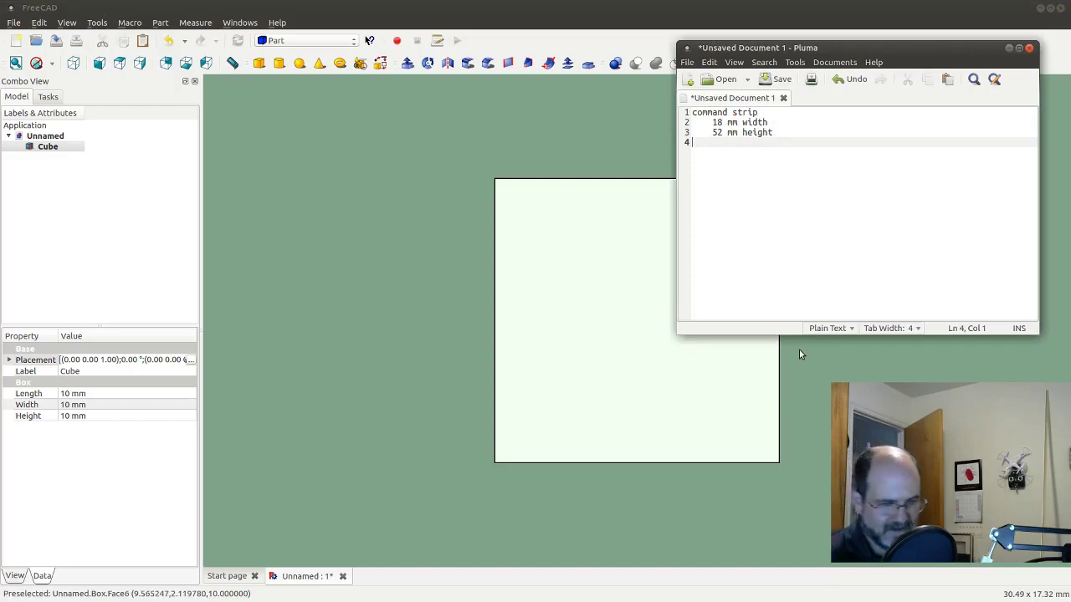
key("Return")
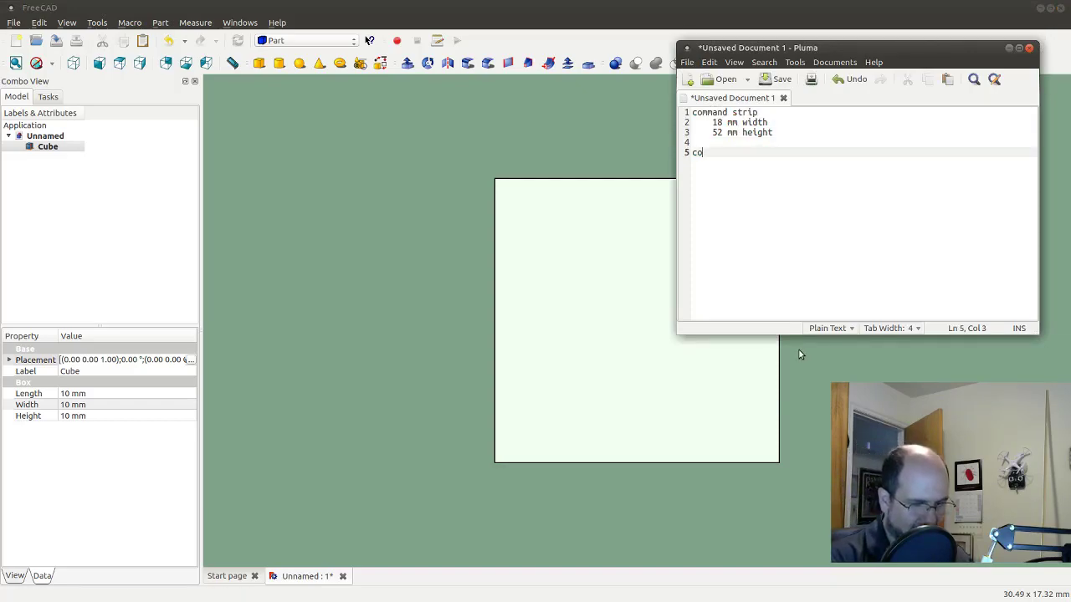
type("corner")
key("Return")
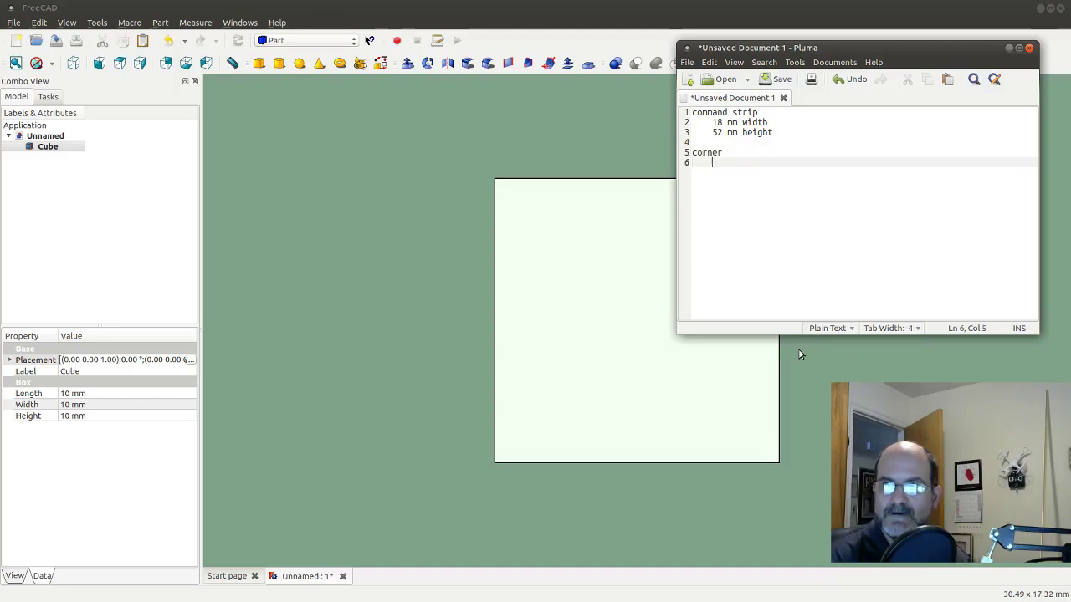
type("20 mm")
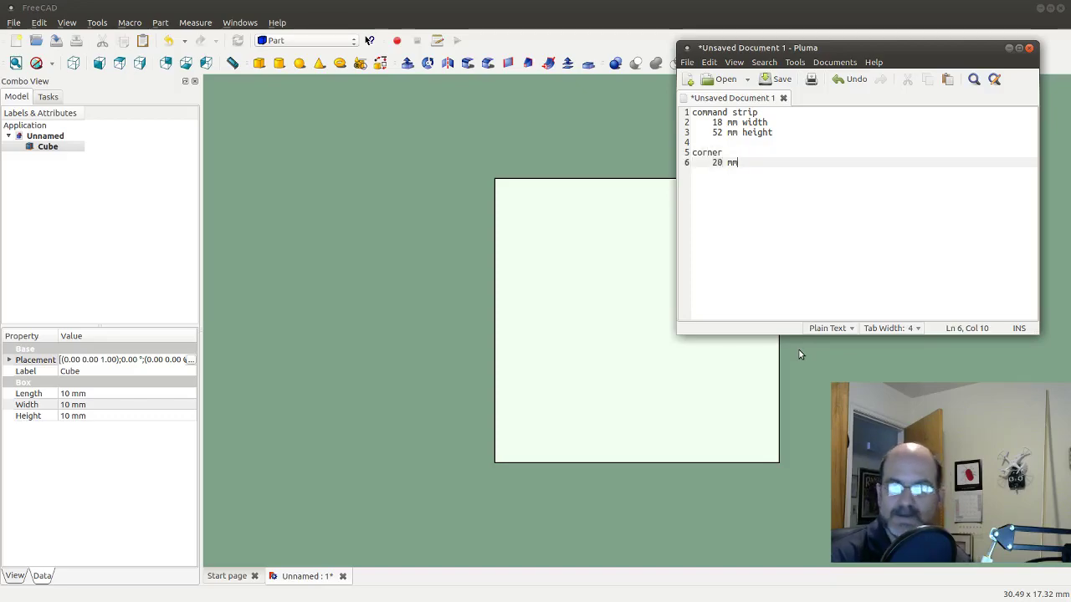
key("Return")
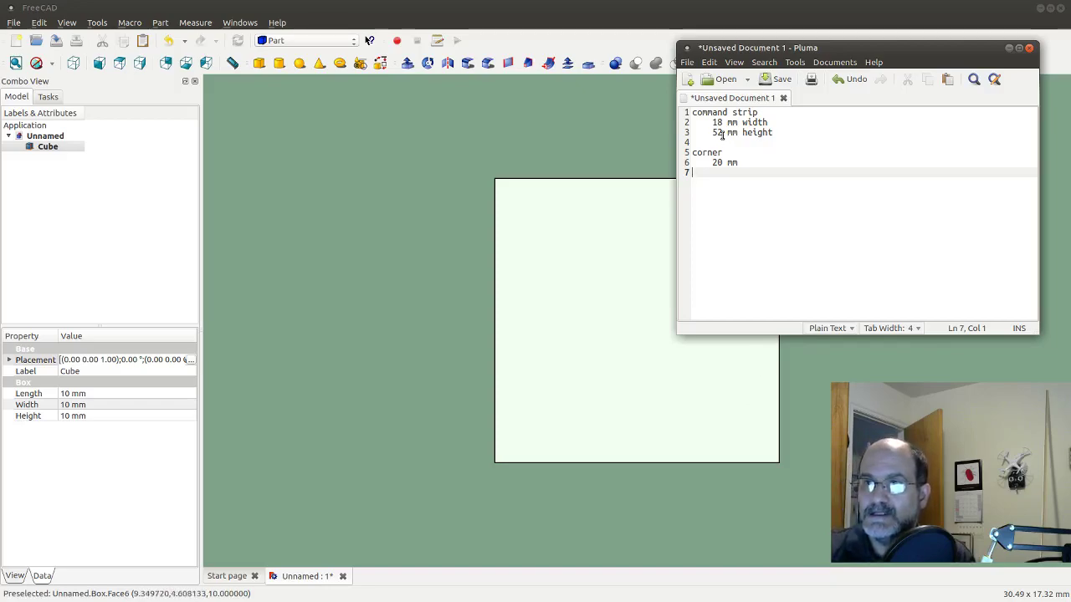
left_click_drag(723, 134, 713, 134)
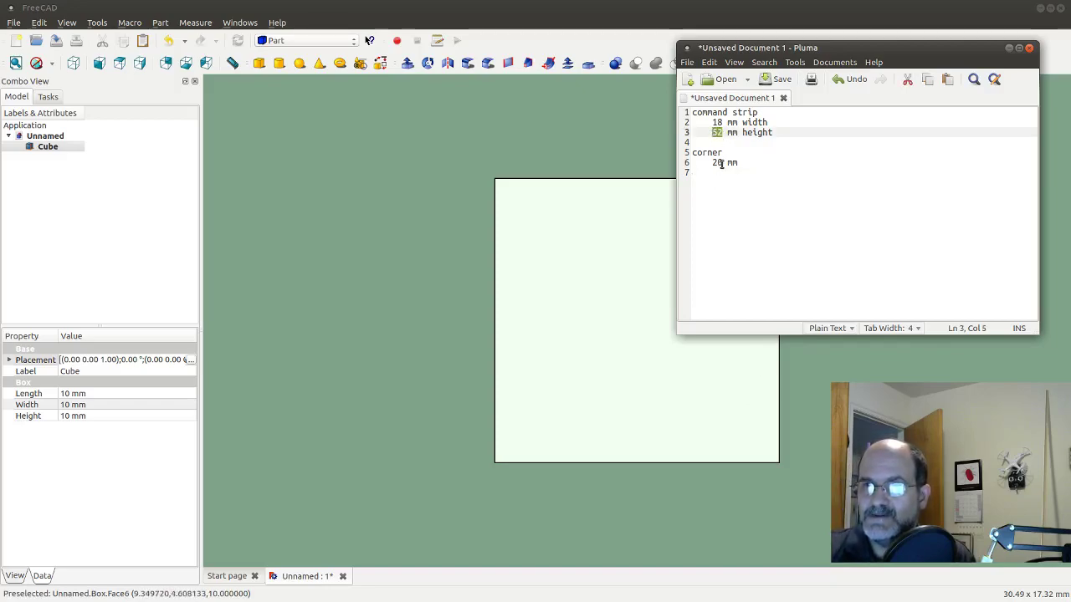
left_click(718, 163)
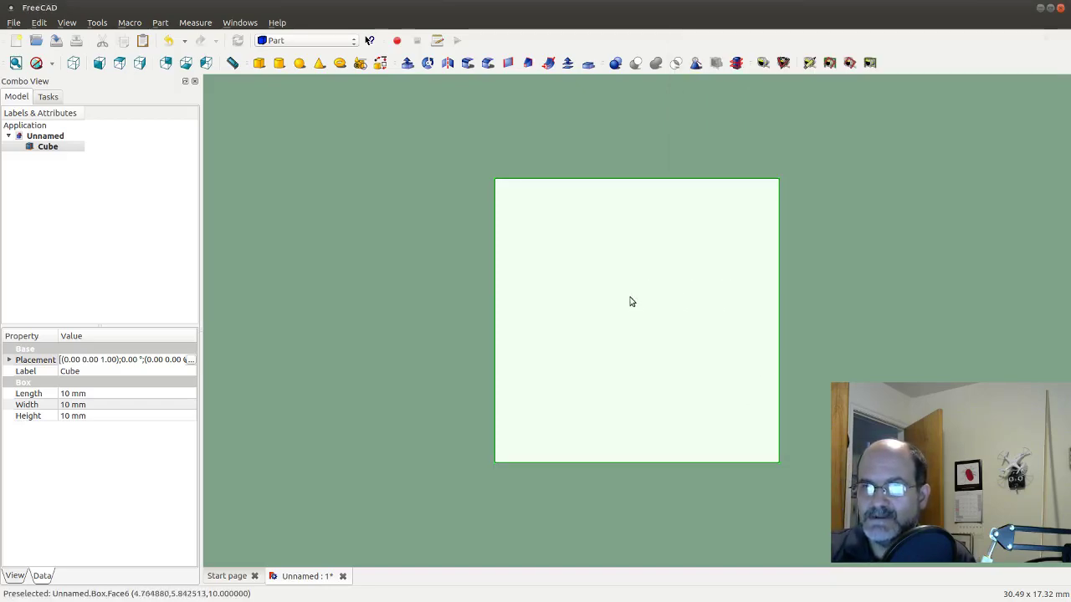
Return to FreeCAD and restore the cube's Width to 10 after briefly entering 72.
left_click(632, 302)
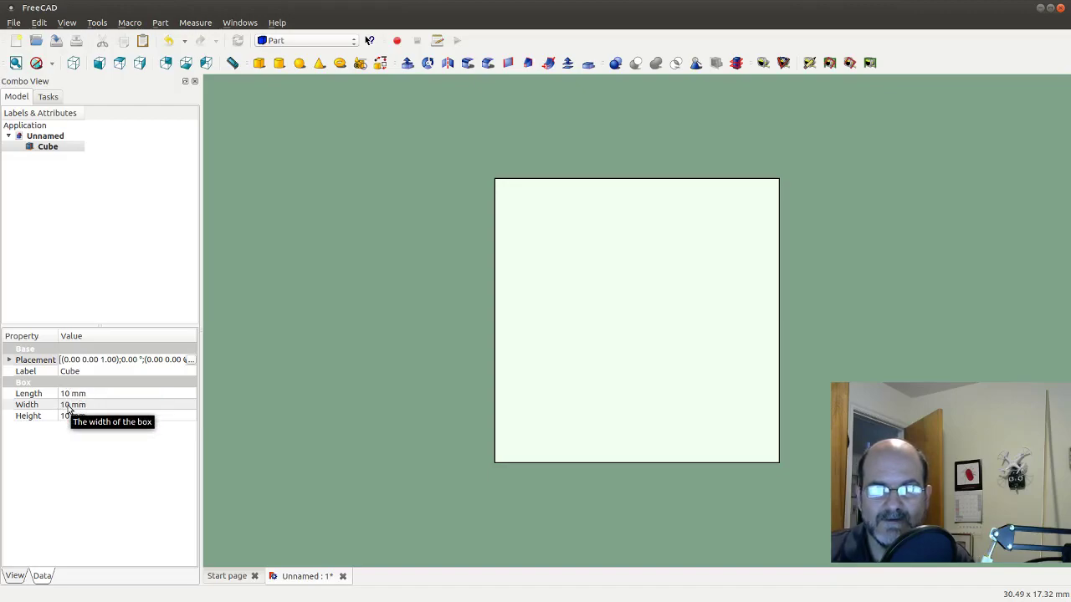
left_click(70, 404)
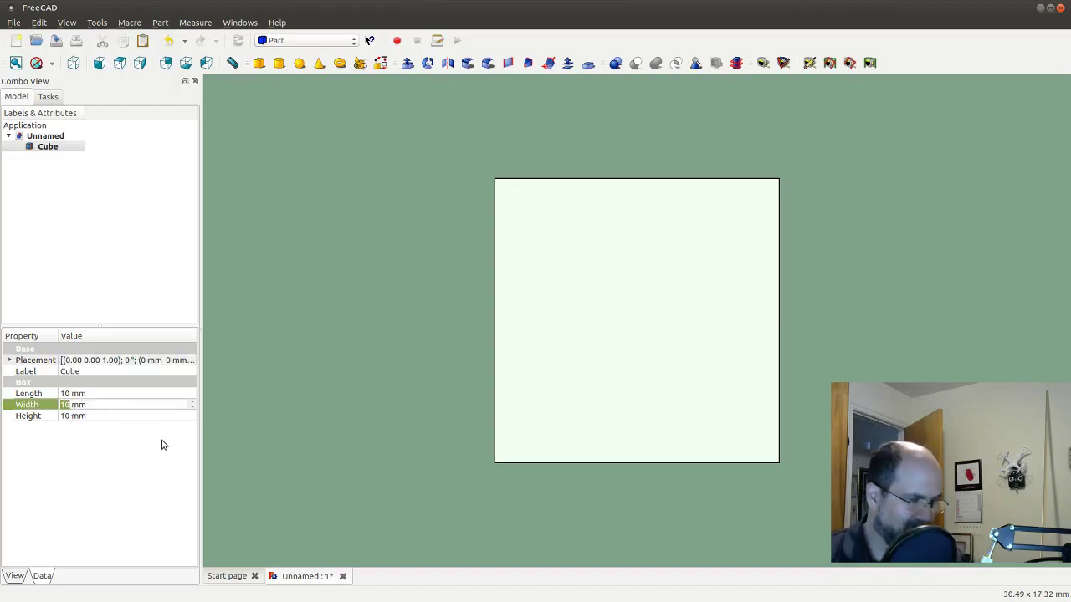
type("7")
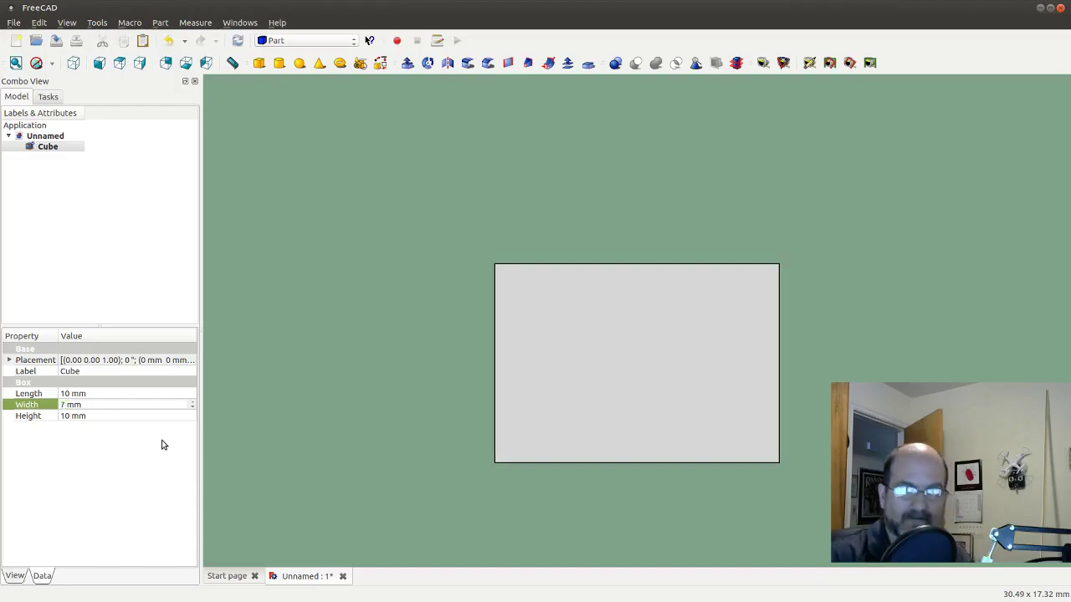
type("2")
scroll(572, 394, "down", 3)
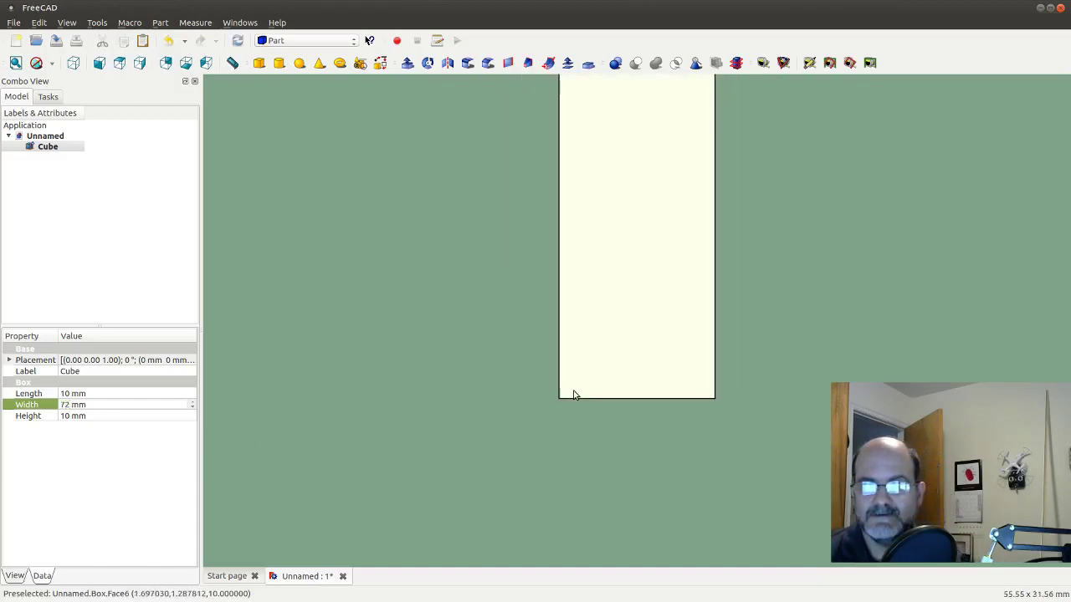
scroll(573, 394, "down", 4)
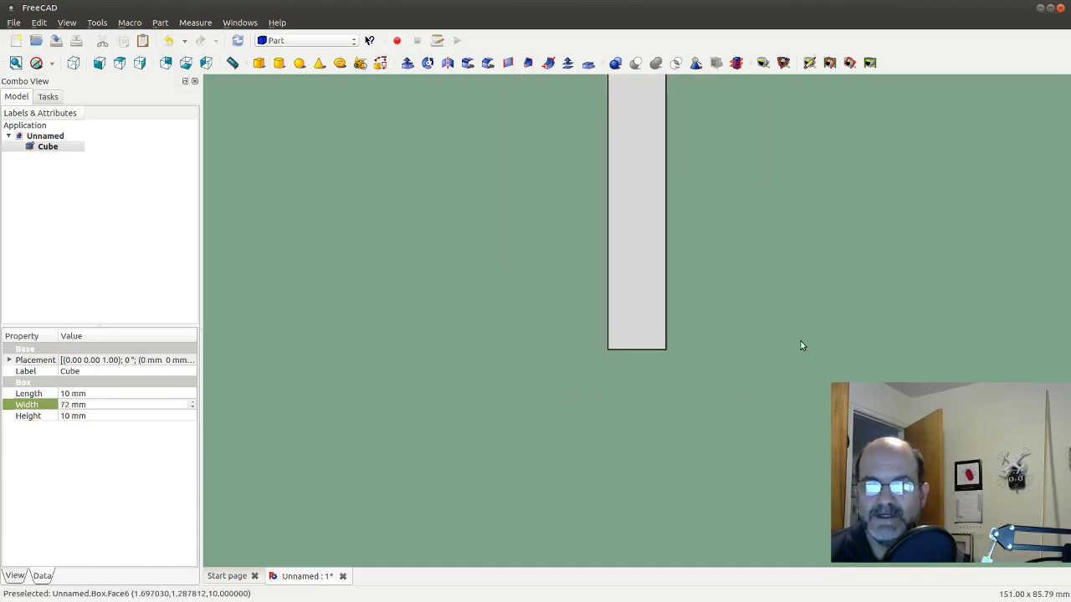
scroll(795, 347, "up", 2)
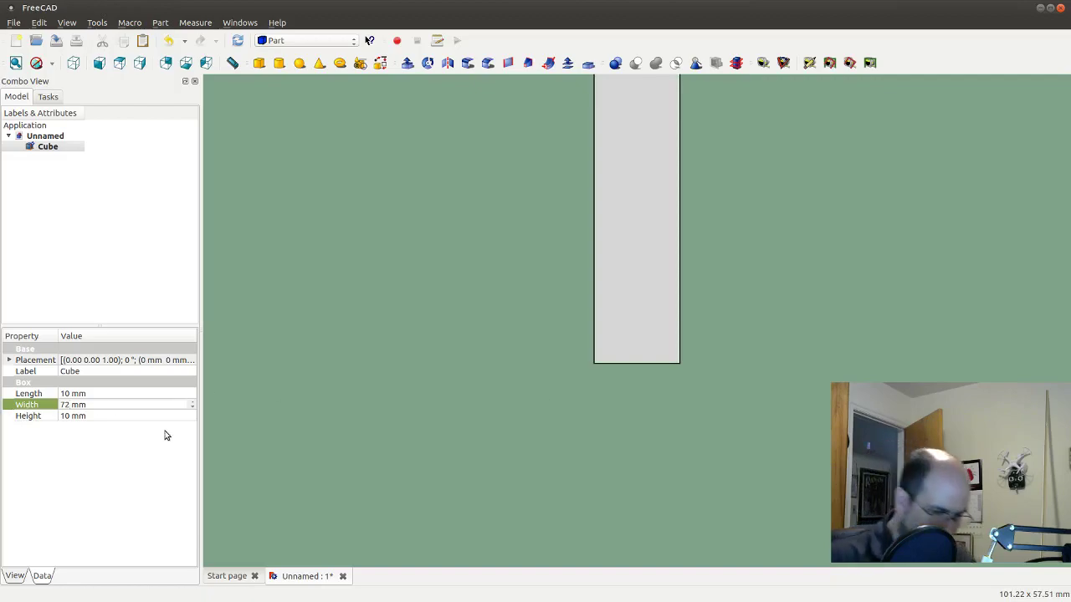
key("BackSpace")
key("BackSpace")
type("10")
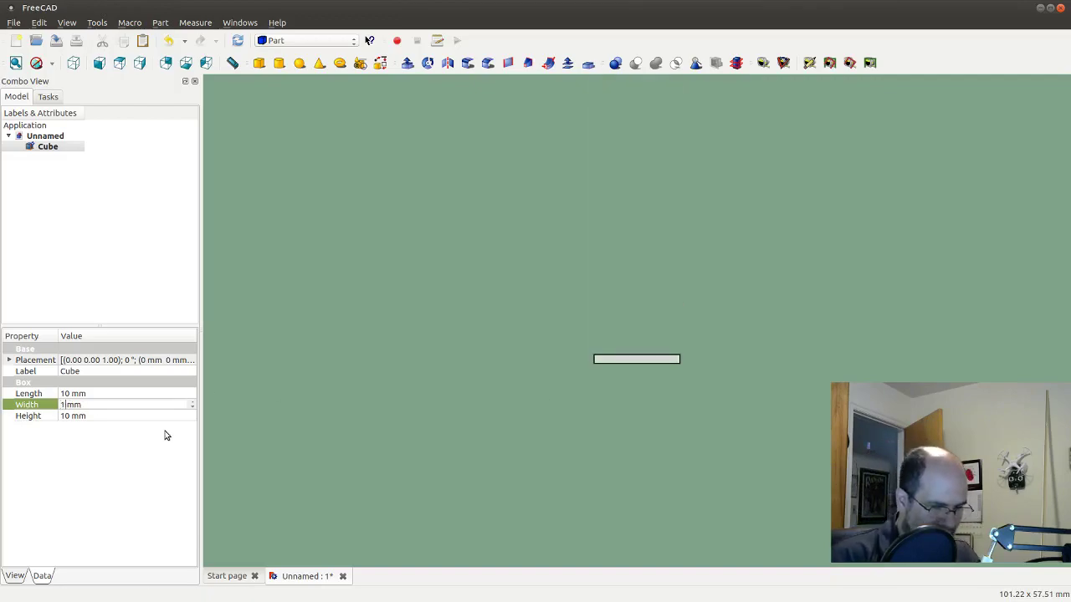
Set the cube's Length to 72 mm.
left_click(72, 395)
type("72")
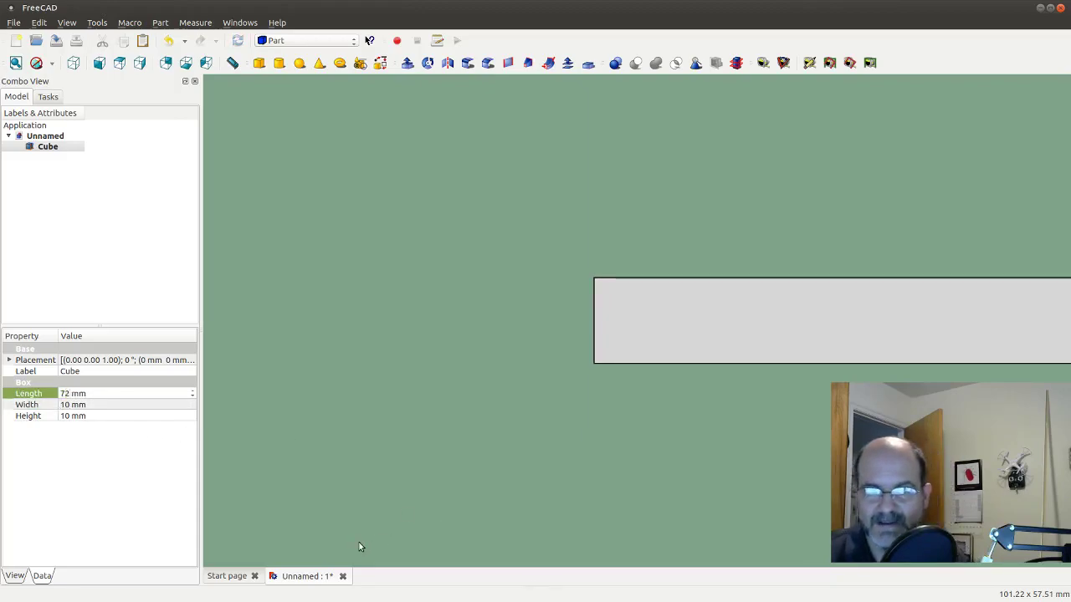
scroll(544, 406, "down", 3)
scroll(827, 405, "up", 1)
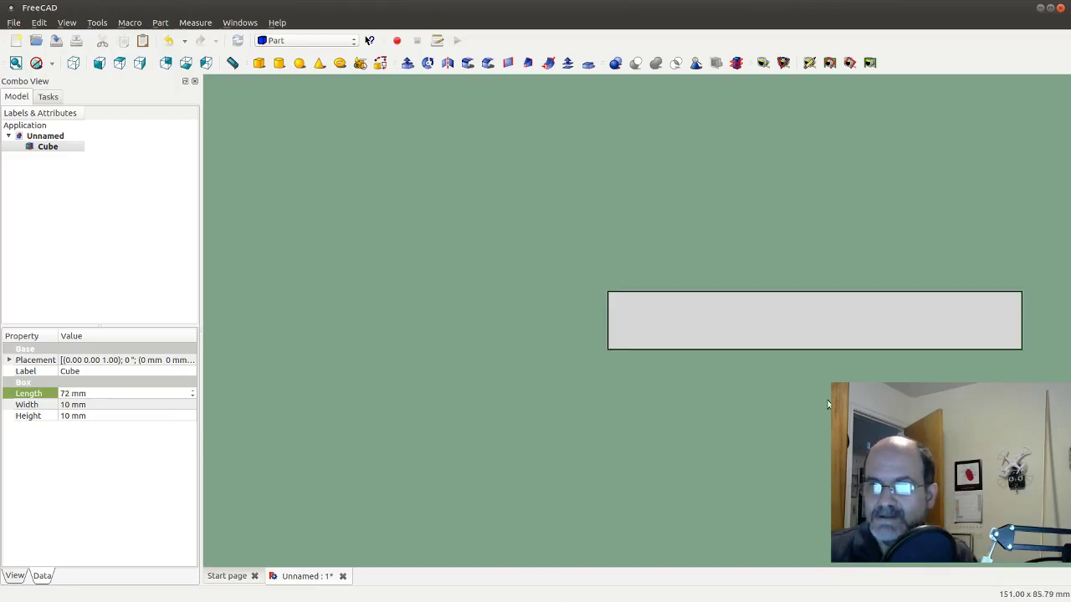
scroll(828, 405, "down", 1)
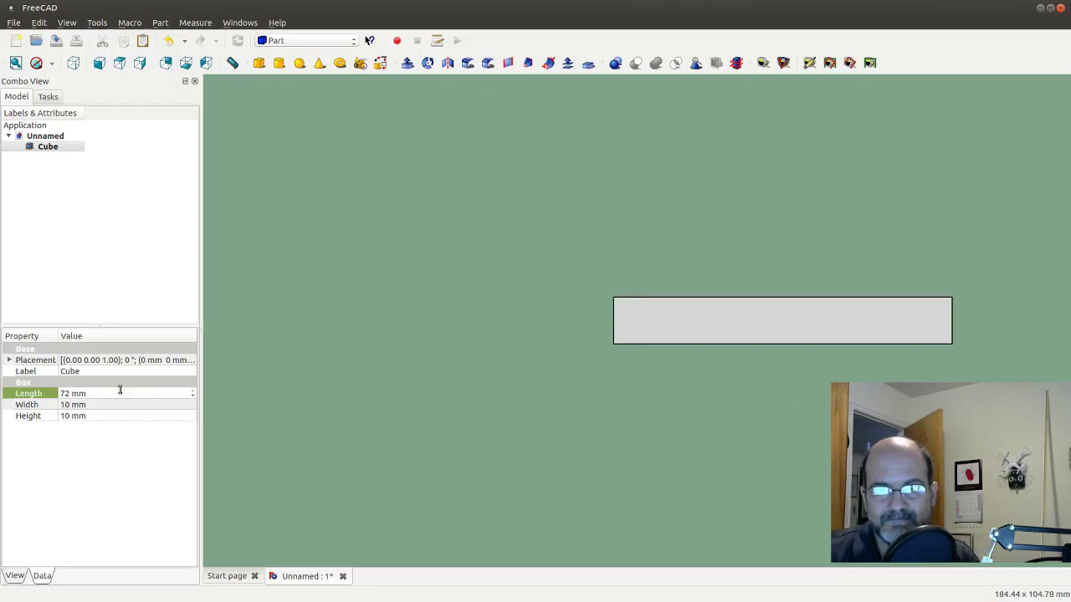
left_click(75, 406)
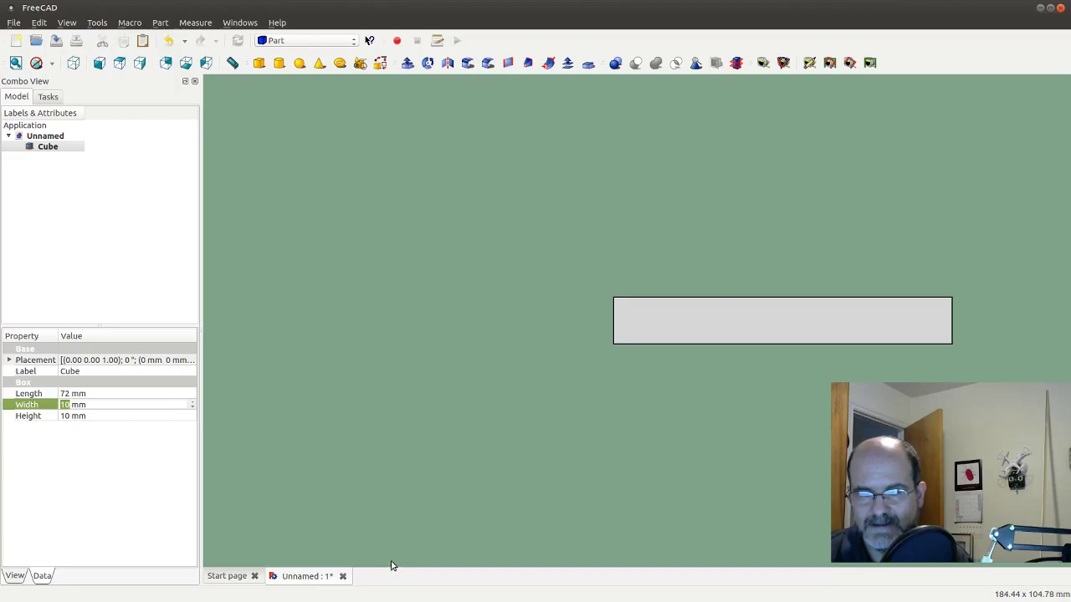
left_click(70, 393)
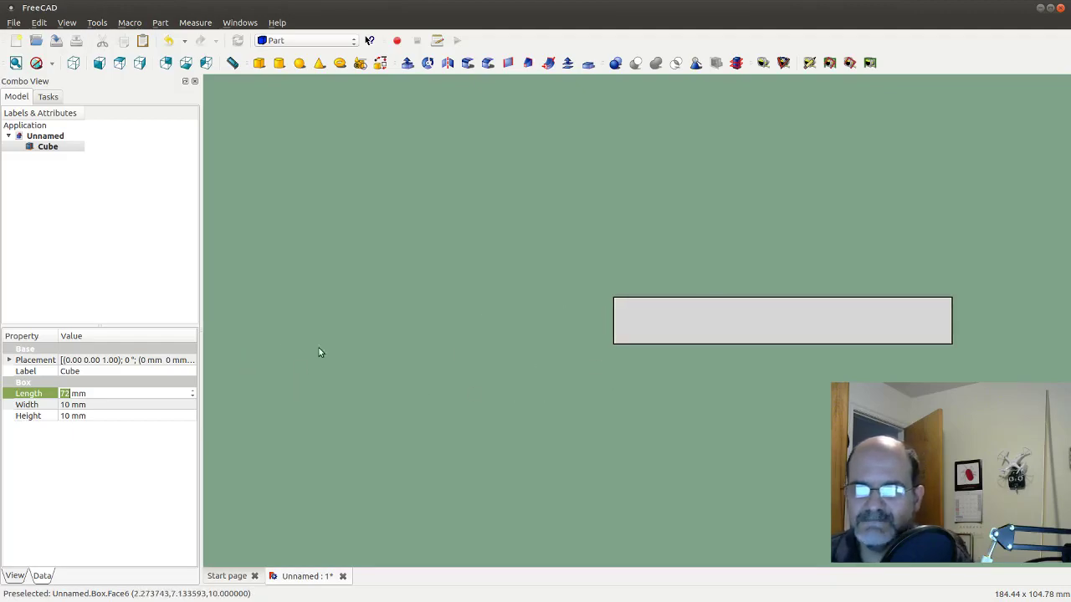
Shrink the Cube's Width to 1 mm, checking the measurement notes along the way.
left_click(73, 62)
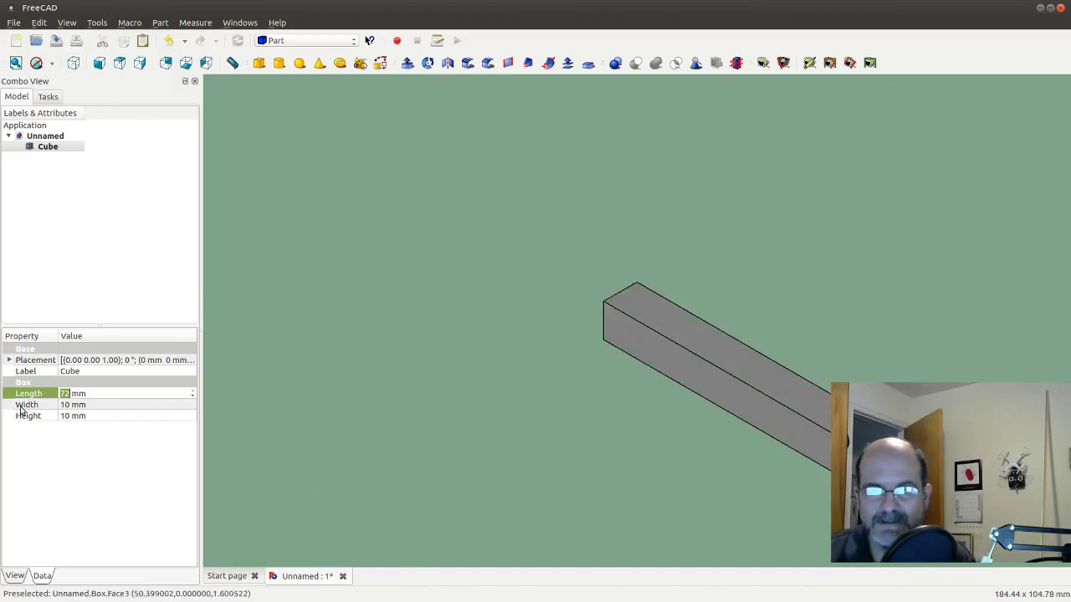
left_click(67, 405)
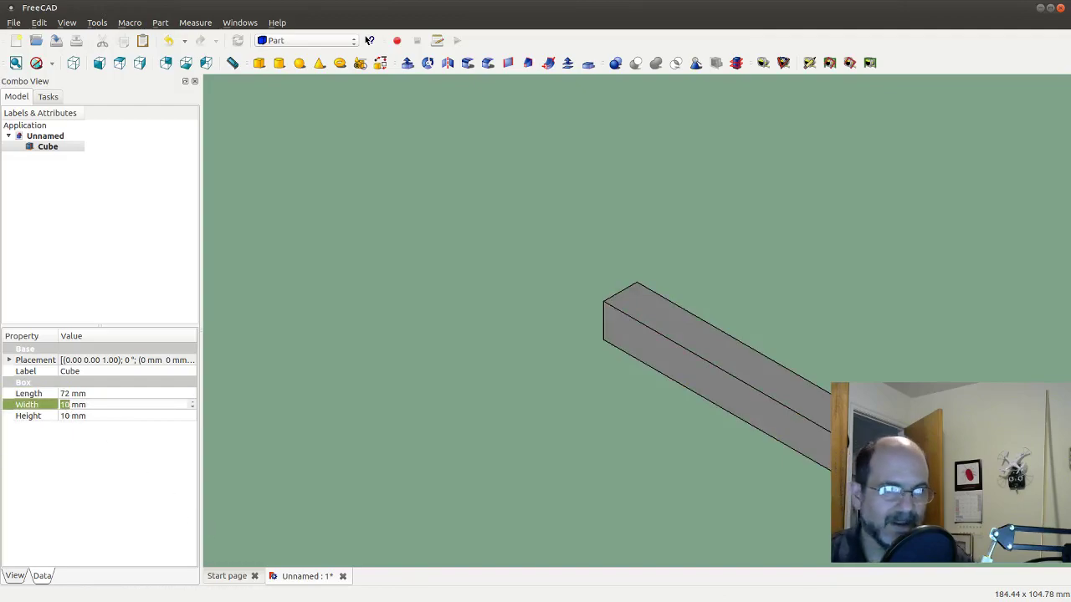
key("alt+Tab")
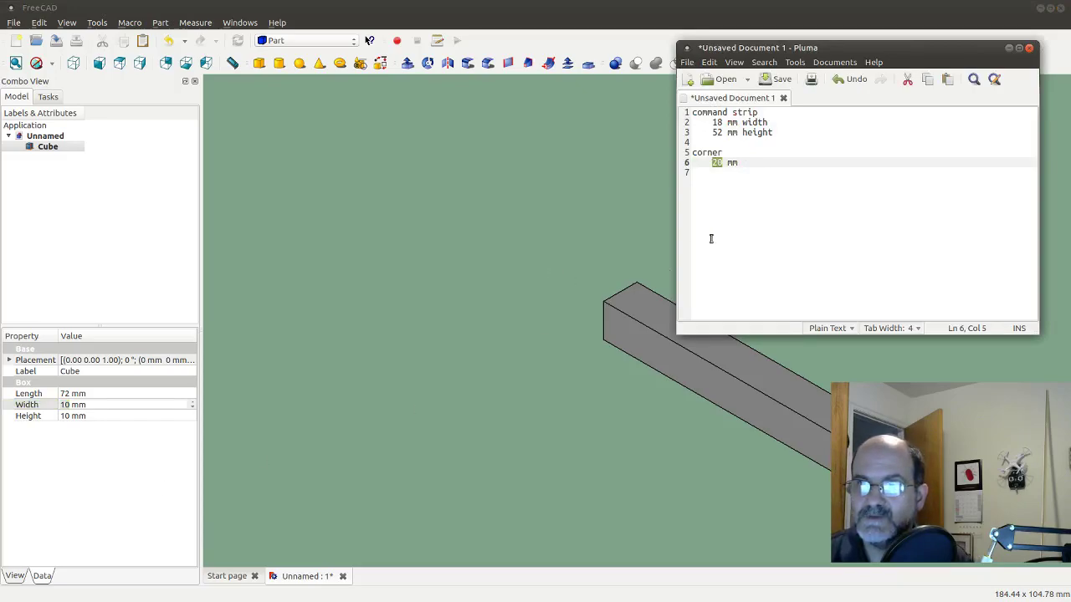
left_click(73, 405)
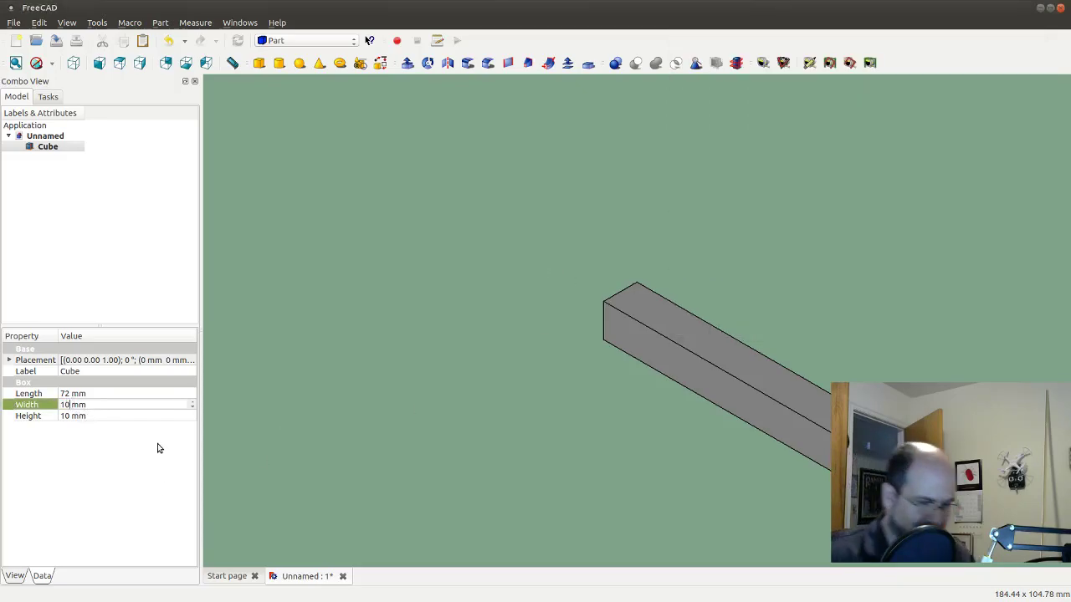
key("BackSpace")
key("BackSpace")
type("18")
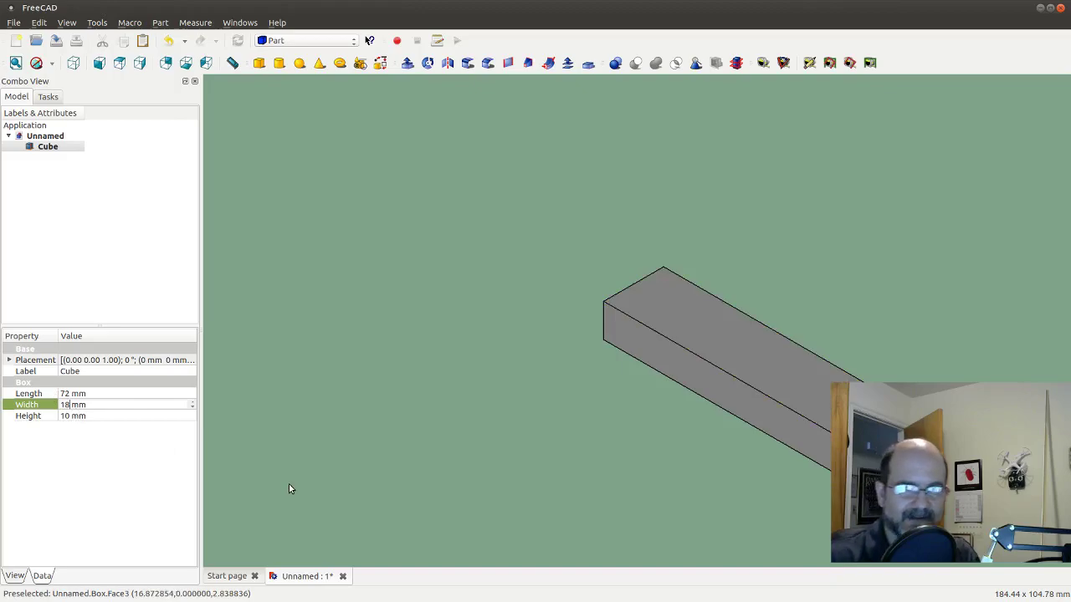
key("BackSpace")
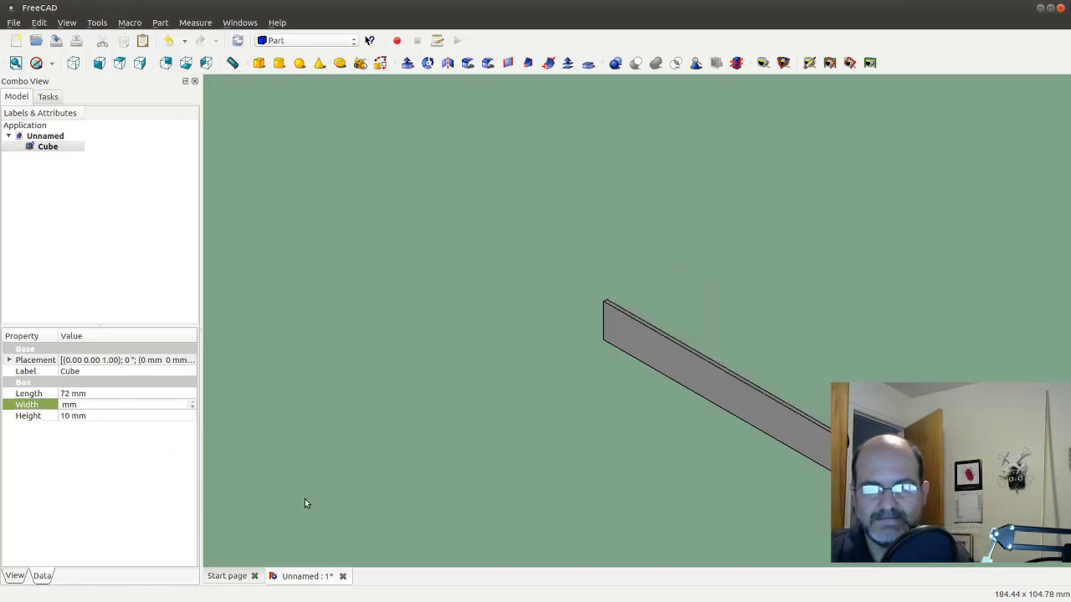
Set the Cube's Height to 18 mm and clear the selection.
left_click(72, 417)
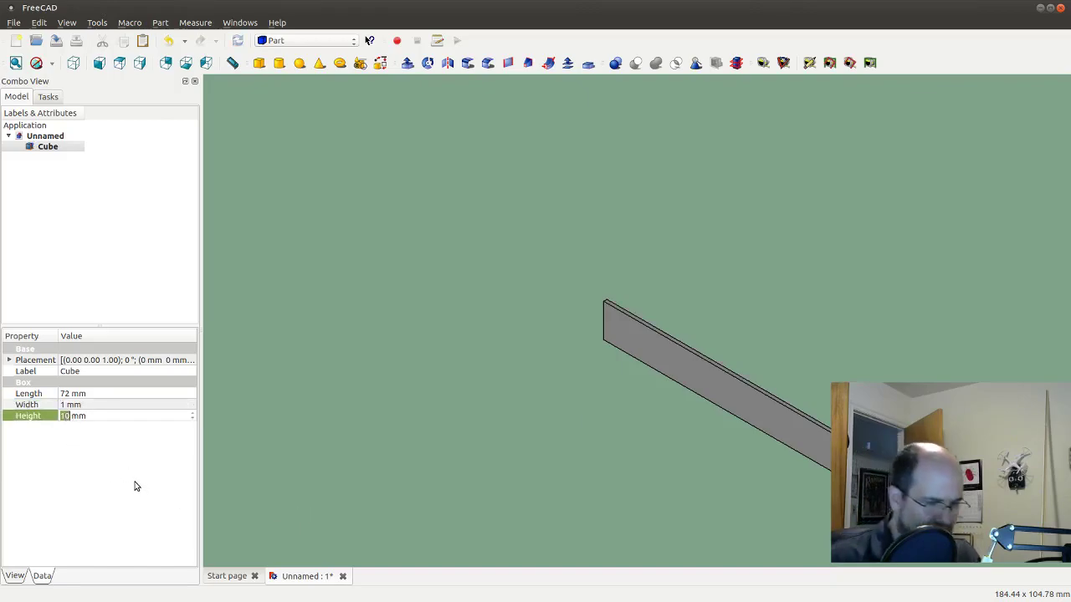
type("18")
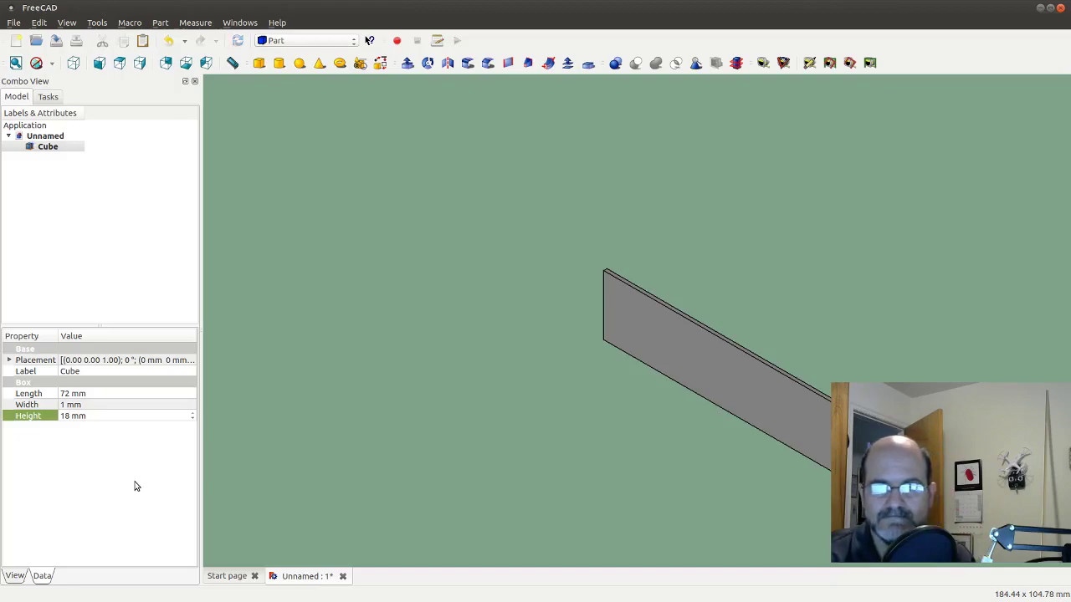
left_click(442, 365)
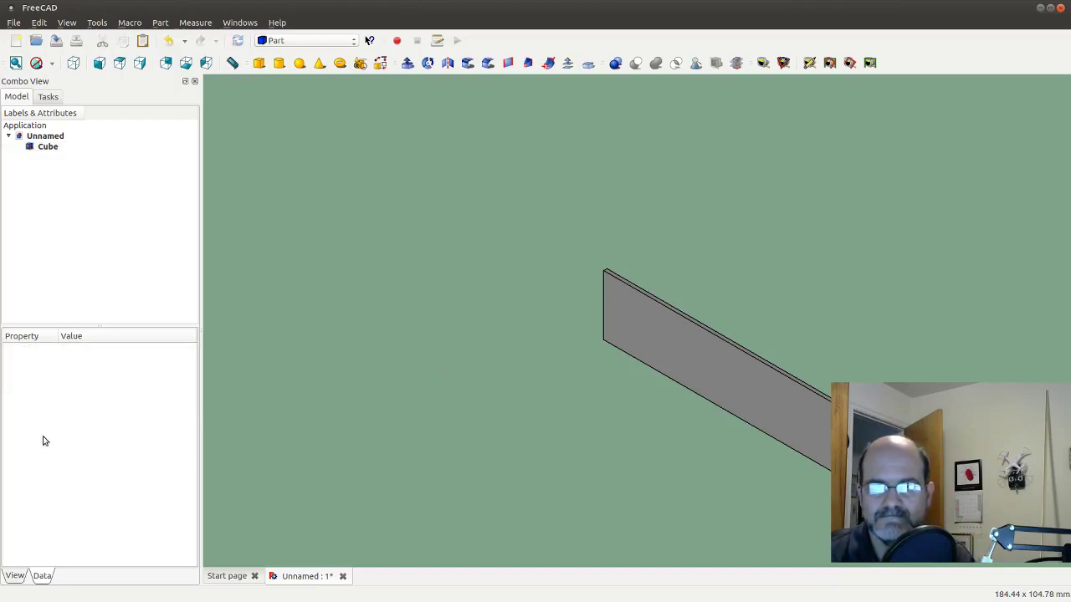
Select the Cube and change its Width from 1 mm to 25 mm.
left_click(640, 378)
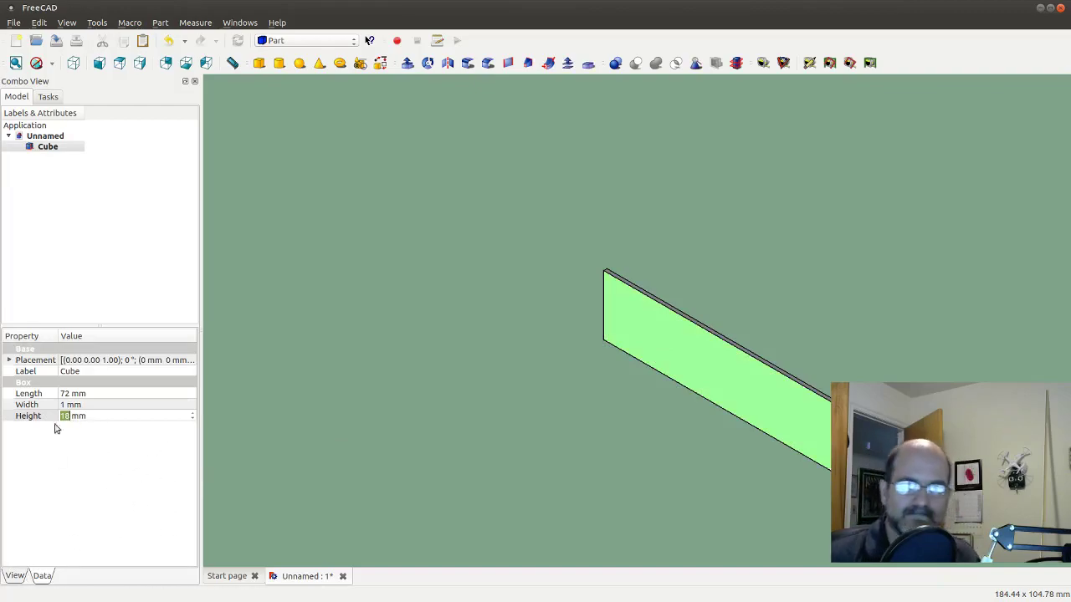
left_click(141, 426)
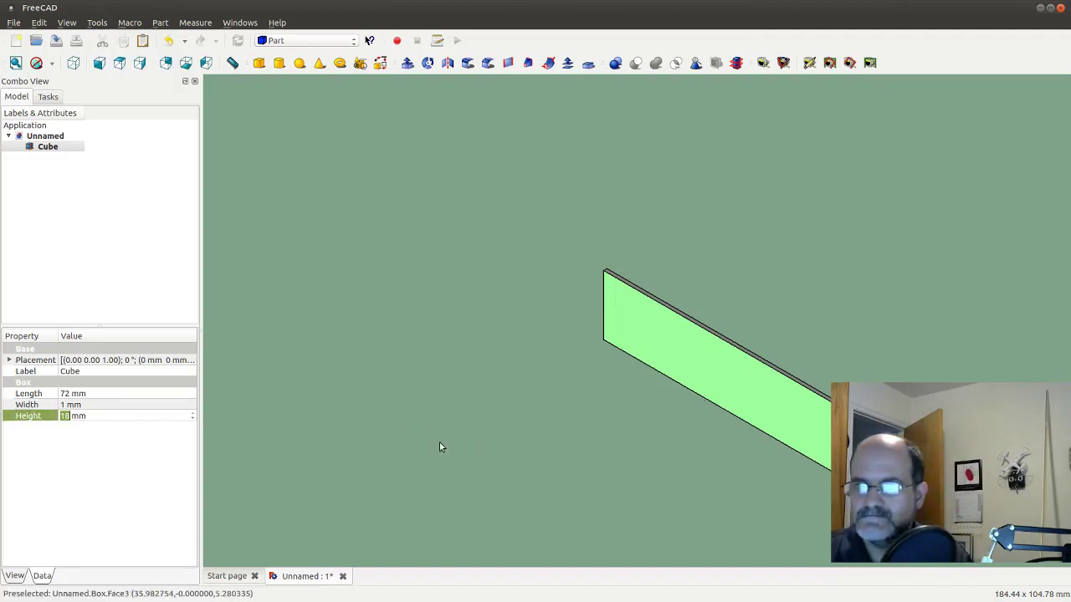
left_click(63, 405)
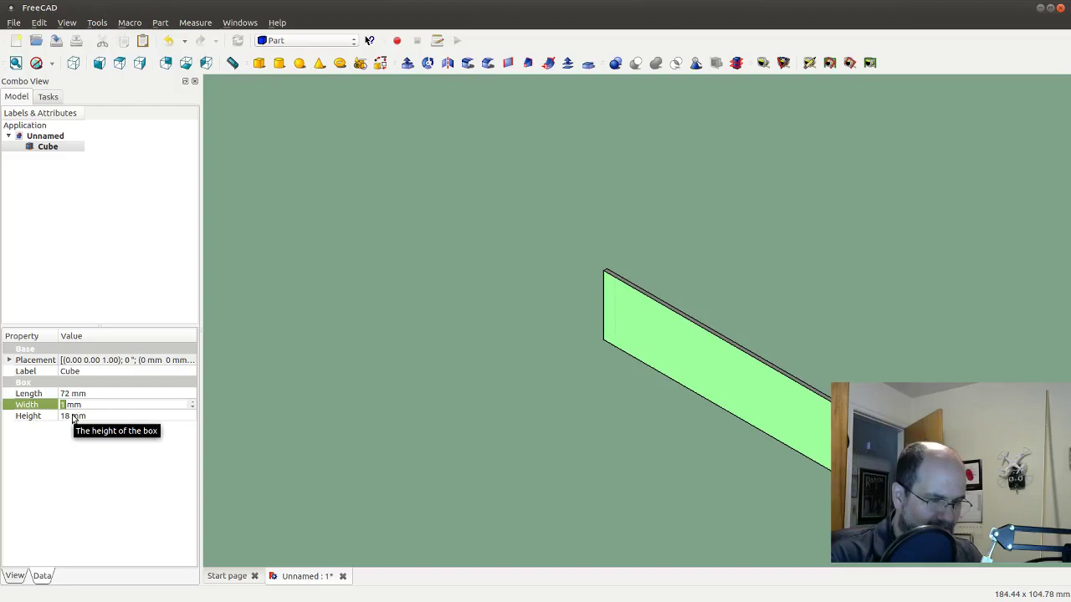
type("20")
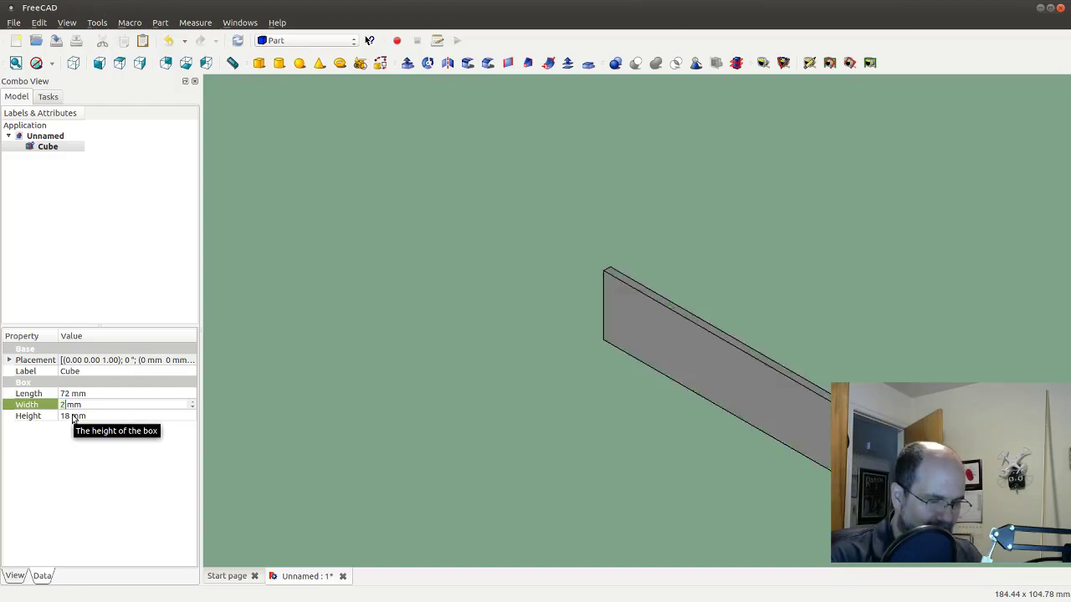
key("BackSpace")
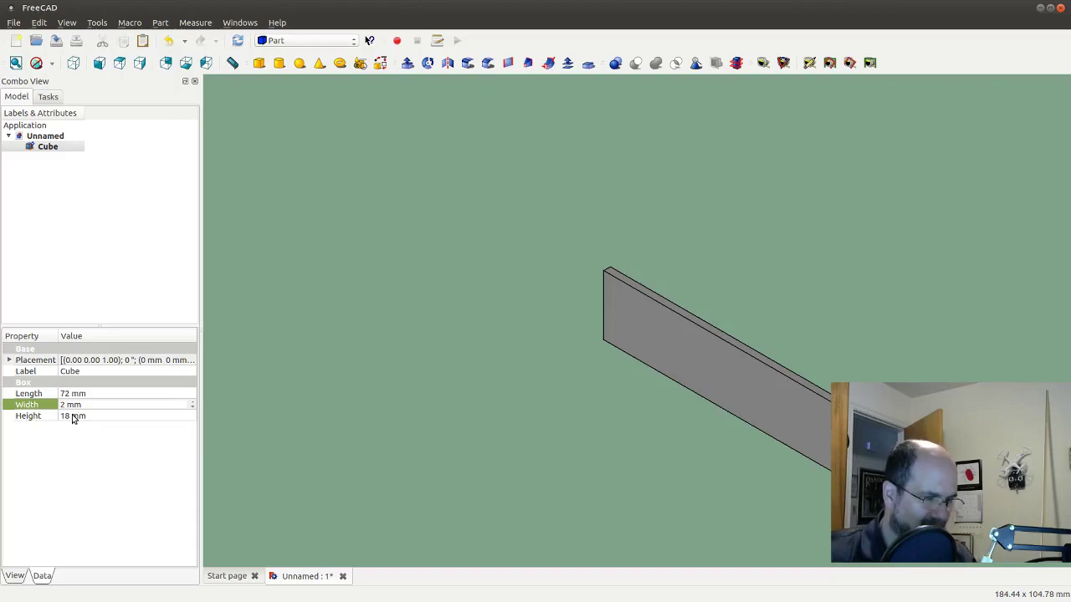
type("5")
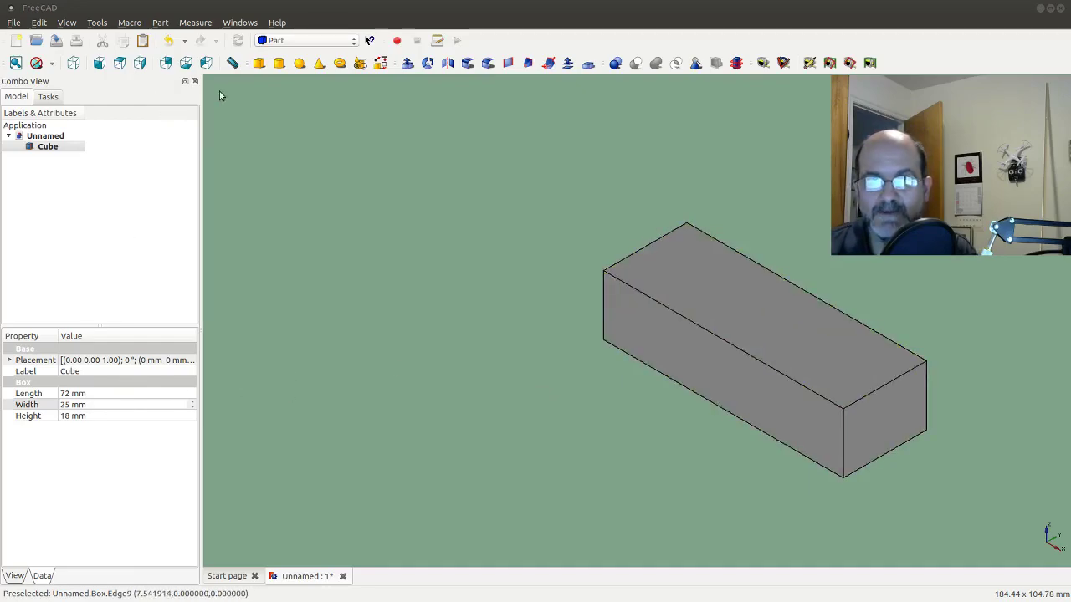
Add Cube001 and give it Height 25 mm, Width 20 mm and Length 20 mm.
left_click(258, 63)
key("v")
key("f")
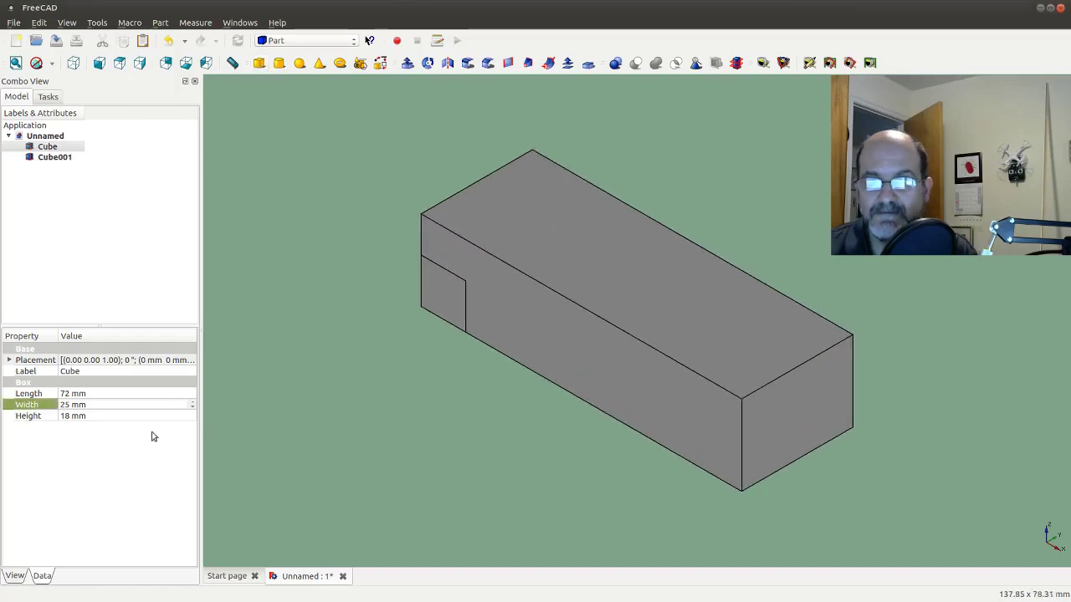
left_click(439, 300)
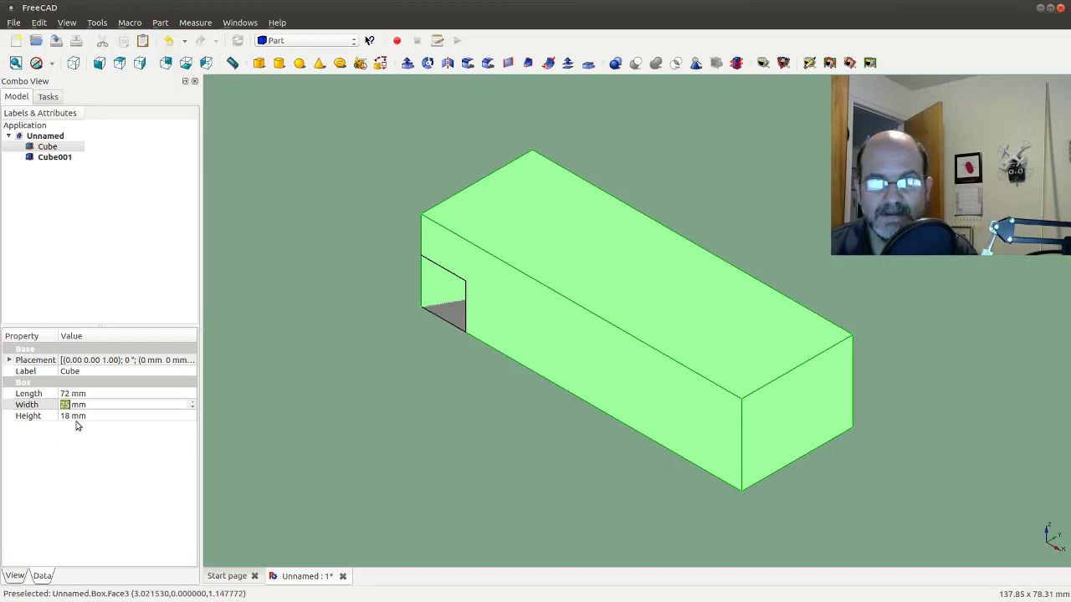
left_click(62, 159)
left_click(67, 416)
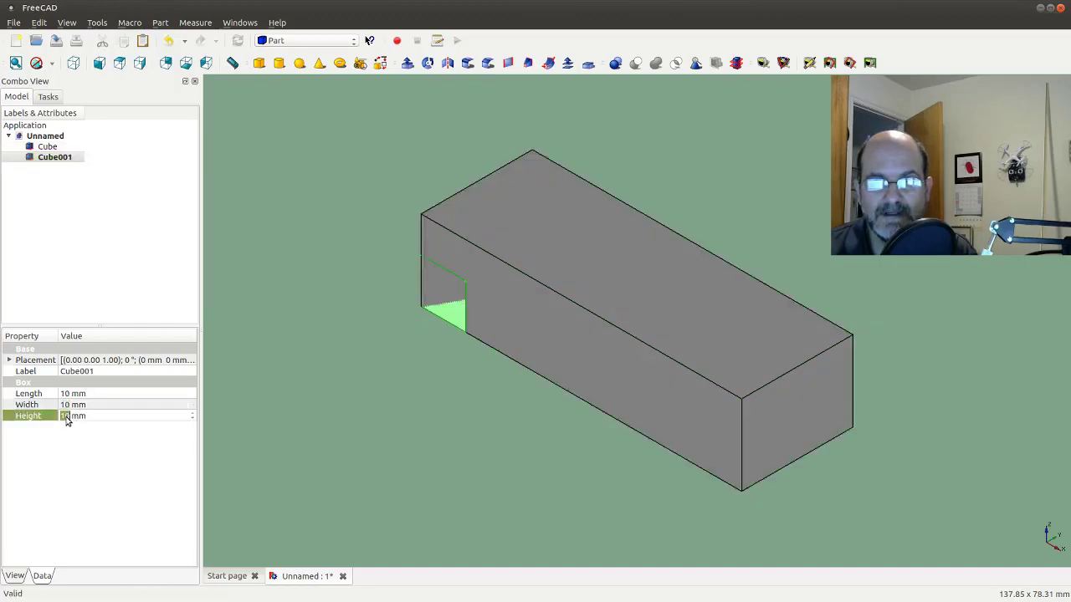
type("25")
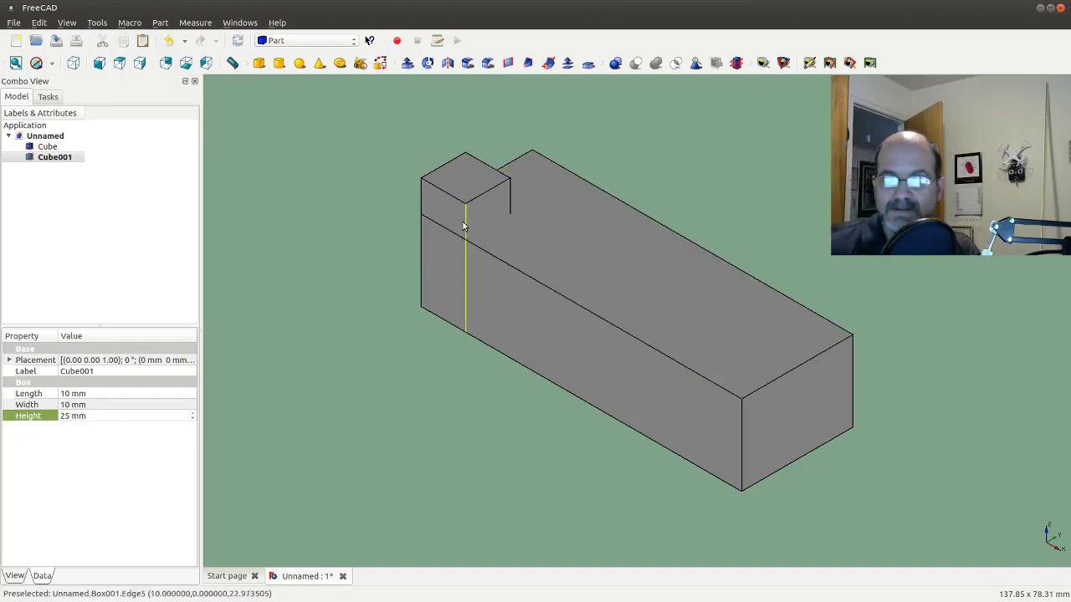
left_click(68, 406)
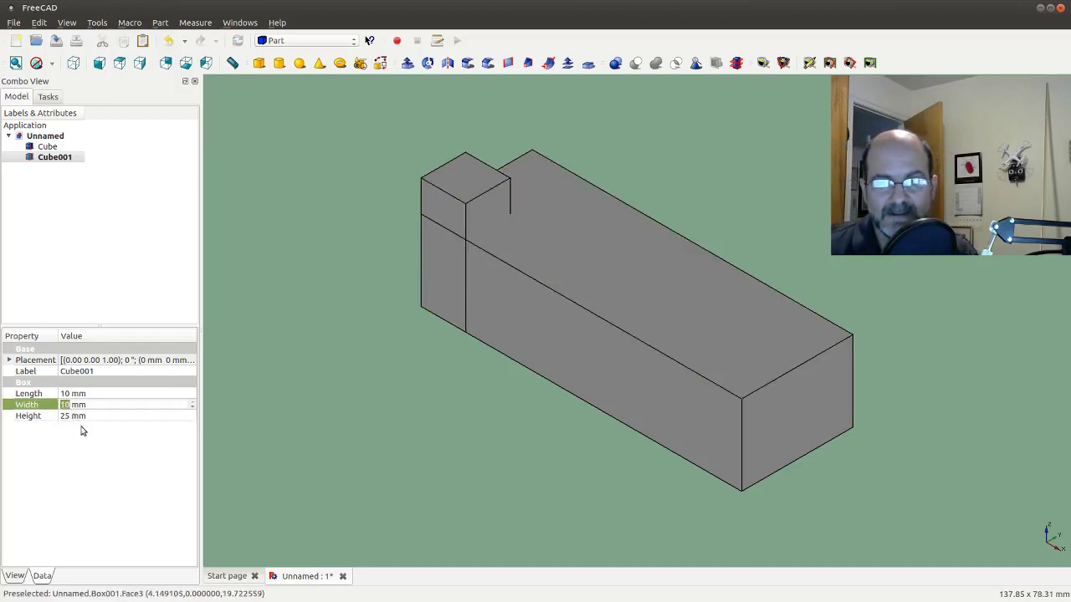
type("20")
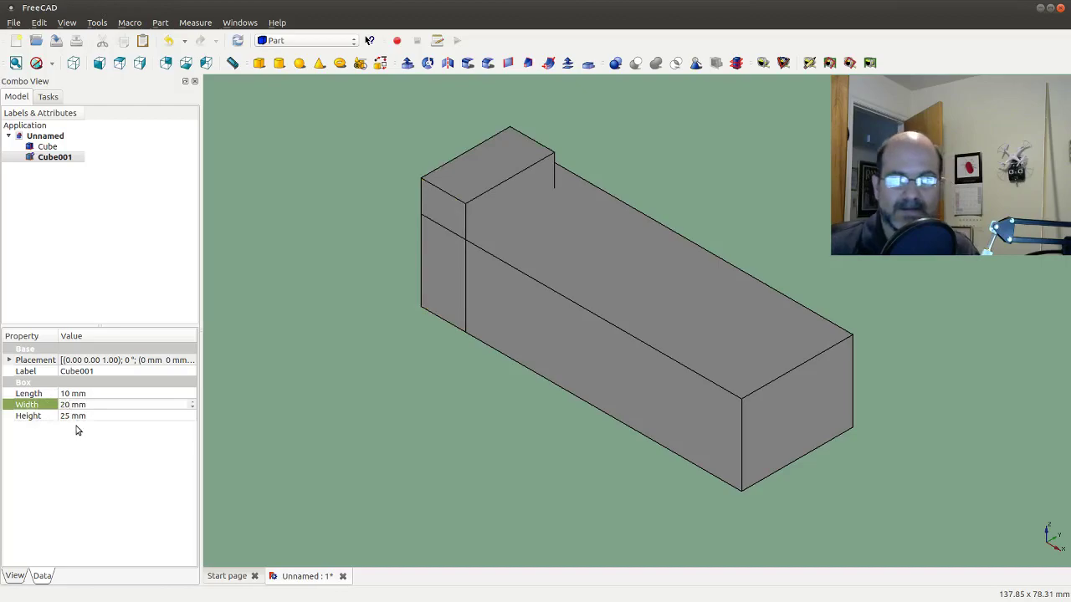
left_click(72, 394)
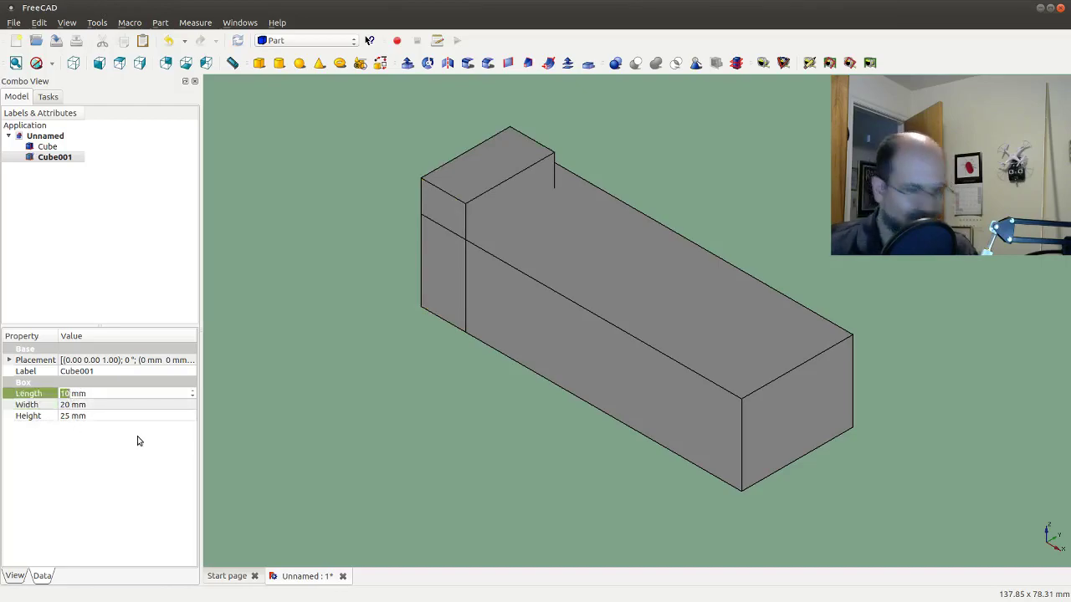
type("20")
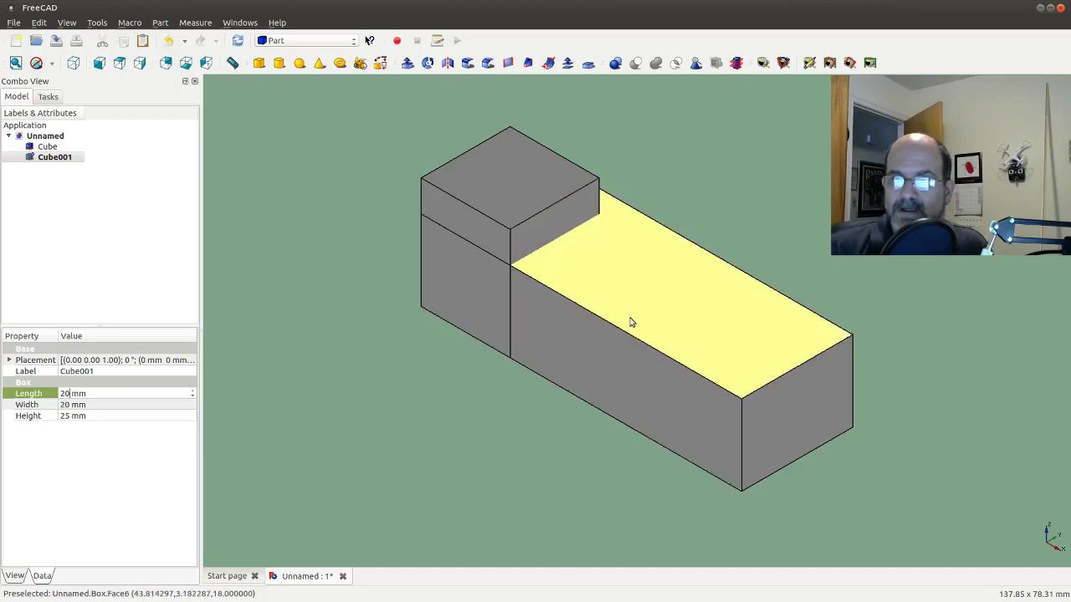
Select both the main block and the upper Cube001.
left_click(632, 323)
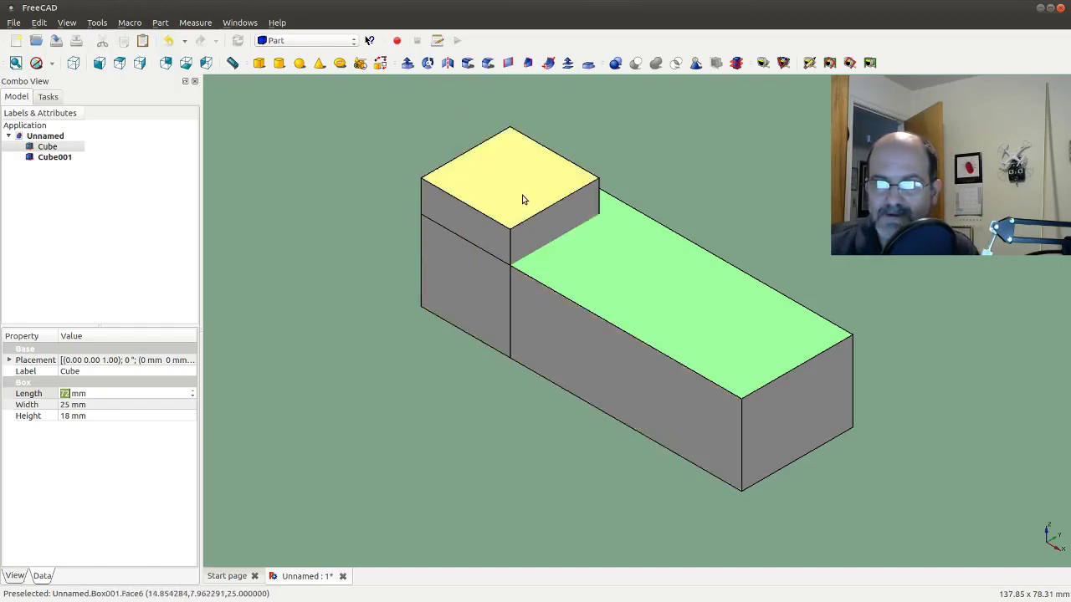
double_click(621, 297)
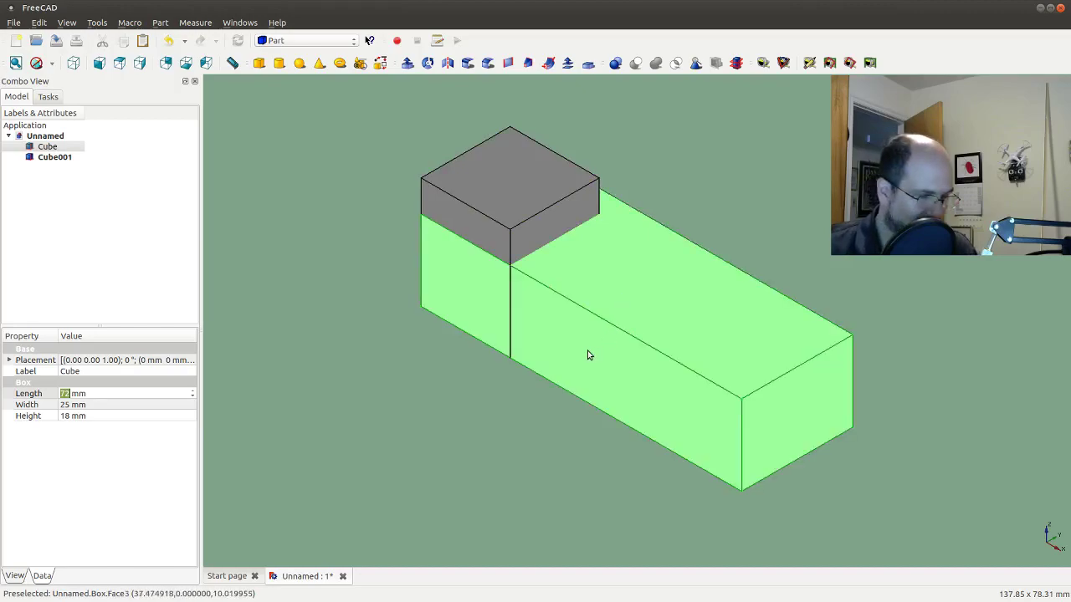
left_click(527, 205, "ctrl")
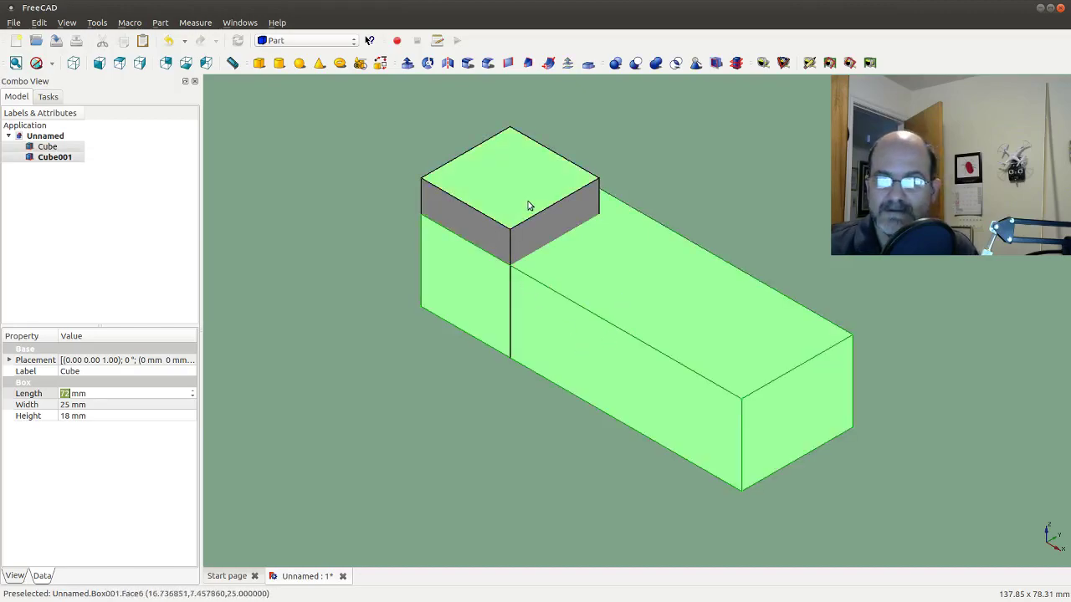
Subtract Cube001 from Cube to notch the block, then add a new Cube002.
left_click(636, 64)
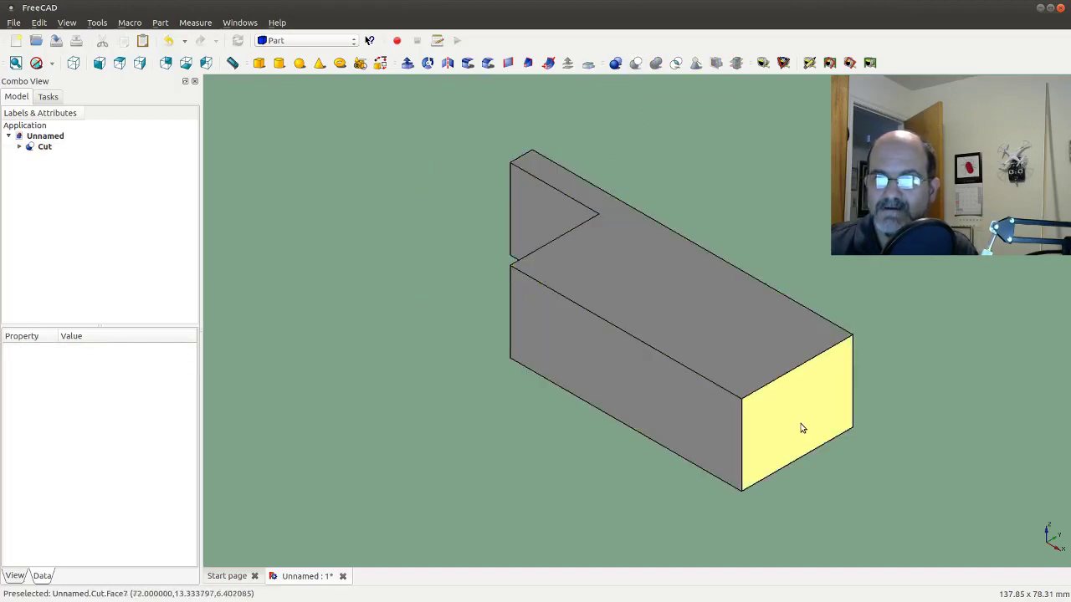
left_click(260, 64)
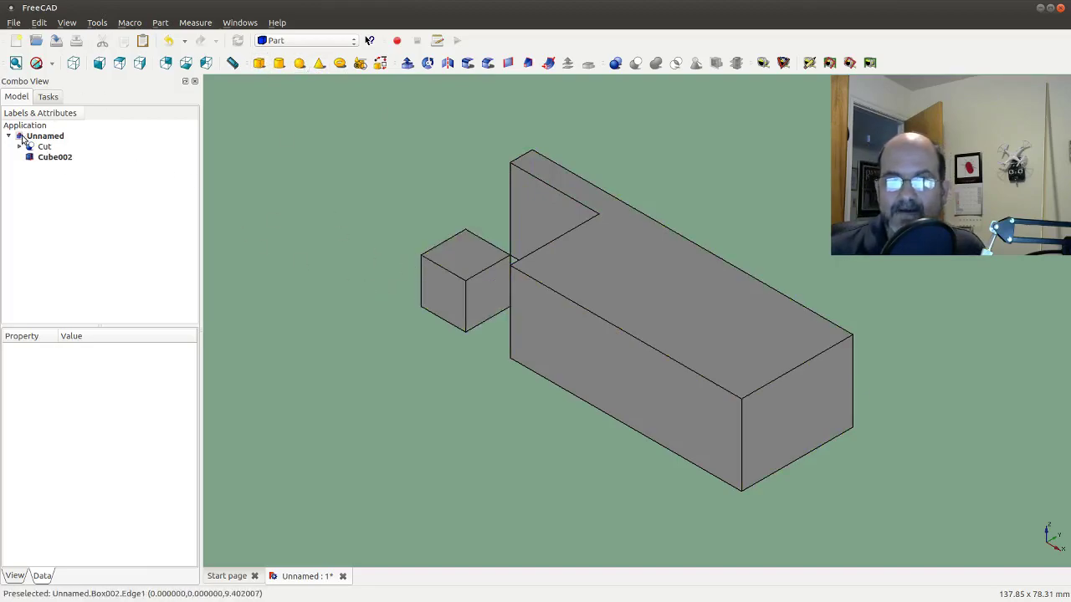
Open the Placement editor for the 10 mm Cube002, still at 0 mm translation.
left_click(60, 158)
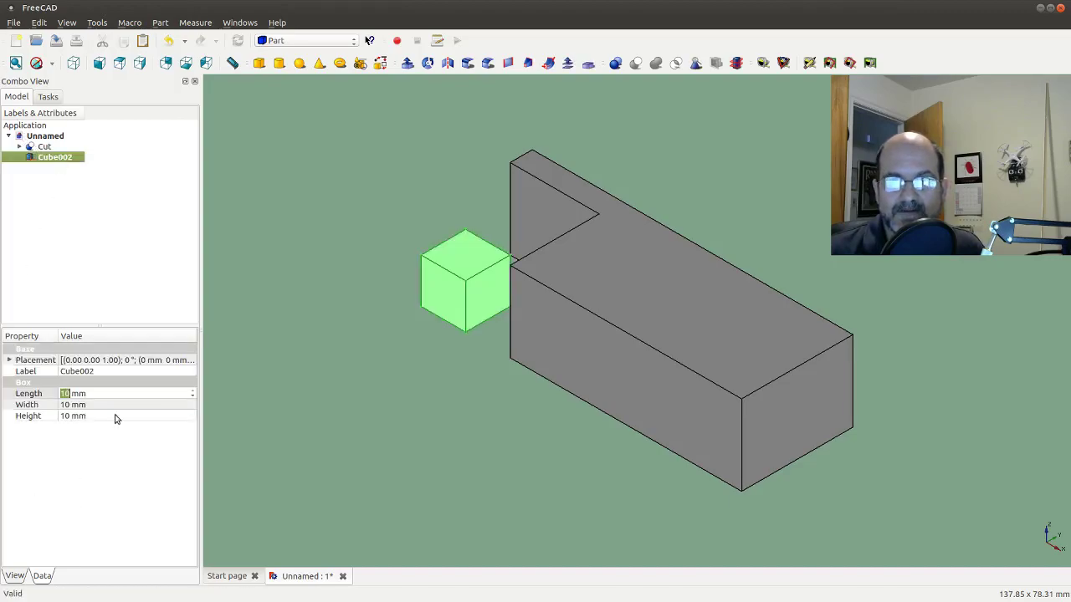
left_click(192, 361)
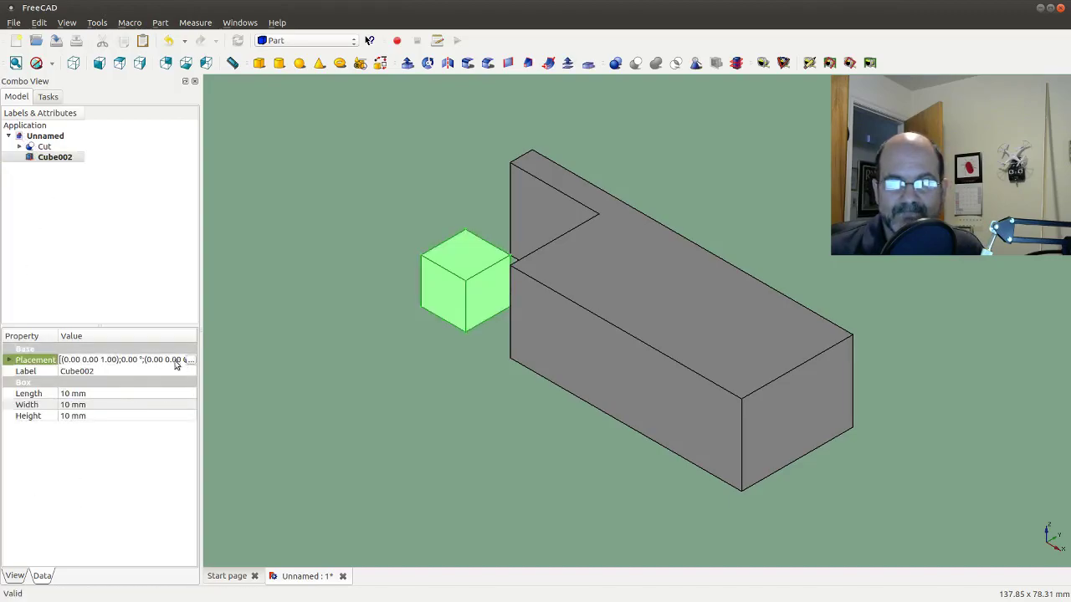
left_click(191, 361)
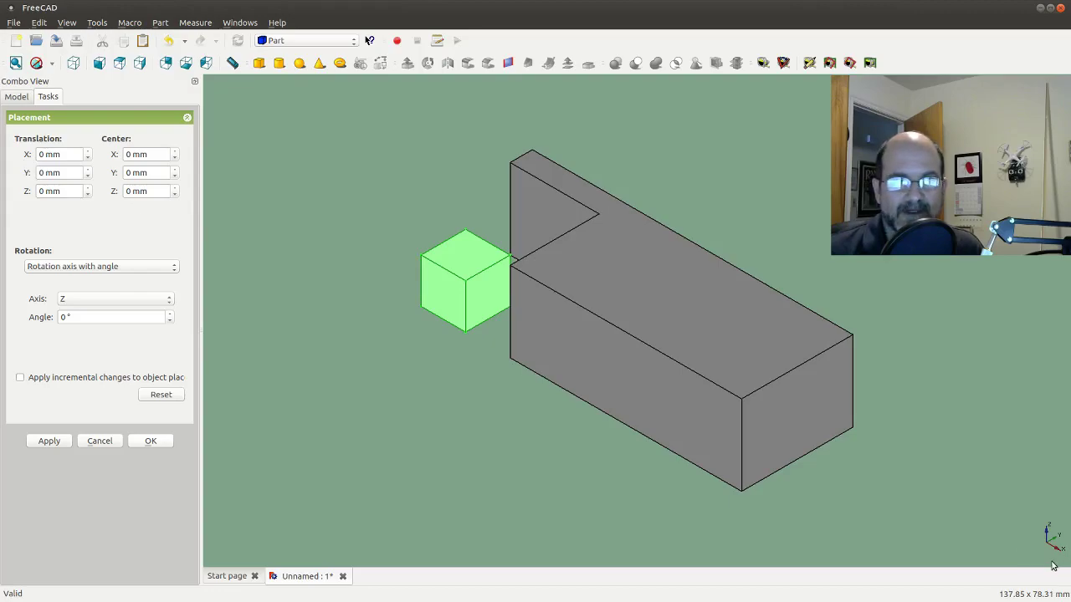
Set Cube002's translation to X 24 mm, edit Y, and enter Z 25 mm.
double_click(41, 156)
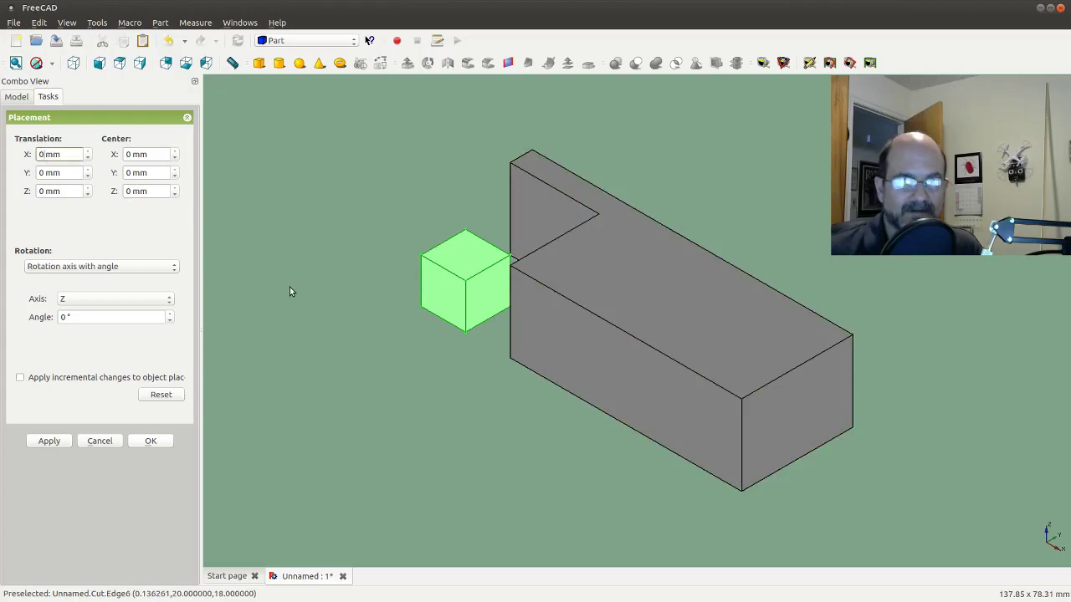
type("24")
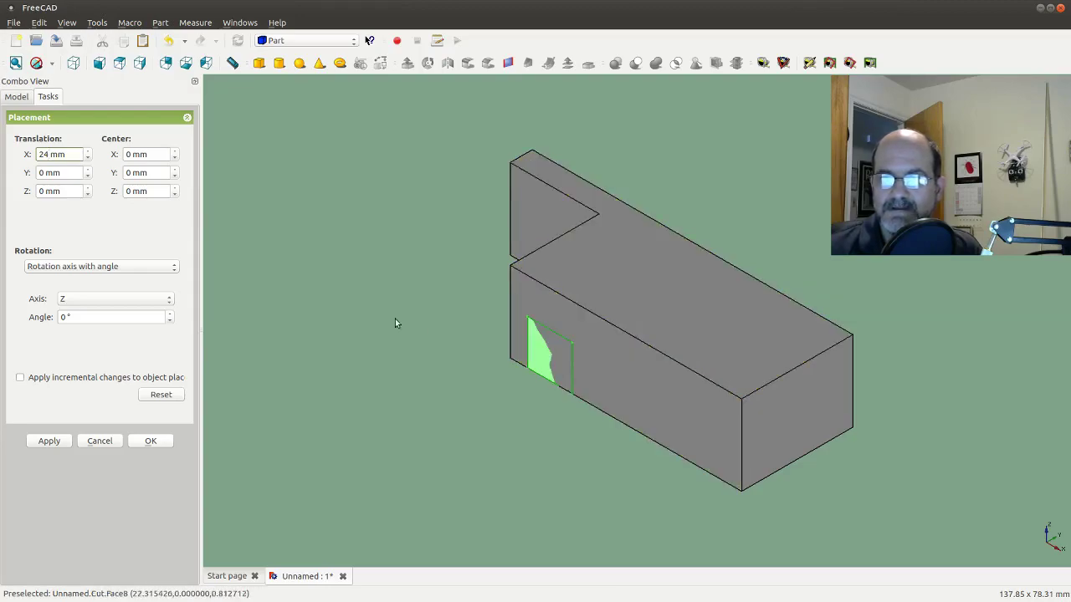
left_click(45, 172)
key("BackSpace")
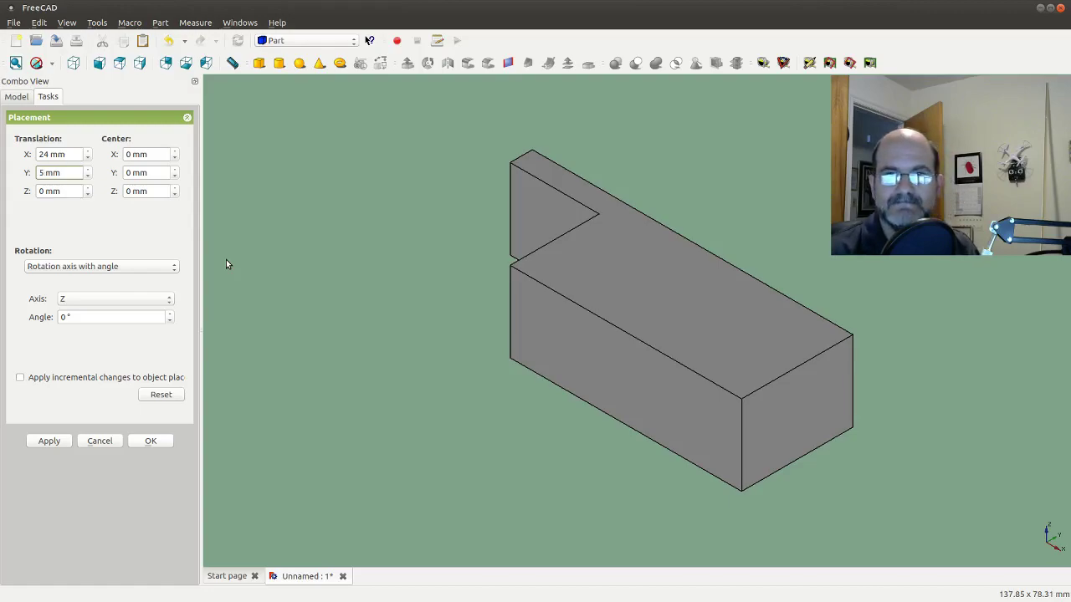
left_click(44, 192)
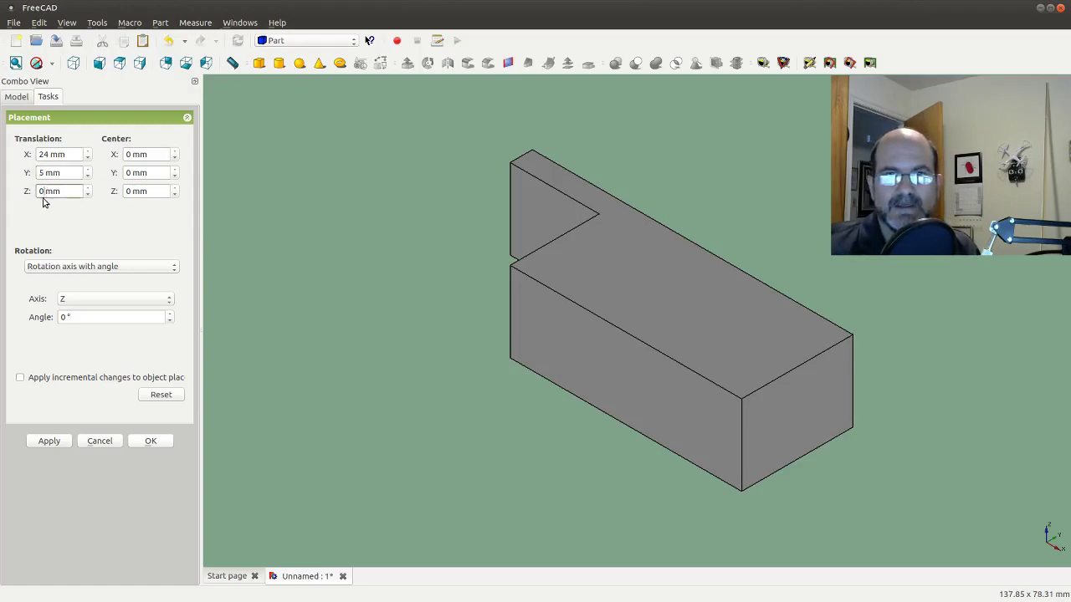
type("25")
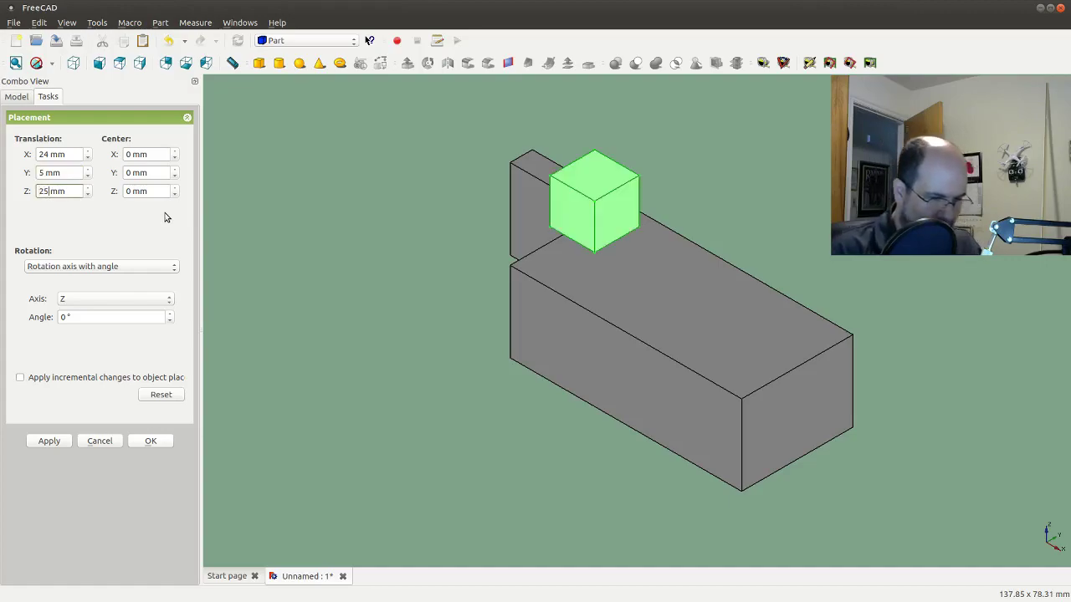
key("Return")
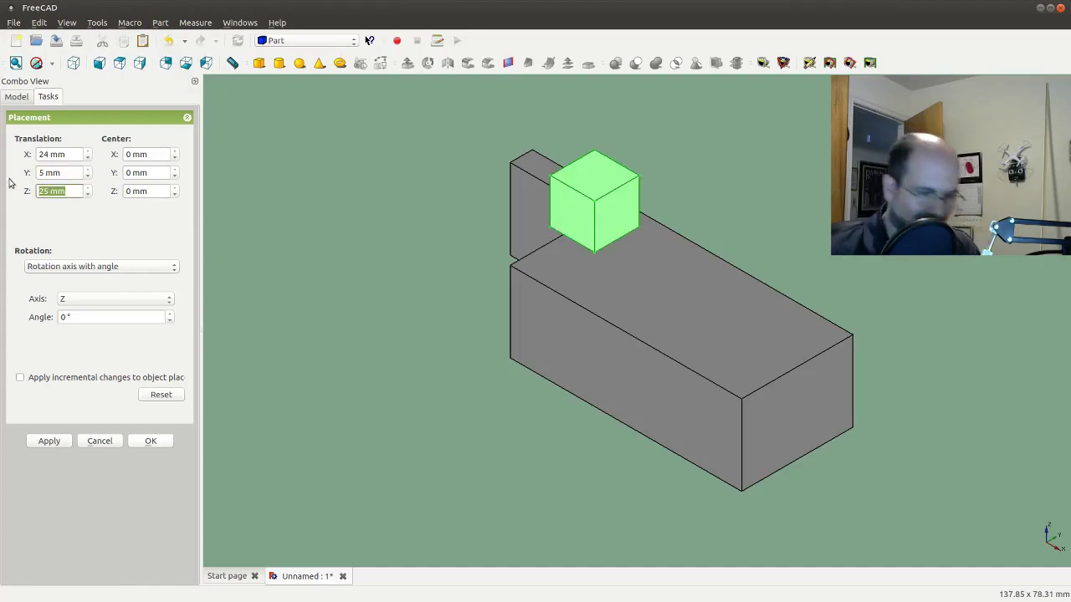
Trim the Z offset back down and apply the placement at X 24, Y 5.
left_click(48, 193)
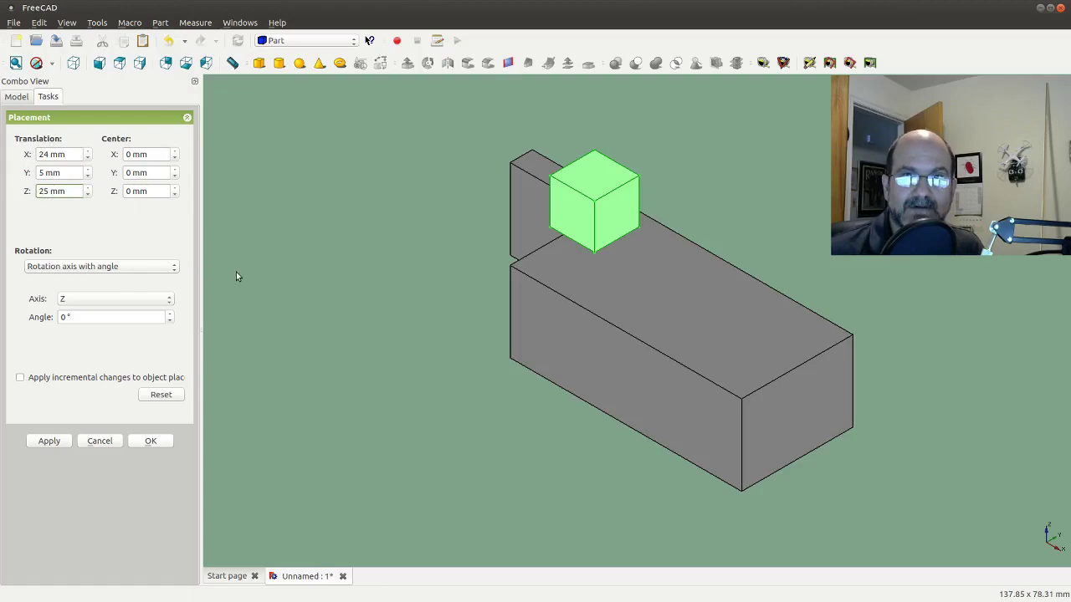
key("BackSpace")
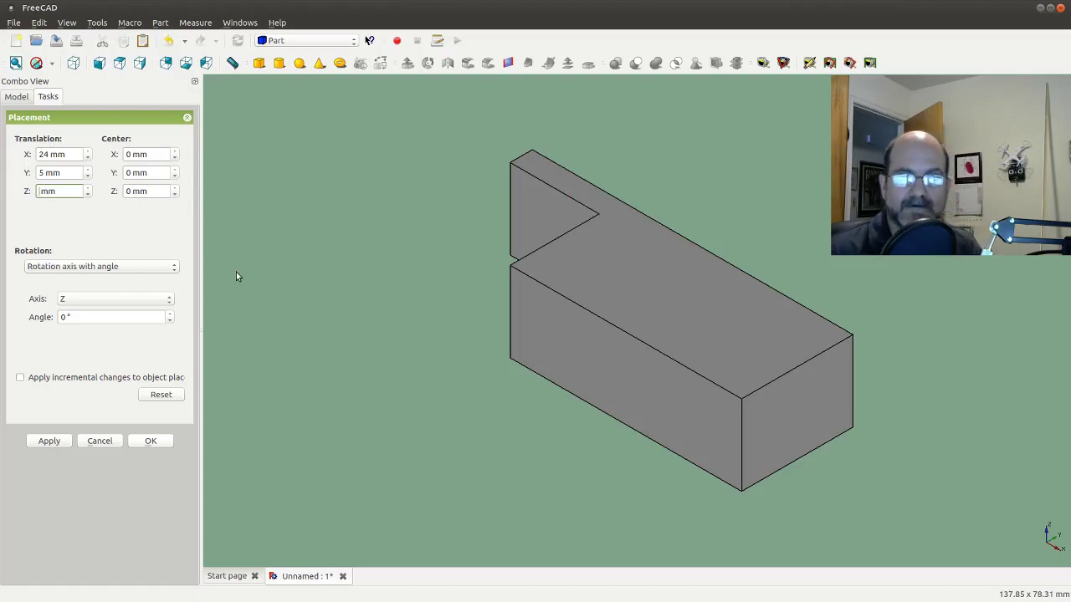
left_click(42, 172)
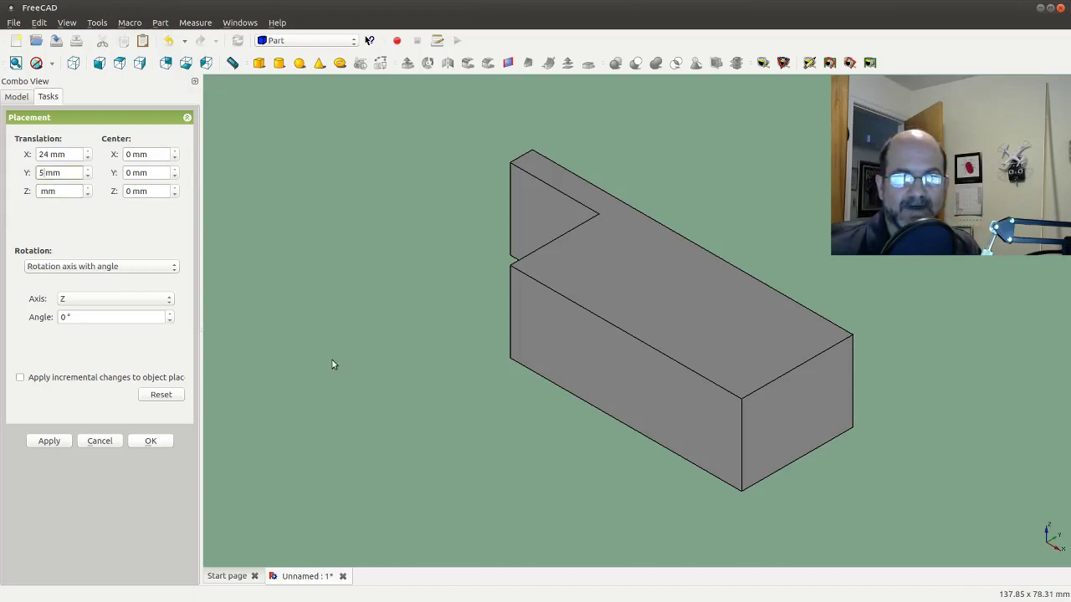
left_click(49, 441)
left_click(159, 441)
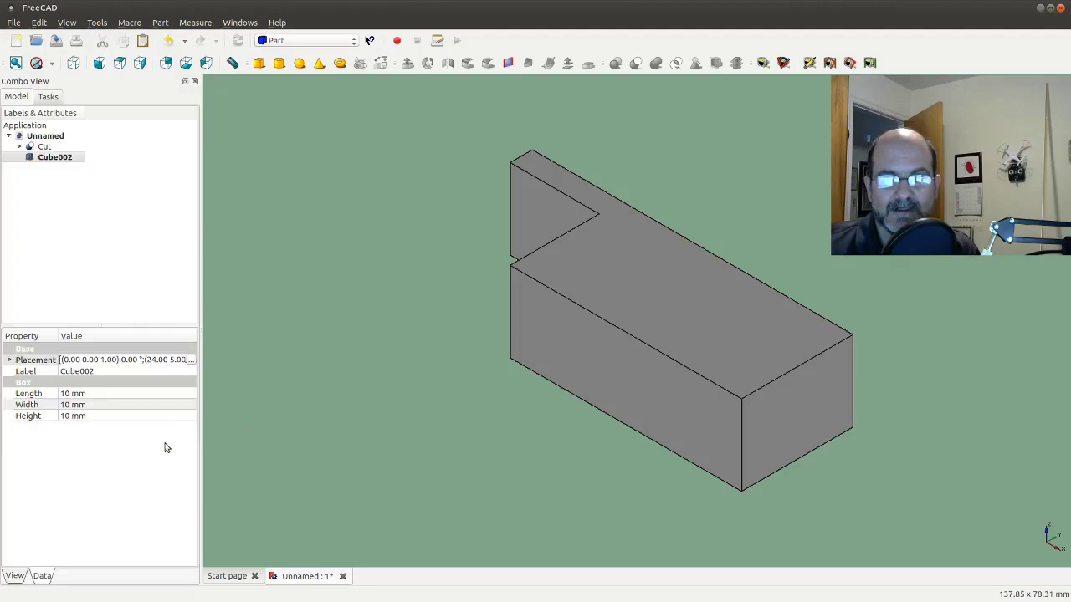
Set Cube002's Height to 25 mm, Width to 20 mm and Length to 50 mm.
left_click(69, 420)
type("25")
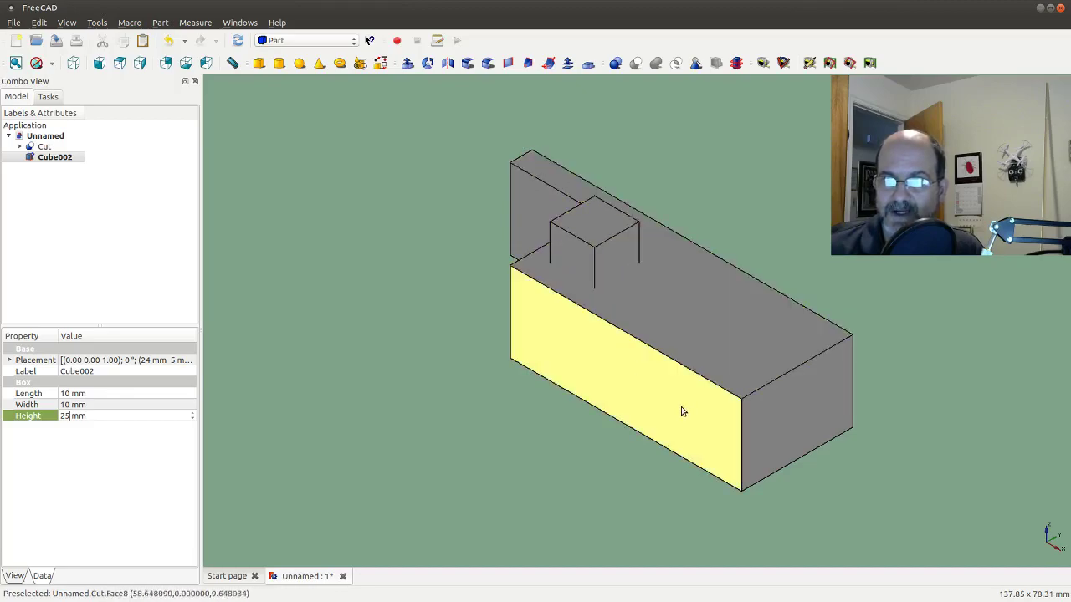
left_click(71, 405)
type("2")
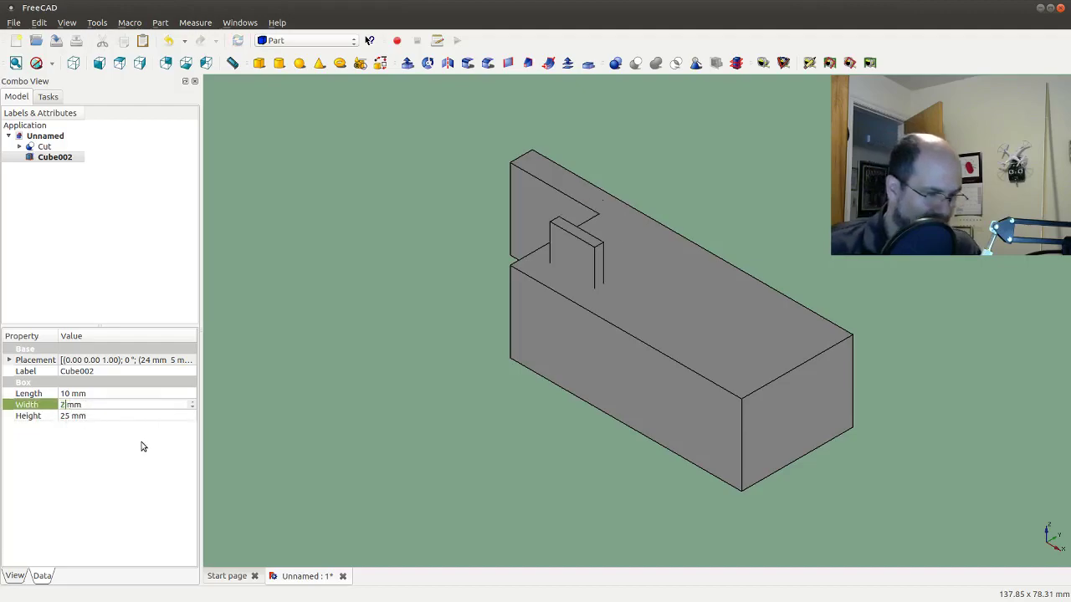
type("0")
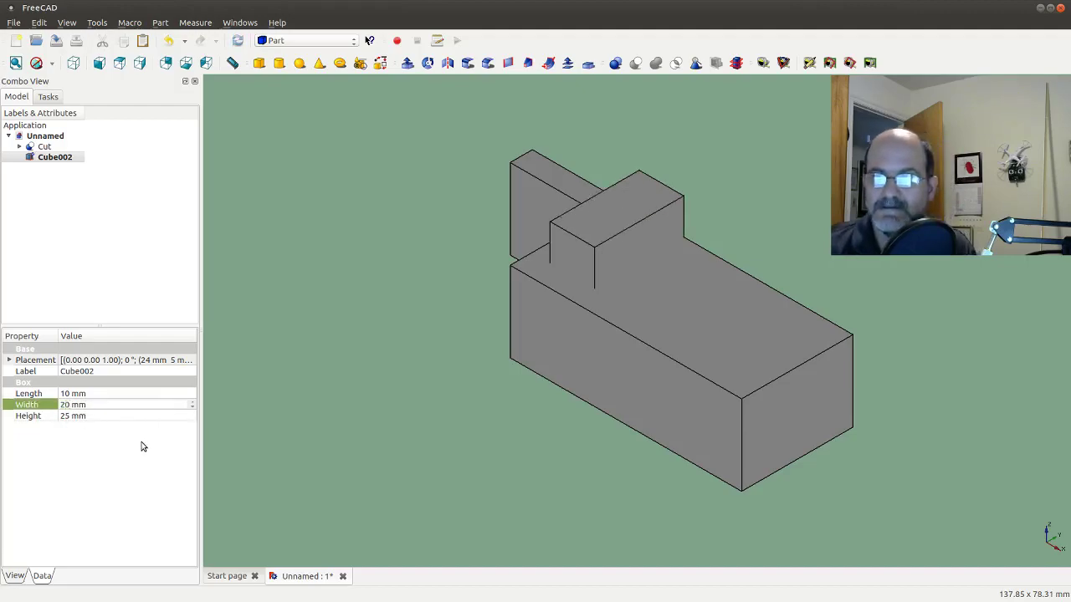
left_click(70, 394)
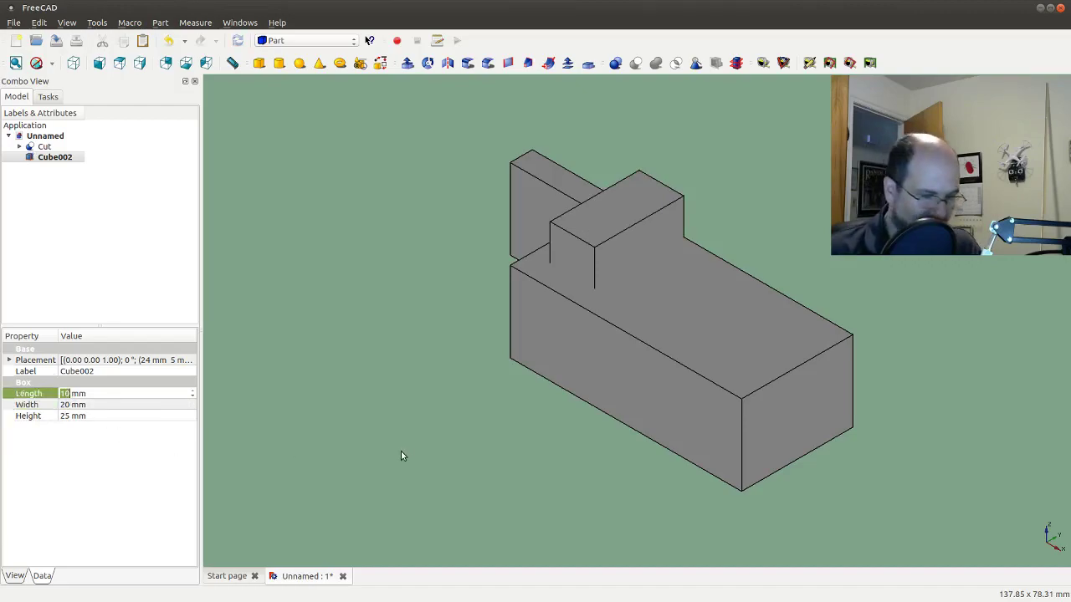
type("5")
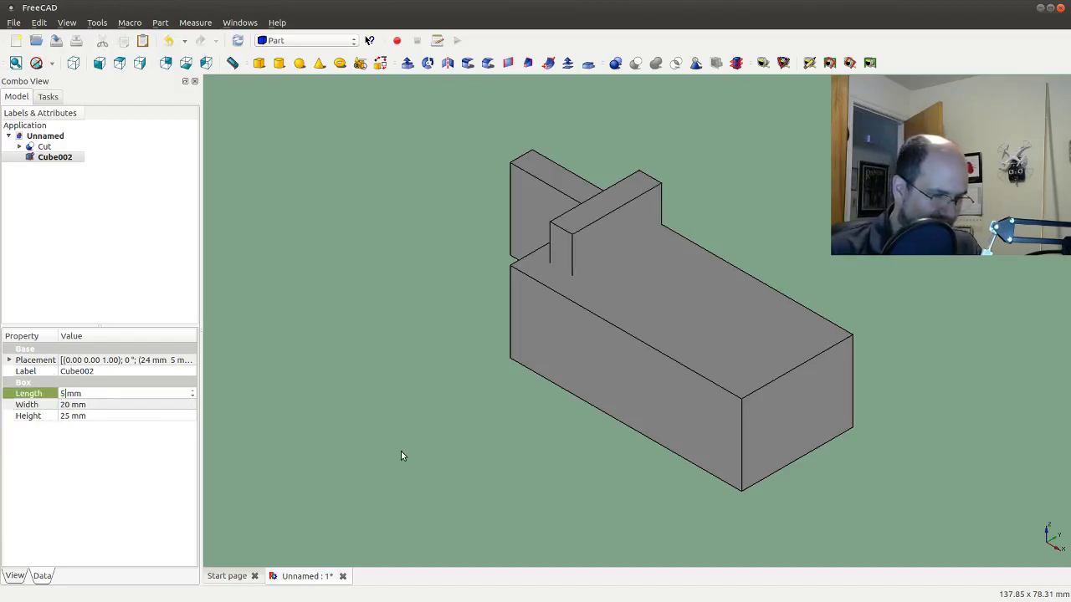
type("0")
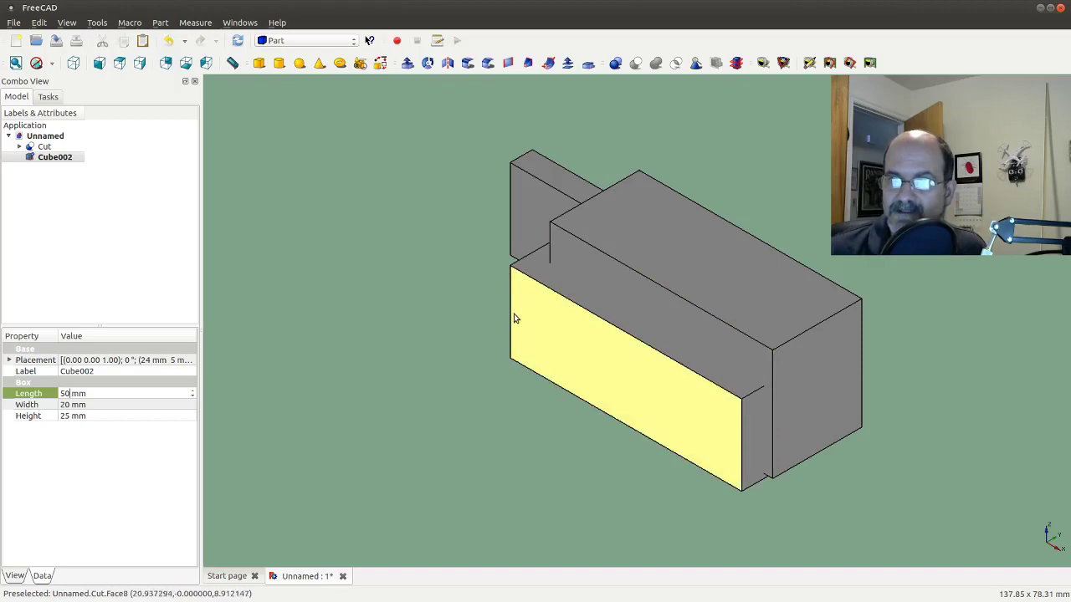
left_click(786, 318)
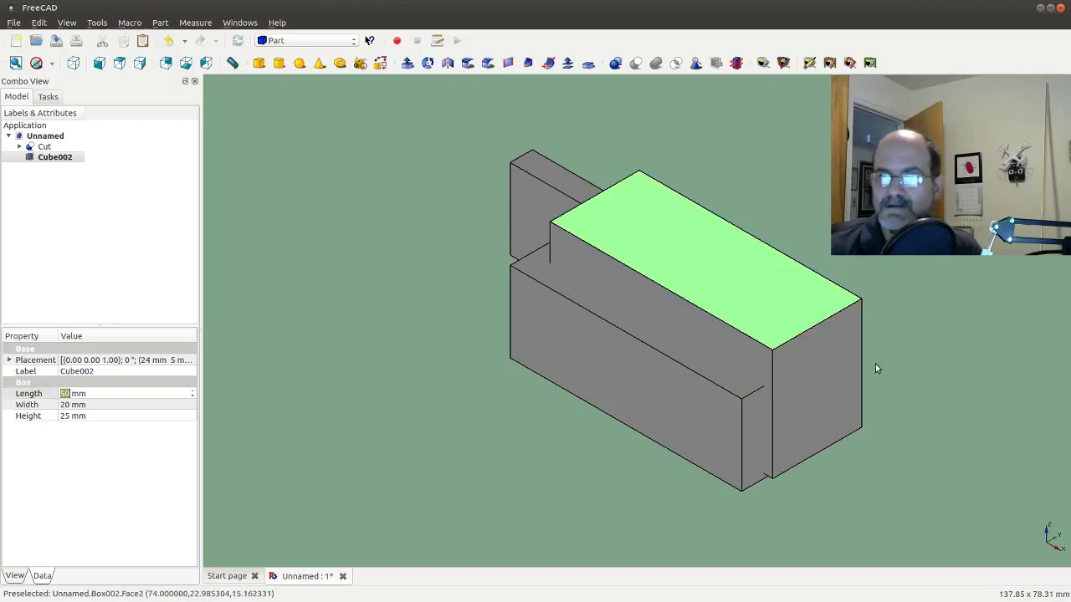
left_click(675, 346)
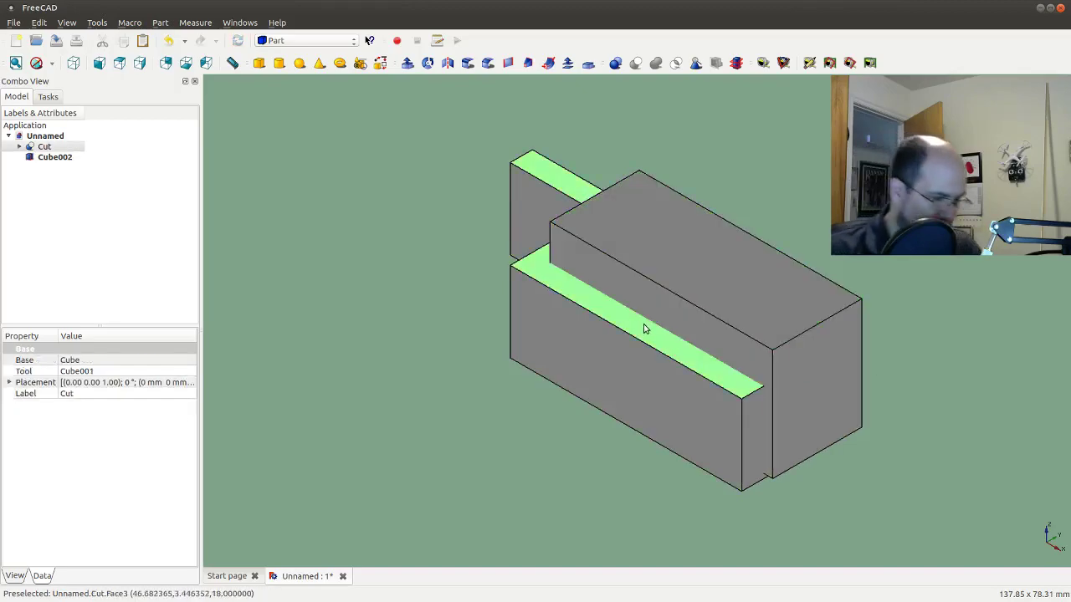
left_click(686, 268, "ctrl")
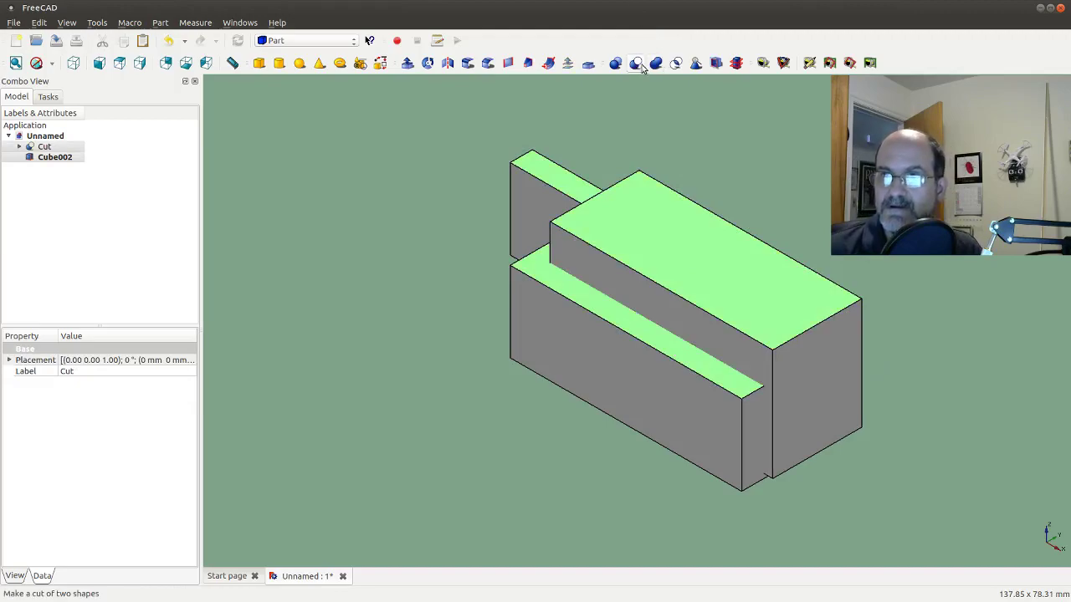
left_click(636, 63)
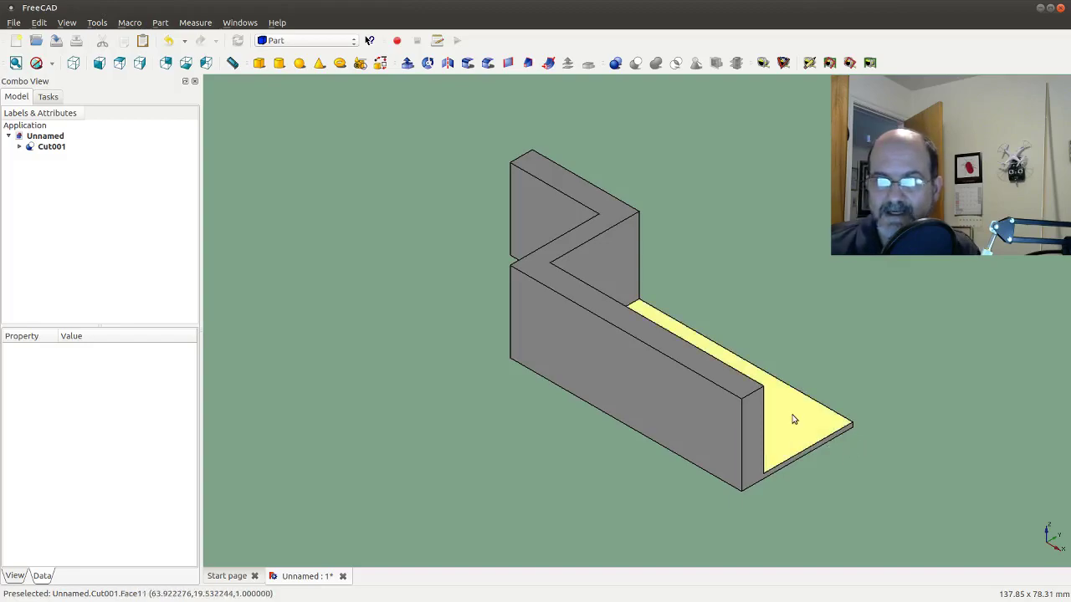
left_click(69, 147)
right_click(64, 146)
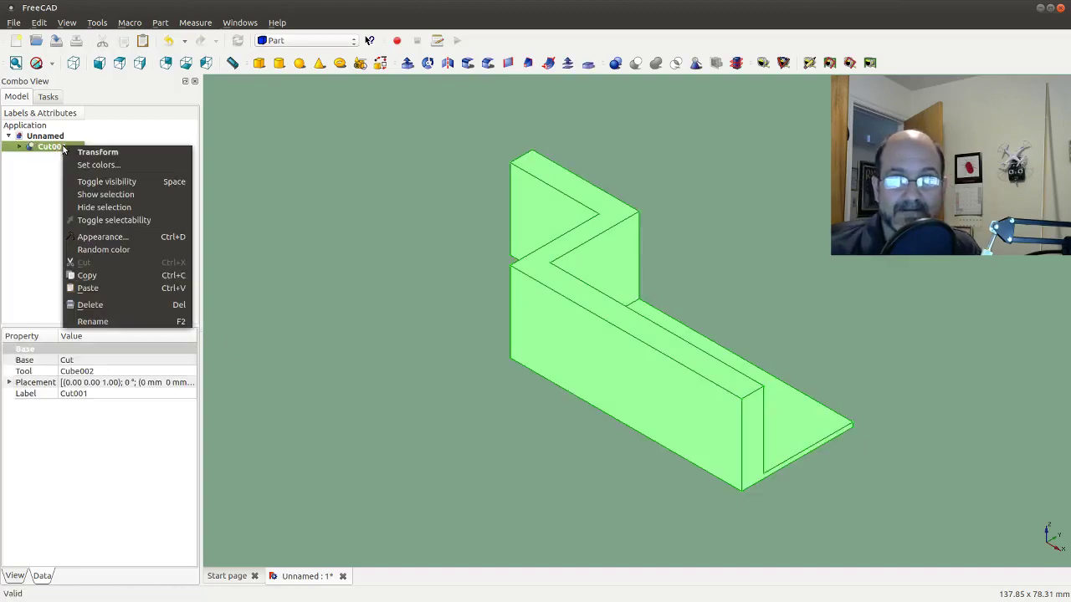
left_click(145, 305)
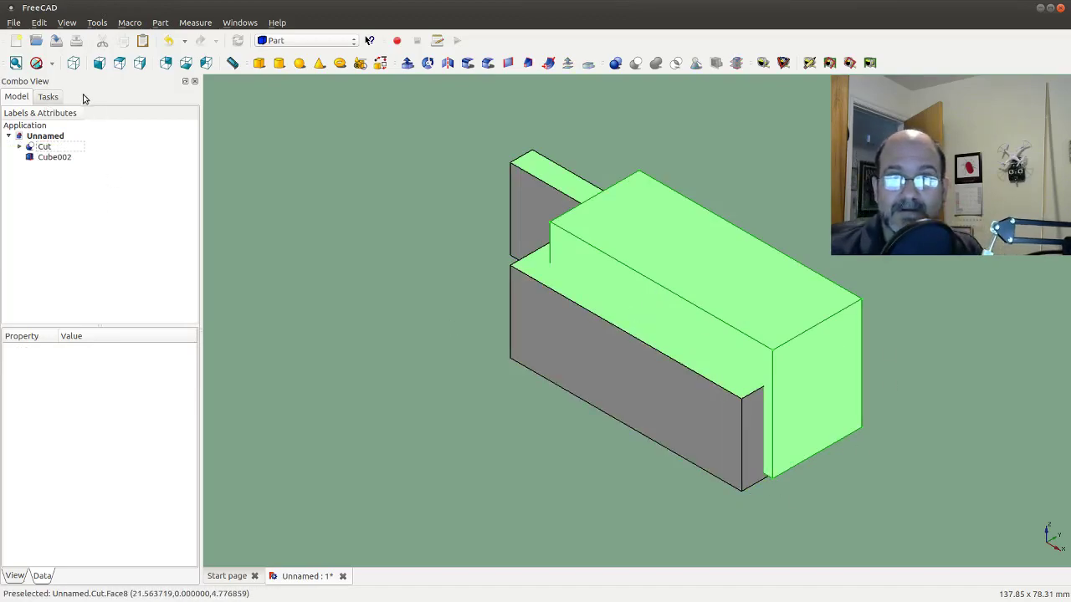
Set Cube002's Placement translation Z to -1 mm and apply it.
left_click(62, 159)
left_click(192, 364)
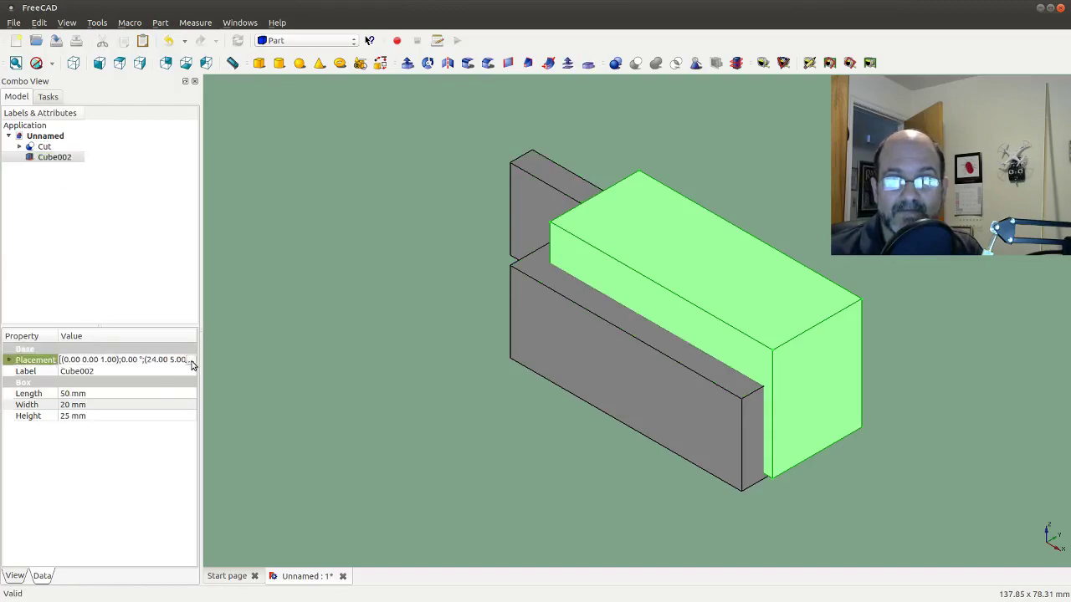
left_click(193, 359)
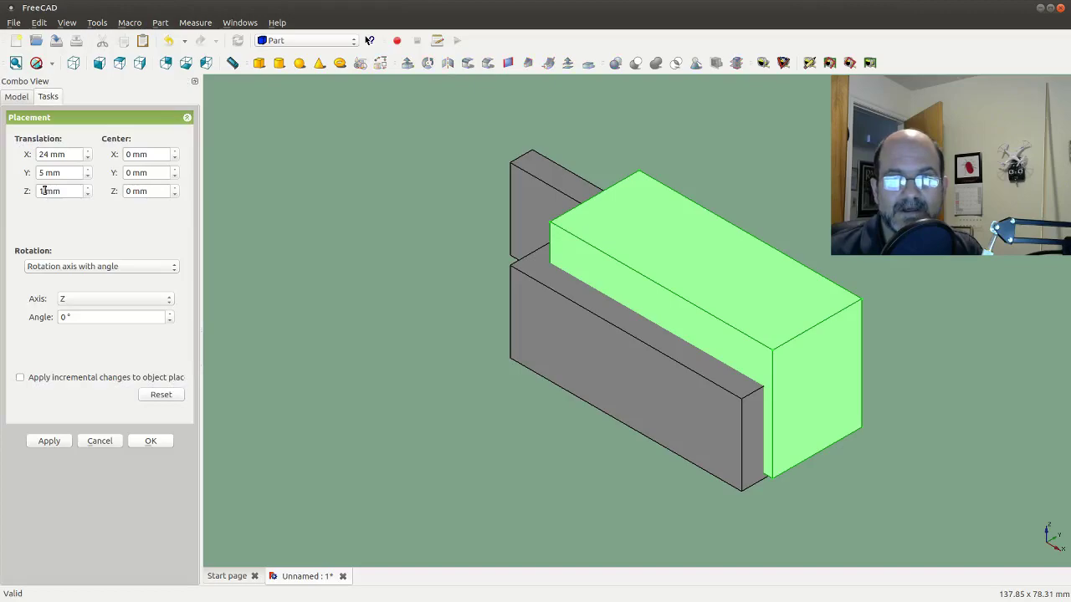
left_click(43, 191)
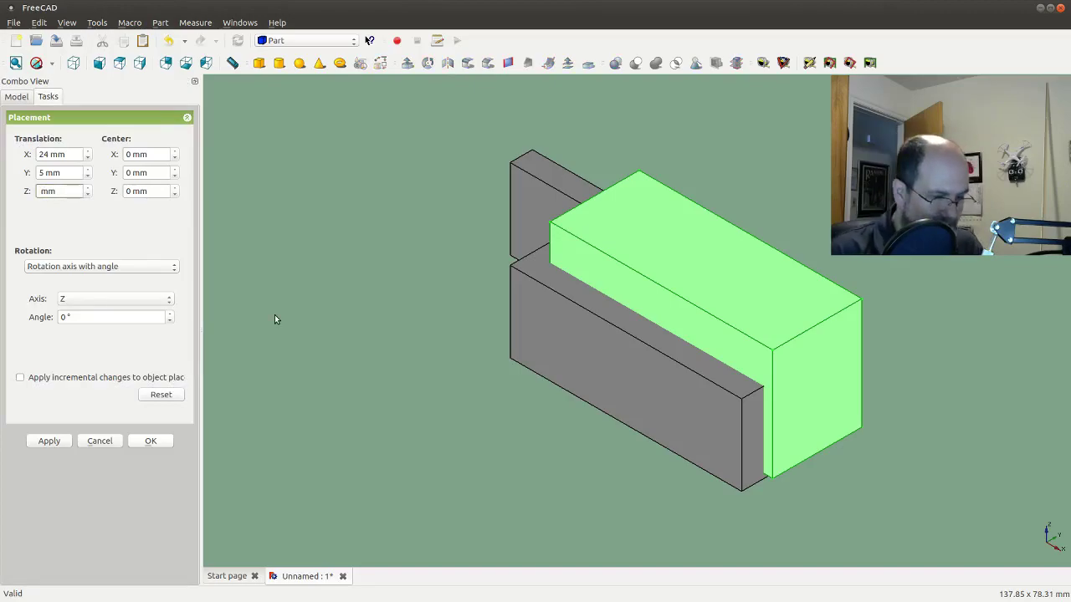
type("-1")
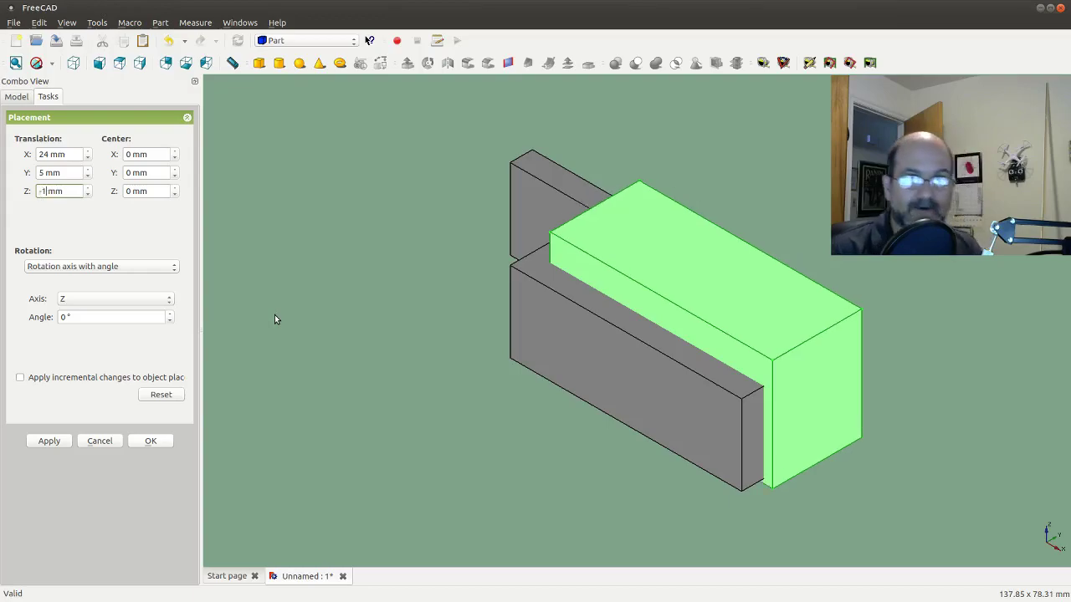
key("Return")
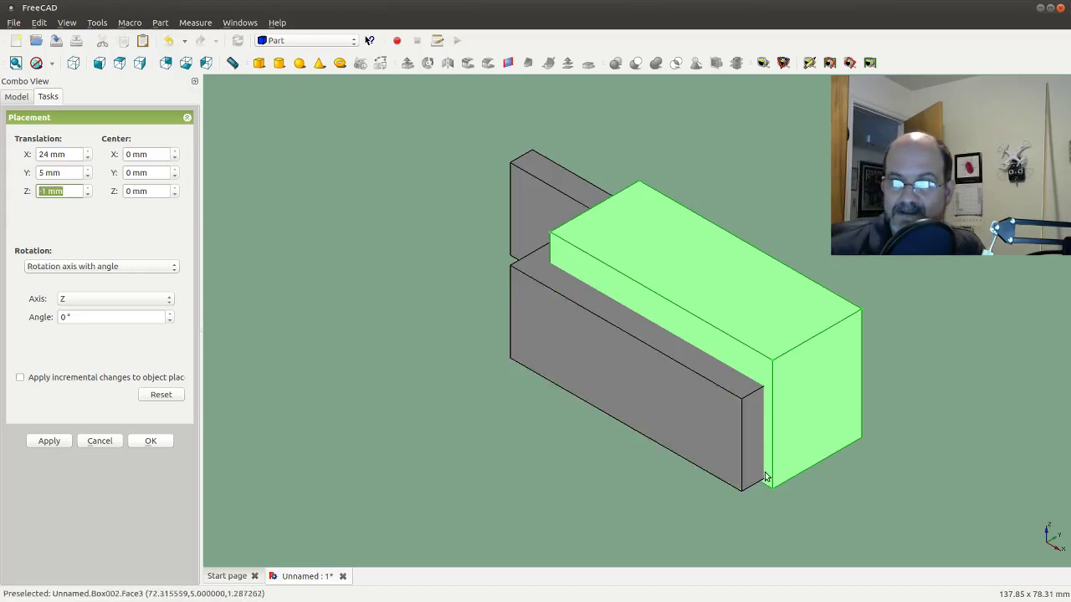
left_click(49, 446)
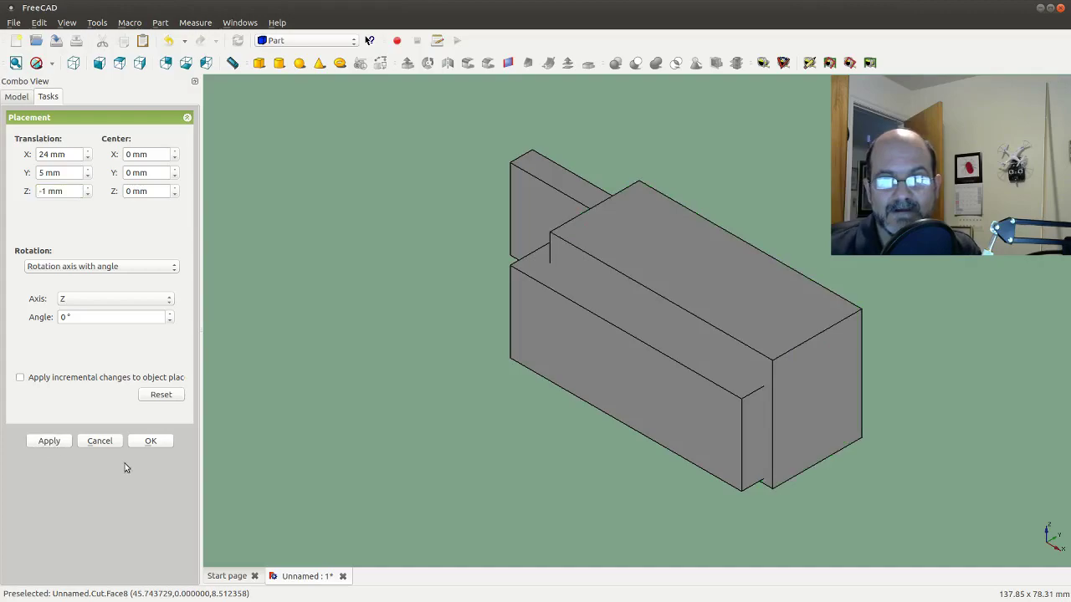
left_click(169, 447)
Subtract Cube002 from the stepped Cut, producing Cut001 as a thin Z-shaped wall.
left_click(718, 355)
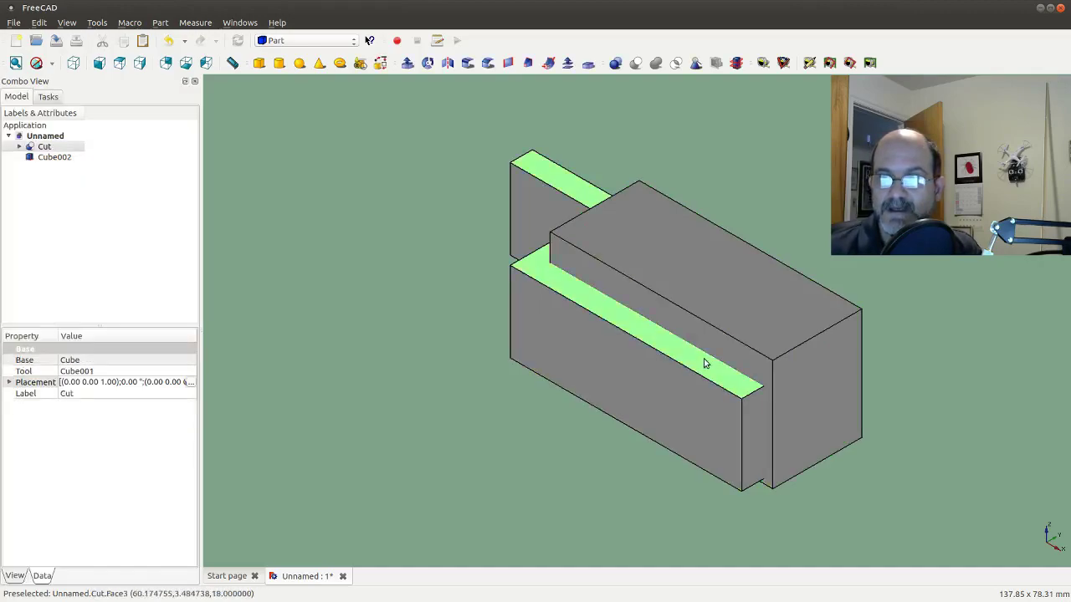
left_click(723, 294, "ctrl")
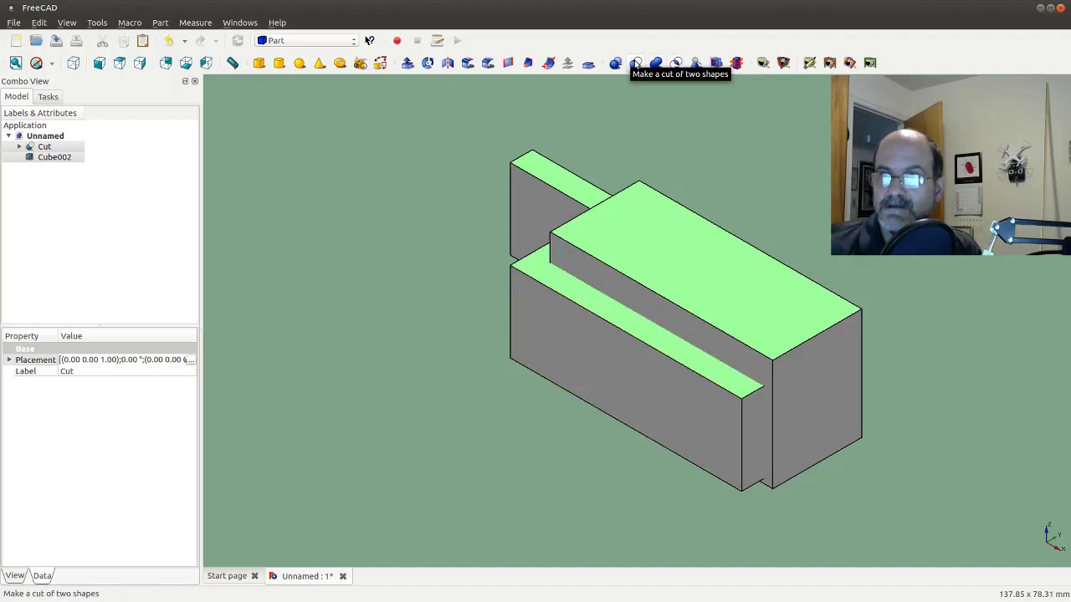
left_click(636, 64)
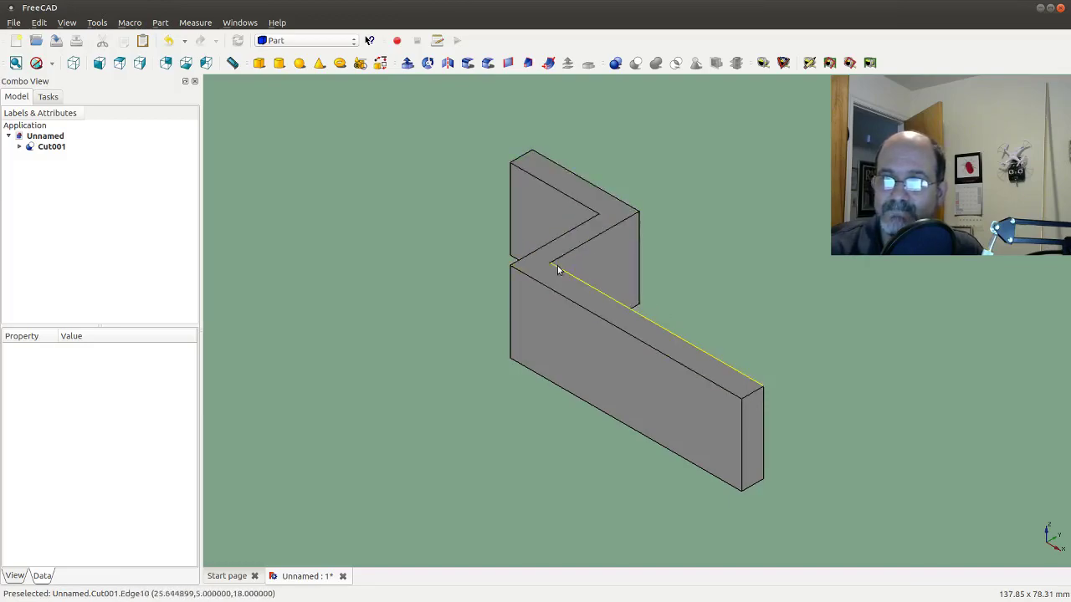
left_click(186, 66)
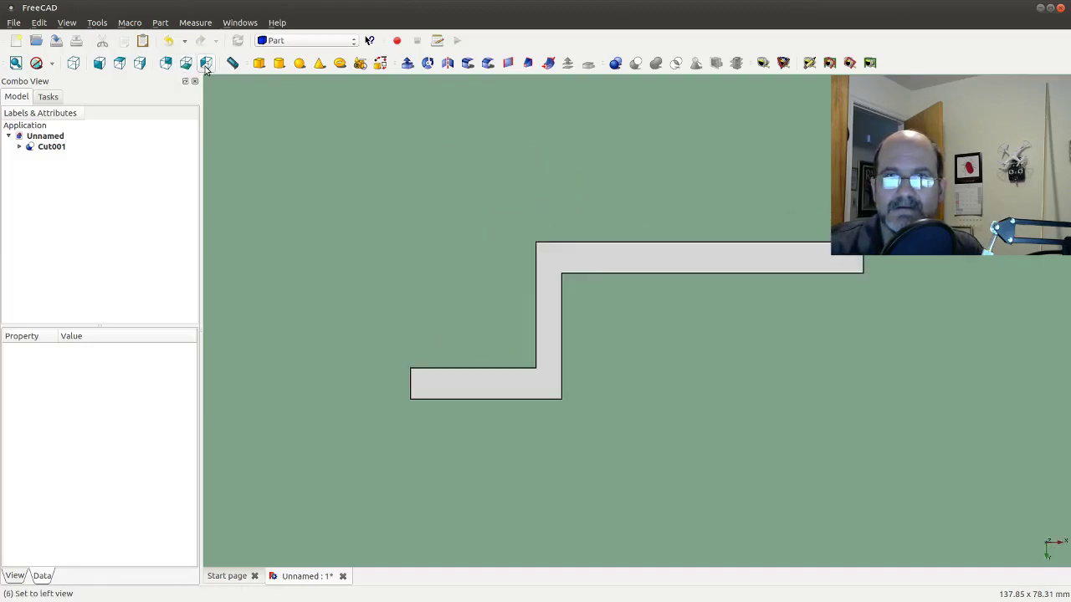
left_click(206, 65)
left_click(141, 64)
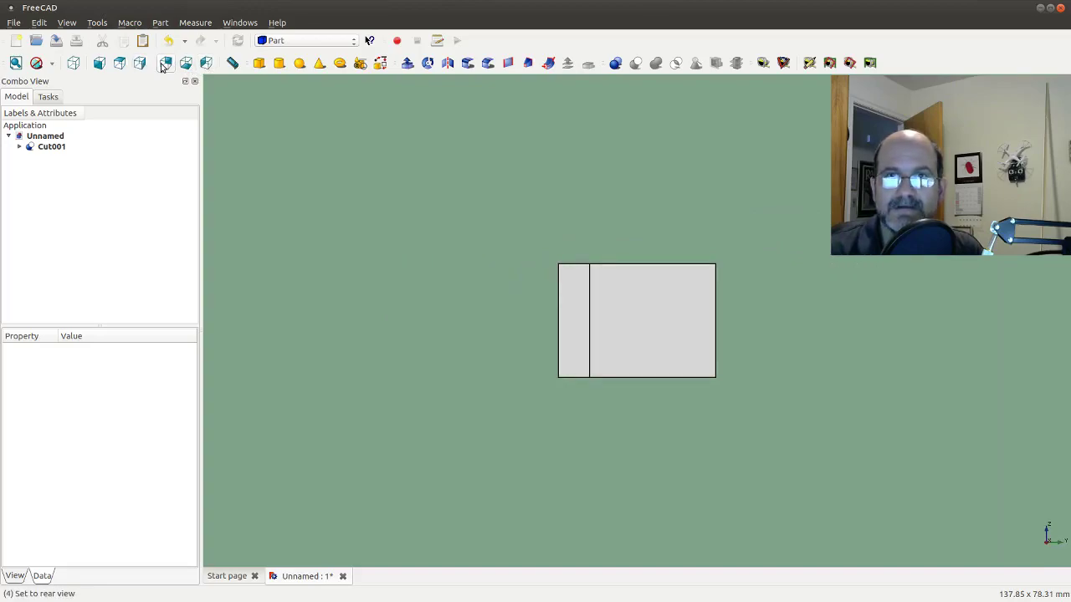
left_click(165, 64)
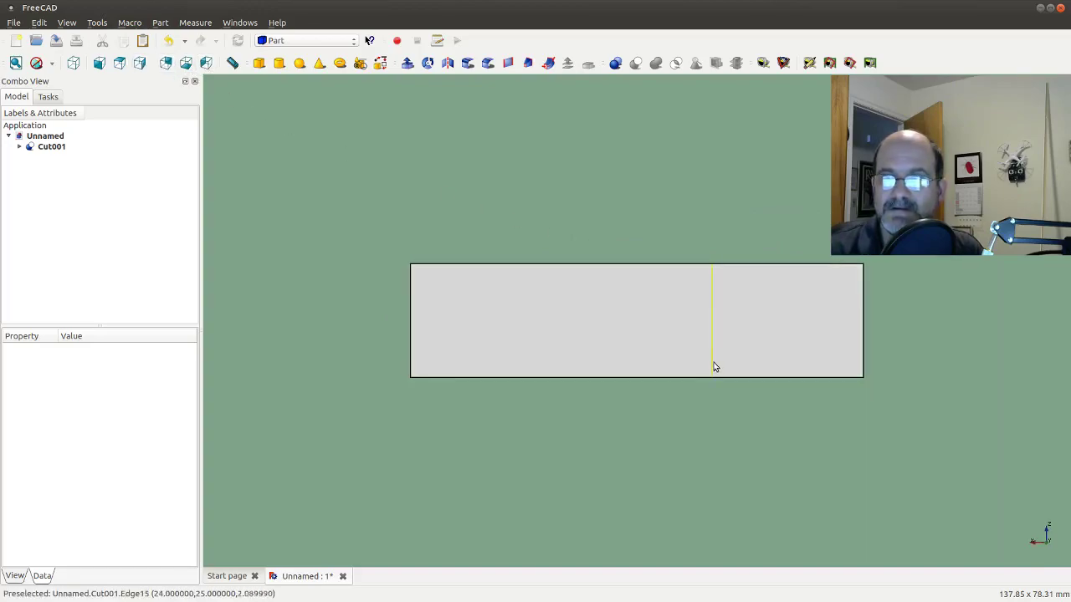
left_click(73, 63)
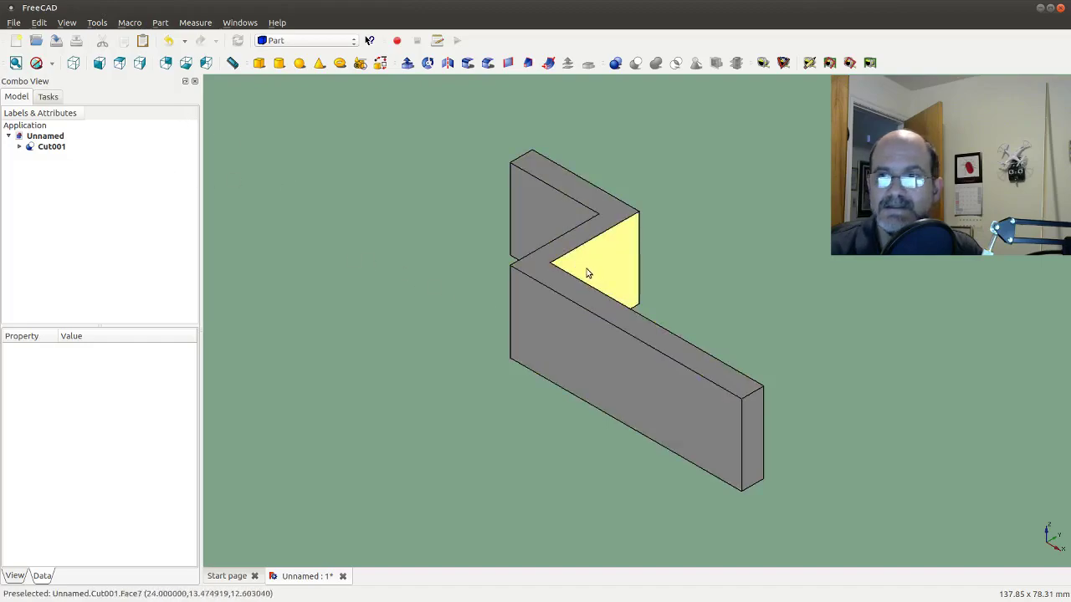
left_click(550, 262)
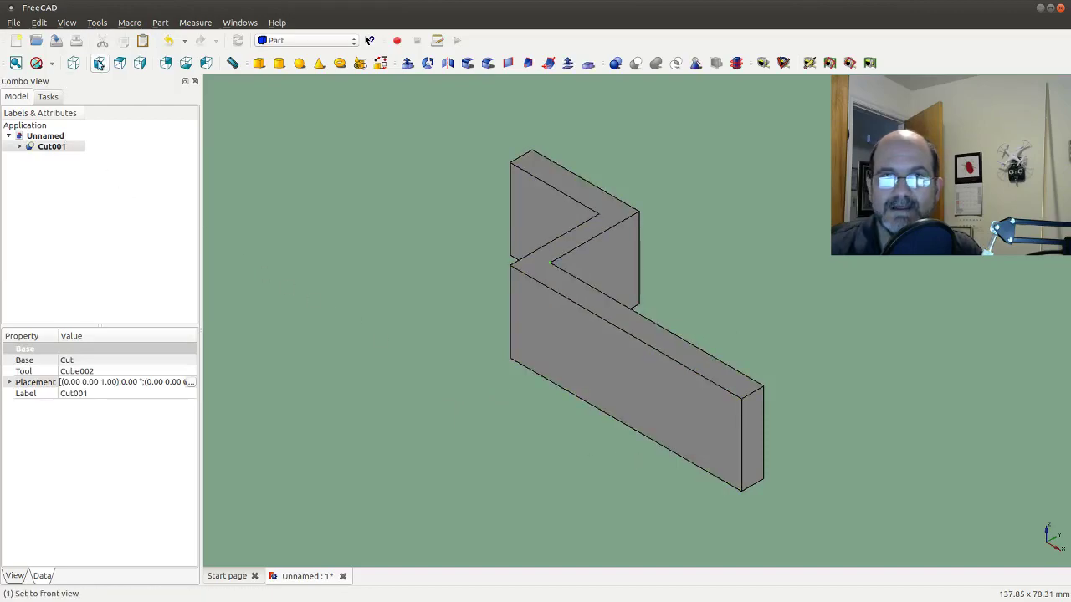
left_click(99, 63)
left_click(119, 63)
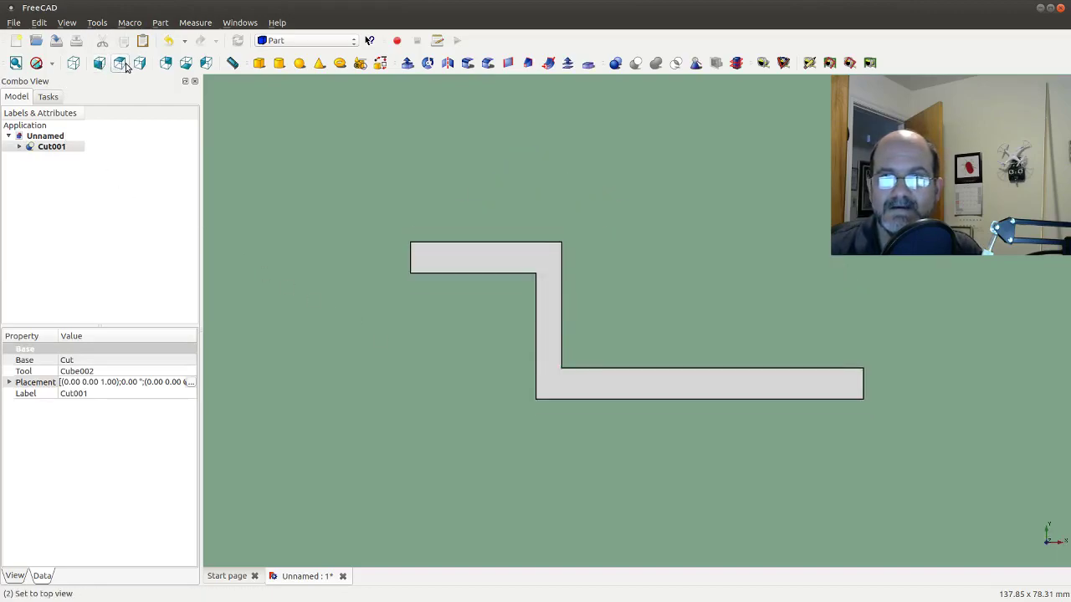
left_click(139, 64)
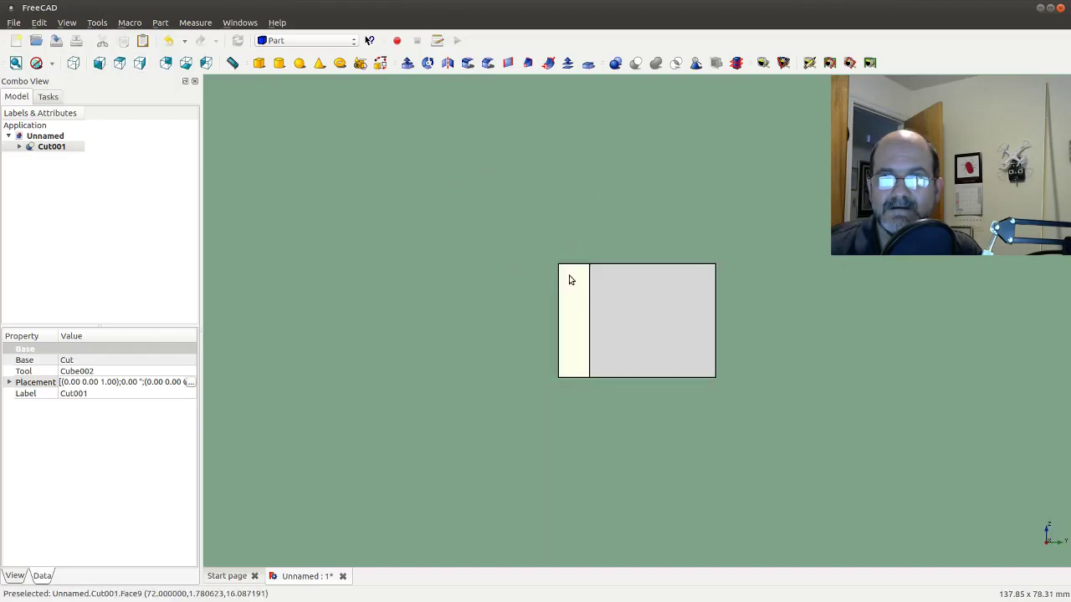
left_click(165, 66)
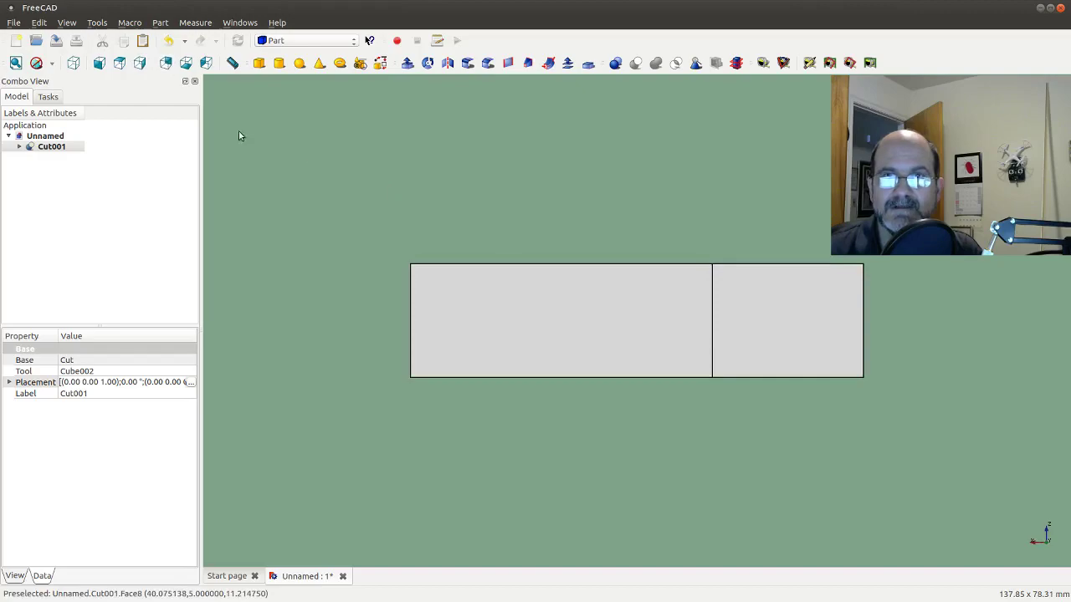
left_click(73, 63)
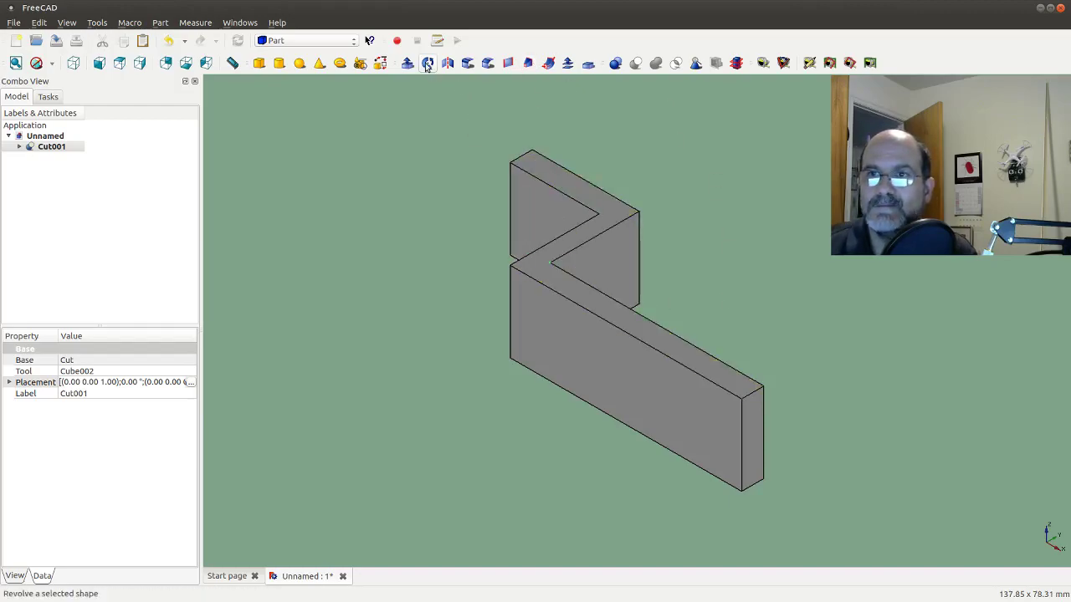
Start a fillet on Cut001 and try marking edges by picking the triangular face.
left_click(467, 65)
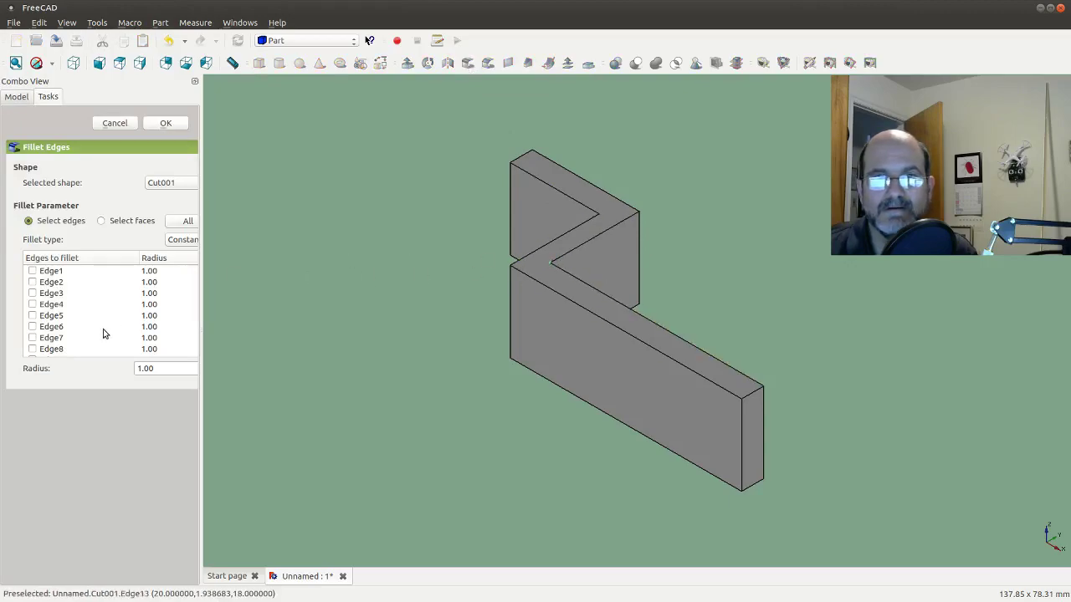
scroll(102, 328, "down", 5)
left_click(44, 349)
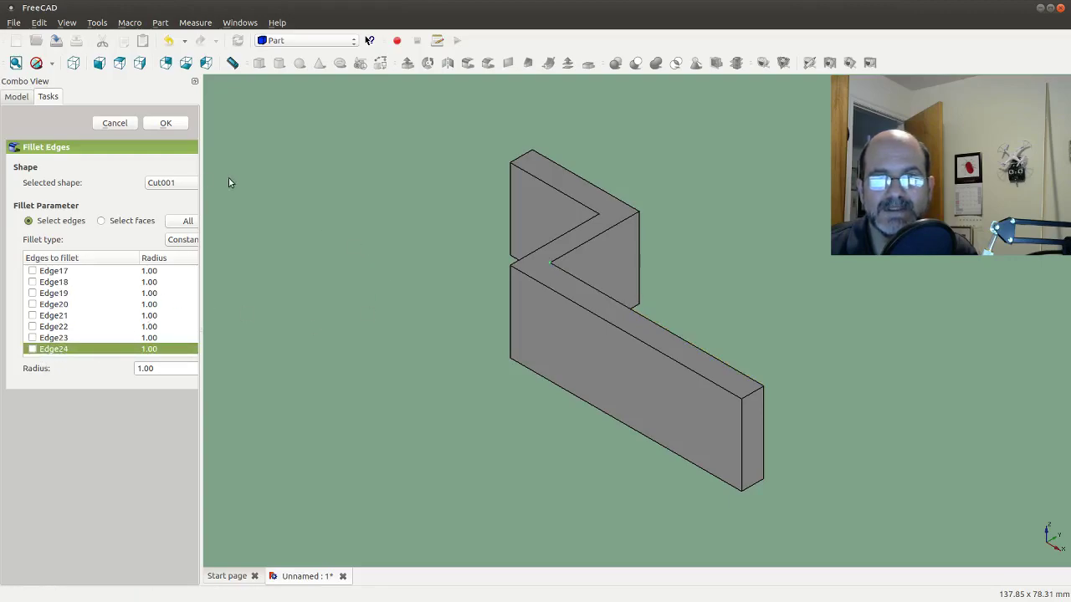
left_click_drag(201, 250, 298, 265)
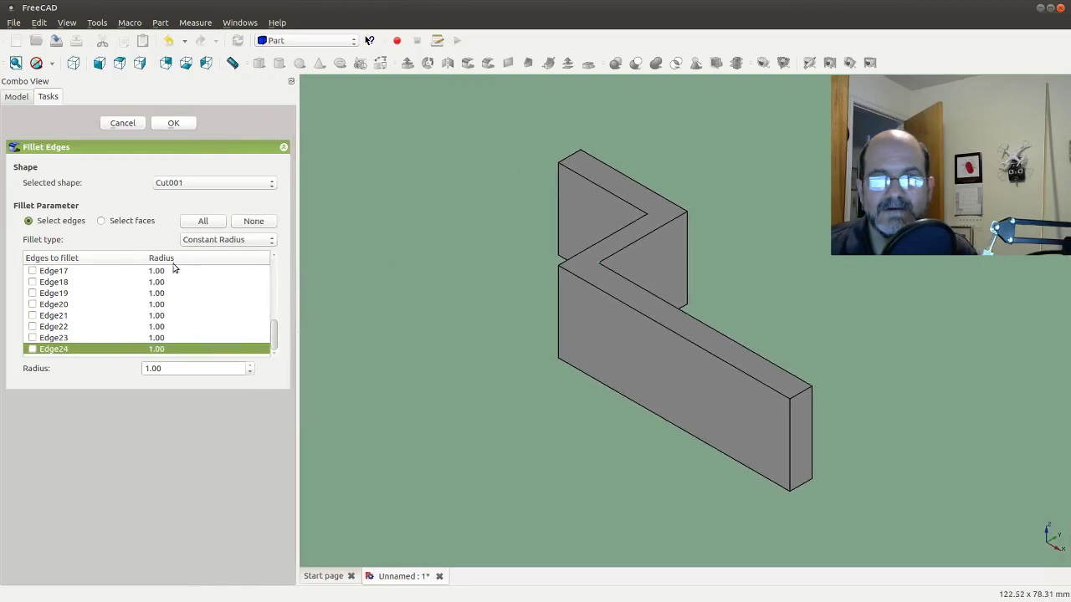
left_click(123, 222)
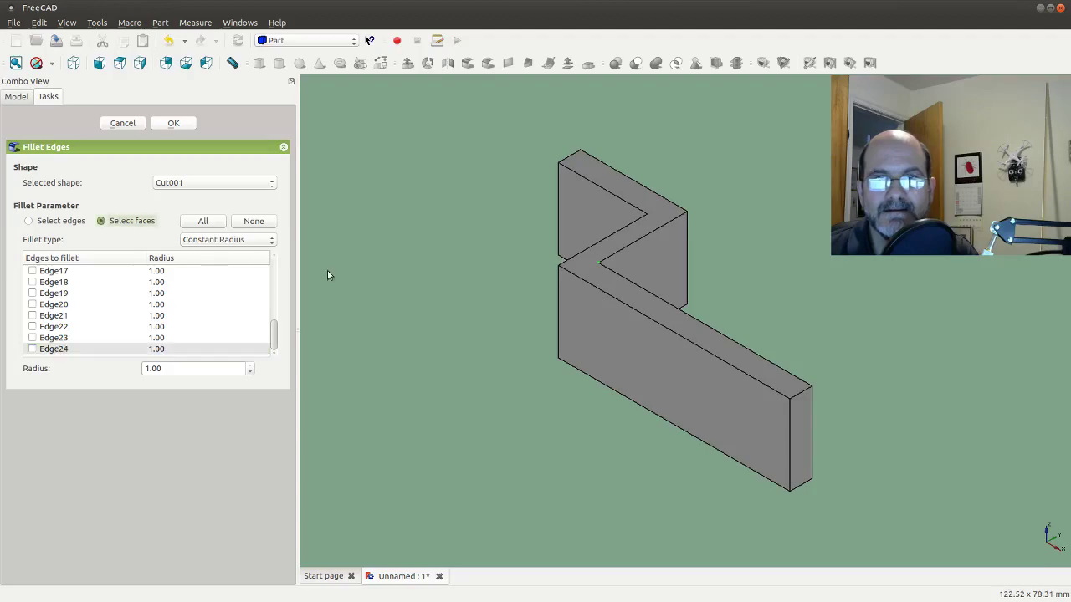
left_click(652, 267)
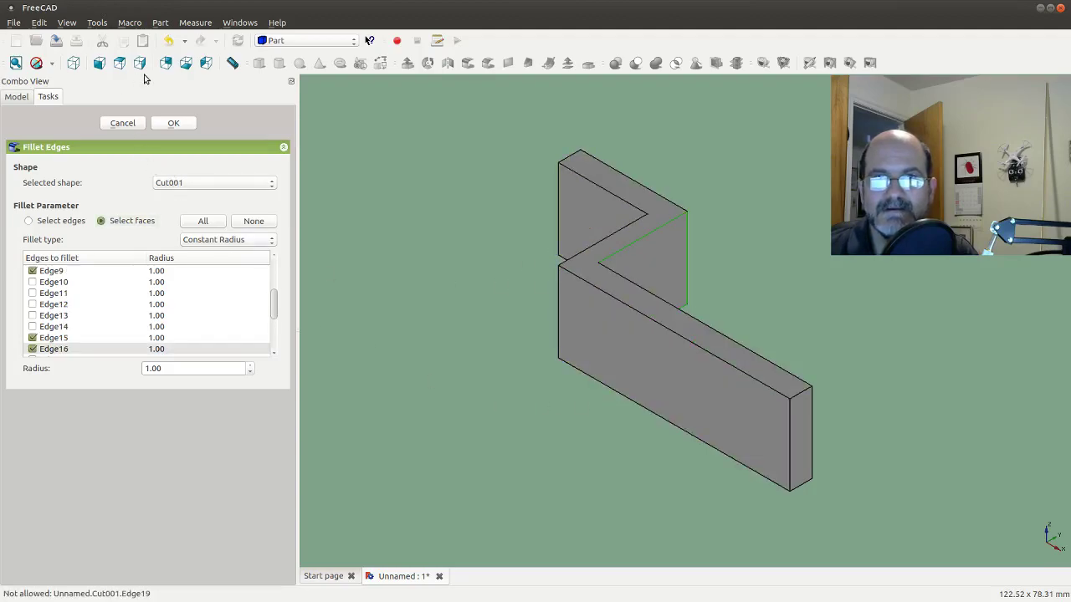
Return to edge selection and uncheck Edge9, Edge15 and Edge16, leaving Edge22 at radius 1.00.
scroll(122, 333, "up", 3)
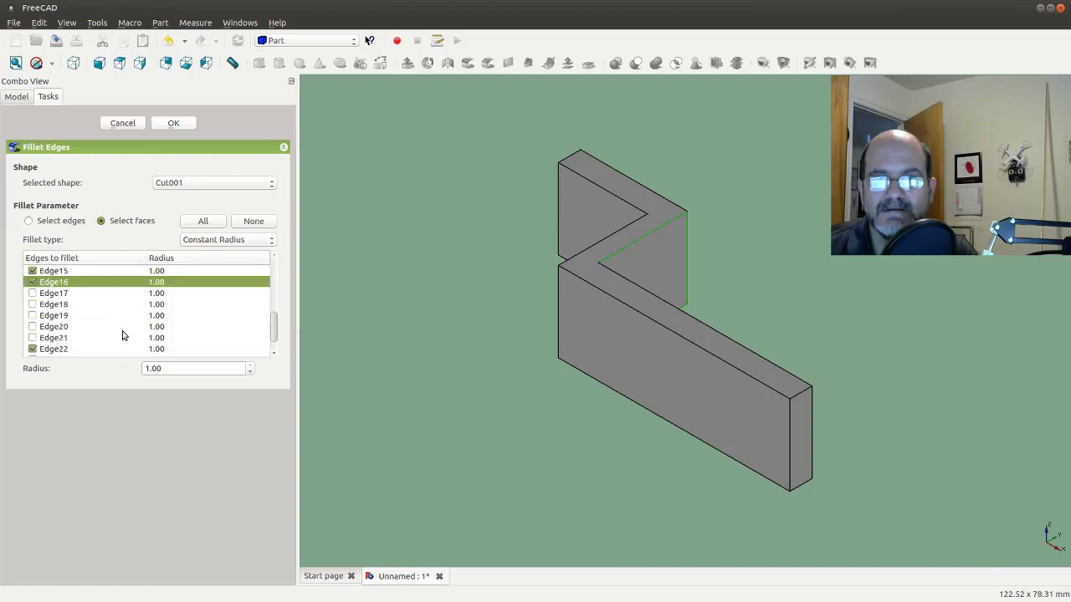
scroll(122, 335, "down", 3)
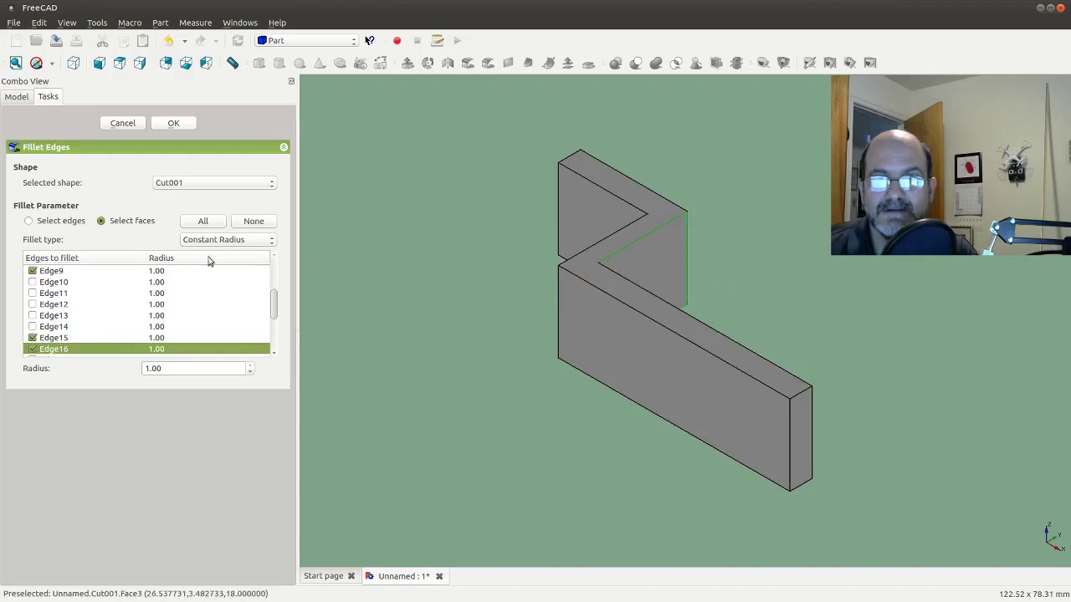
left_click(49, 222)
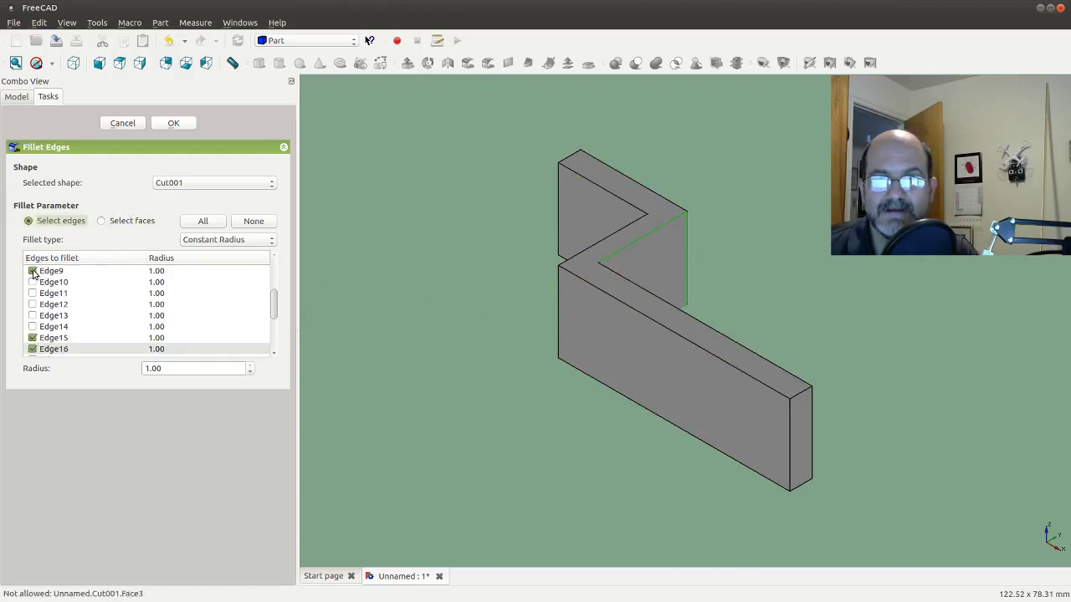
left_click(32, 272)
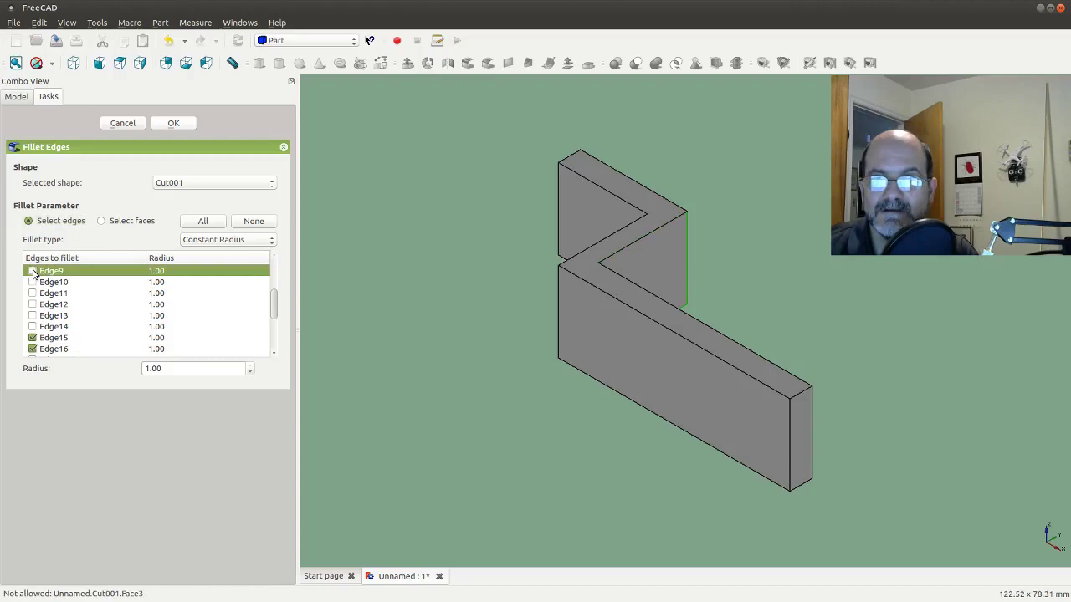
left_click(32, 338)
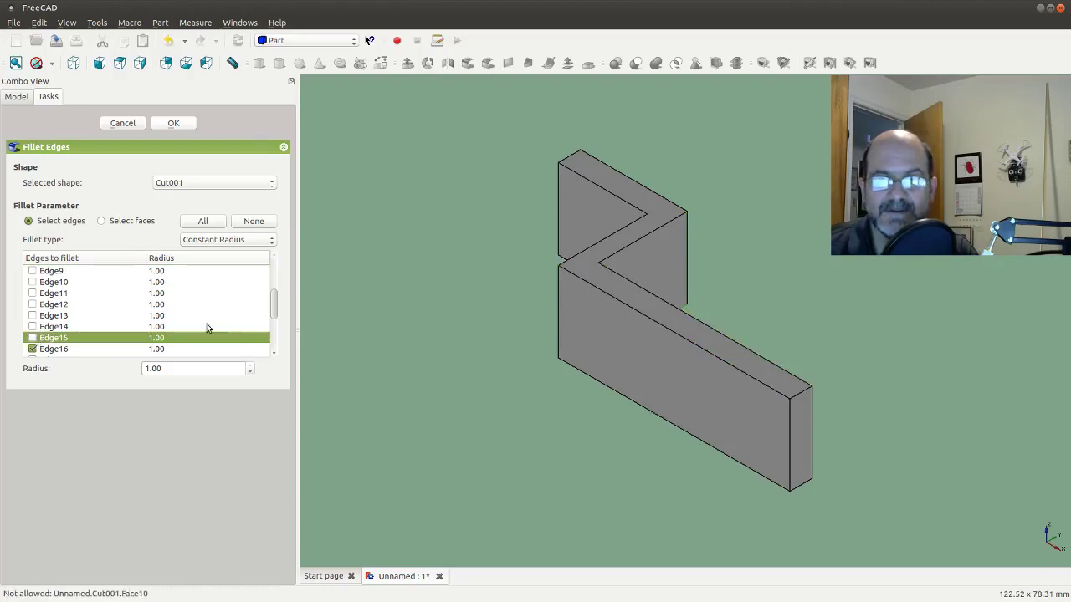
left_click(33, 350)
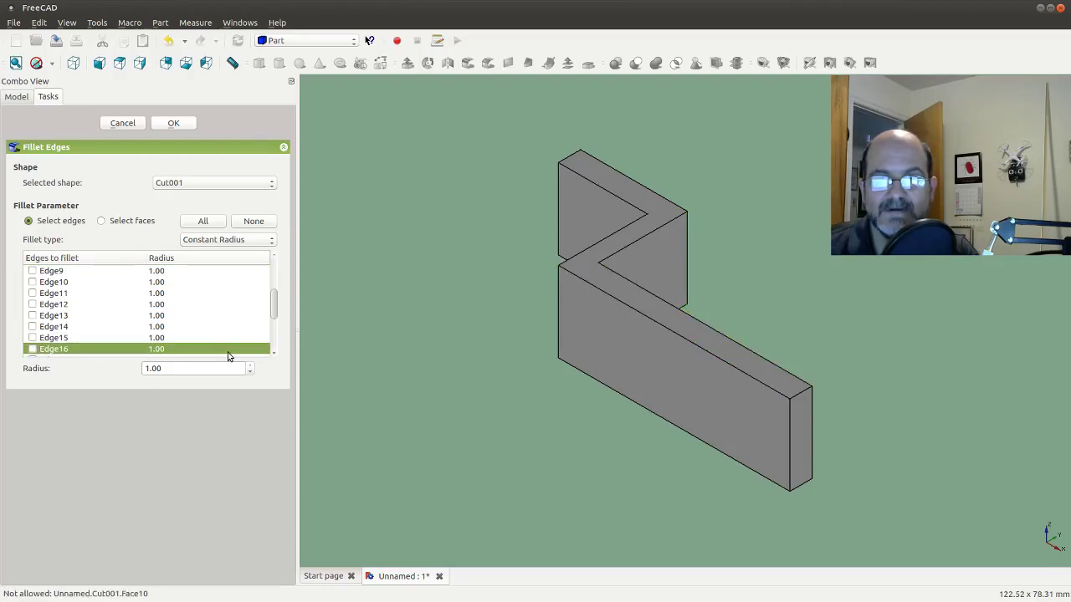
left_click_drag(278, 308, 284, 357)
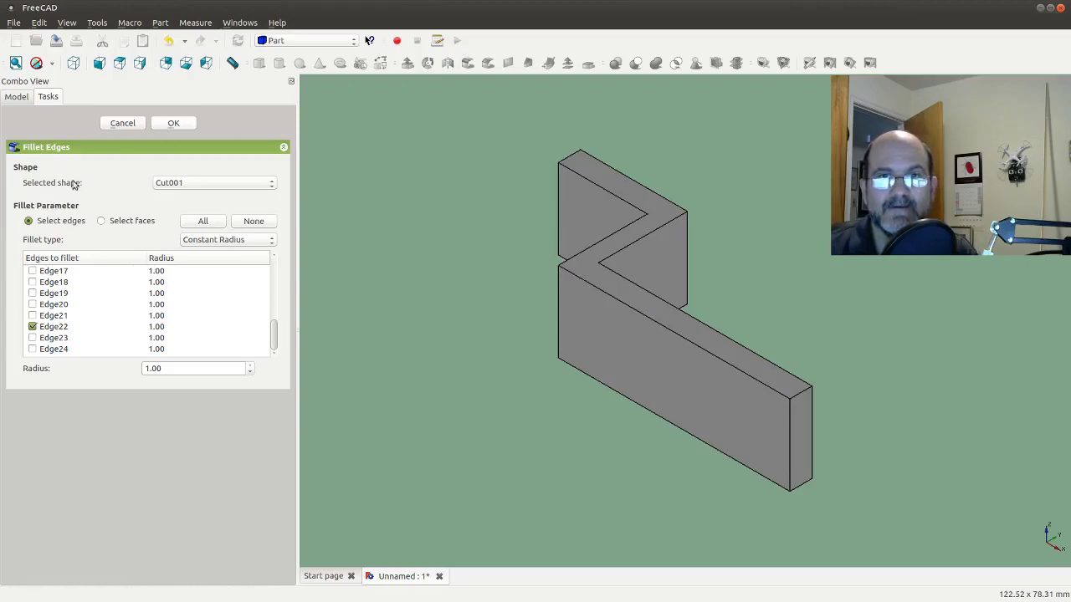
Create the 1 mm fillet and view the model from the rear, then from below.
left_click(173, 123)
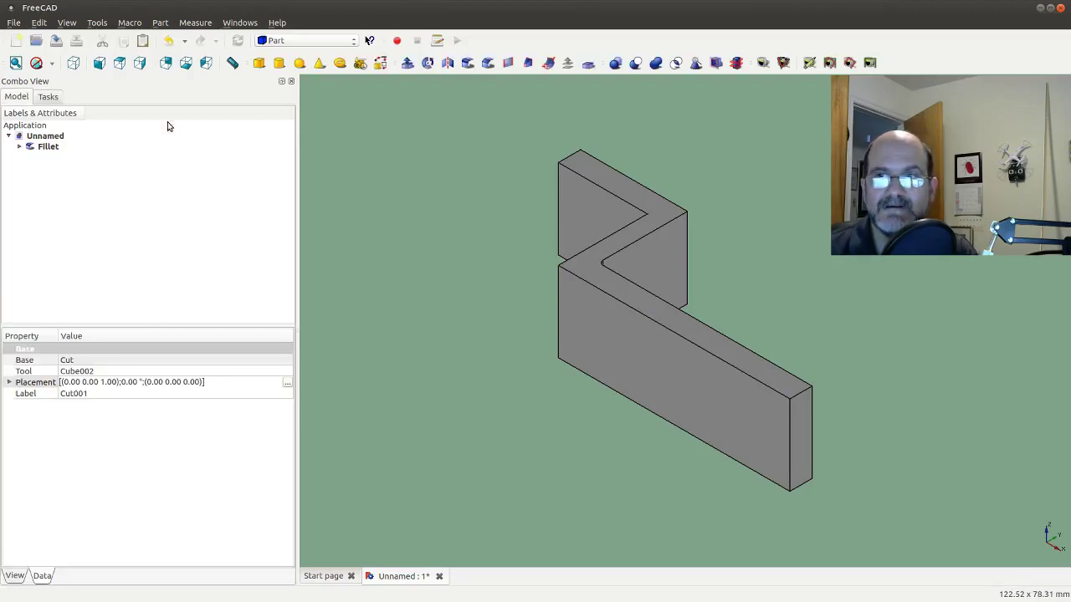
left_click(604, 270)
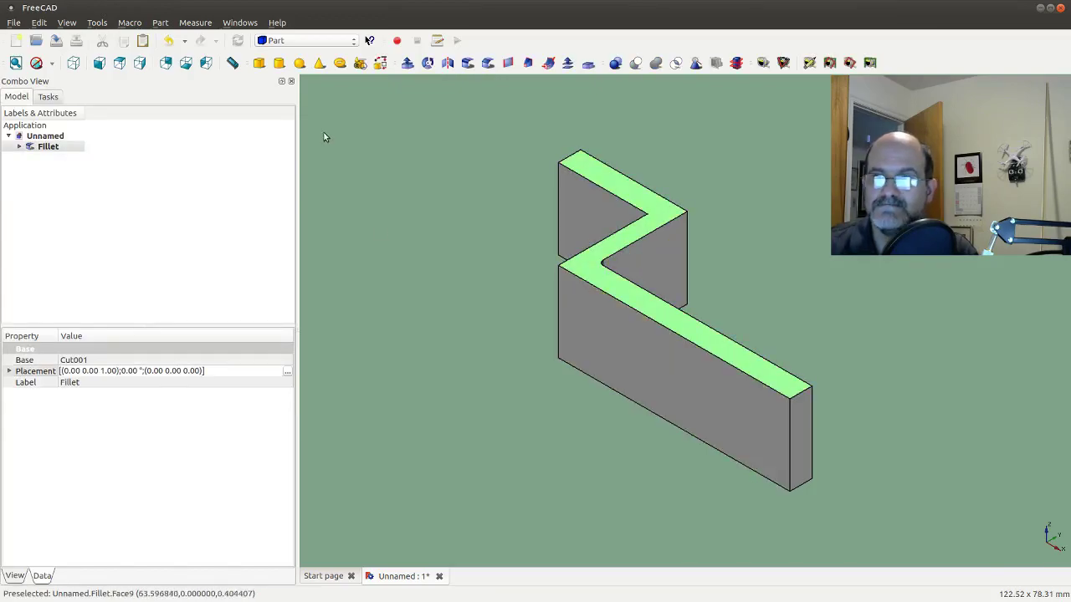
left_click(168, 67)
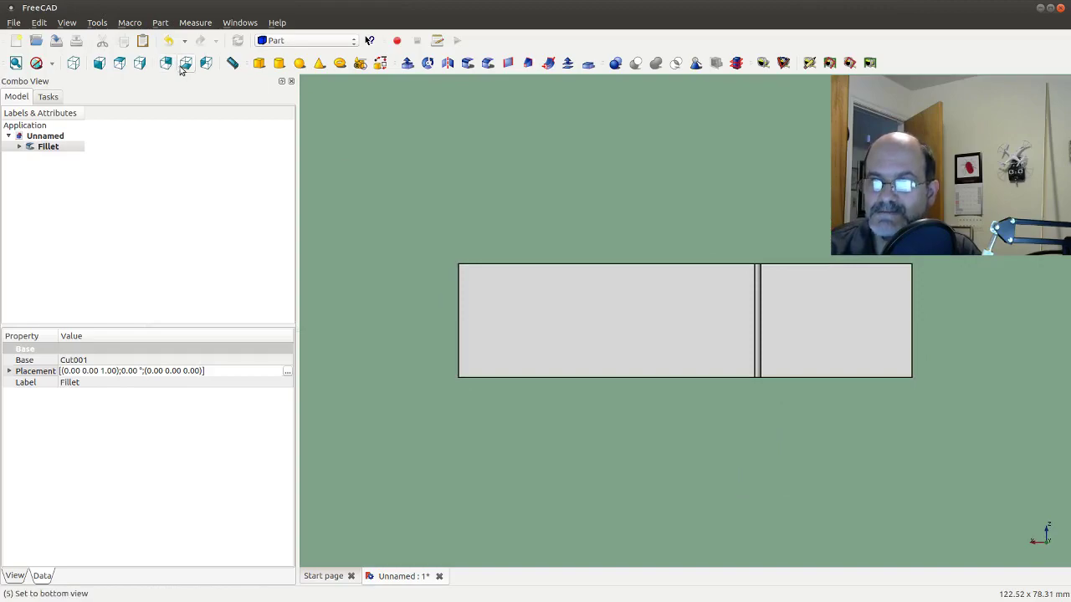
left_click(187, 64)
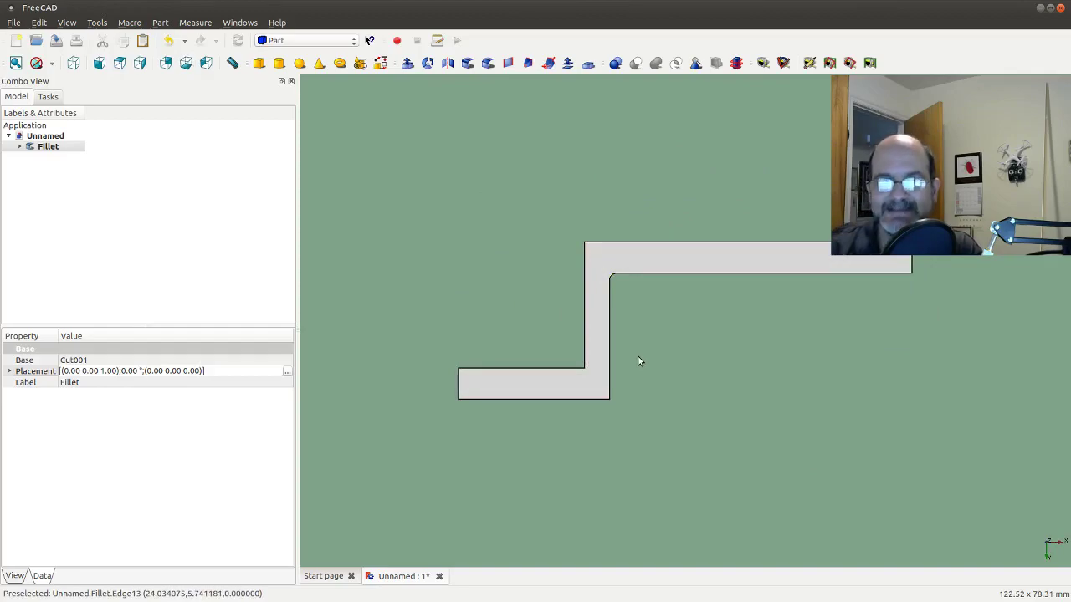
Expand the Fillet to show Cut001, and open then cancel its Placement settings.
left_click(49, 149)
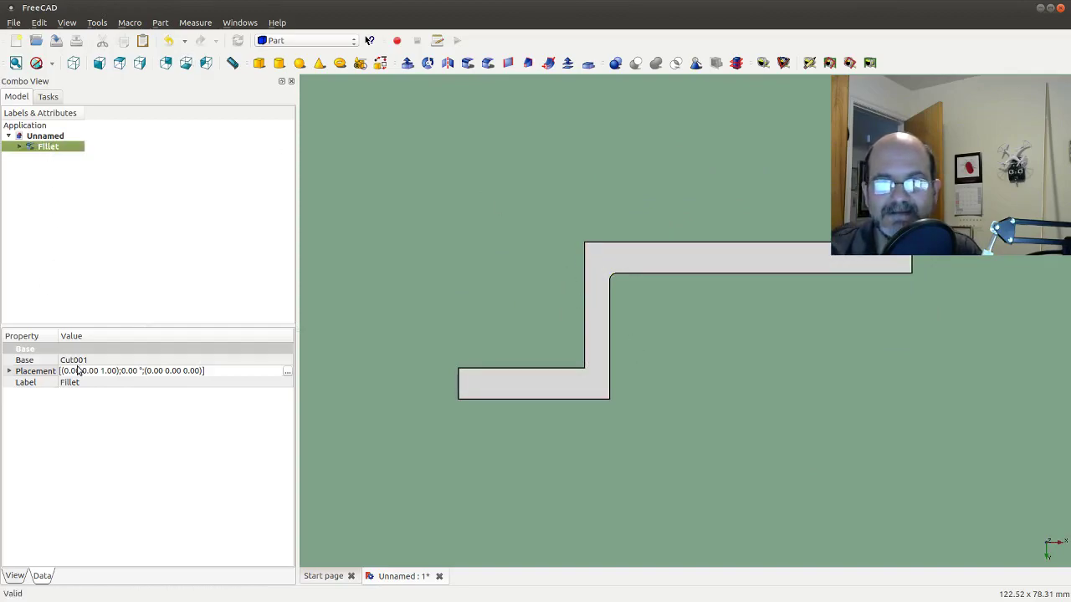
left_click(21, 148)
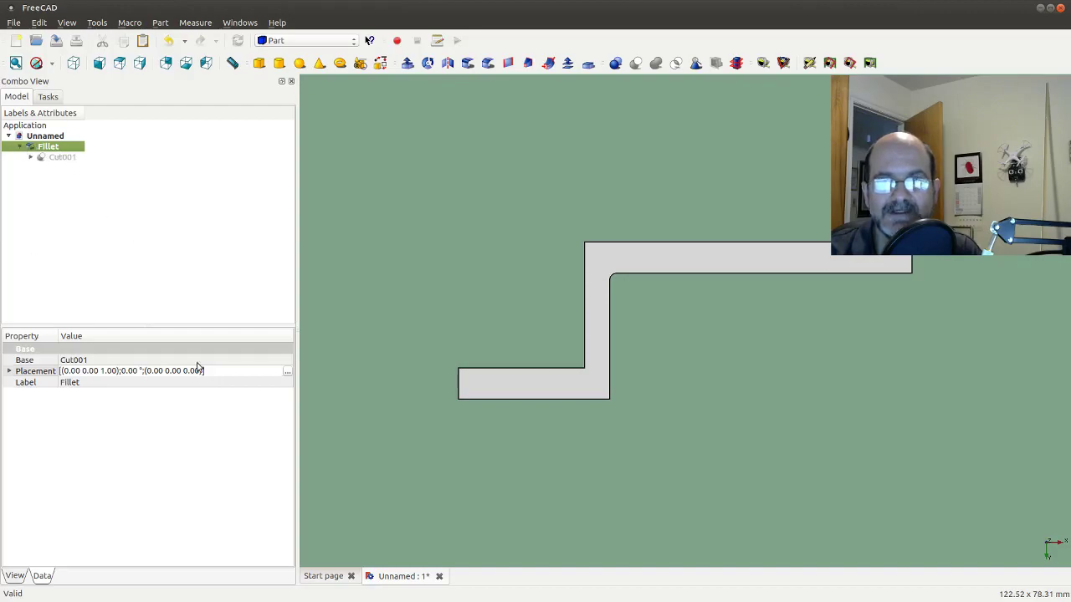
left_click(287, 371)
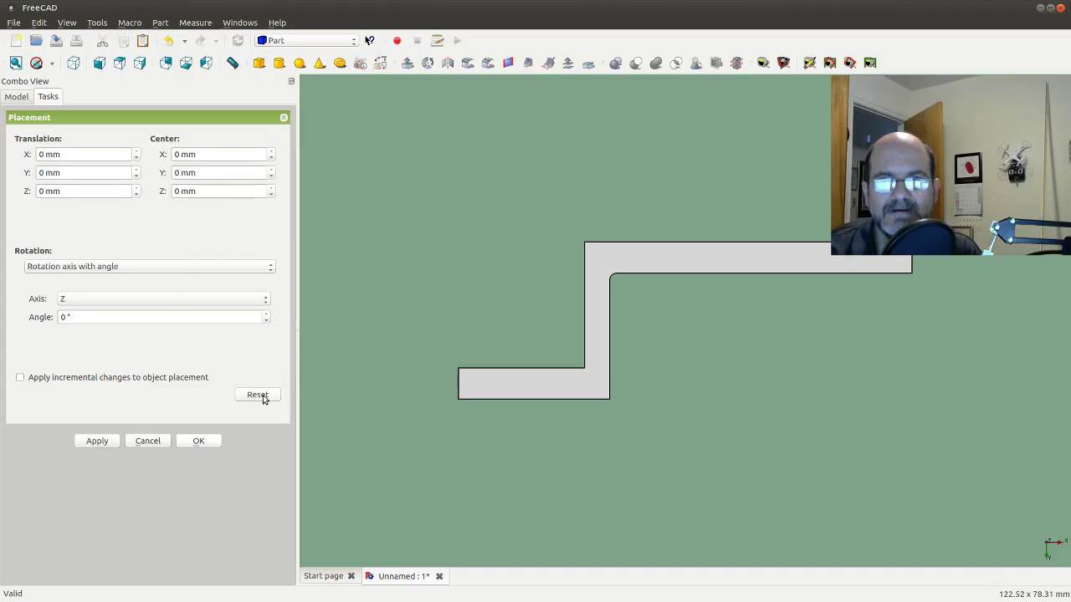
left_click(158, 441)
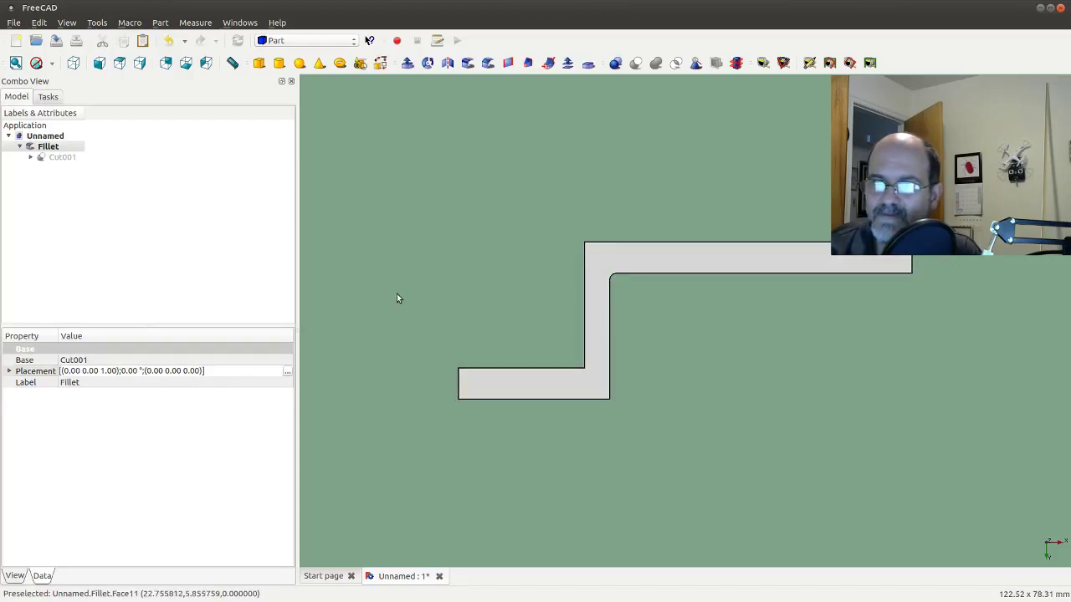
Delete the Fillet, add a new Cube003, and return to the axonometric view.
right_click(48, 146)
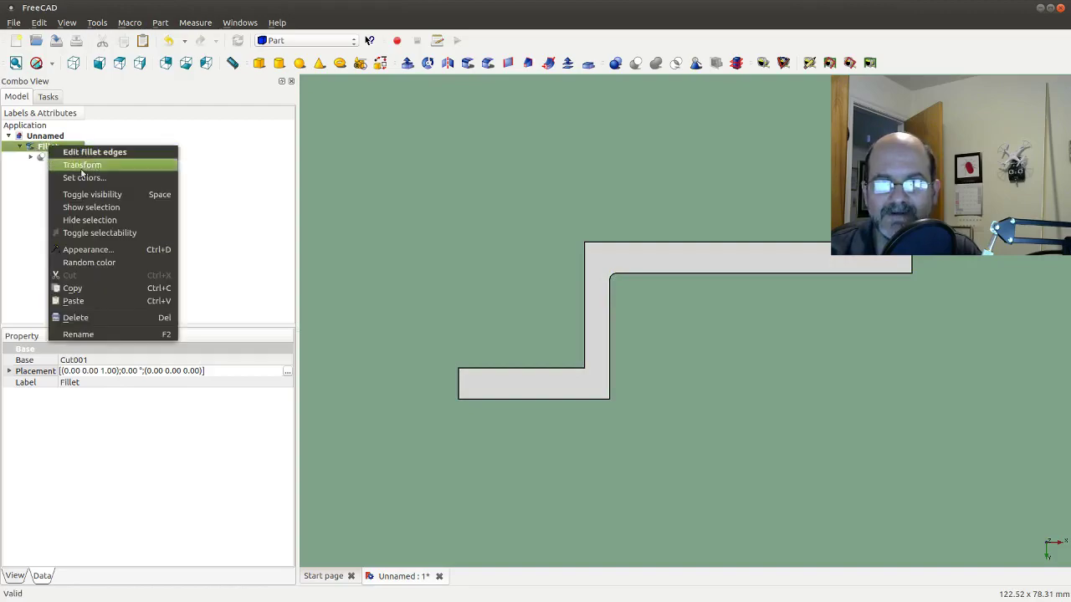
left_click(135, 319)
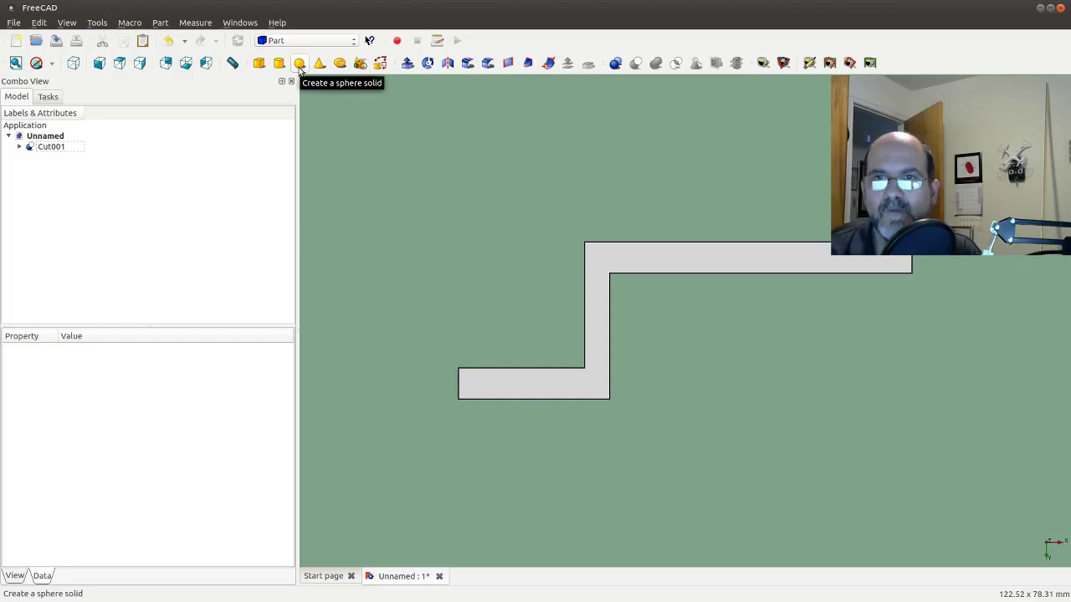
left_click(259, 64)
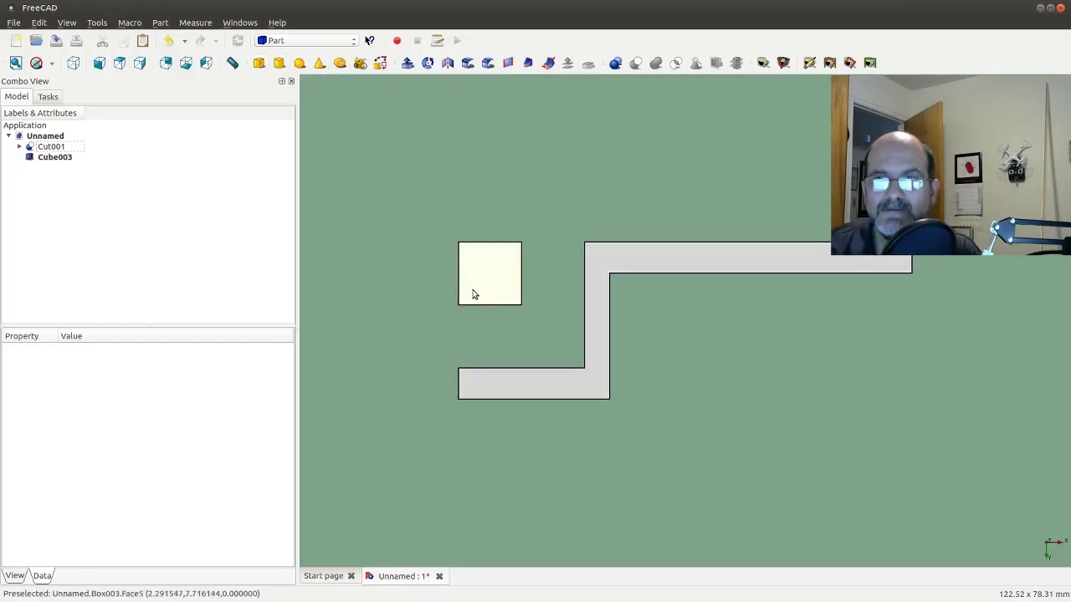
left_click(75, 64)
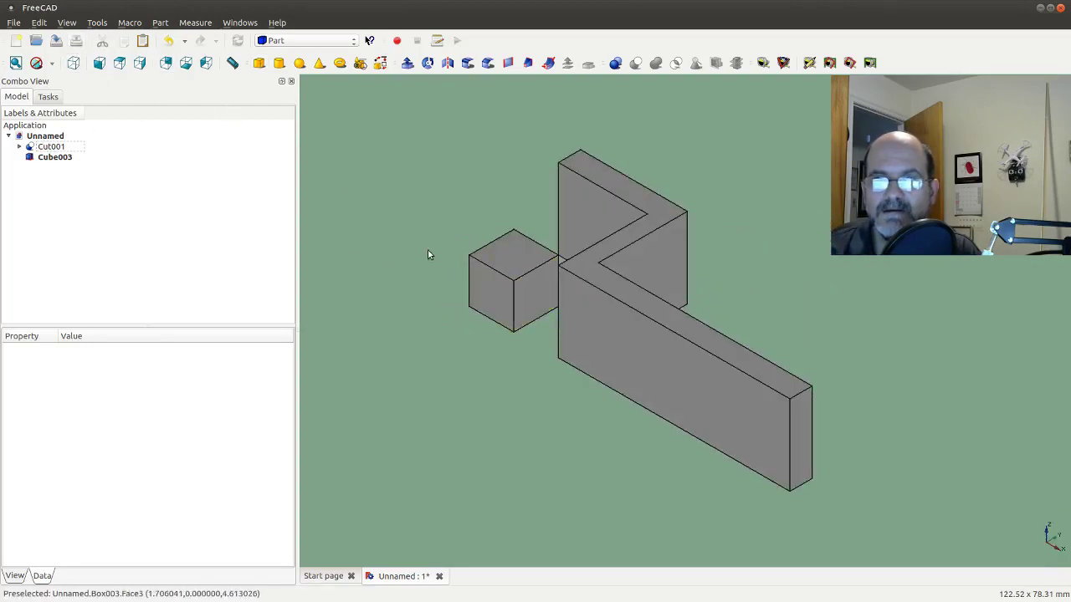
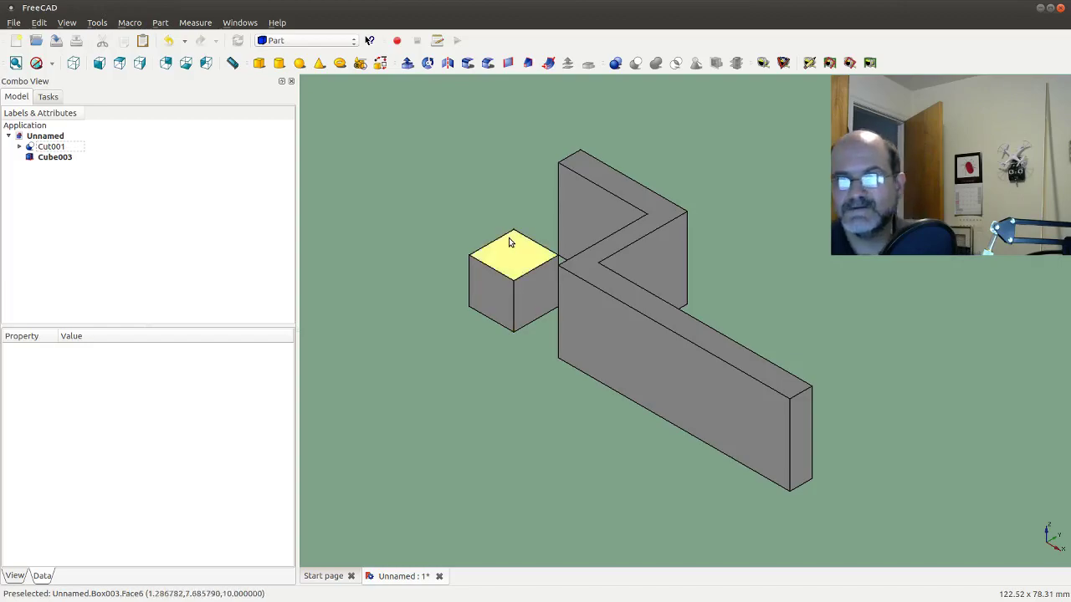
Give Cube003 a Length of 10 mm and a Height of 22 mm.
left_click(55, 157)
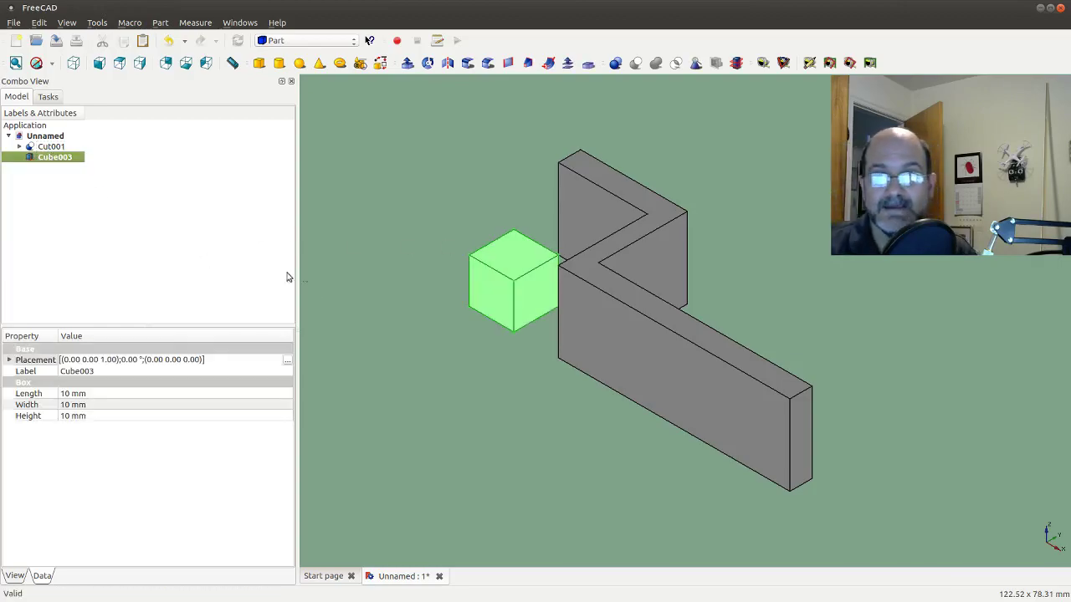
left_click(70, 394)
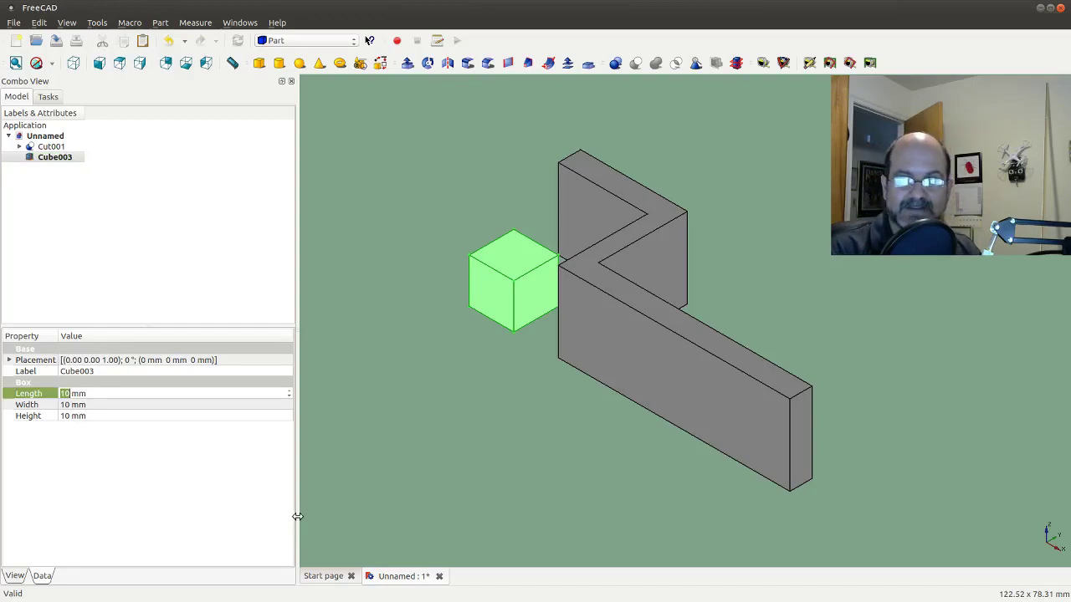
type("9")
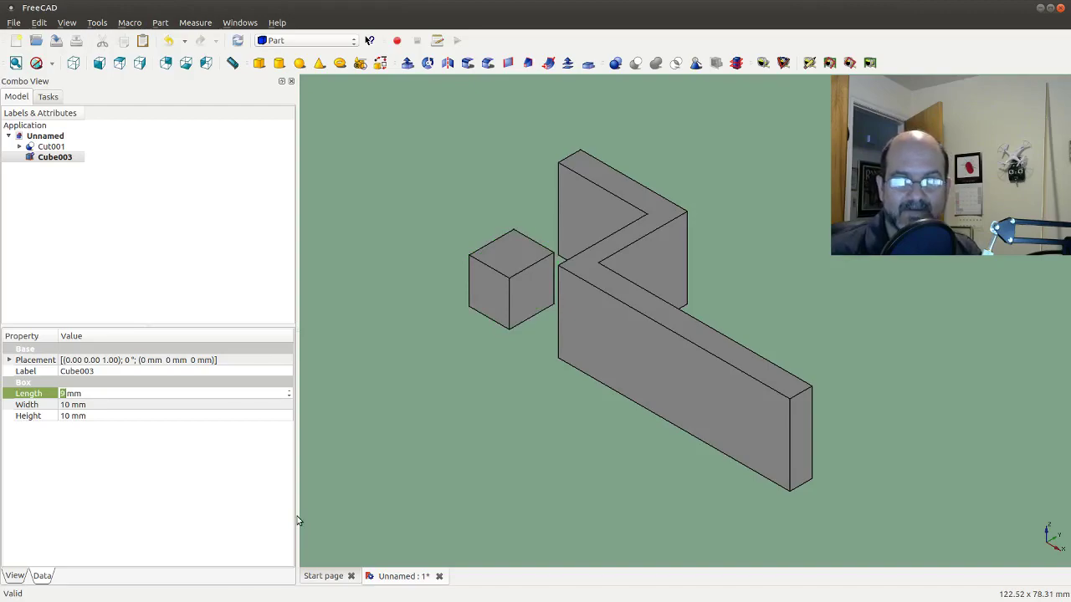
key("BackSpace")
type("1")
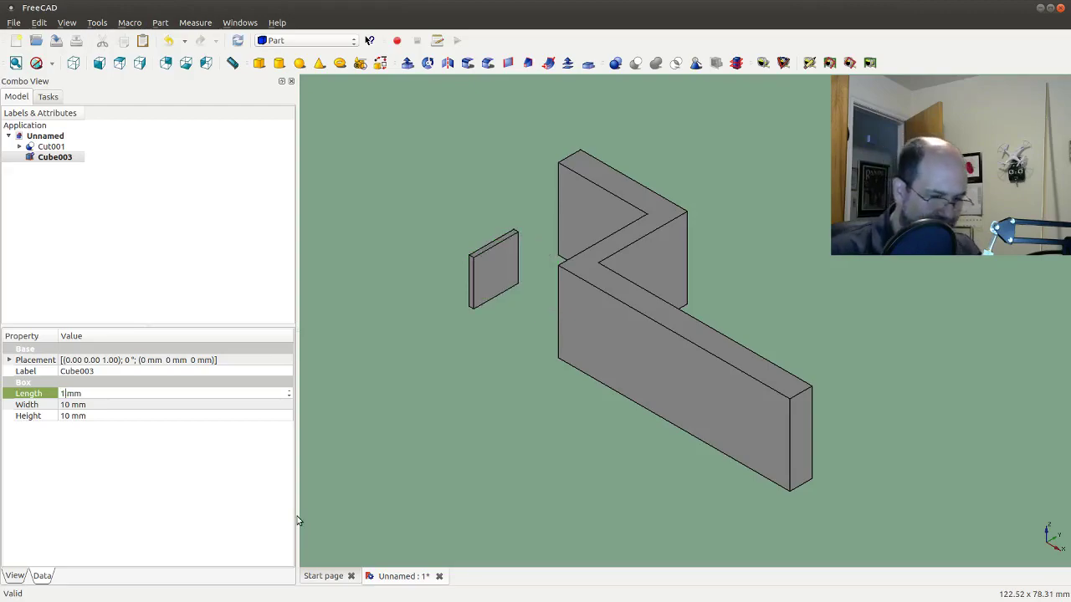
type("0")
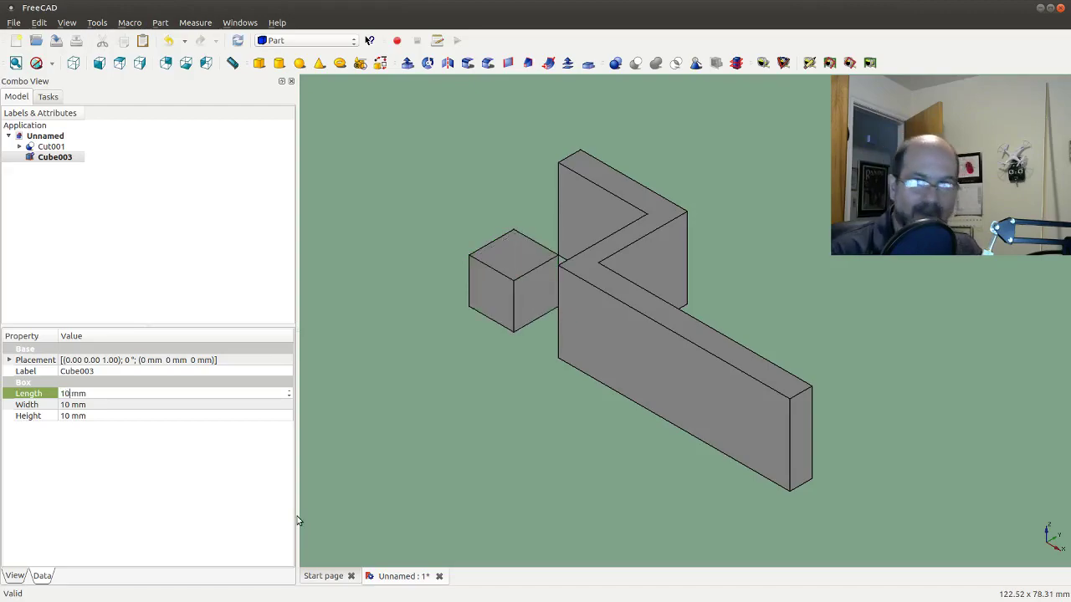
double_click(69, 417)
type("22")
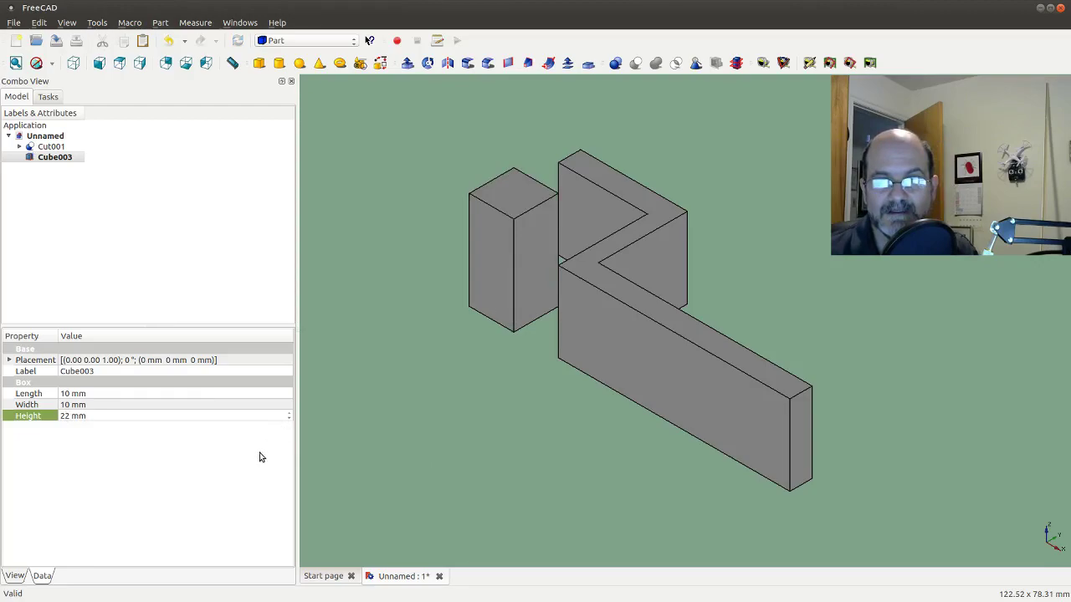
Open Cube003's Placement and enter a trial X offset and a Y translation of 4 mm.
left_click(292, 363)
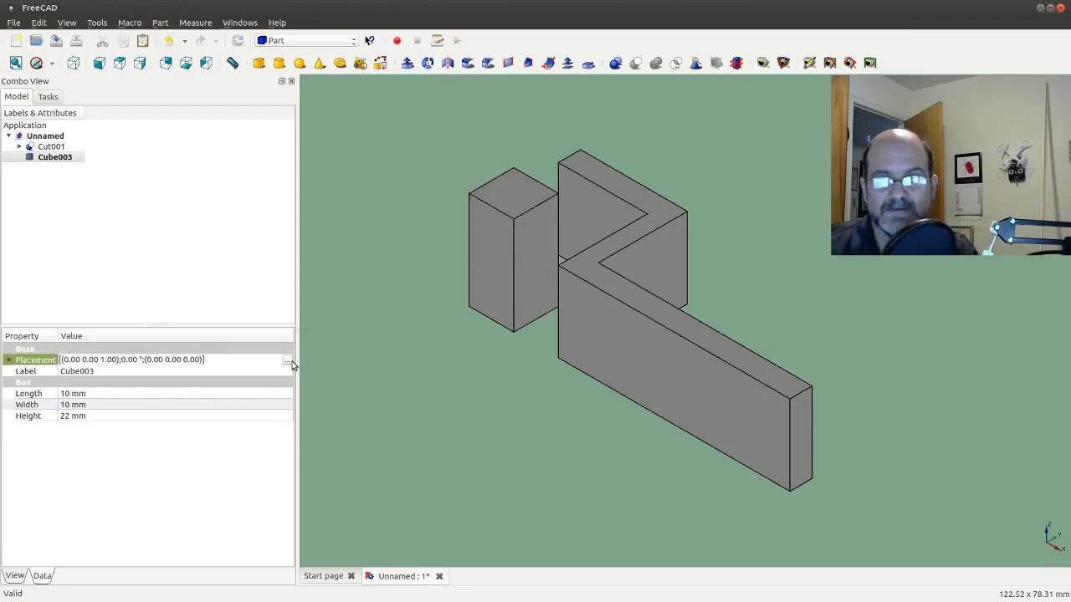
left_click(287, 361)
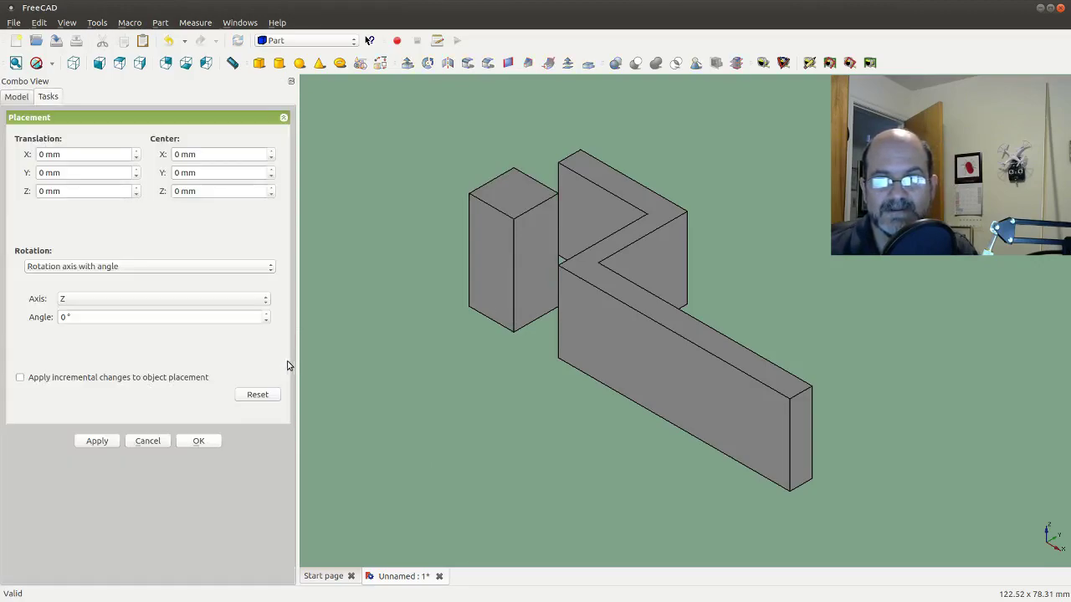
left_click(42, 154)
key("BackSpace")
type("1")
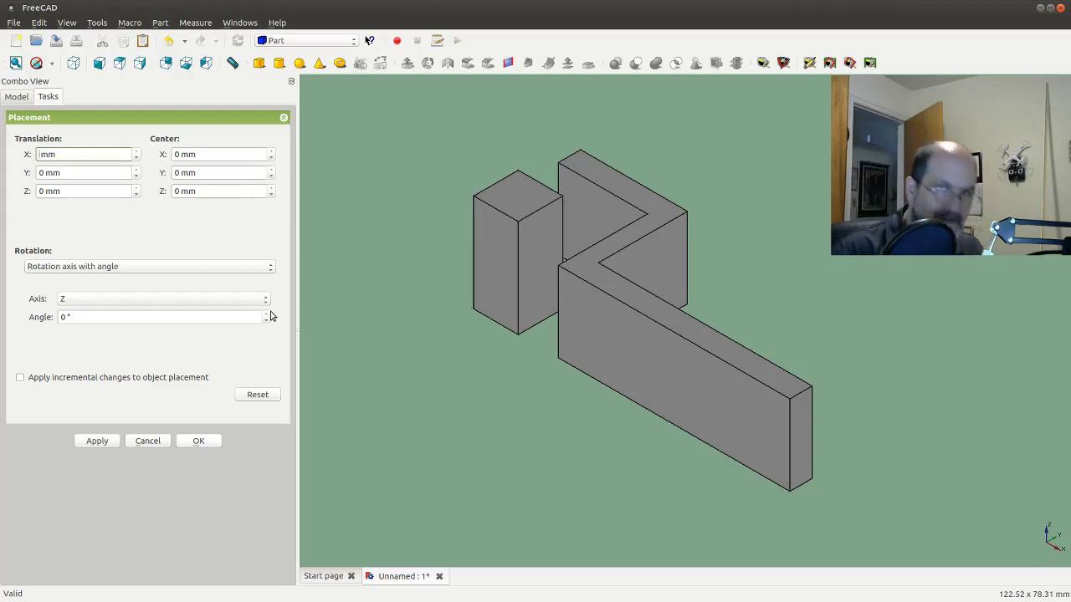
type("20")
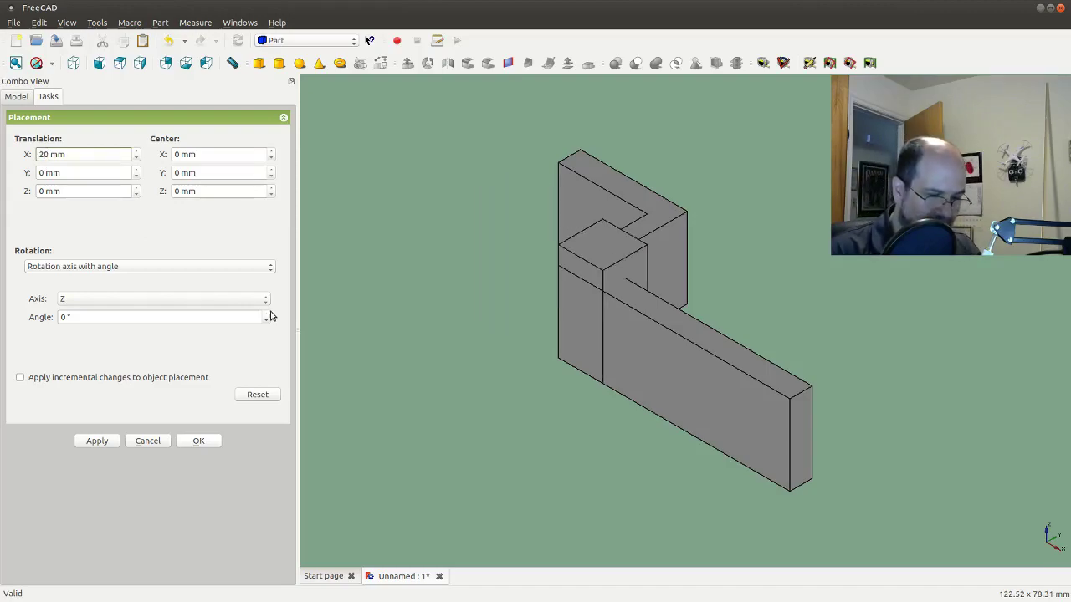
key("BackSpace")
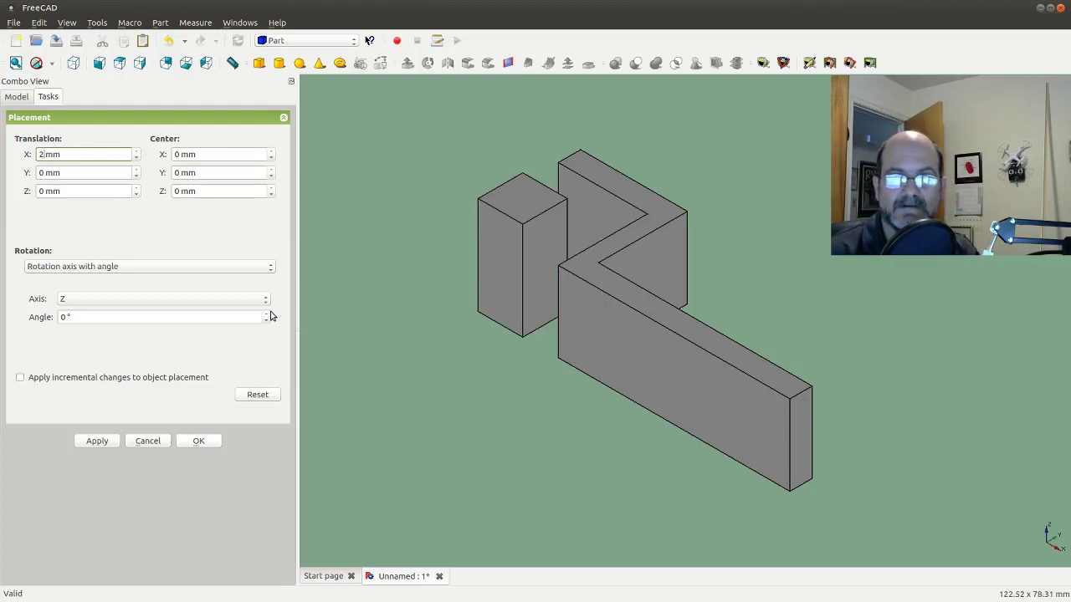
type("5")
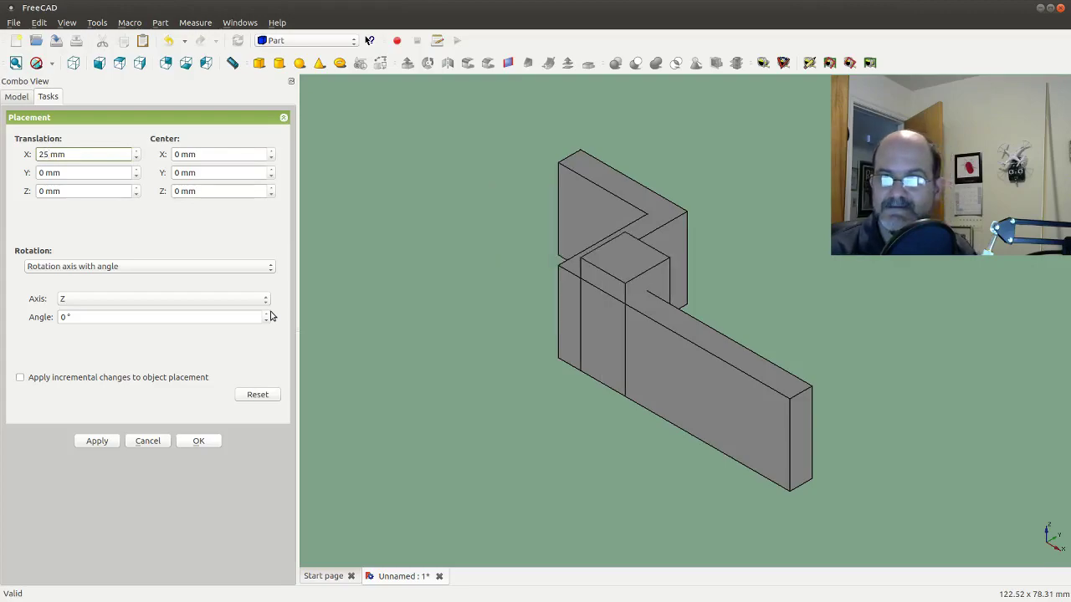
left_click(43, 173)
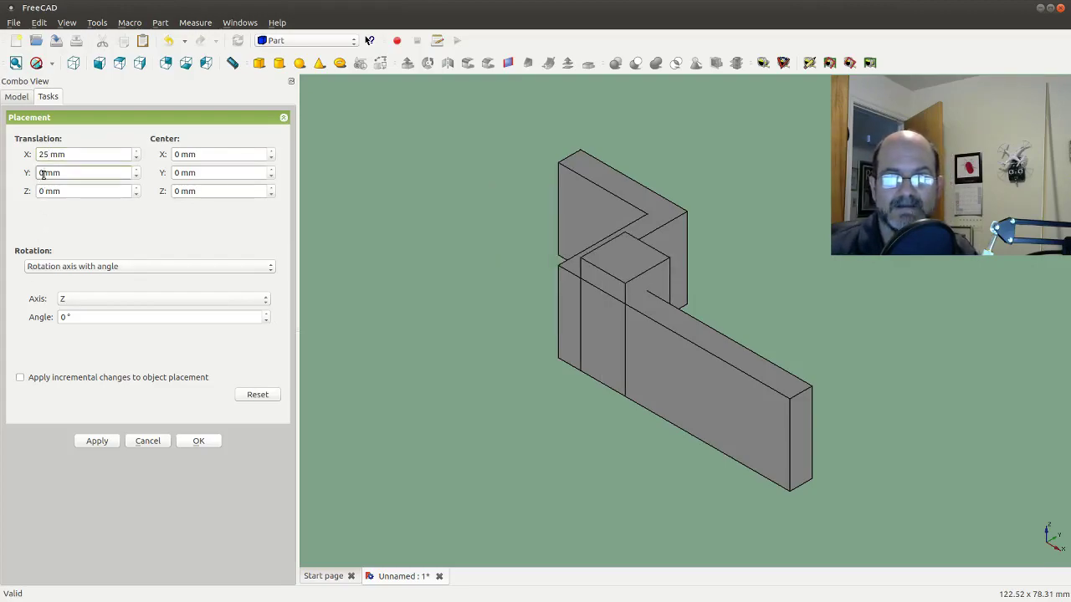
key("BackSpace")
type("4")
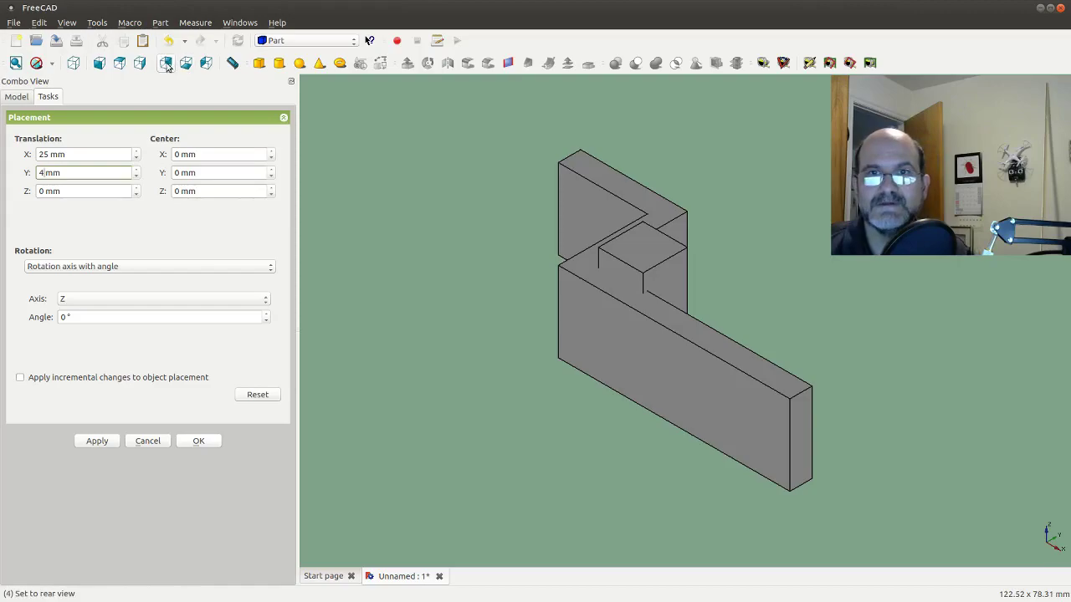
Check the position in Top view, correct X to 23 mm, and apply the placement.
left_click(127, 66)
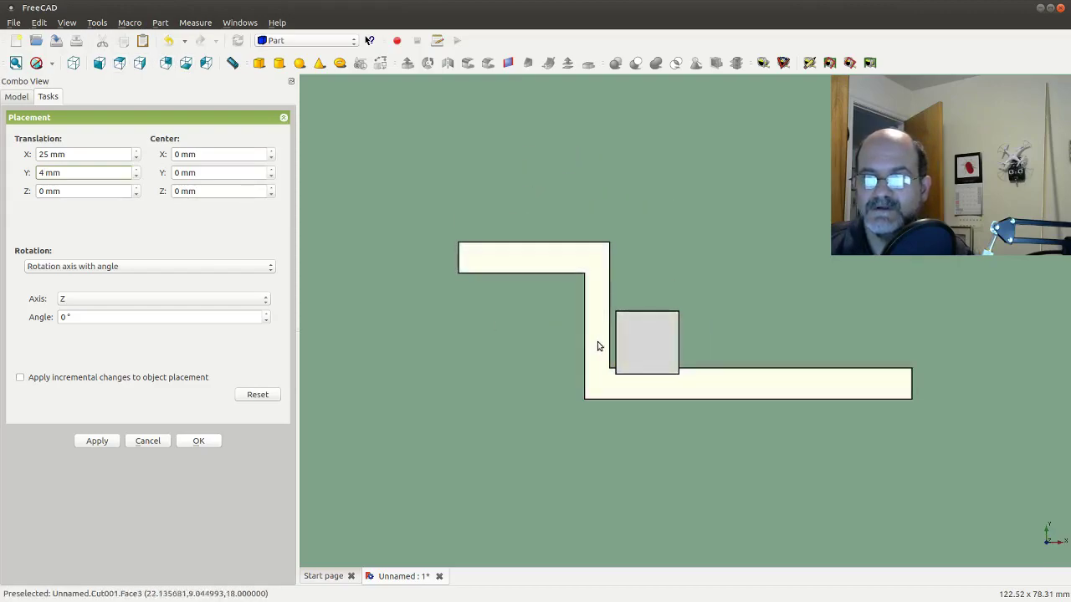
left_click(49, 154)
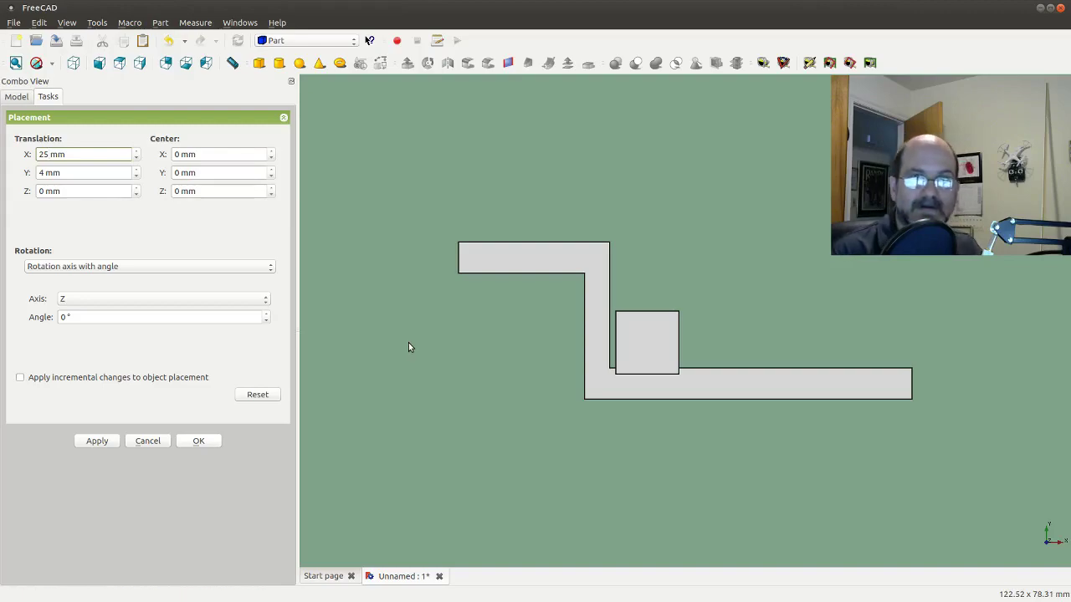
key("BackSpace")
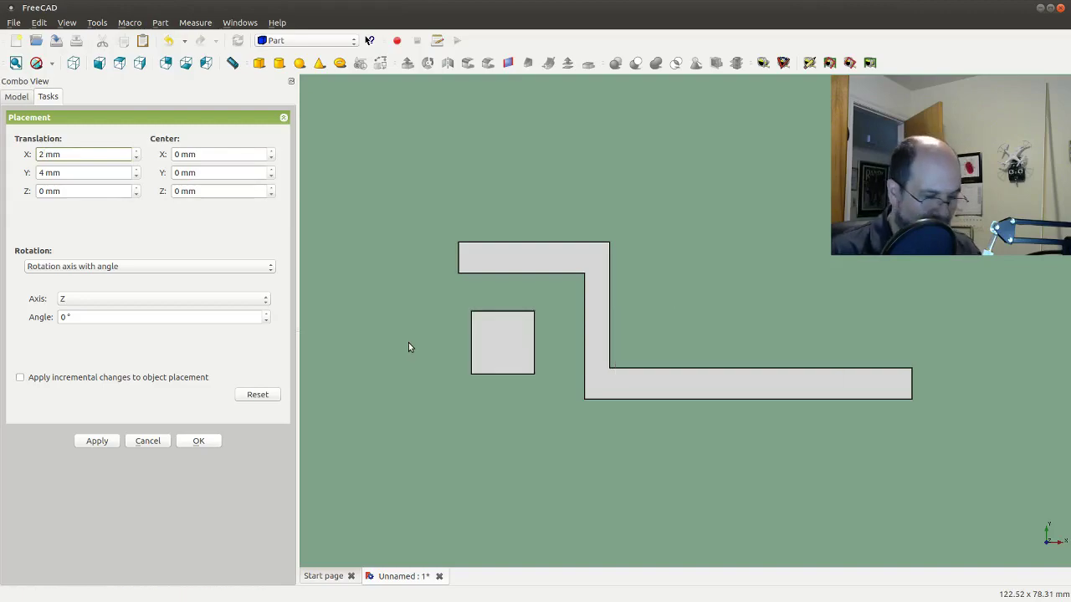
type("2")
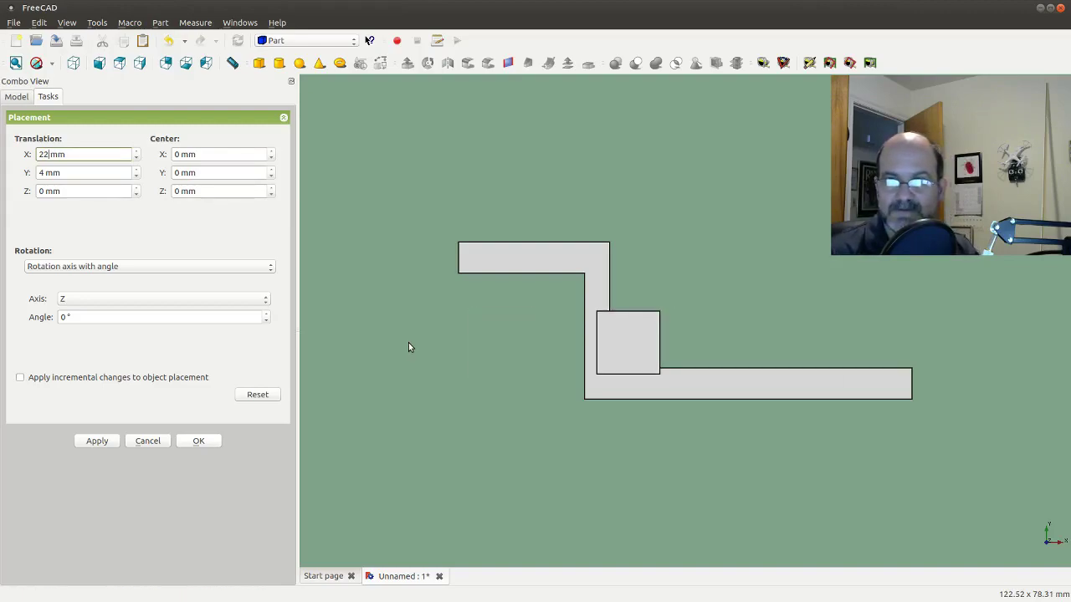
key("BackSpace")
type("3")
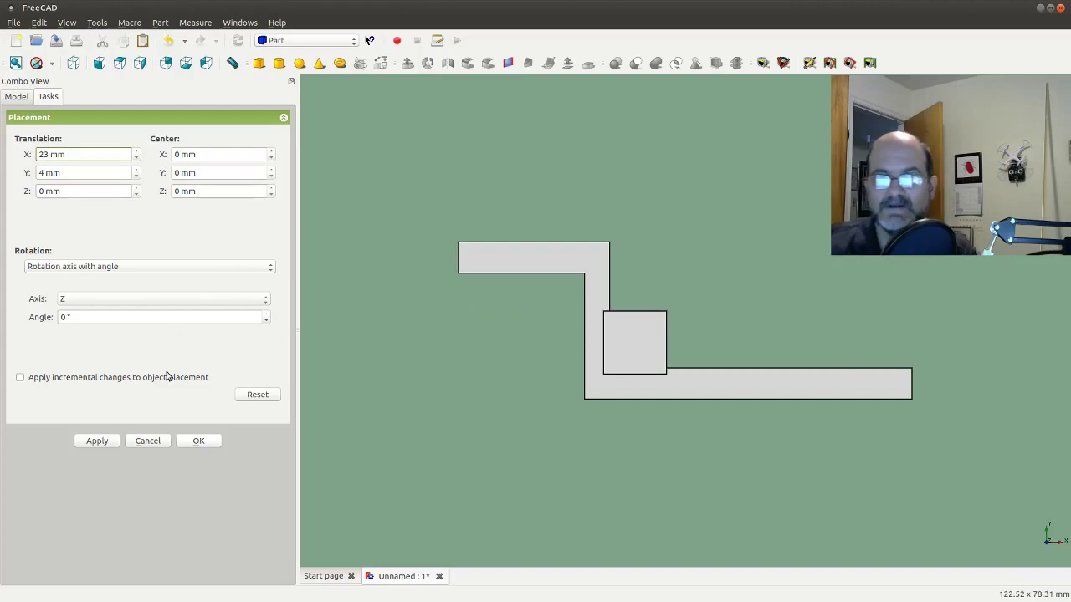
left_click(110, 446)
left_click(200, 441)
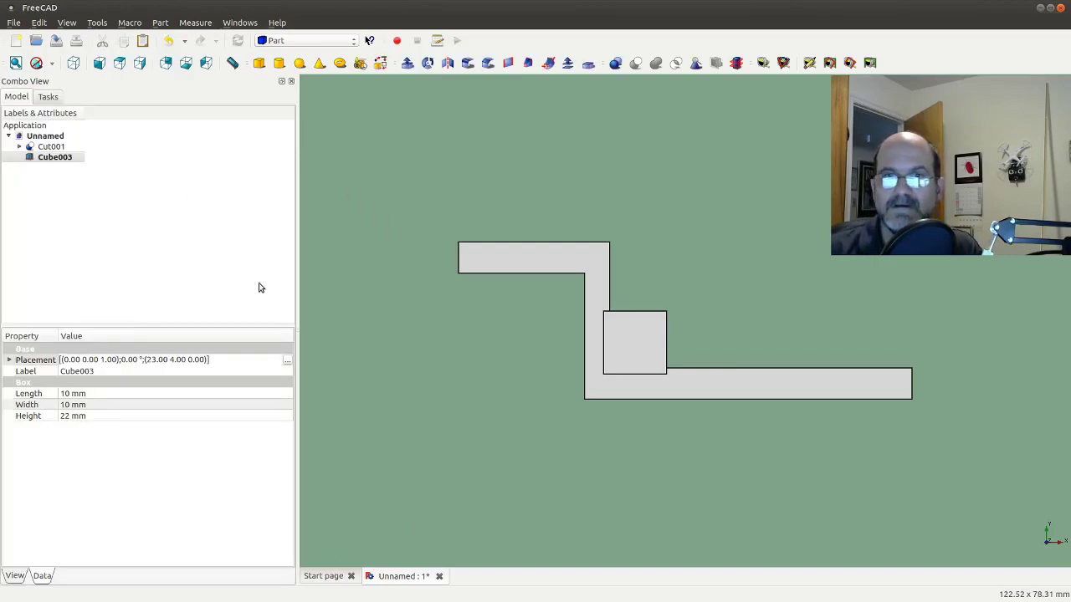
Return to the isometric view and select Cube003 on its own.
left_click(628, 387)
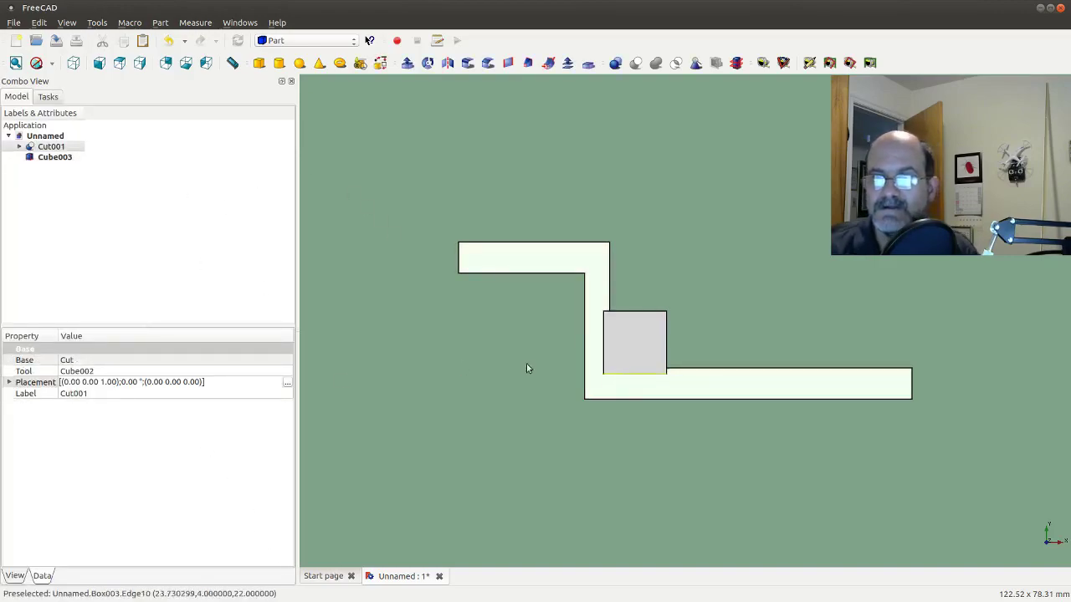
left_click(74, 63)
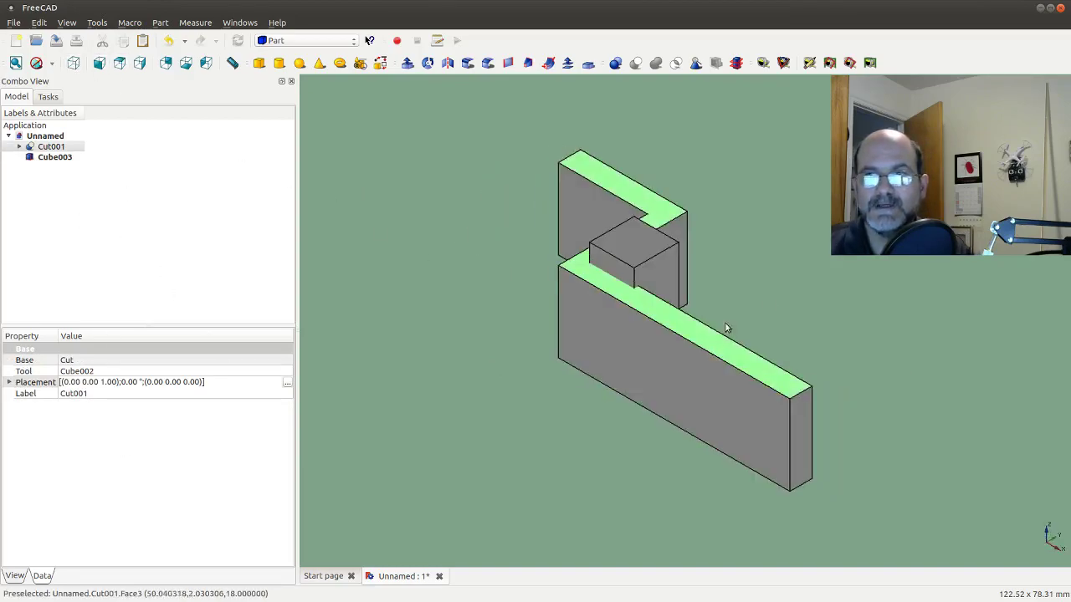
left_click(631, 251)
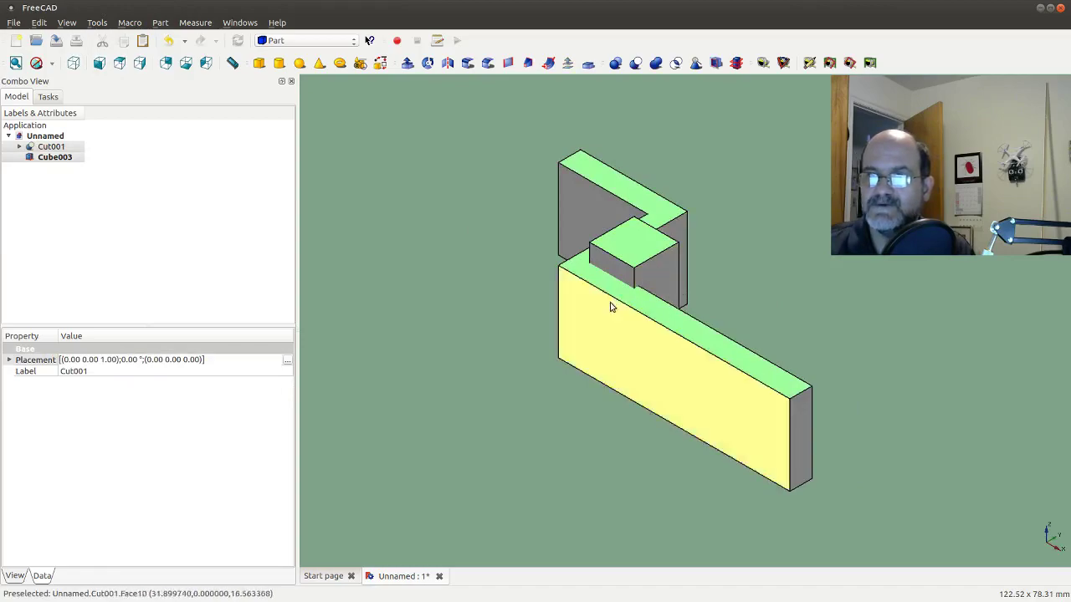
left_click(54, 158)
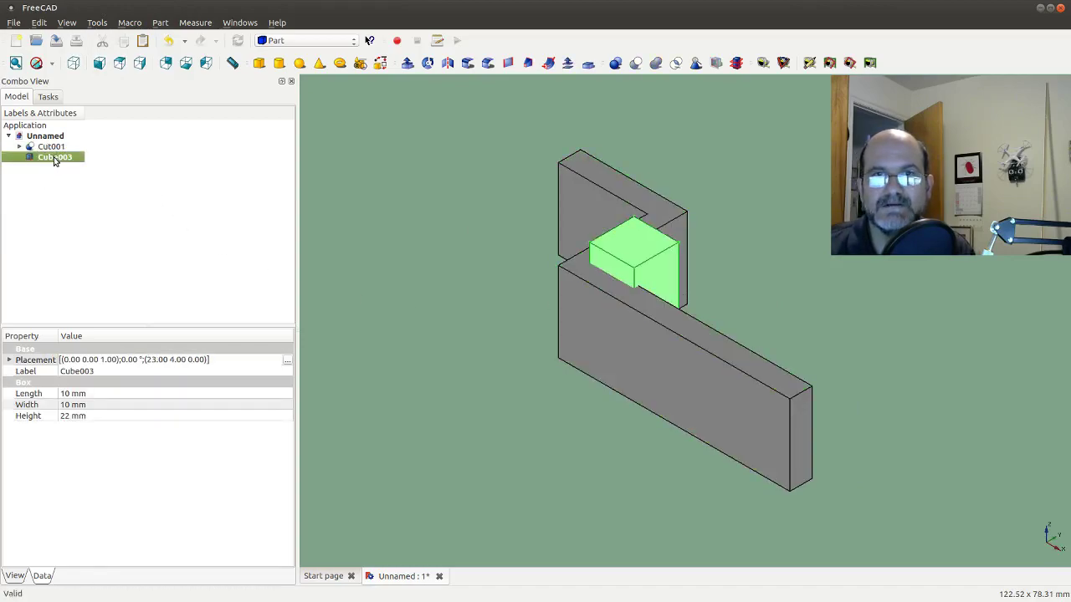
Set Cube003's Height to 18 mm, verify it in Right view, and select Cut001.
left_click(68, 406)
left_click(69, 417)
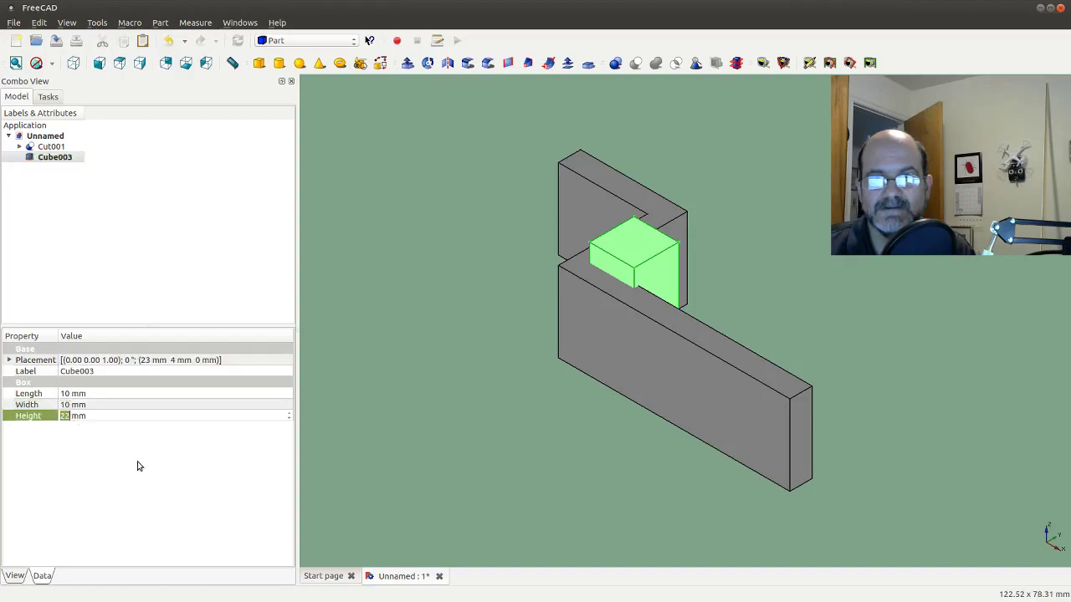
type("20")
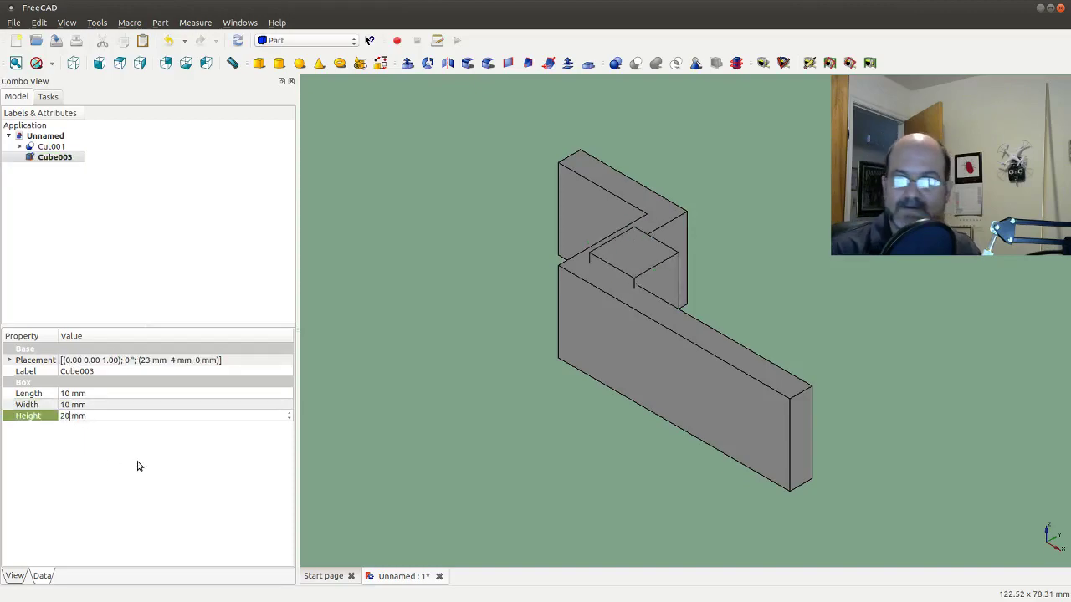
key("BackSpace")
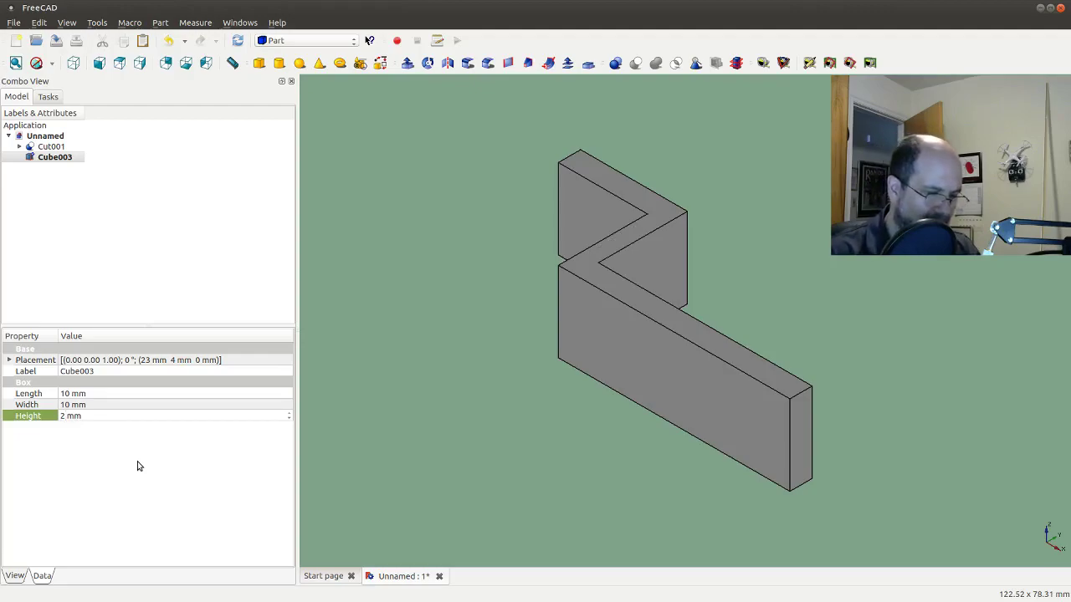
type("0")
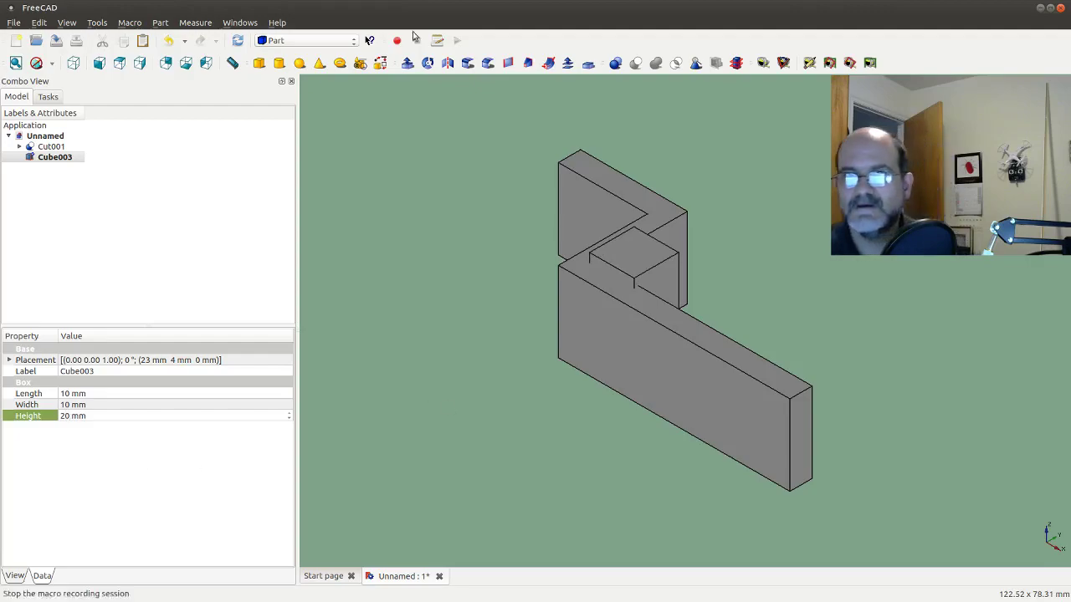
left_click(139, 63)
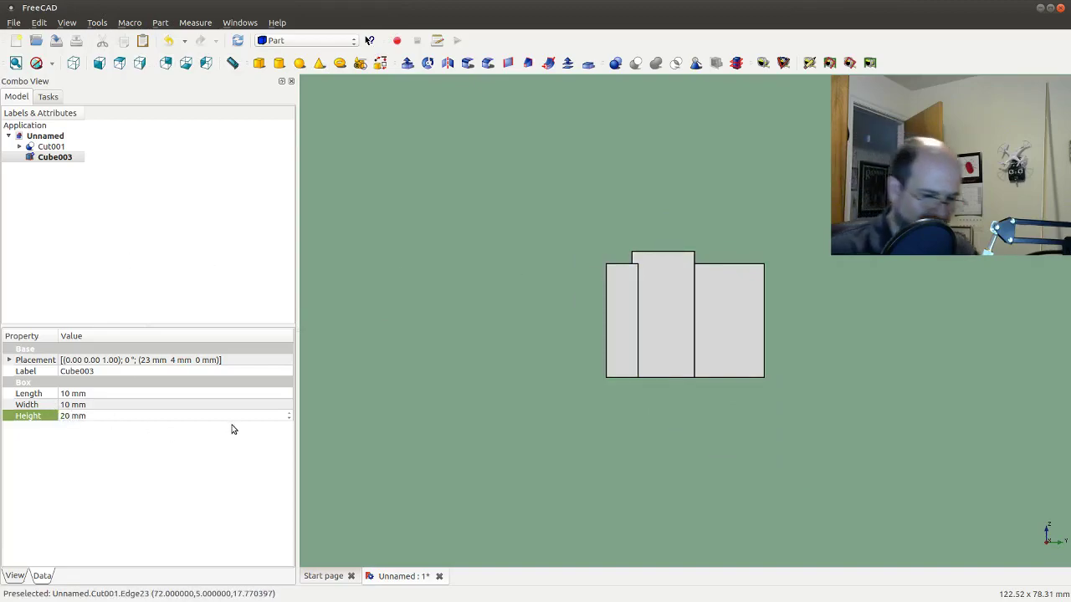
key("BackSpace")
key("BackSpace")
type("18")
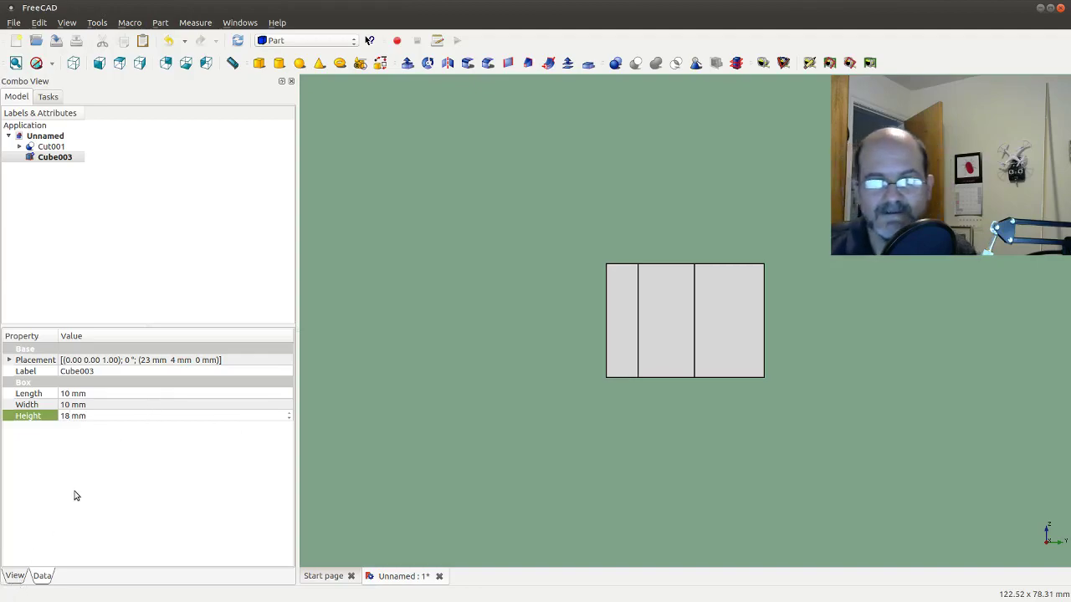
left_click(48, 147)
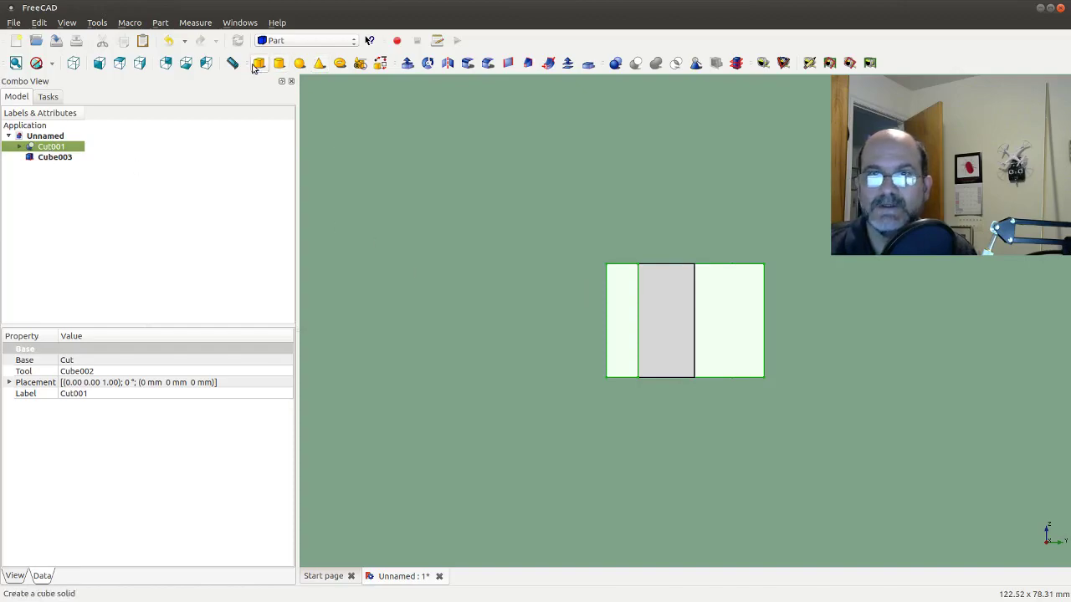
In isometric view, select Cut001 and Cube003 and fuse them with Union.
left_click(73, 62)
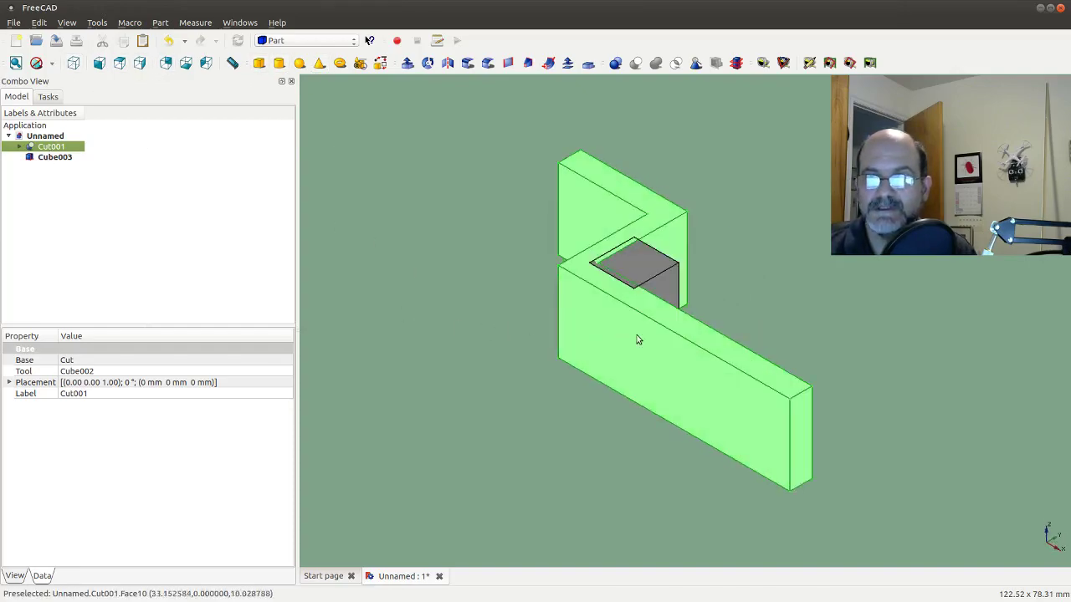
left_click(583, 314)
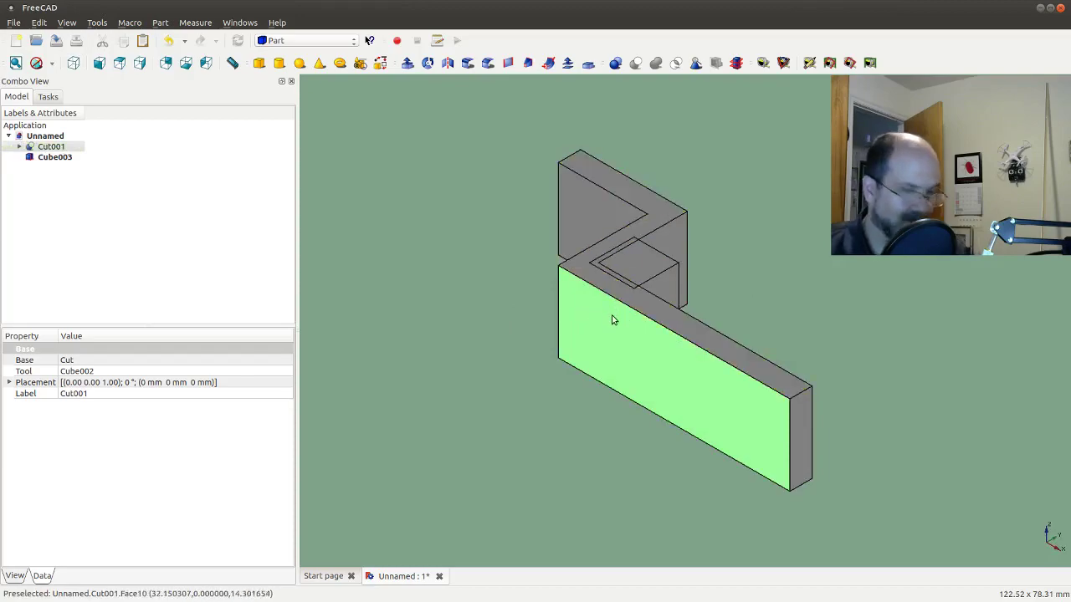
left_click(628, 269, "ctrl")
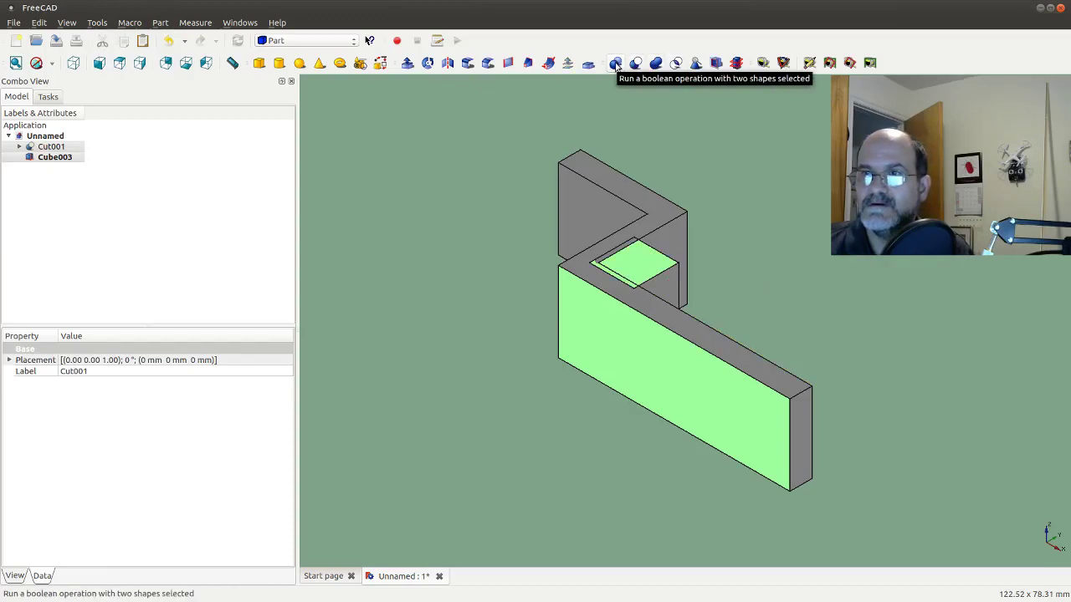
left_click(657, 64)
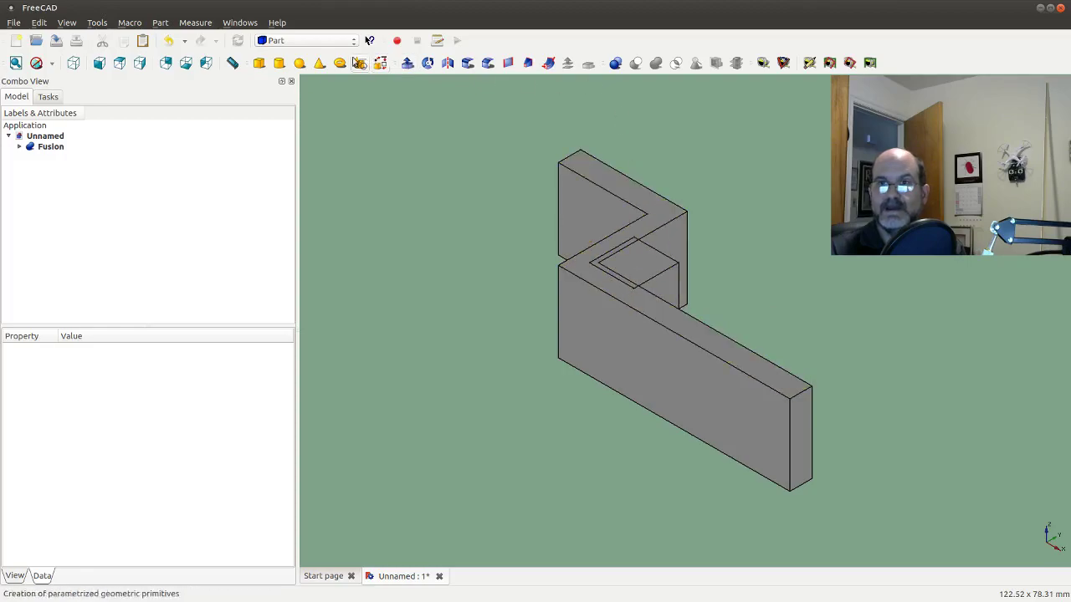
Add a Cylinder primitive and set its Height to 18 mm.
left_click(278, 63)
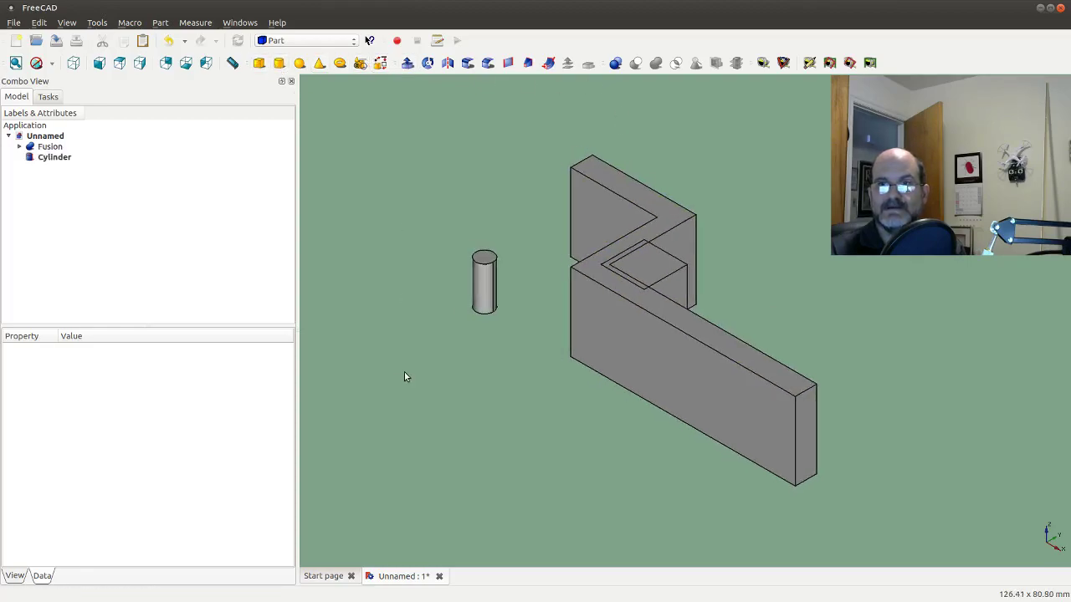
left_click(54, 158)
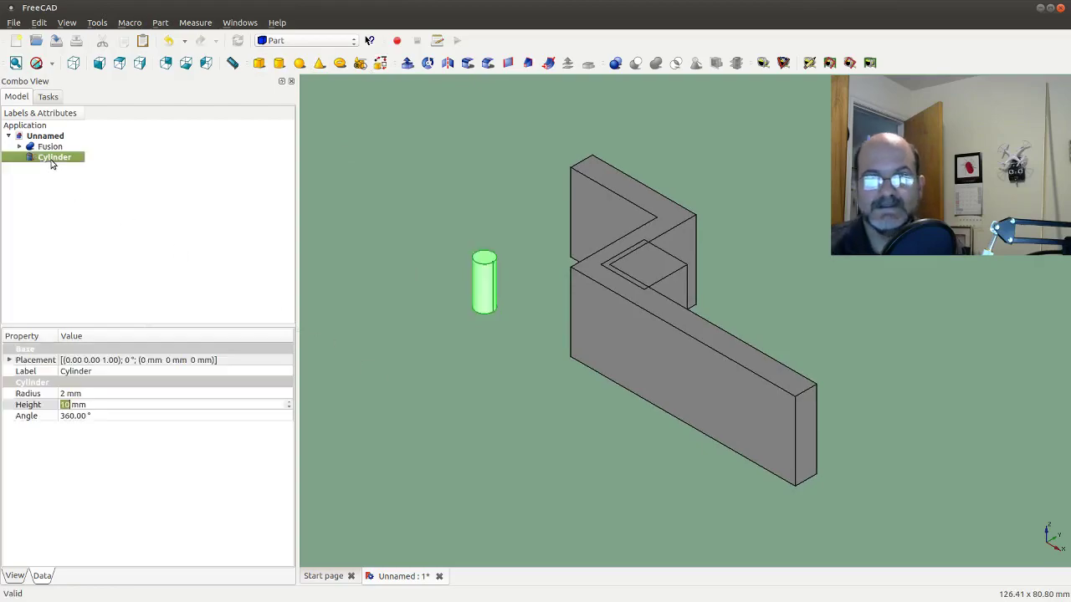
left_click(52, 404)
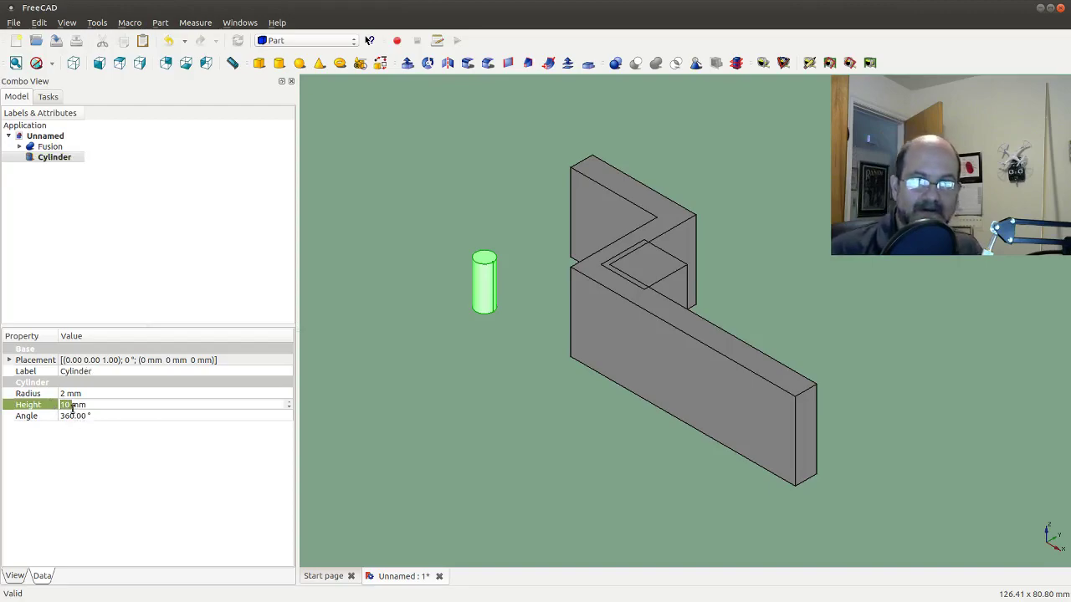
key("BackSpace")
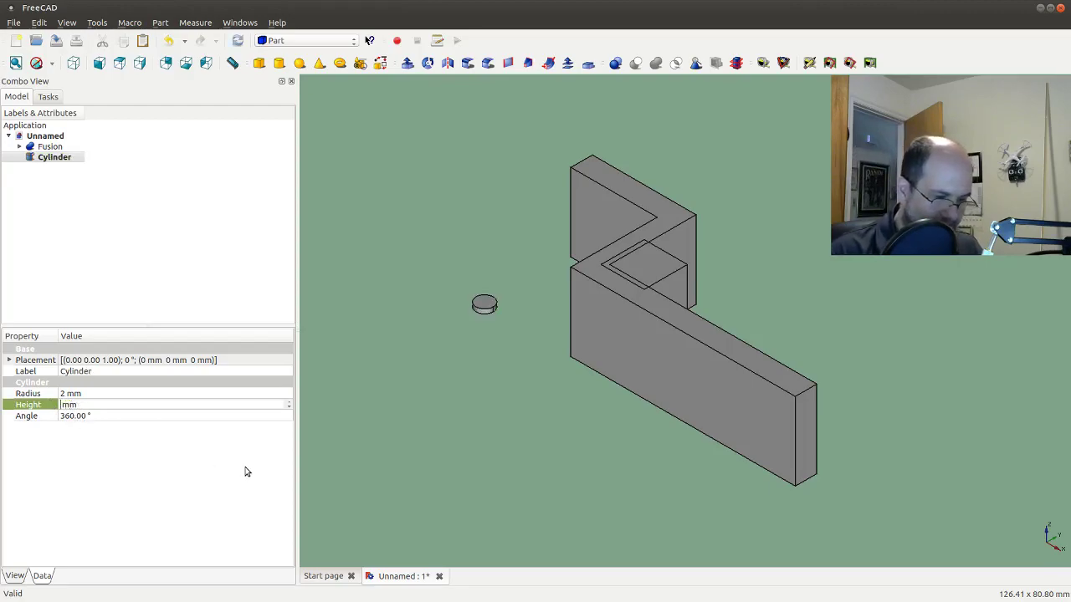
type("18")
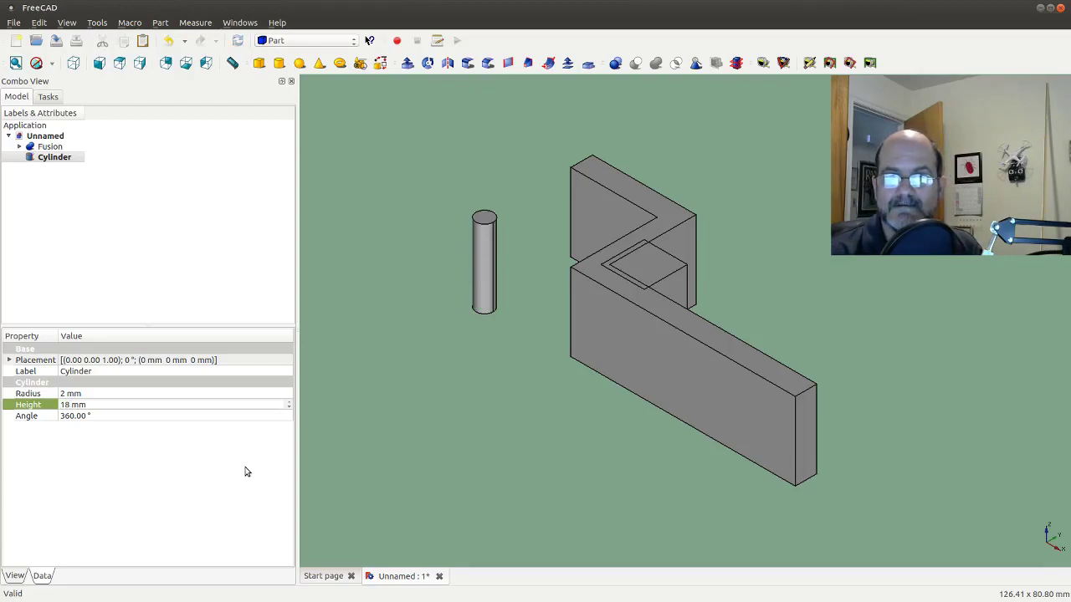
left_click(71, 396)
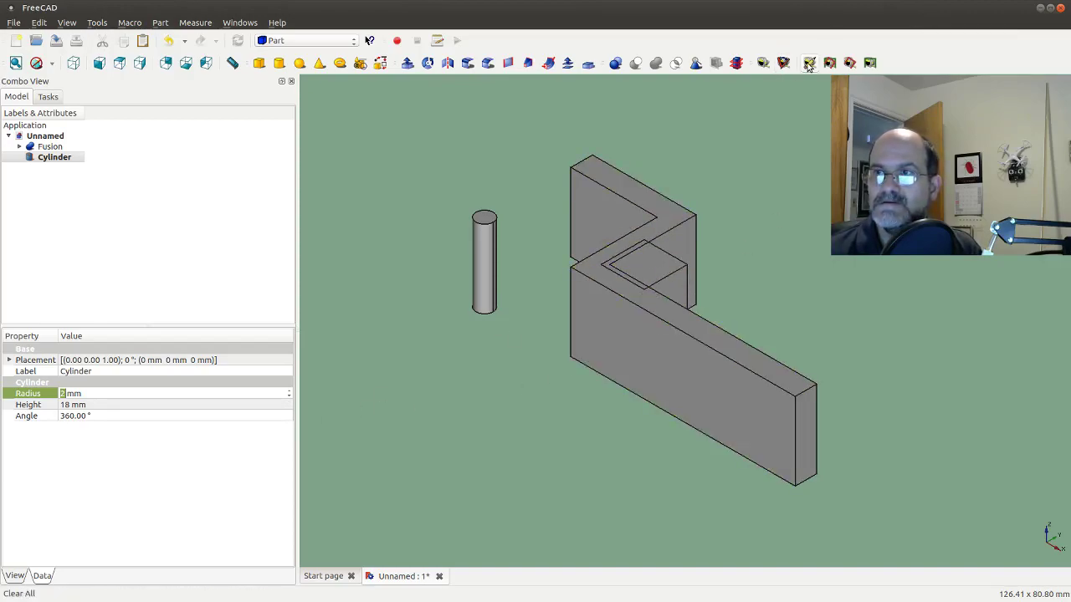
Measure the linear distance between the two pocket edges and close the measurement task.
left_click(762, 64)
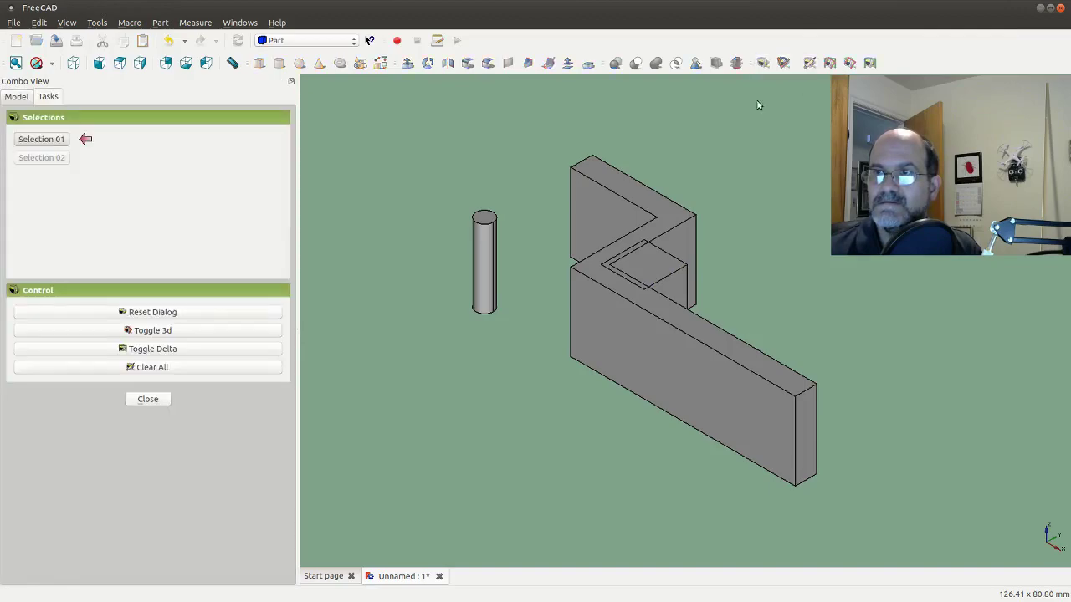
left_click(651, 290)
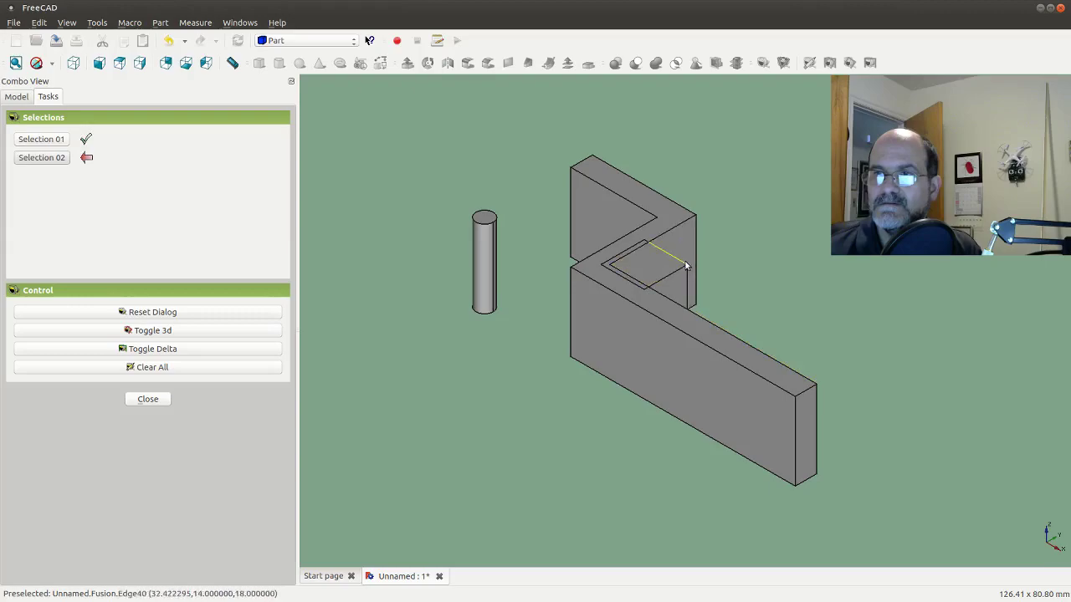
left_click(682, 268)
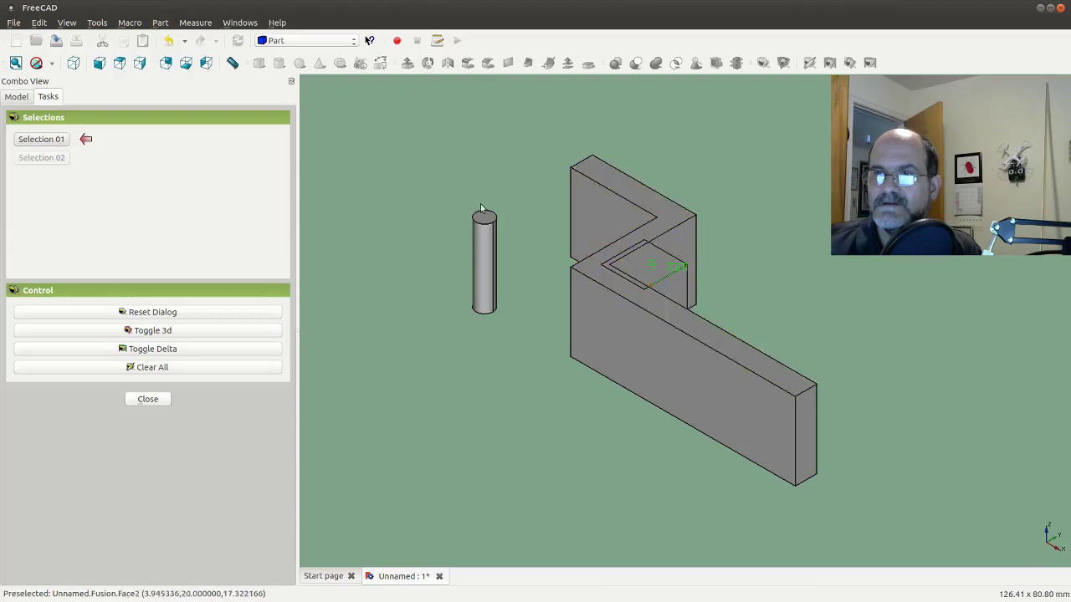
left_click(148, 400)
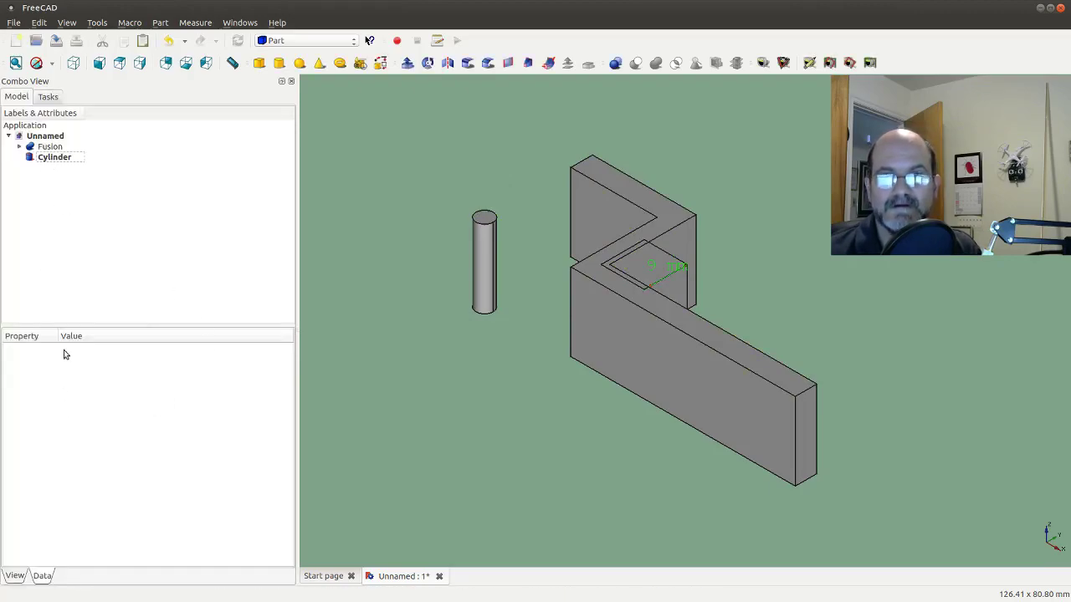
Set the cylinder's Radius to 4.5 mm, check front and isometric views, and open its Placement.
left_click(59, 159)
left_click(62, 393)
type("2")
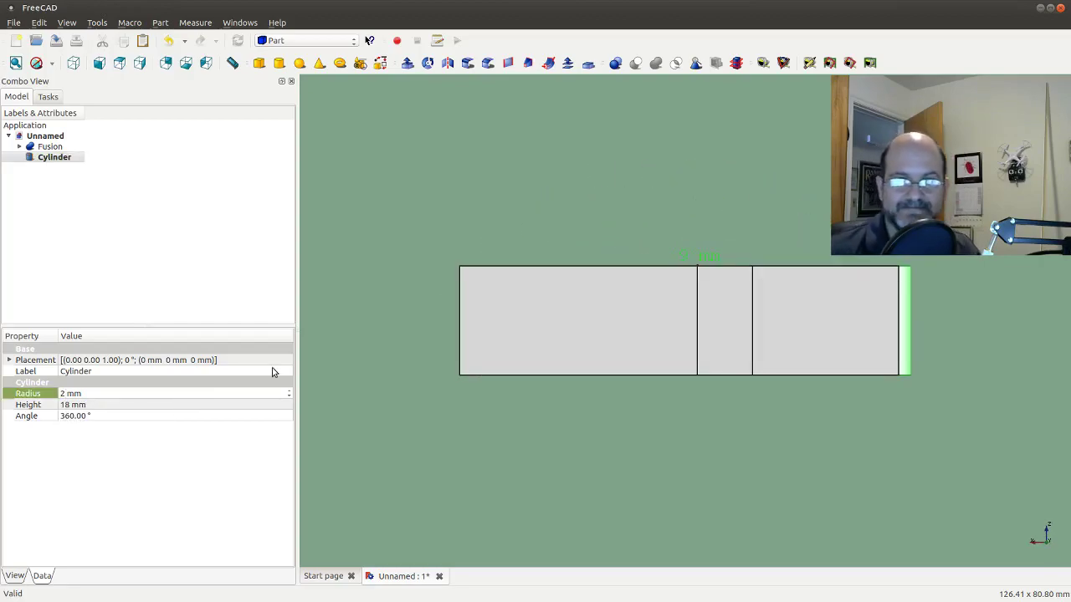
key("BackSpace")
type("4")
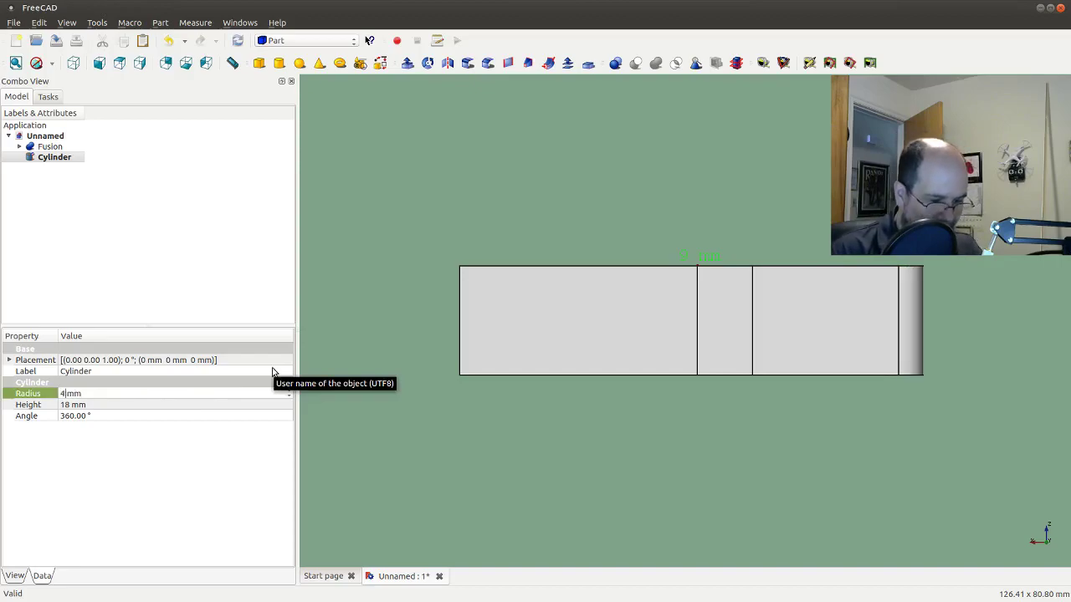
type(".5")
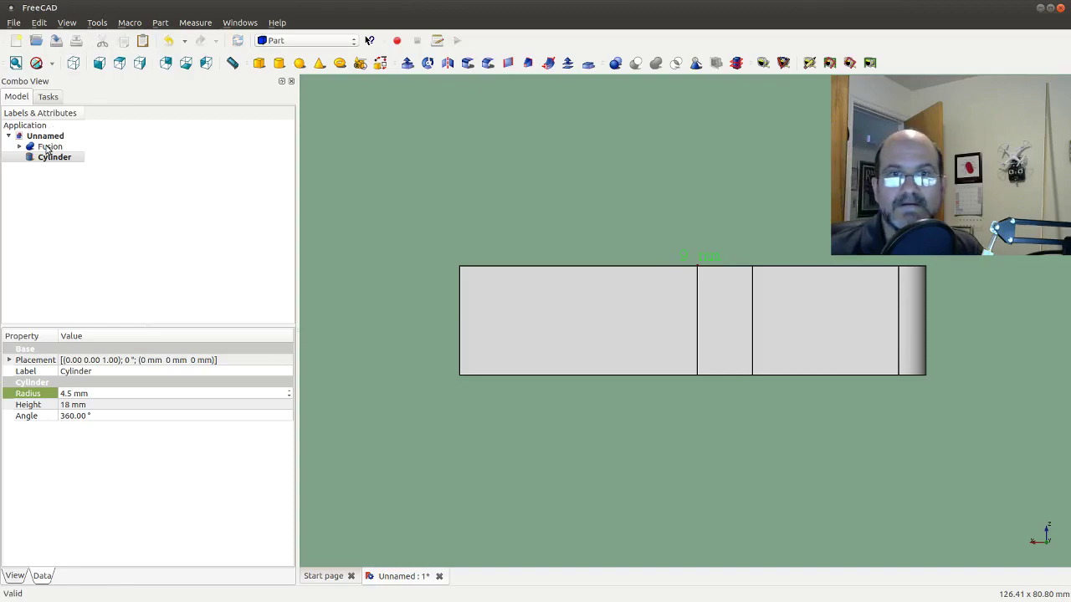
left_click(99, 63)
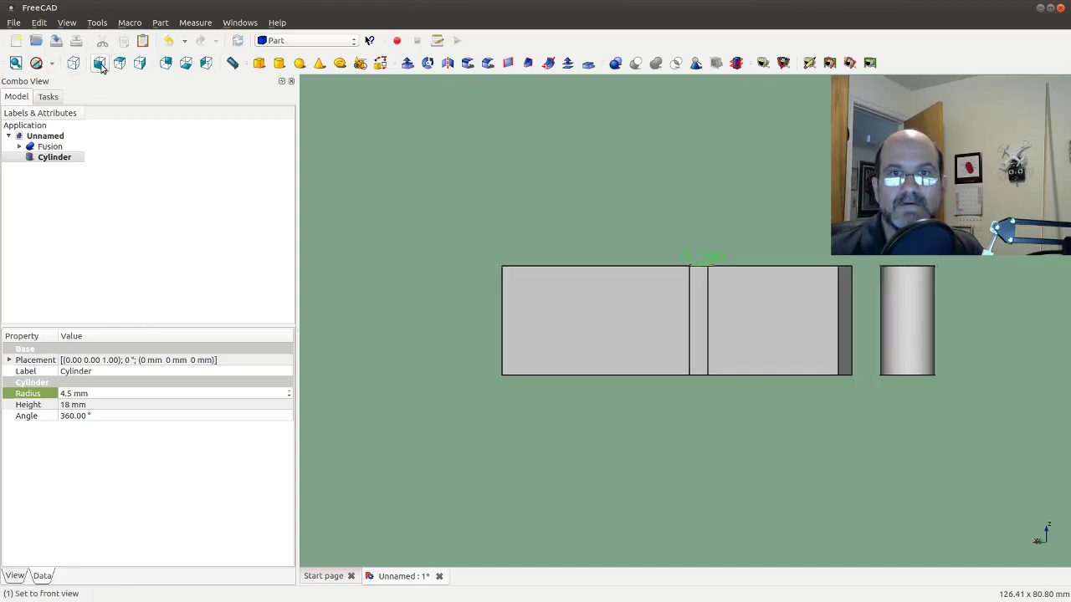
left_click(73, 64)
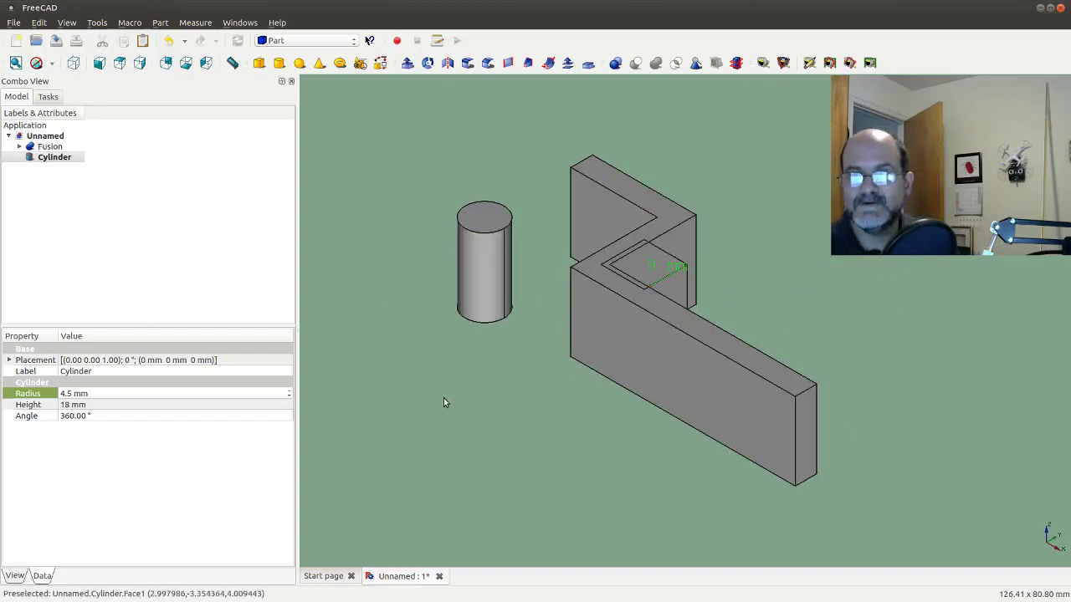
left_click(287, 361)
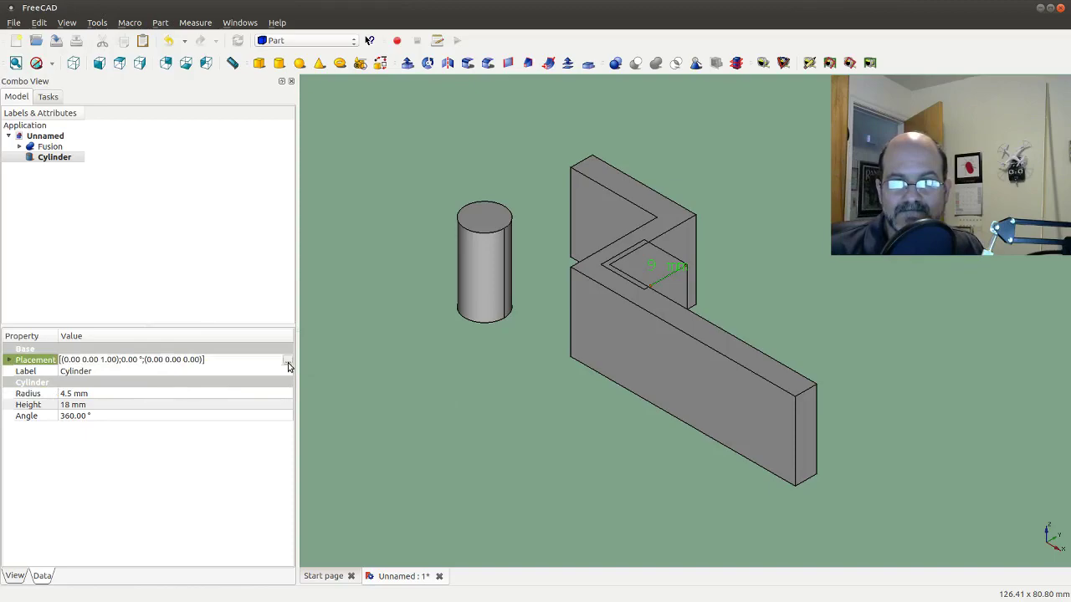
left_click(287, 362)
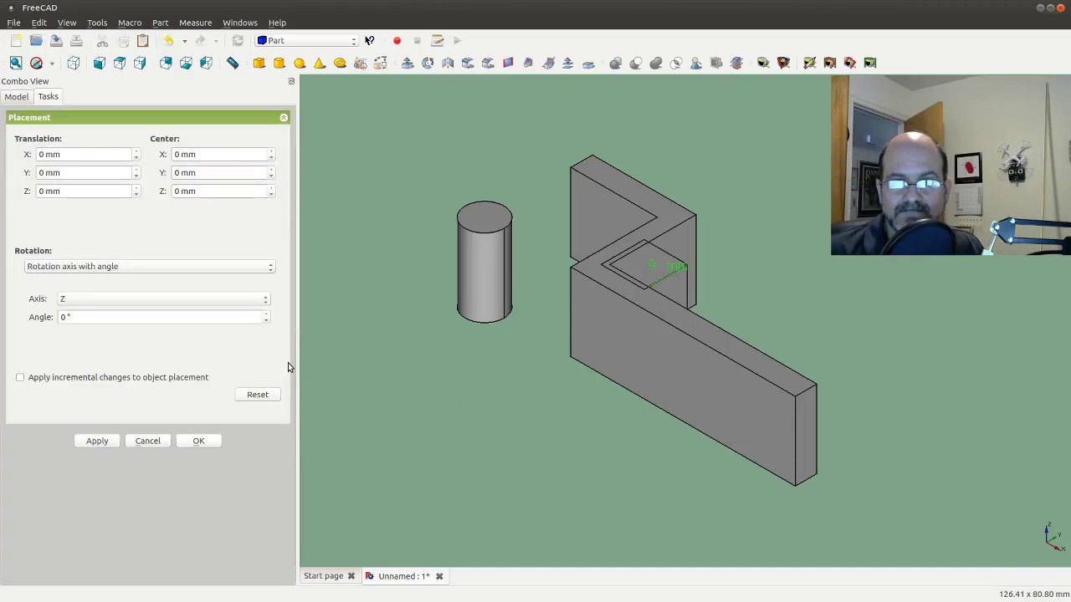
Enter trial cylinder offsets of X 20 mm and Y 10 mm.
double_click(43, 154)
type("20")
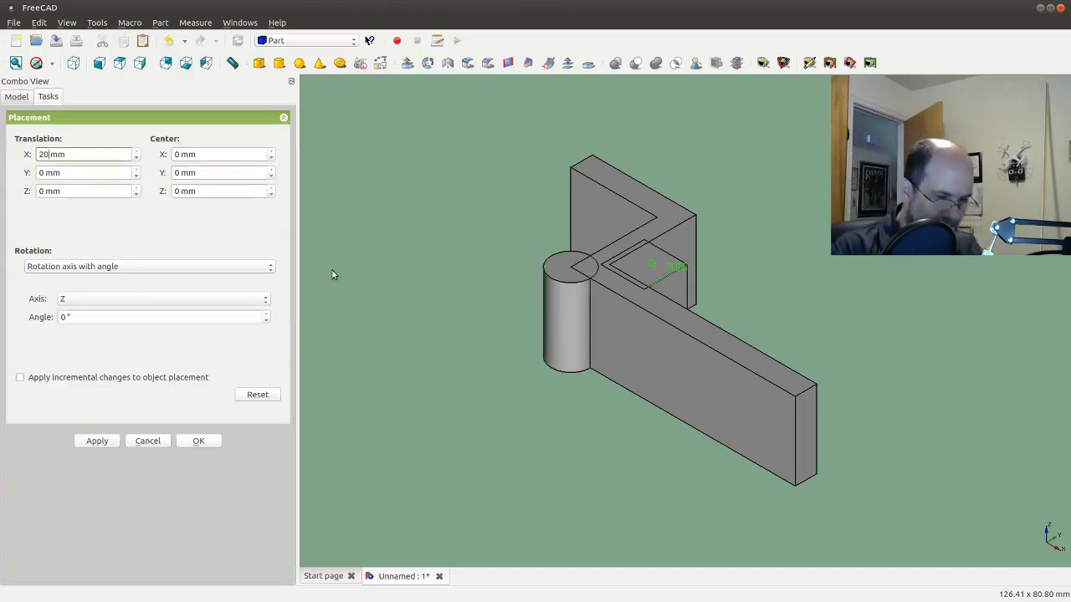
left_click(43, 173)
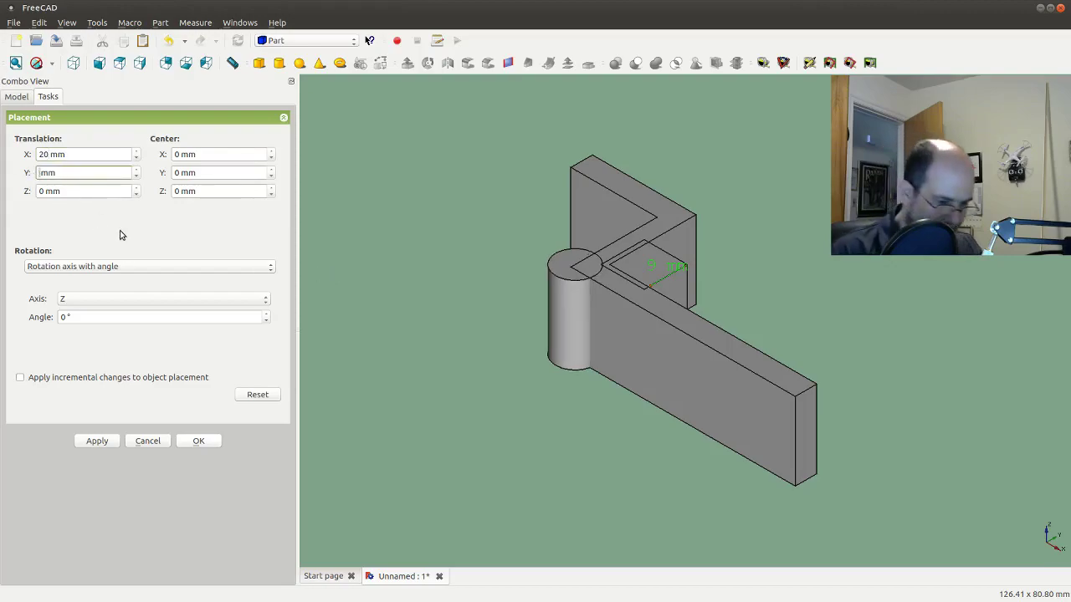
type("10")
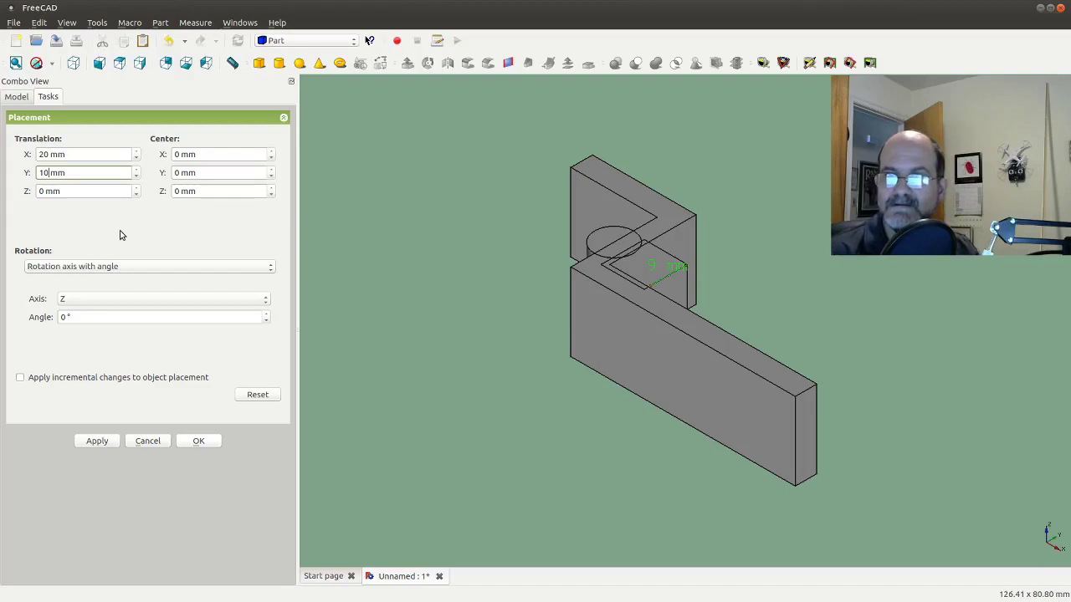
Step the X offset up to 29 mm, then cancel the placement changes.
left_click(50, 154)
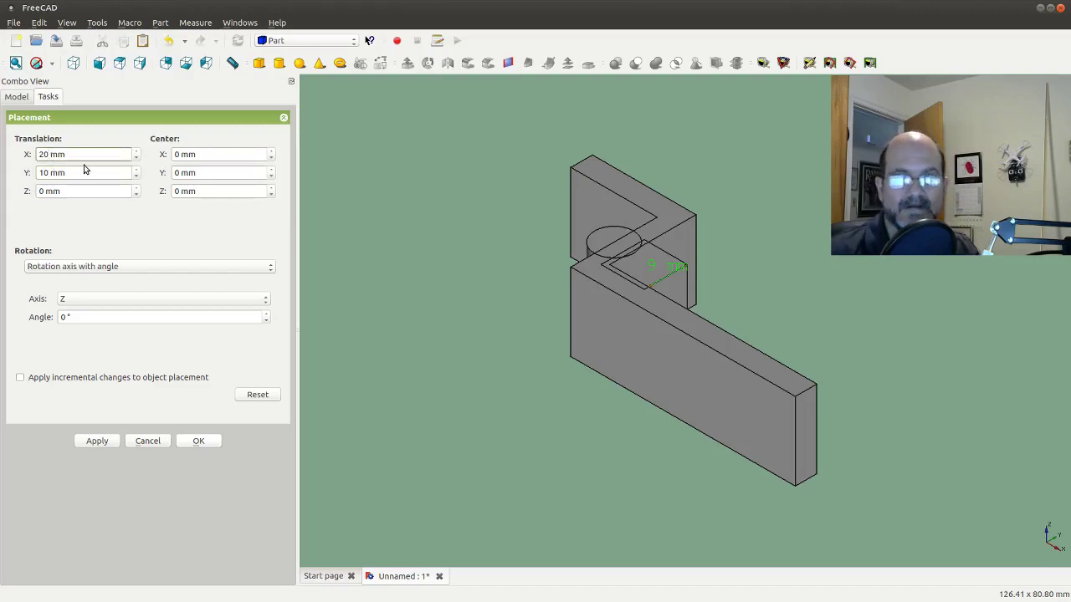
key("BackSpace")
type("5")
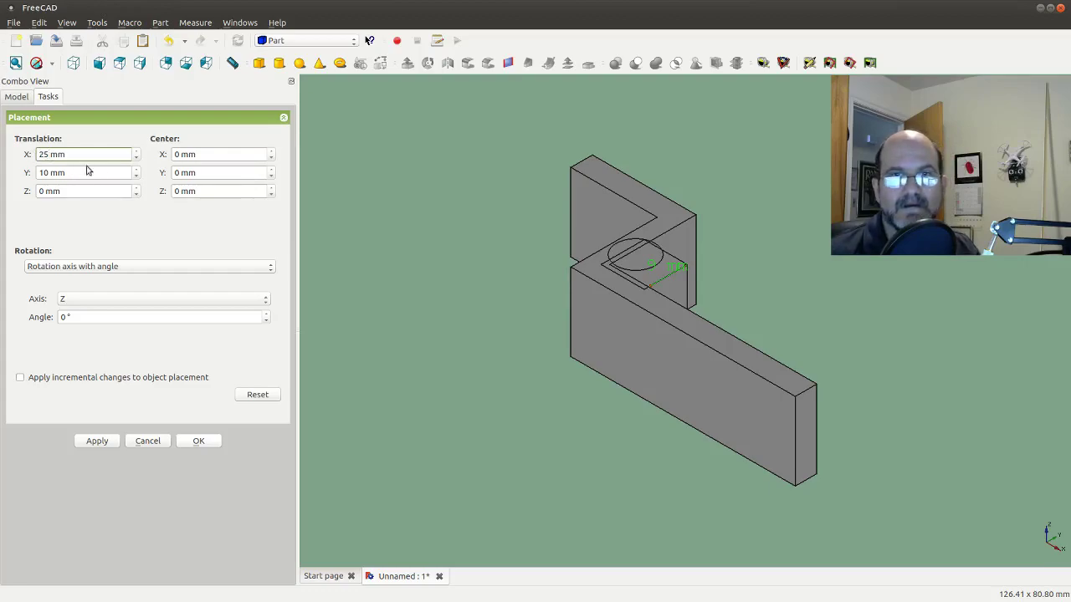
key("BackSpace")
type("6")
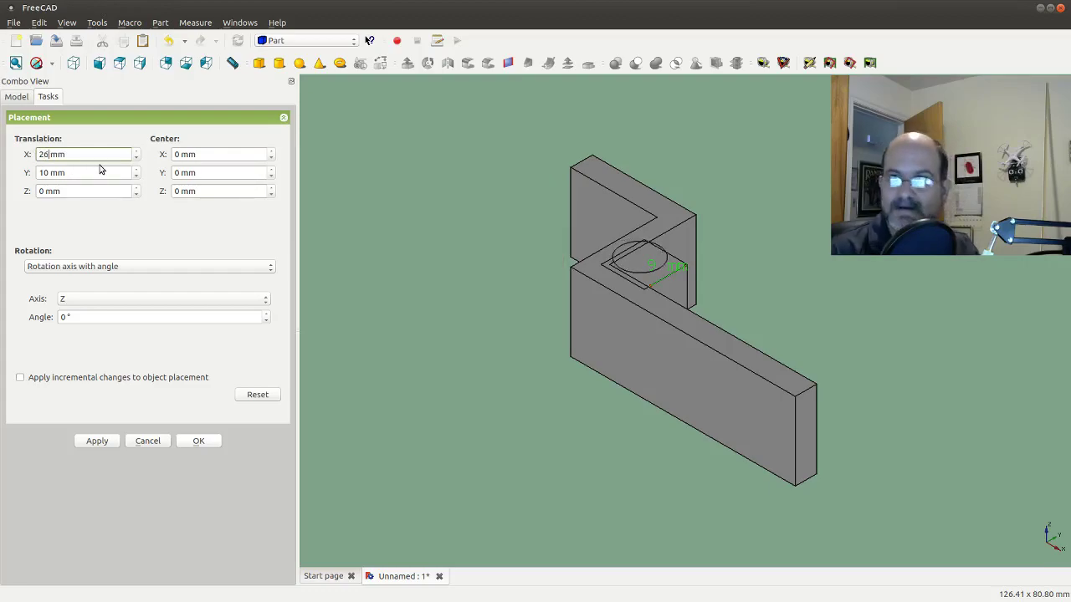
key("BackSpace")
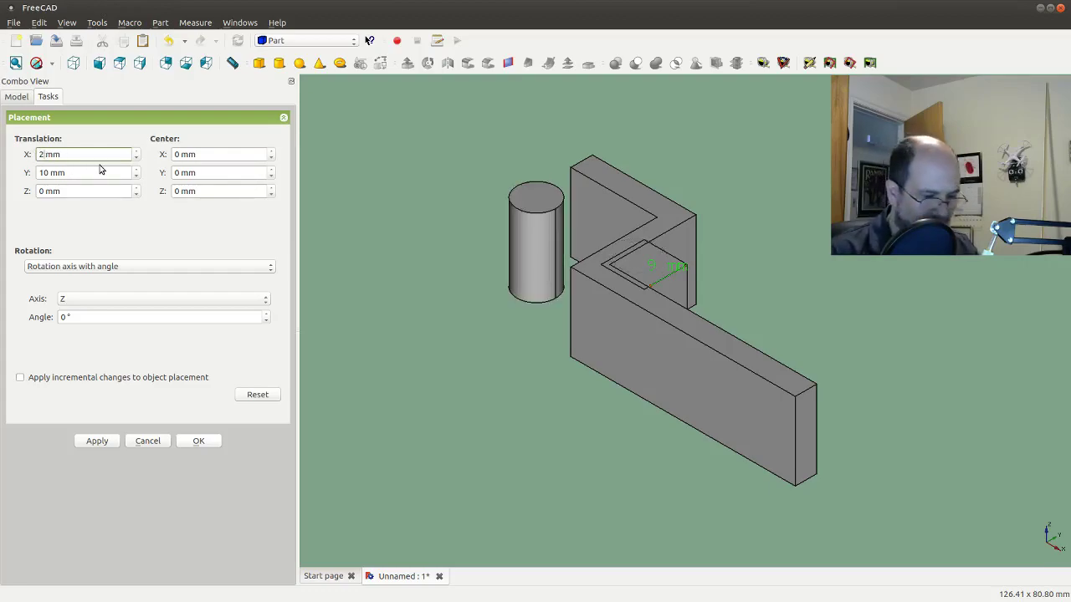
type("8")
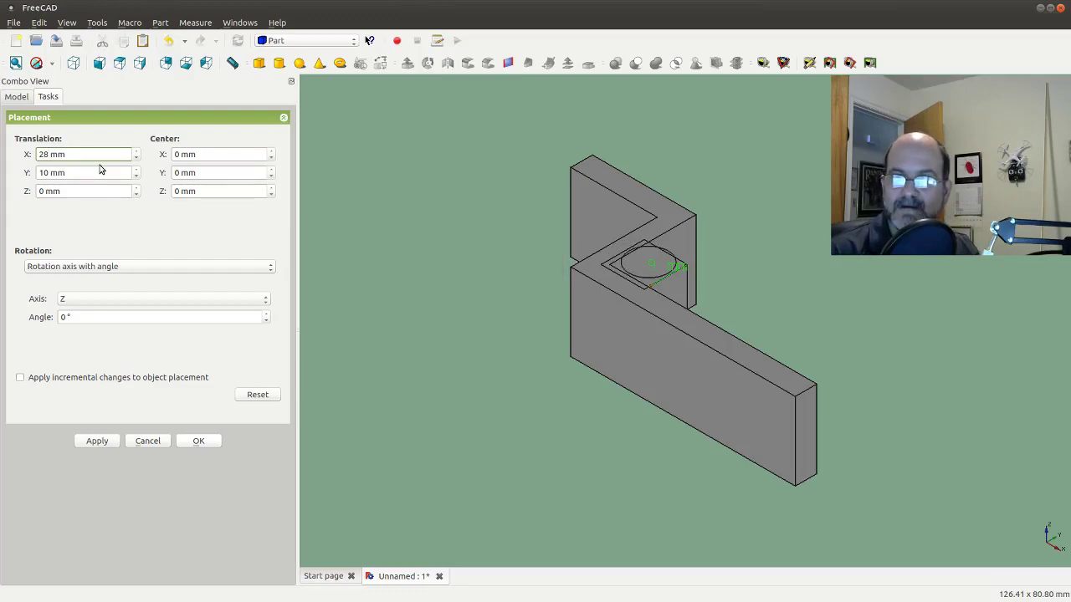
key("BackSpace")
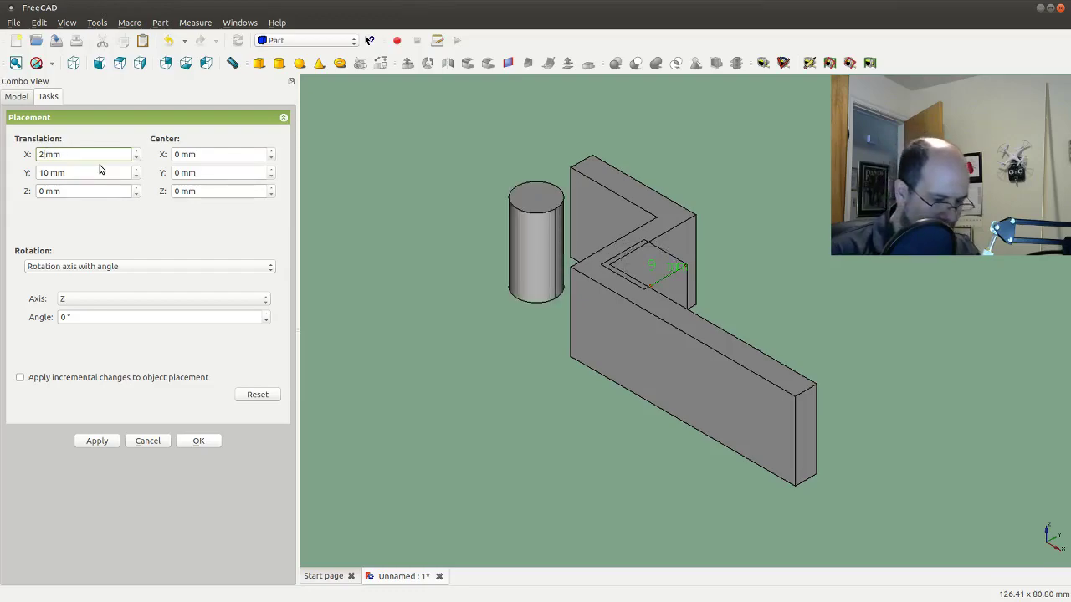
type("9")
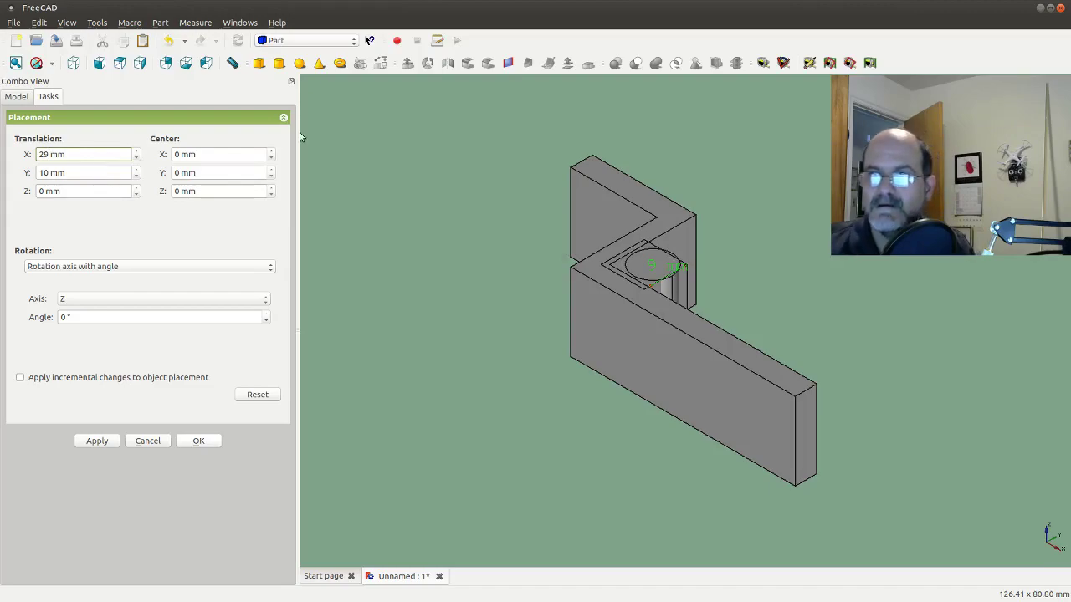
left_click(159, 441)
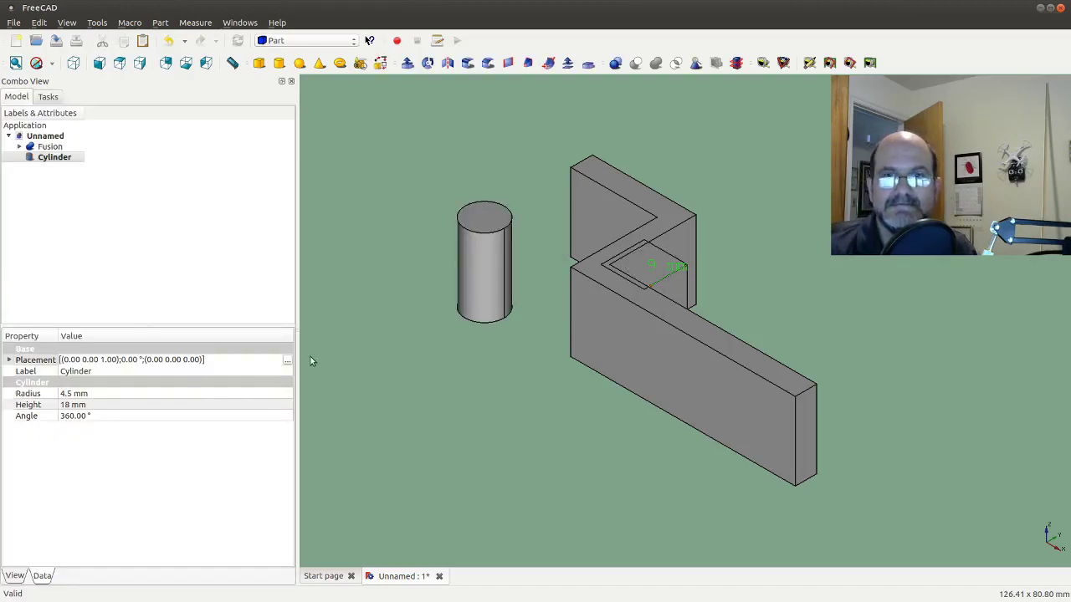
Reopen the cylinder's Placement and enter trial offsets X 27 mm, Y 9 mm.
left_click(287, 360)
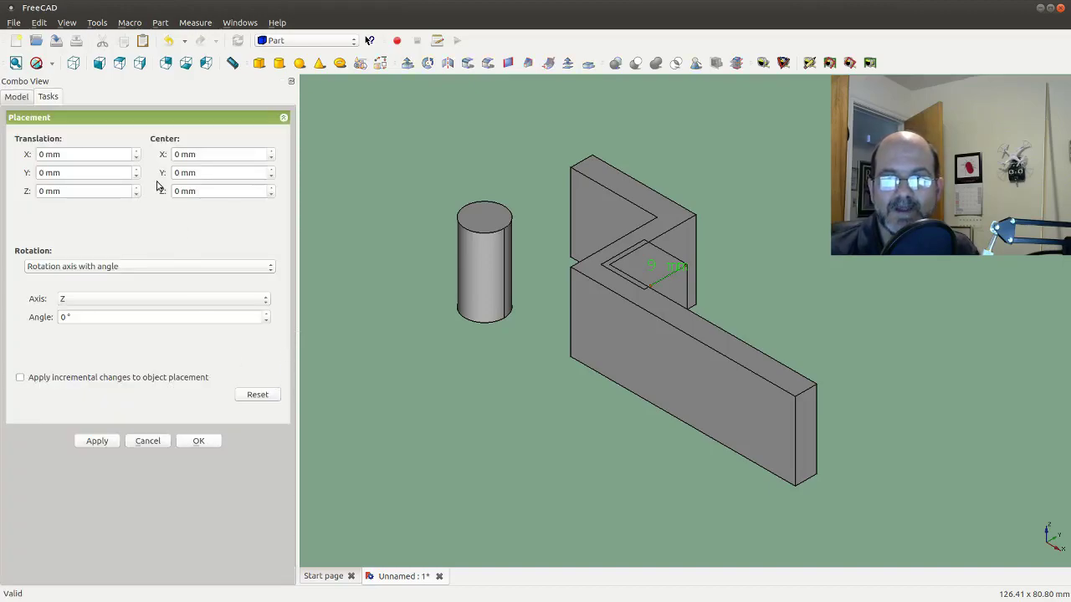
left_click(44, 154)
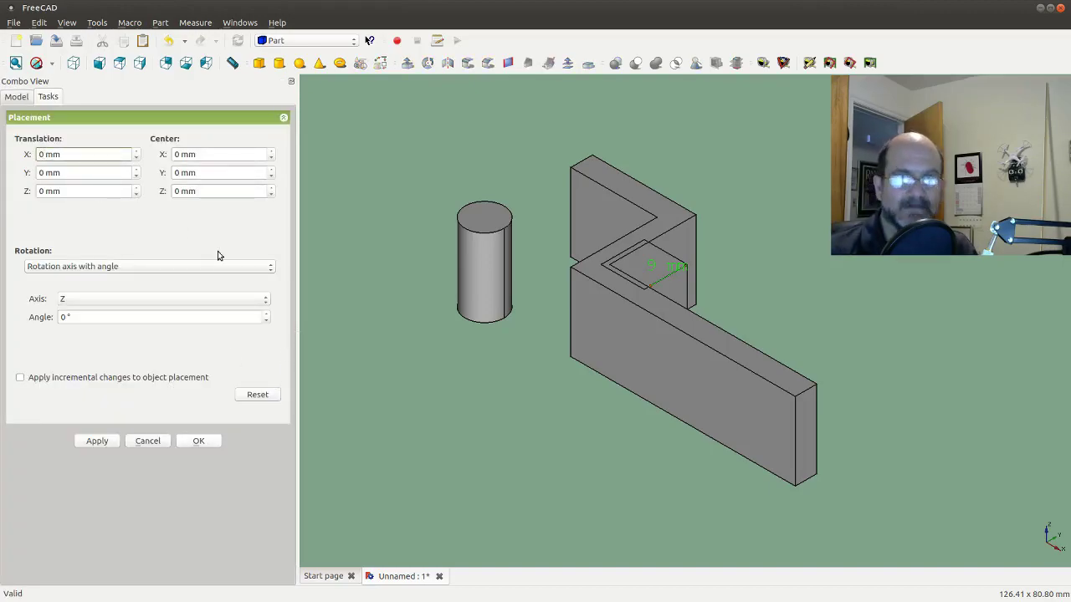
key("BackSpace")
type("23")
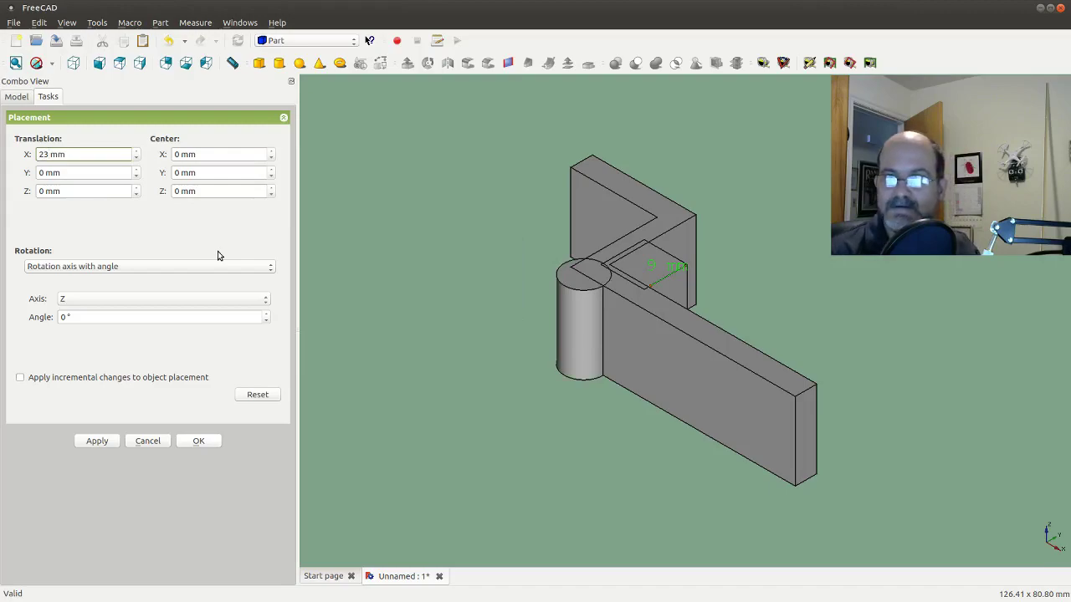
key("BackSpace")
type("7")
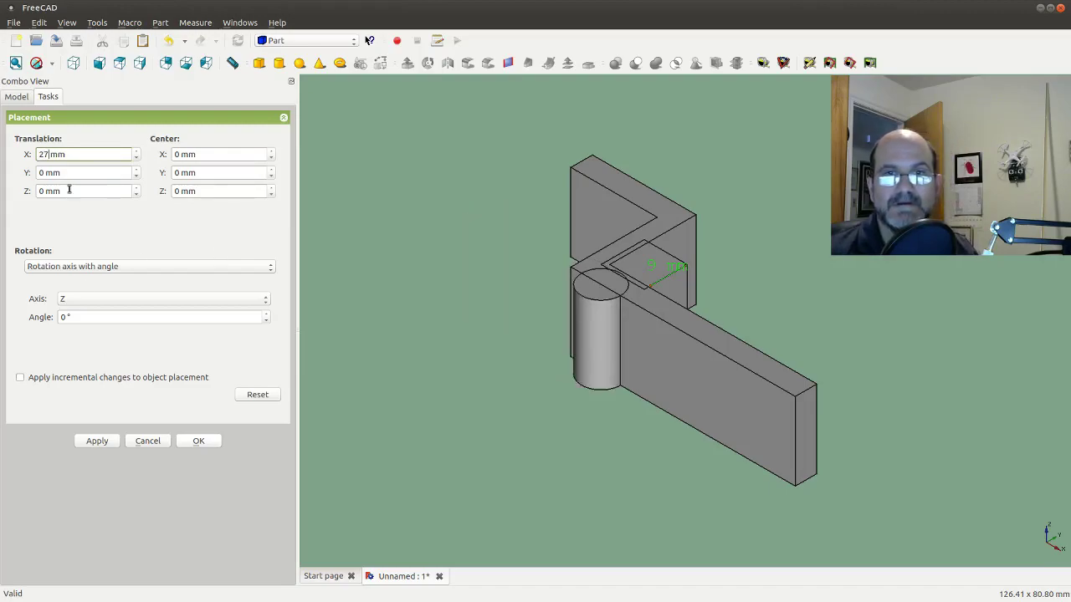
left_click(43, 172)
key("BackSpace")
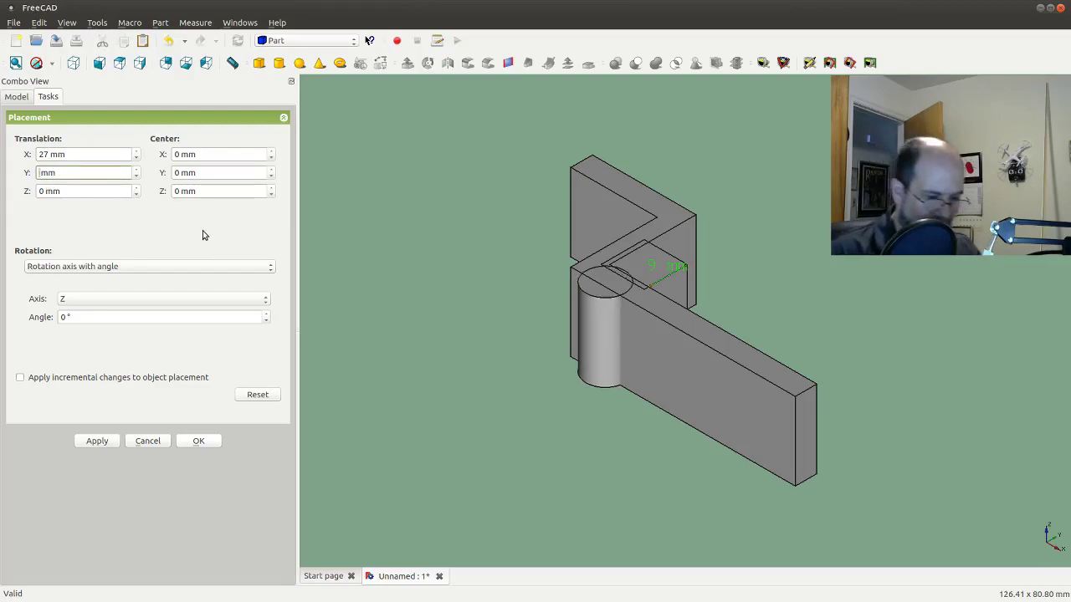
type("9")
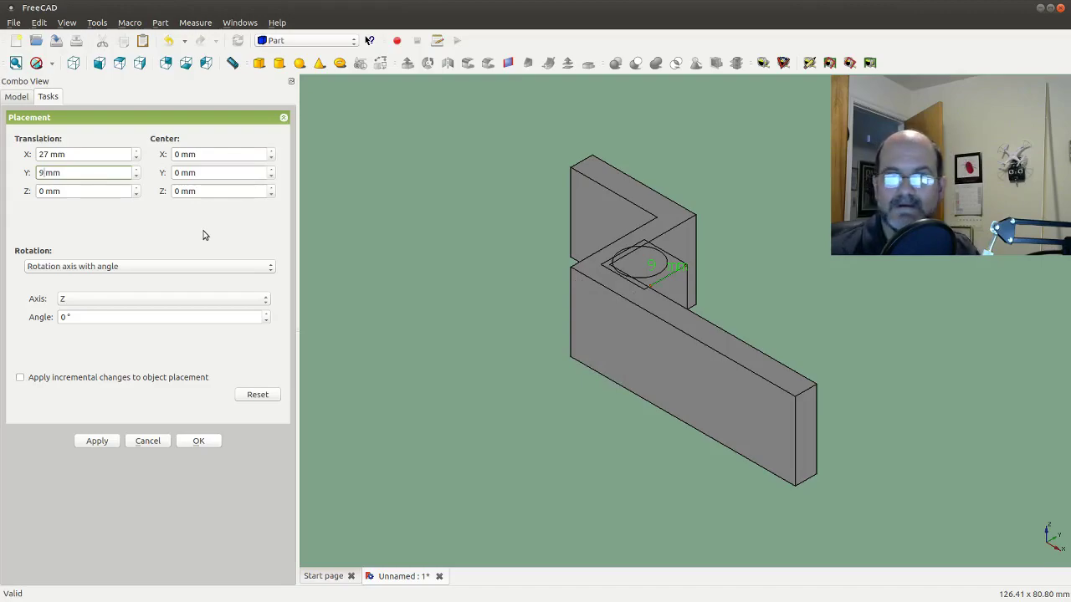
Correct the offsets to X 29 mm and Y 10 mm, then apply and confirm.
left_click(47, 155)
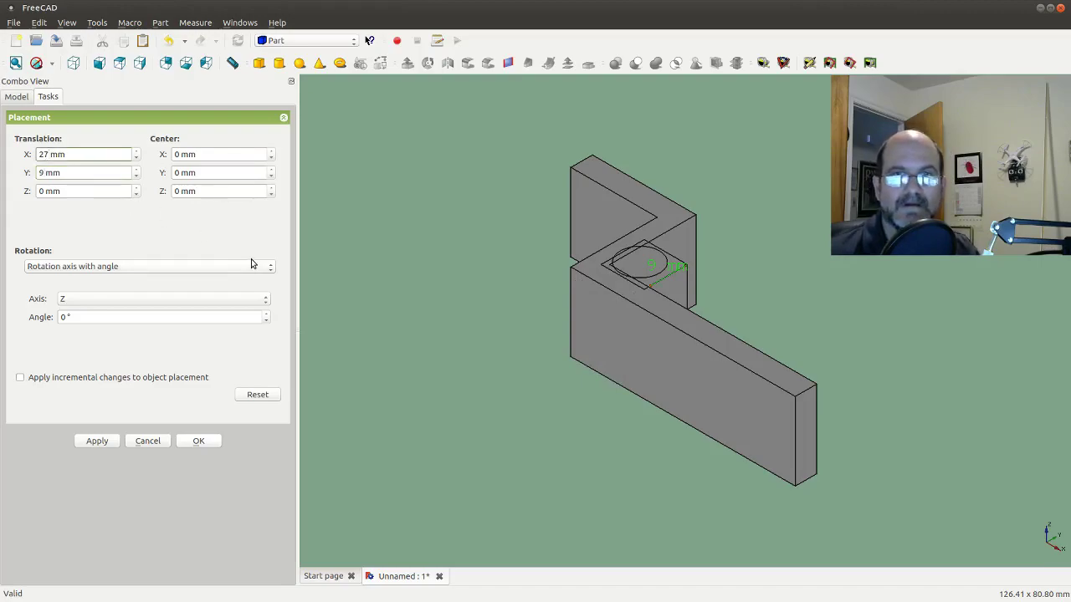
key("BackSpace")
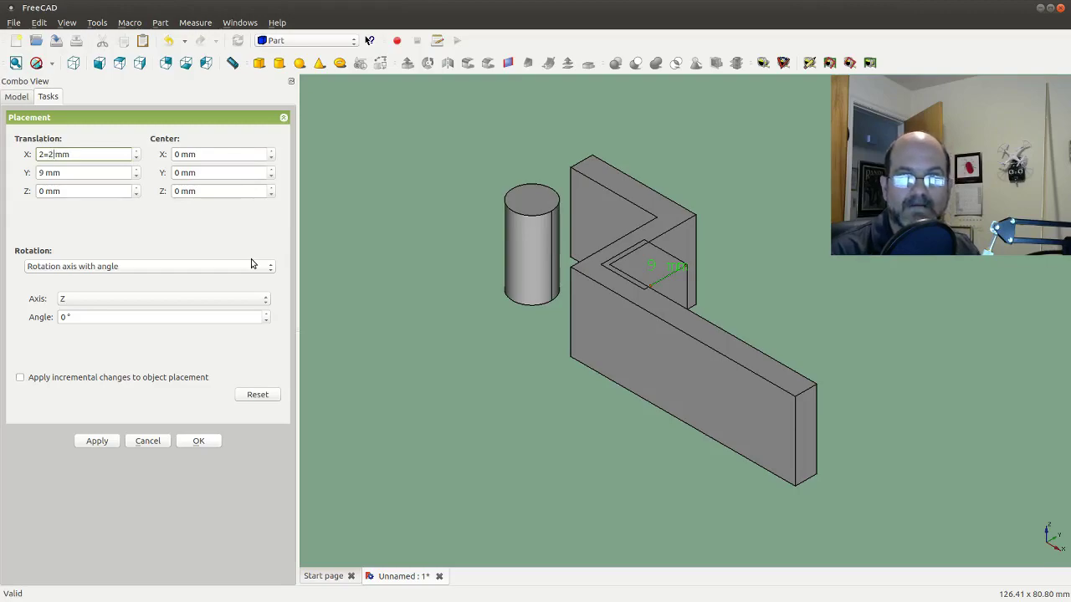
type("8")
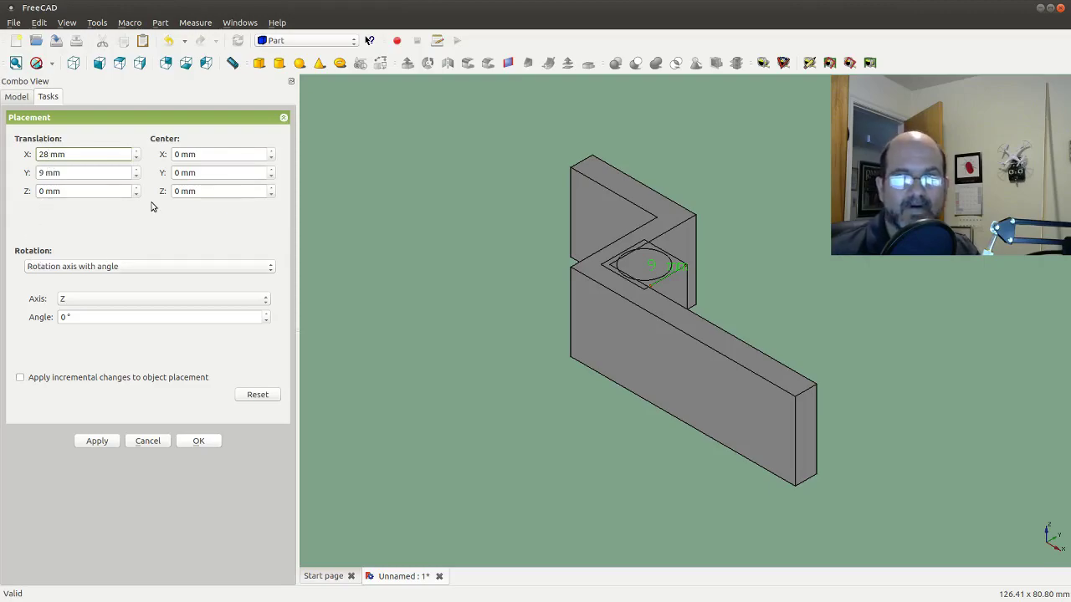
key("BackSpace")
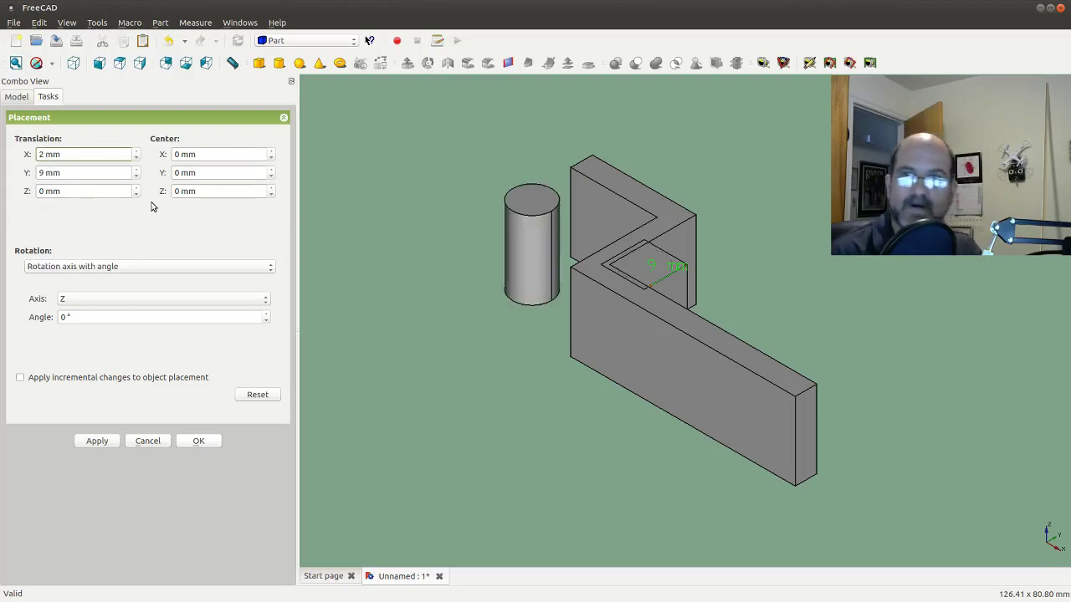
type("9")
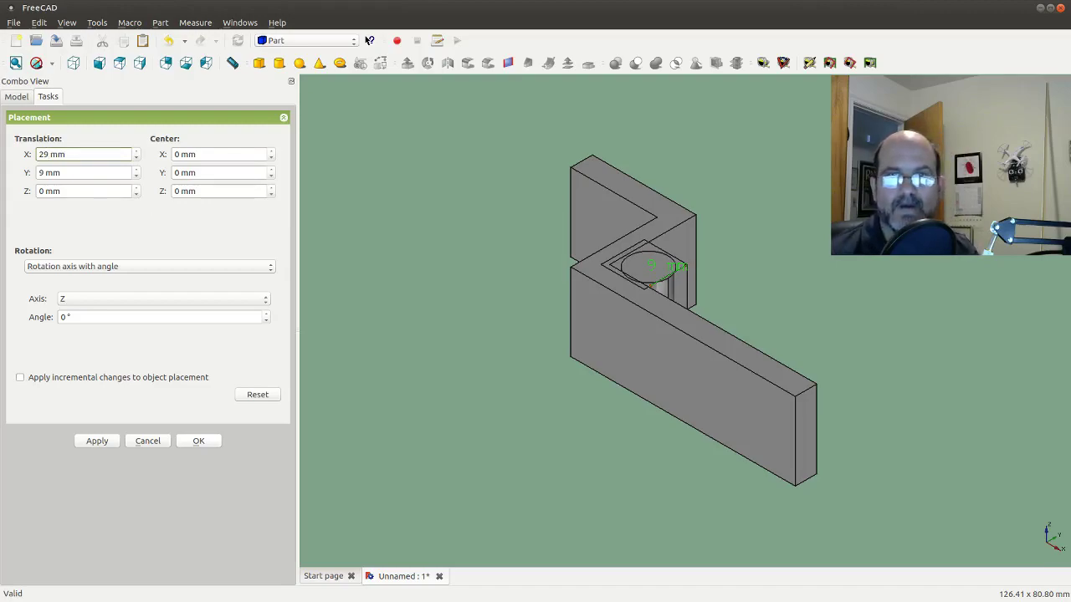
left_click(46, 173)
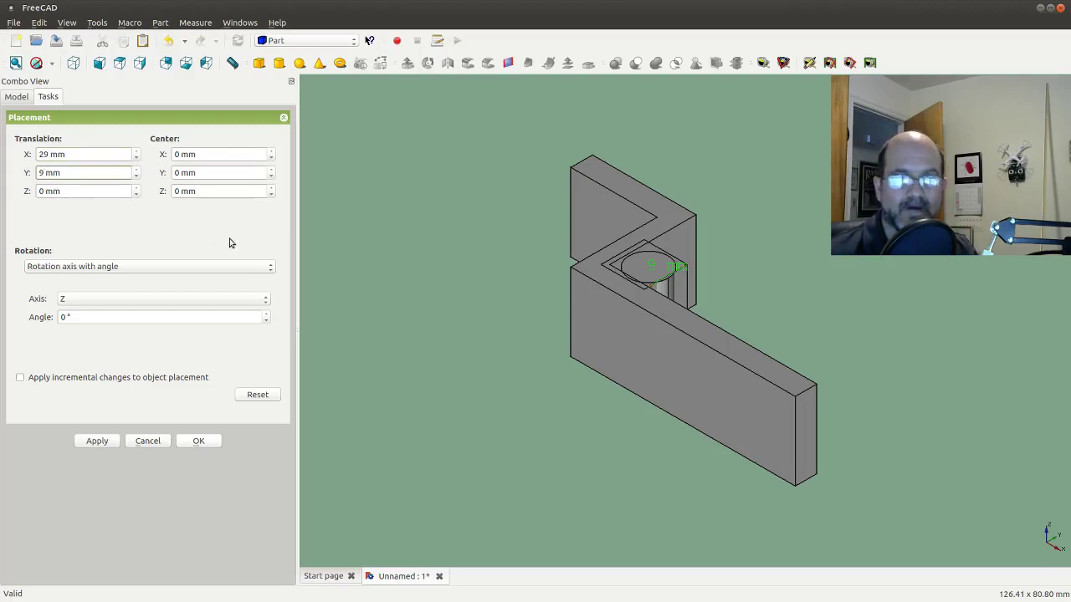
key("BackSpace")
type("10")
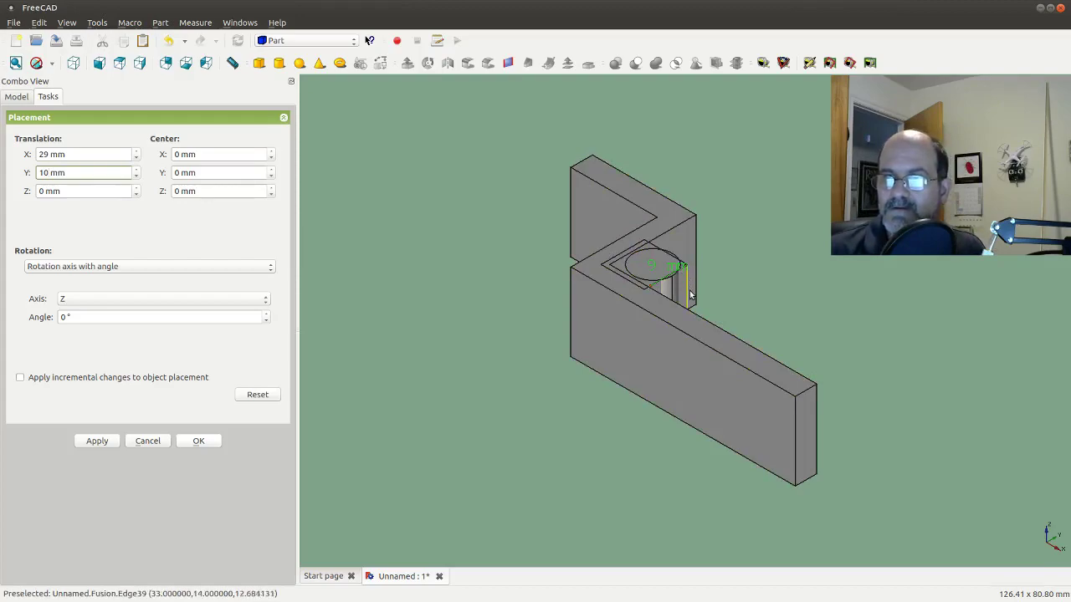
left_click(92, 446)
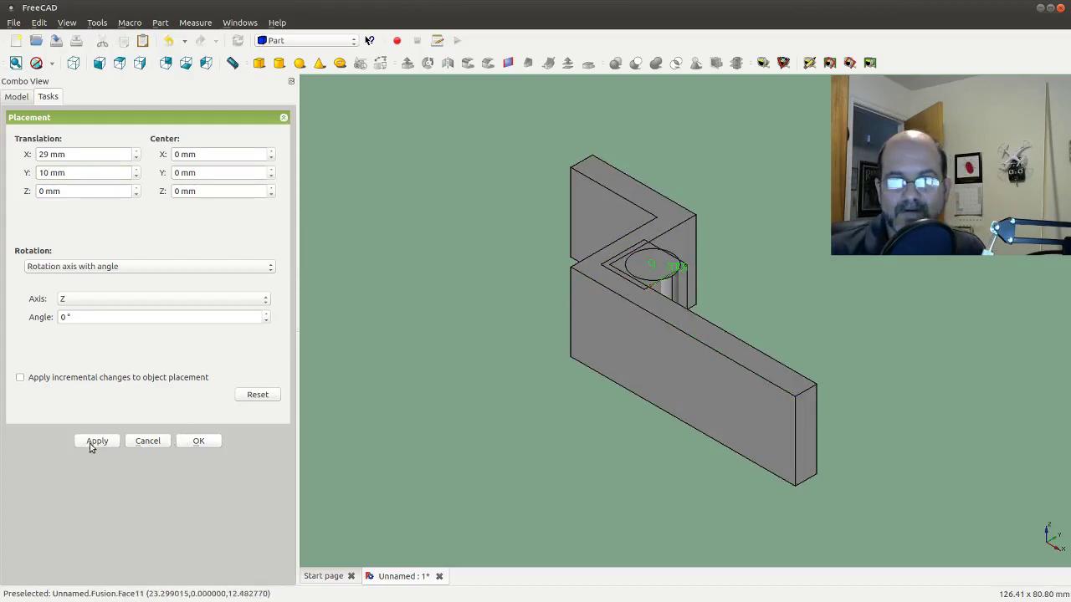
left_click(196, 442)
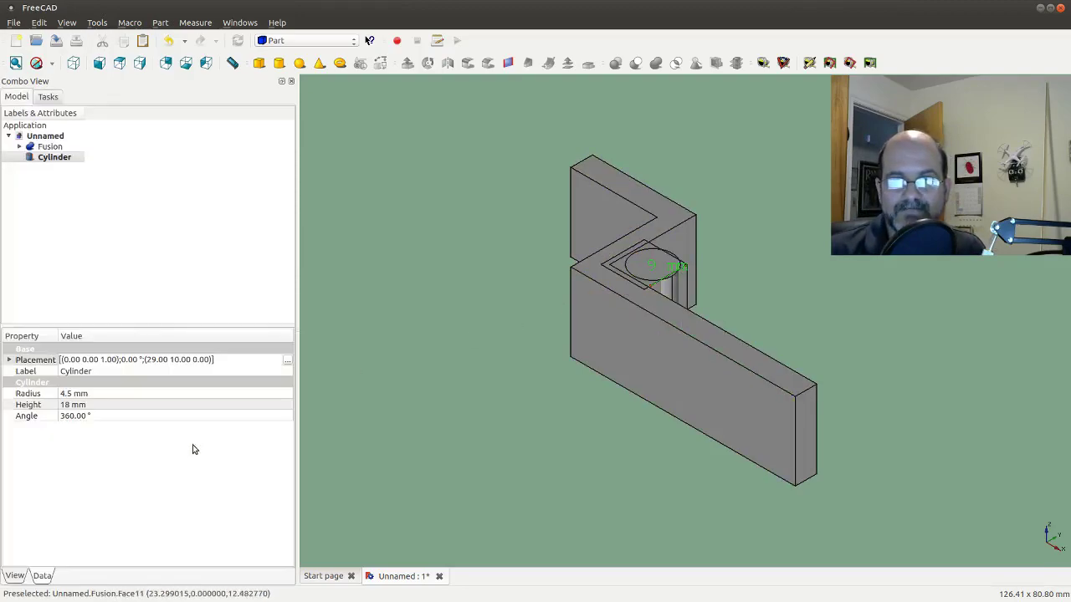
Raise the cylinder's Radius to 6 mm and reopen its Placement panel.
left_click(71, 394)
type("5")
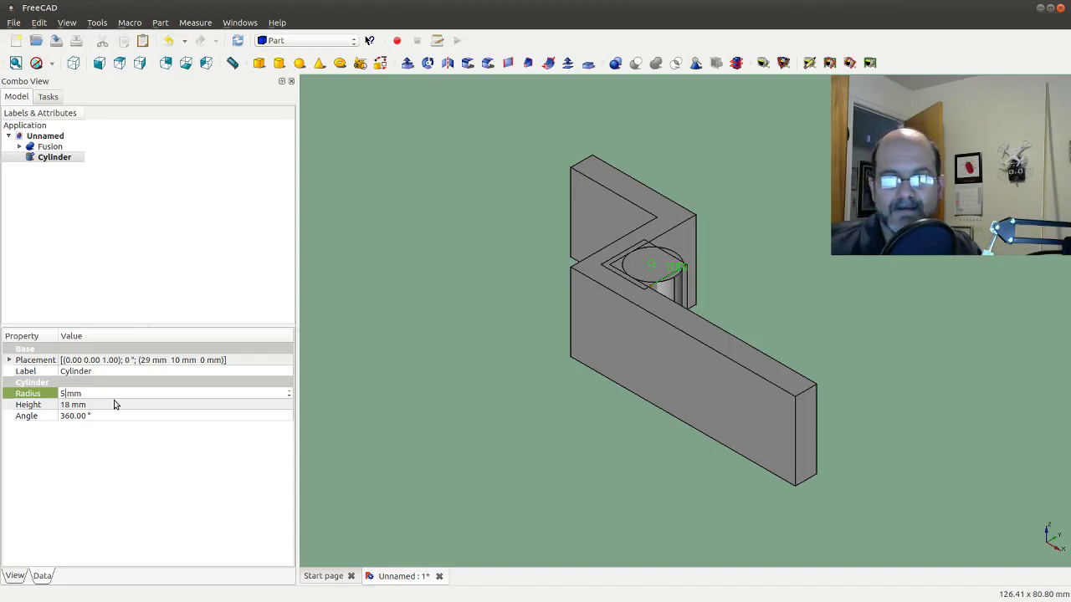
key("Up")
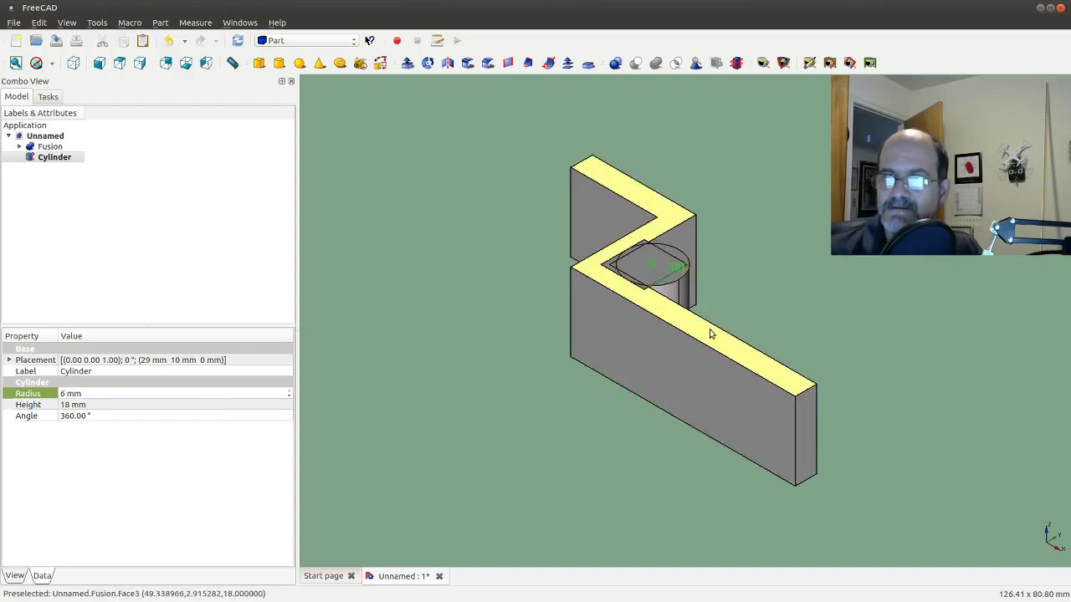
key("Return")
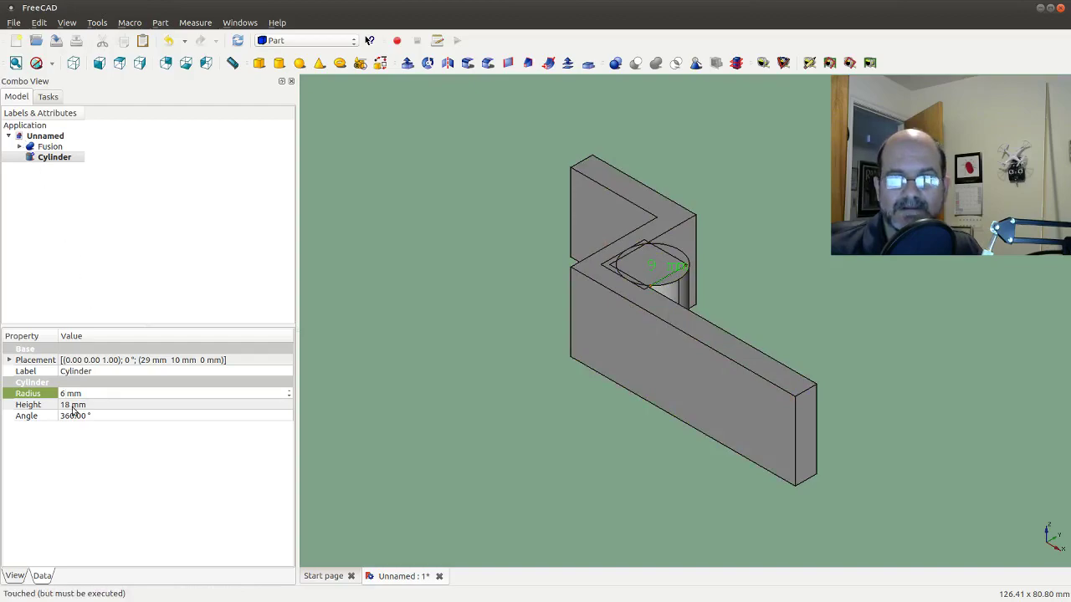
left_click(195, 360)
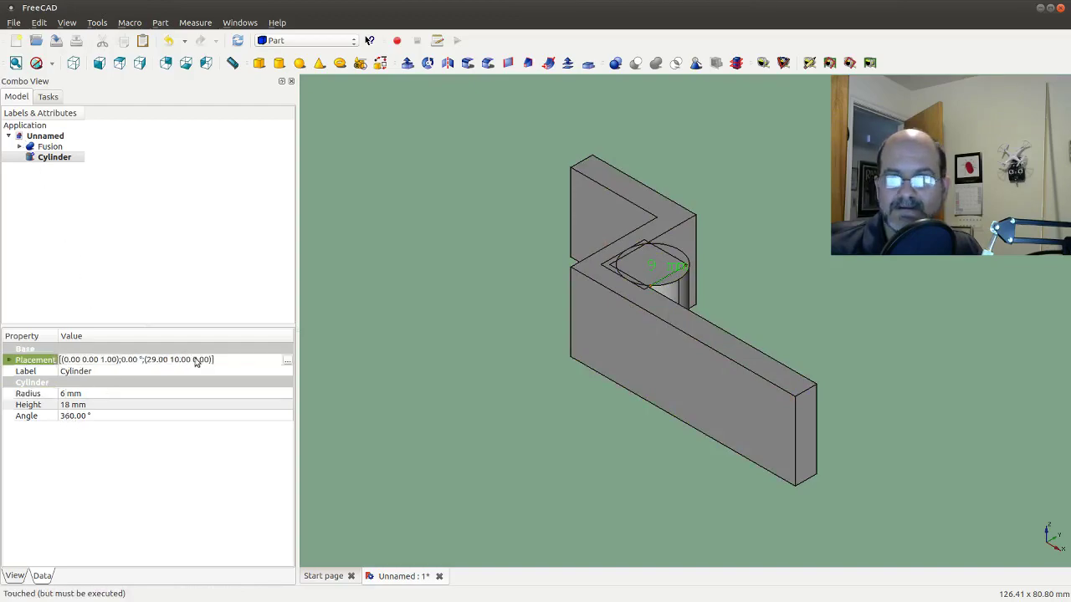
left_click(286, 360)
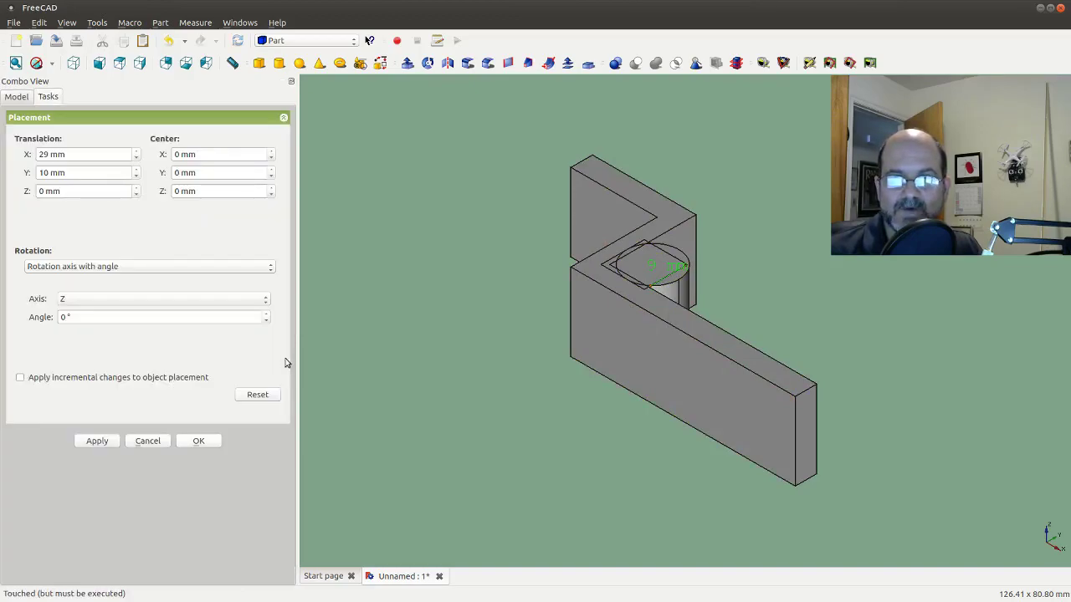
Try cylinder offsets X 30 mm and Y 11 mm, then cancel to keep 29, 10 mm.
left_click(51, 156)
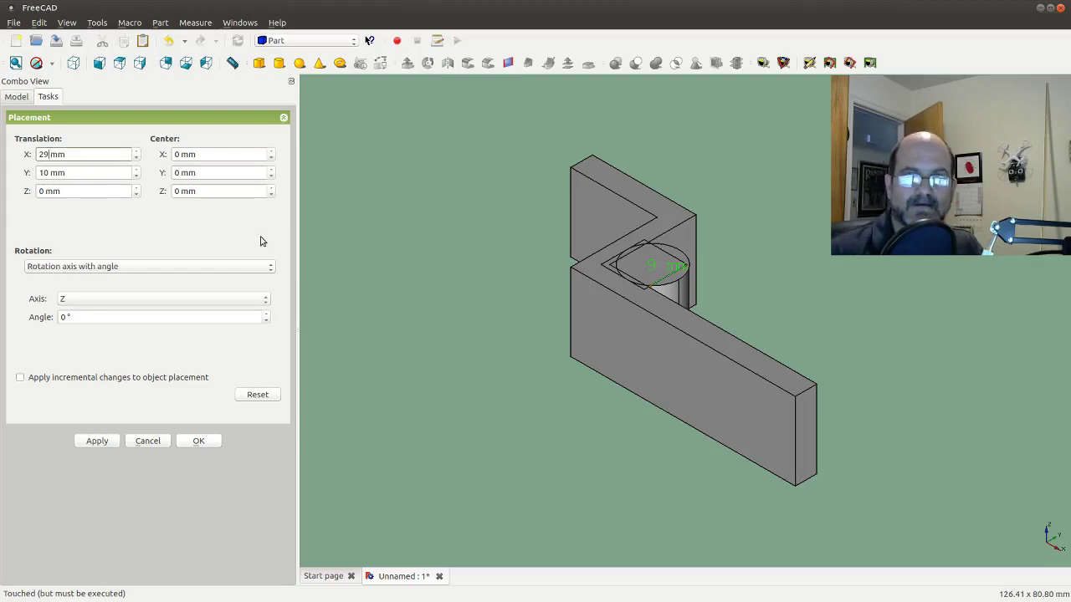
key("BackSpace")
key("BackSpace")
type("30")
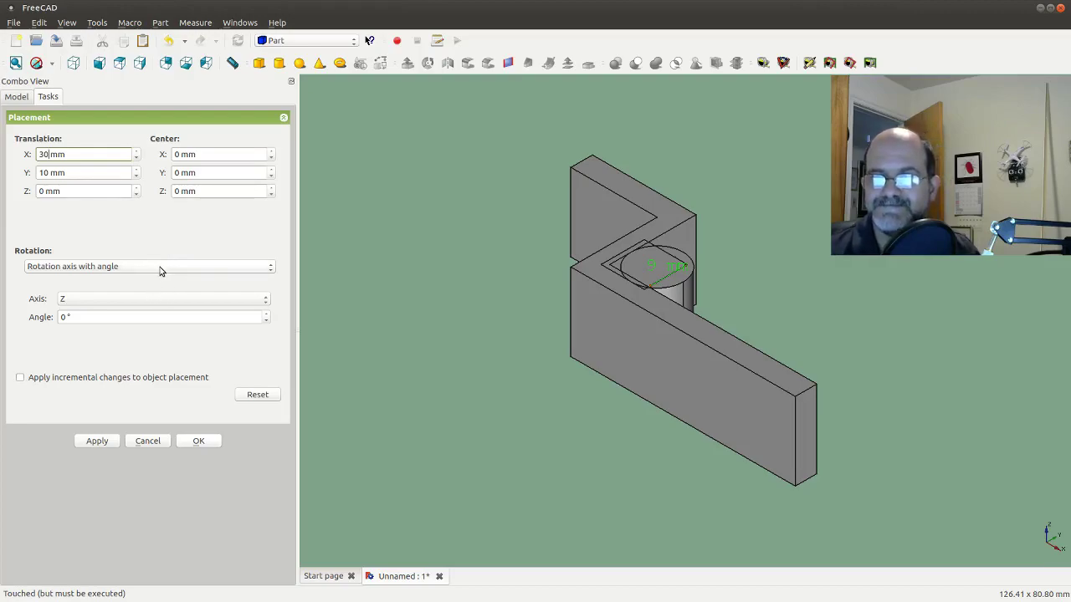
left_click(46, 172)
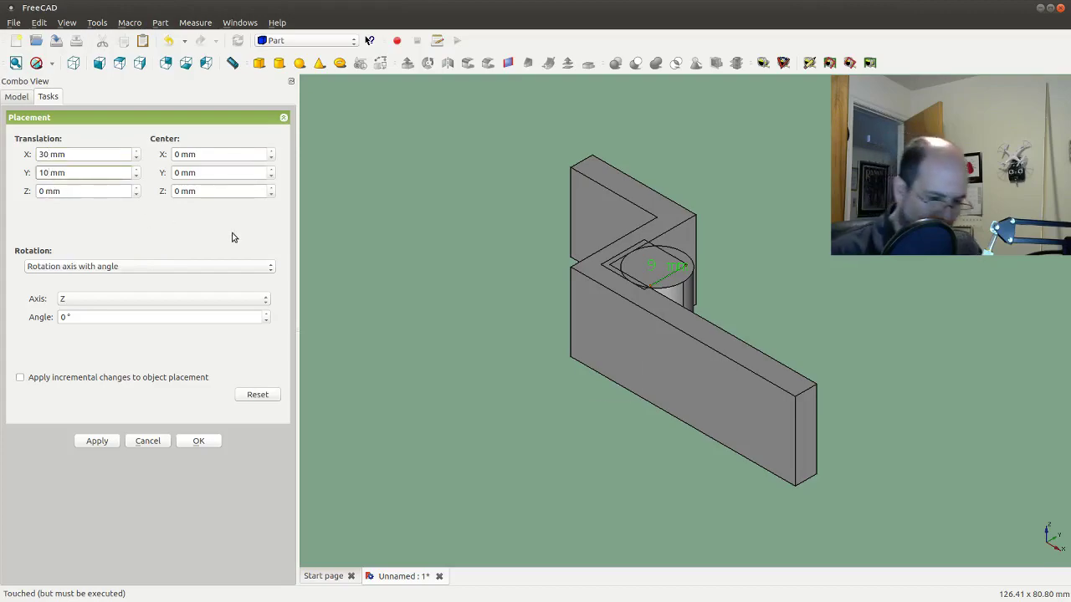
key("BackSpace")
type("1")
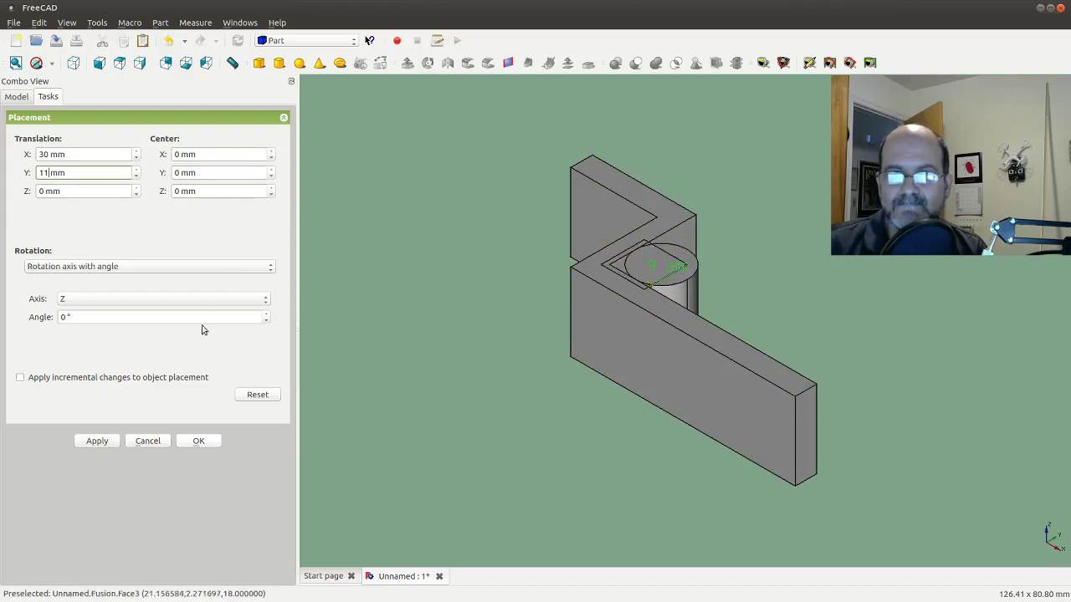
left_click(165, 441)
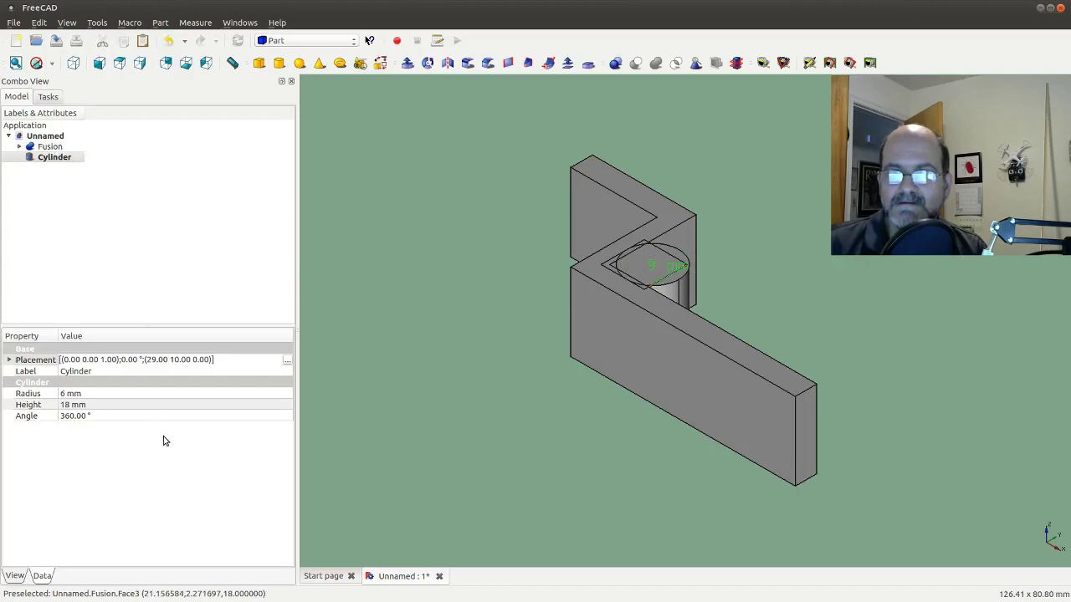
Enter 8 mm as the Cylinder's Radius in the Data properties.
left_click(64, 394)
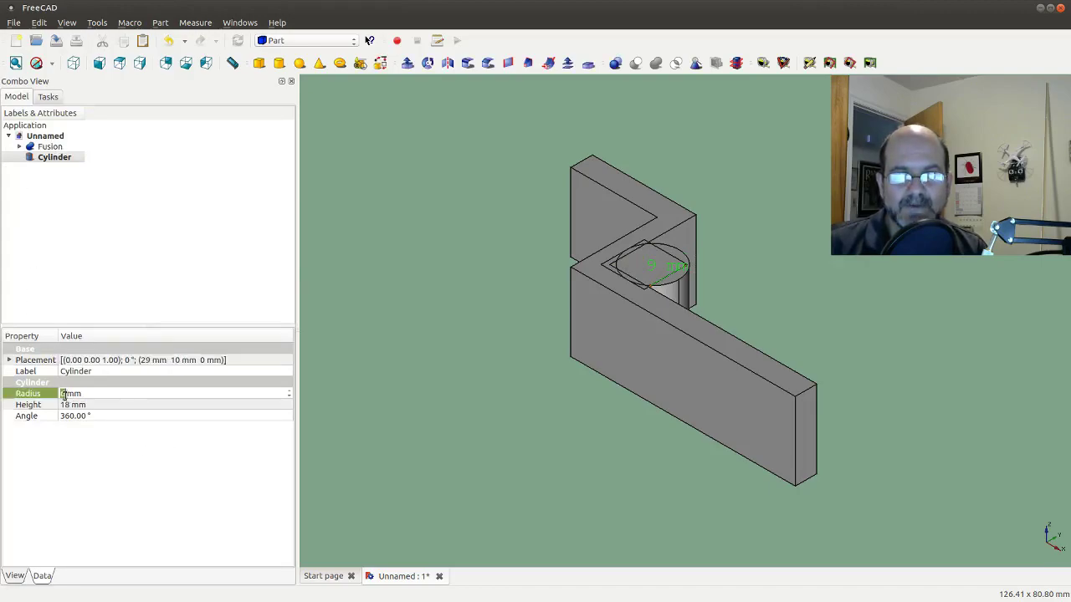
type("8")
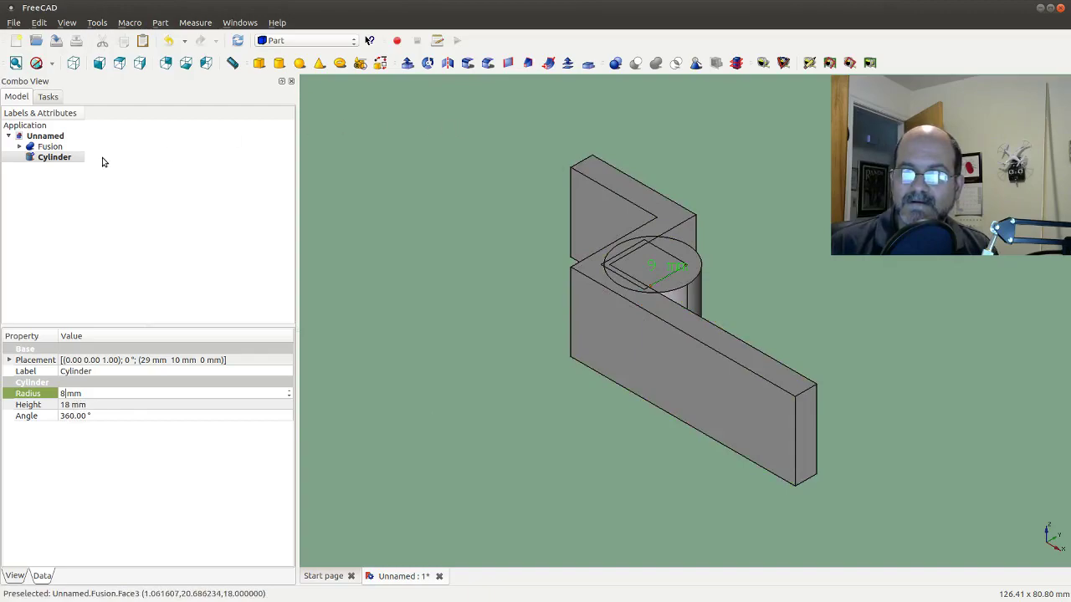
Open the cylinder's Placement and set Translation X to 32 mm.
left_click(285, 365)
left_click(287, 361)
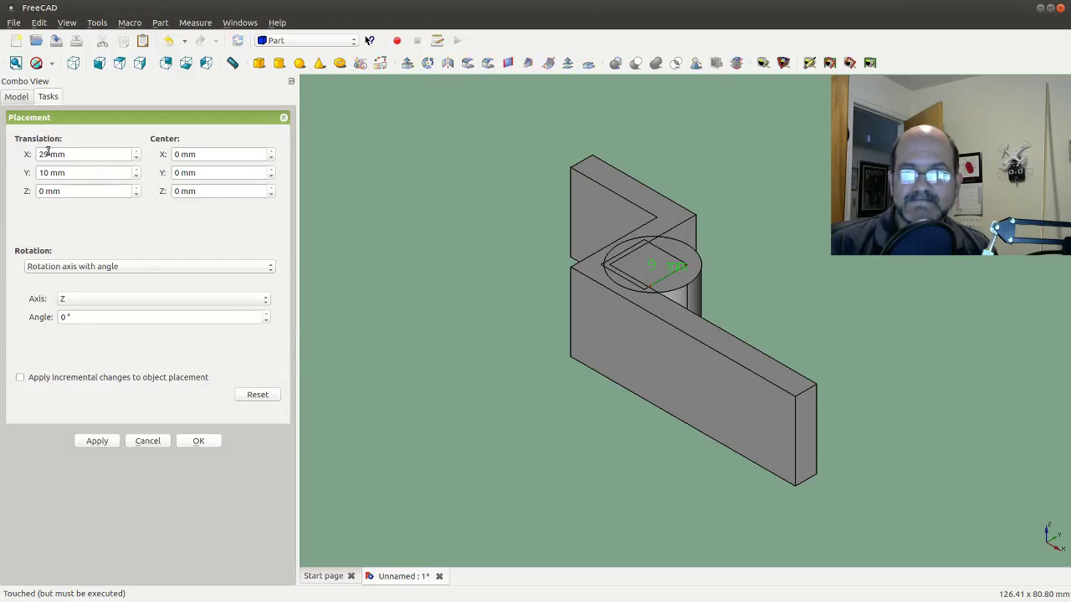
left_click(48, 154)
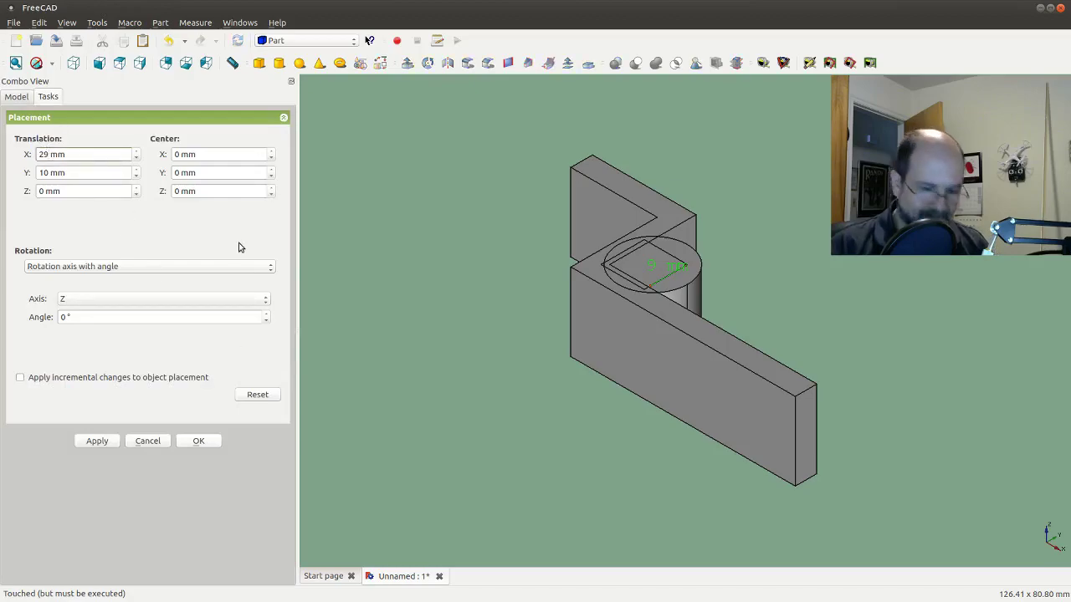
key("BackSpace")
key("BackSpace")
type("31")
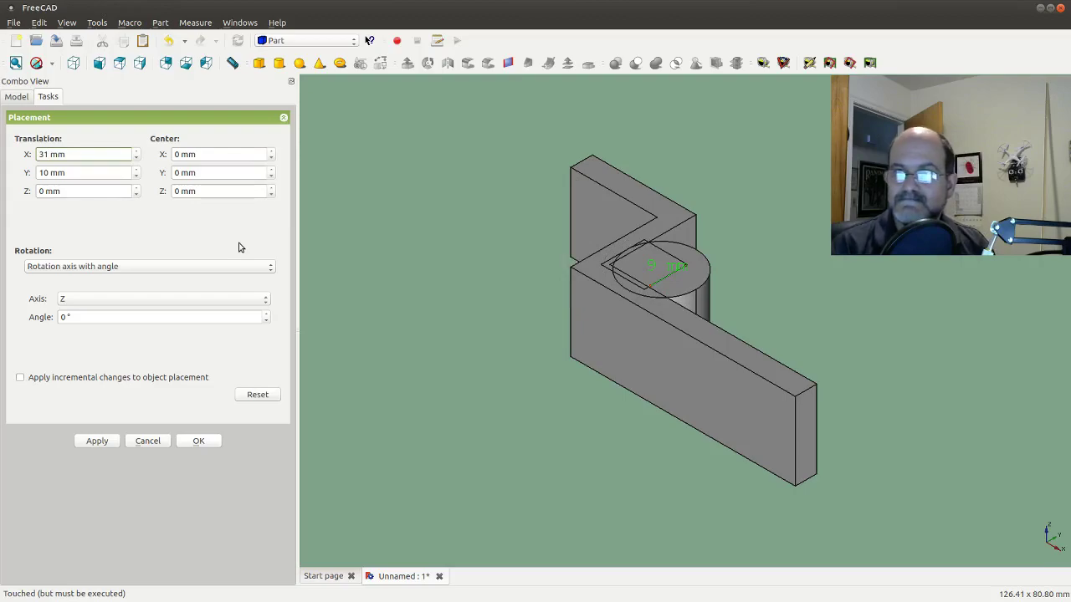
key("BackSpace")
type("2")
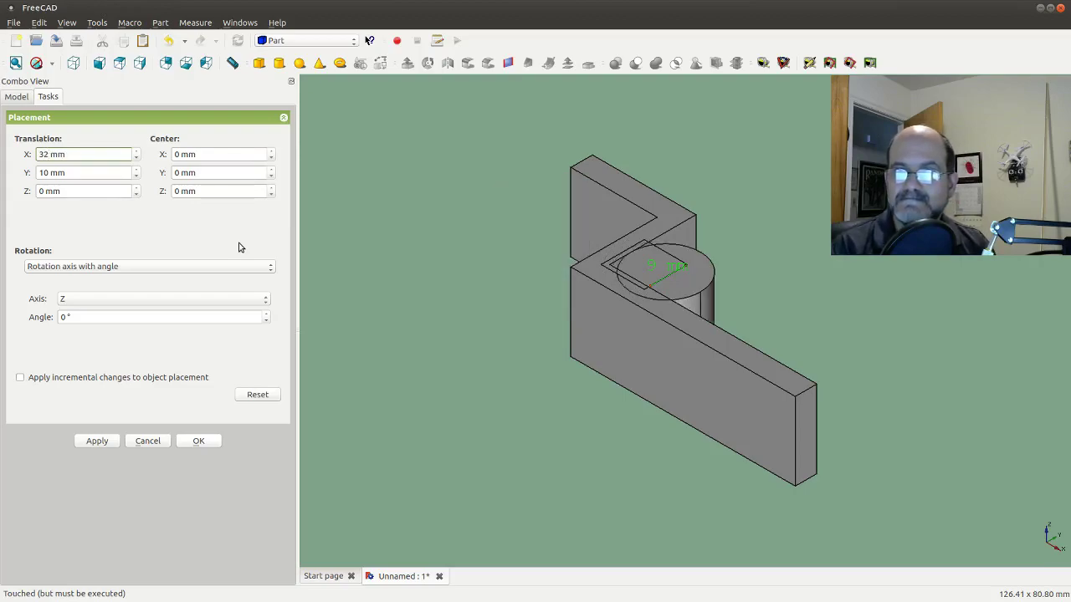
Set Translation Y to 13 mm and select the cylinder's top face.
left_click(47, 174)
key("BackSpace")
type("2")
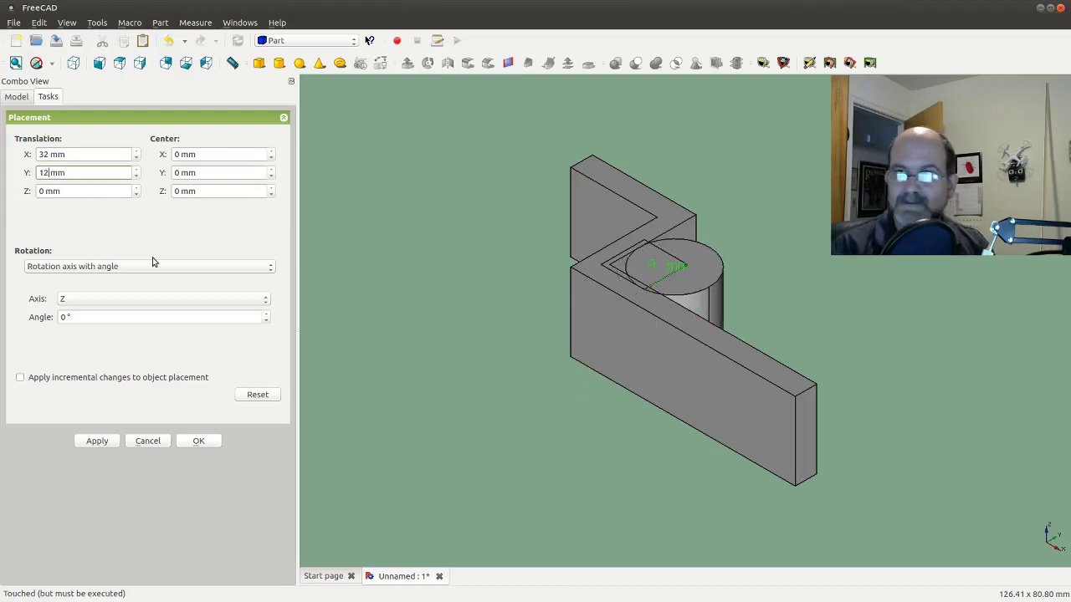
key("BackSpace")
type("3")
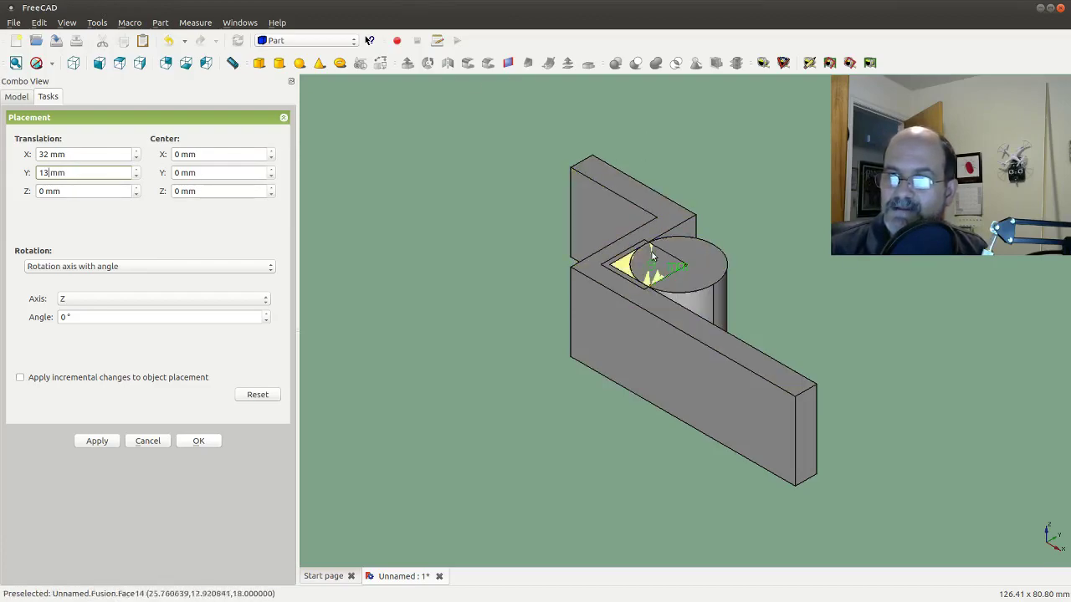
left_click(702, 270)
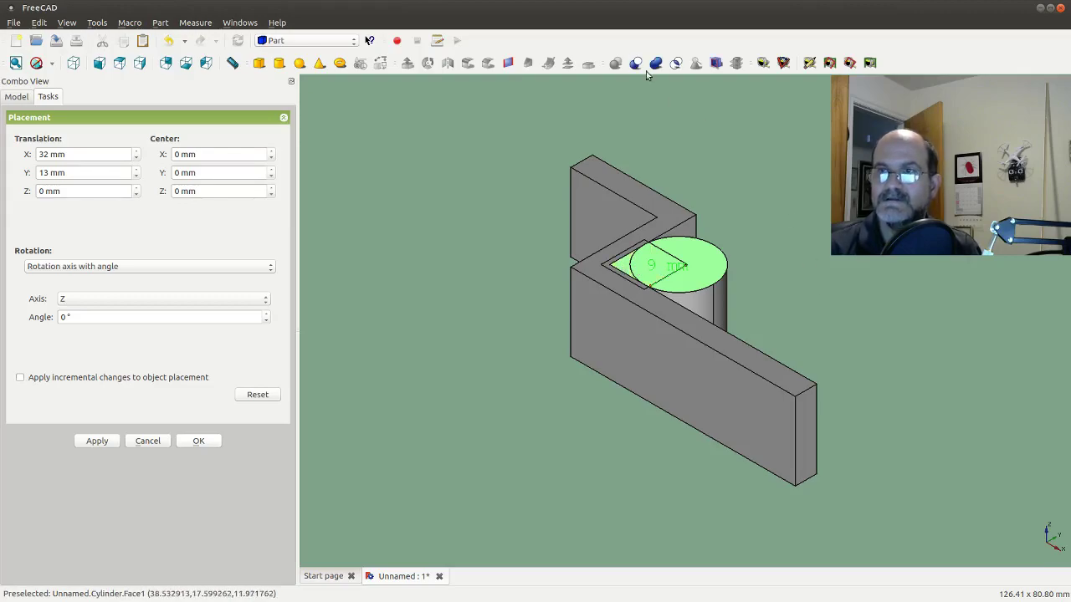
Run Part Cut, undo it, and cancel the placement edits.
left_click(636, 63)
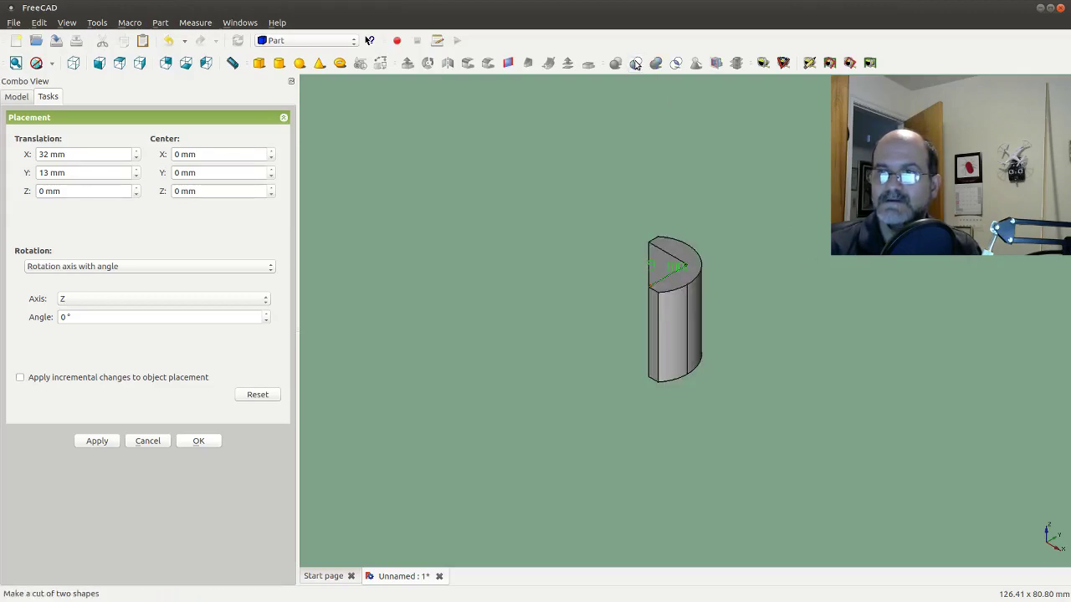
key("ctrl+z")
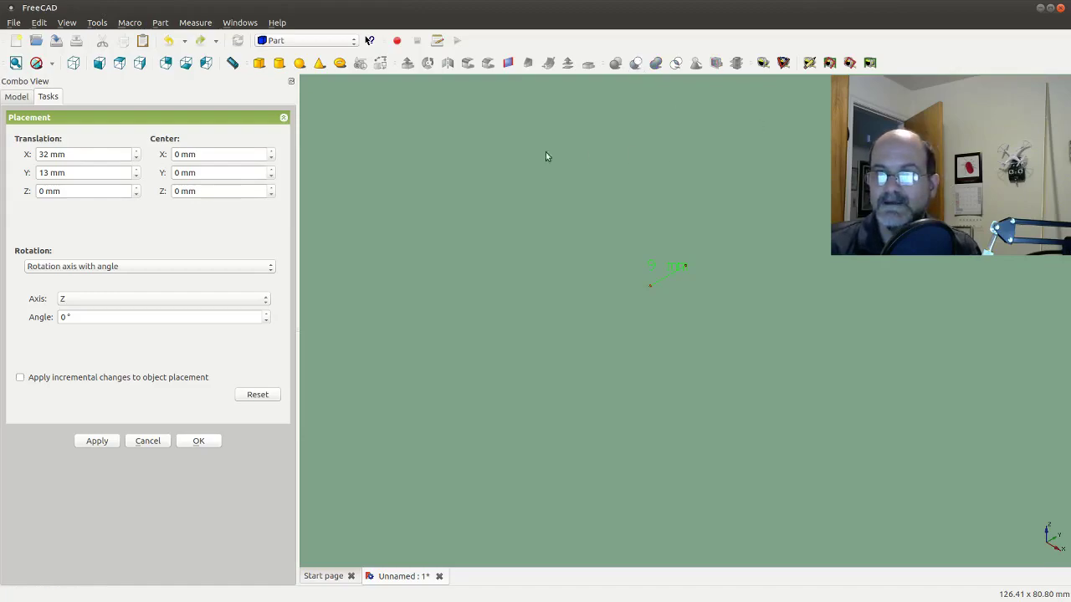
left_click(142, 441)
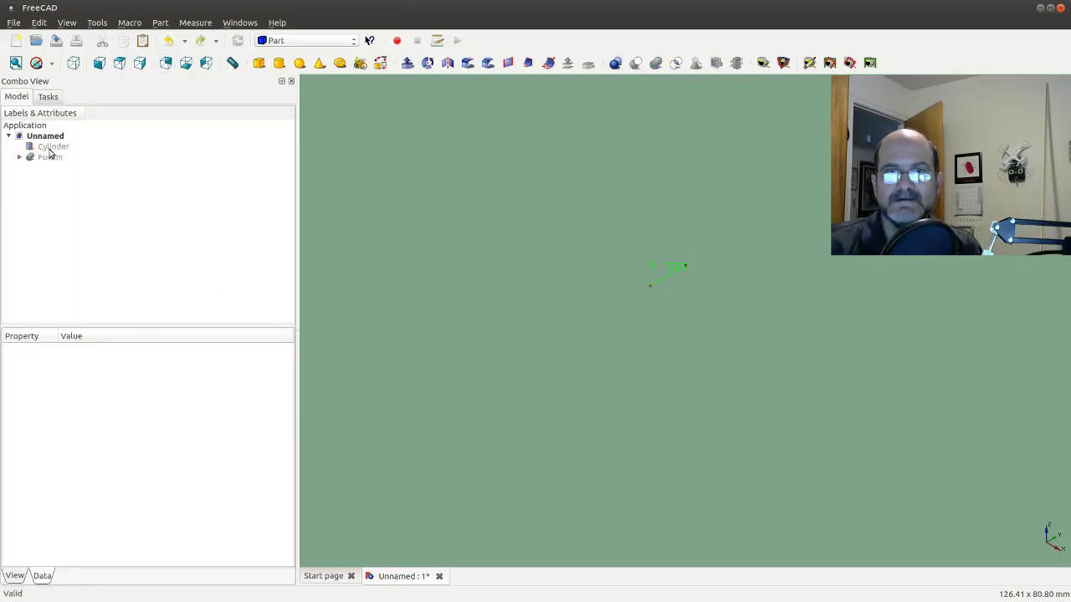
Expand the Fusion in the tree, add a new Group, then delete it.
left_click(18, 157)
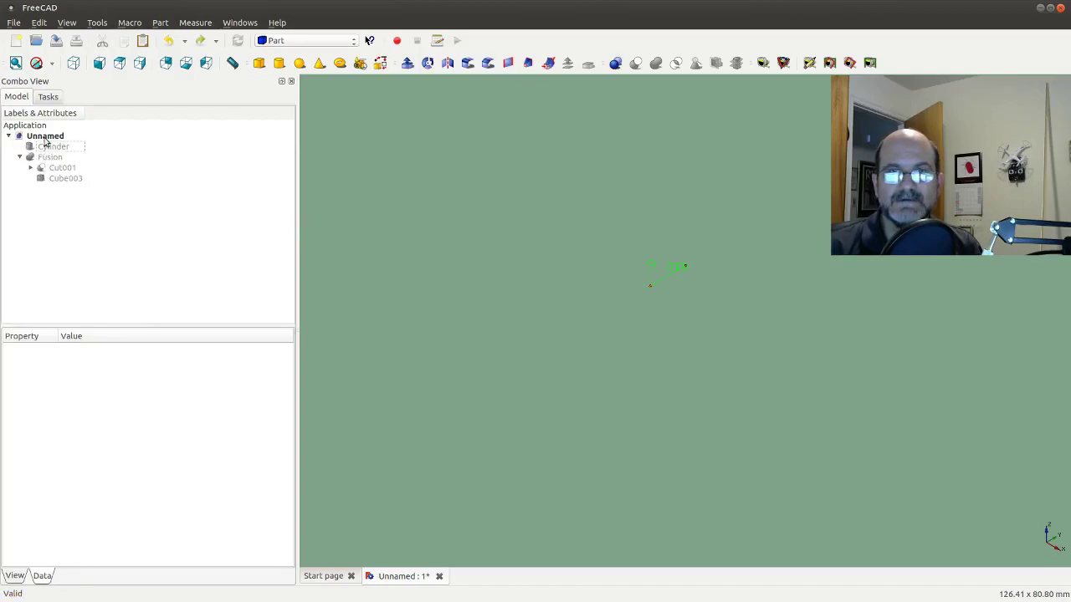
left_click(48, 147)
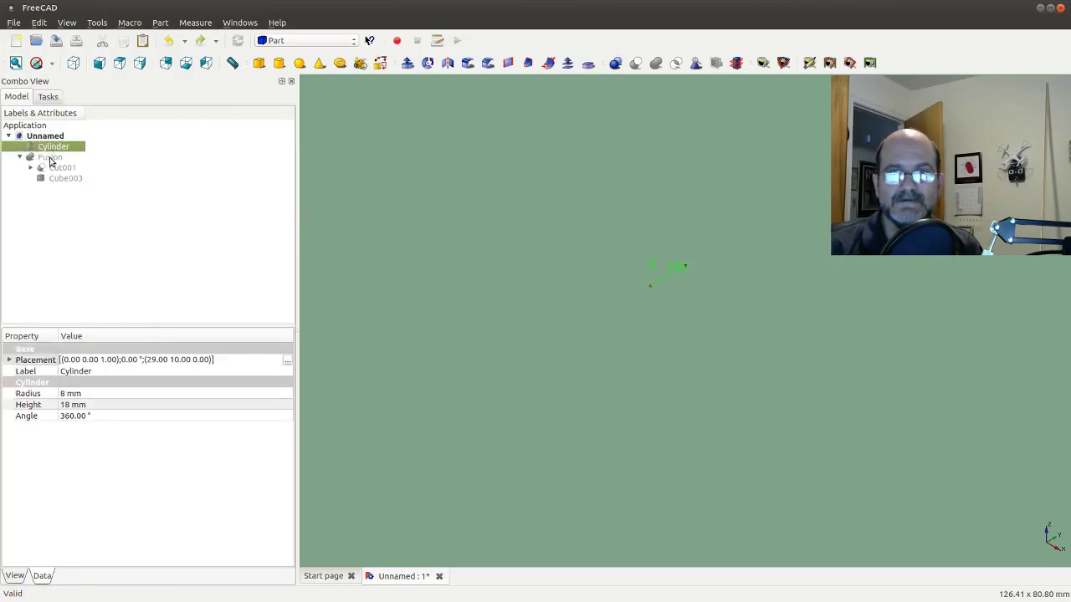
left_click(50, 158)
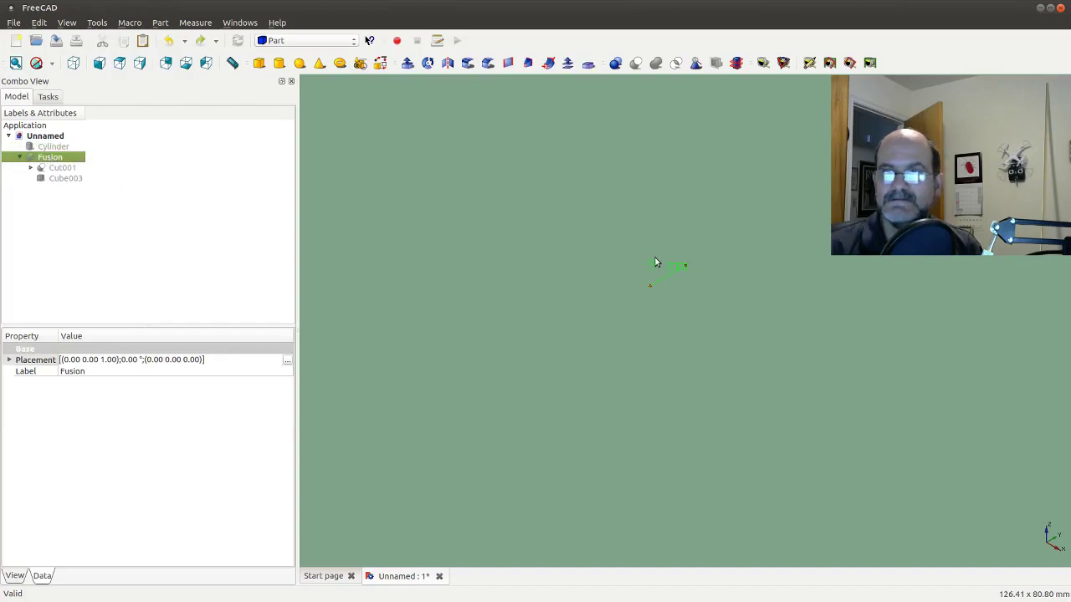
left_click(48, 147)
left_click(48, 137)
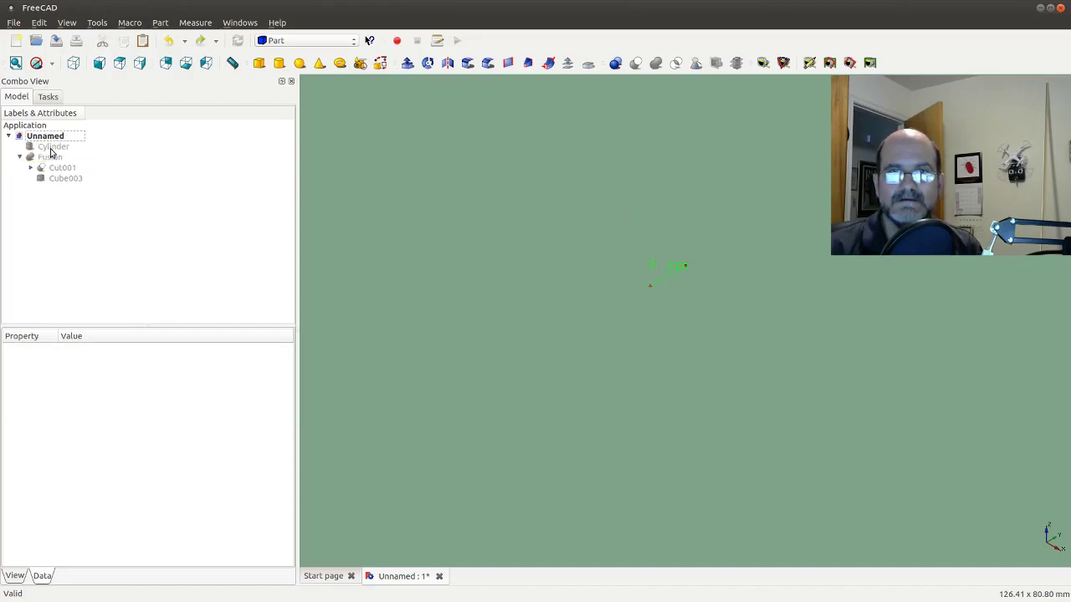
right_click(52, 137)
left_click(61, 148)
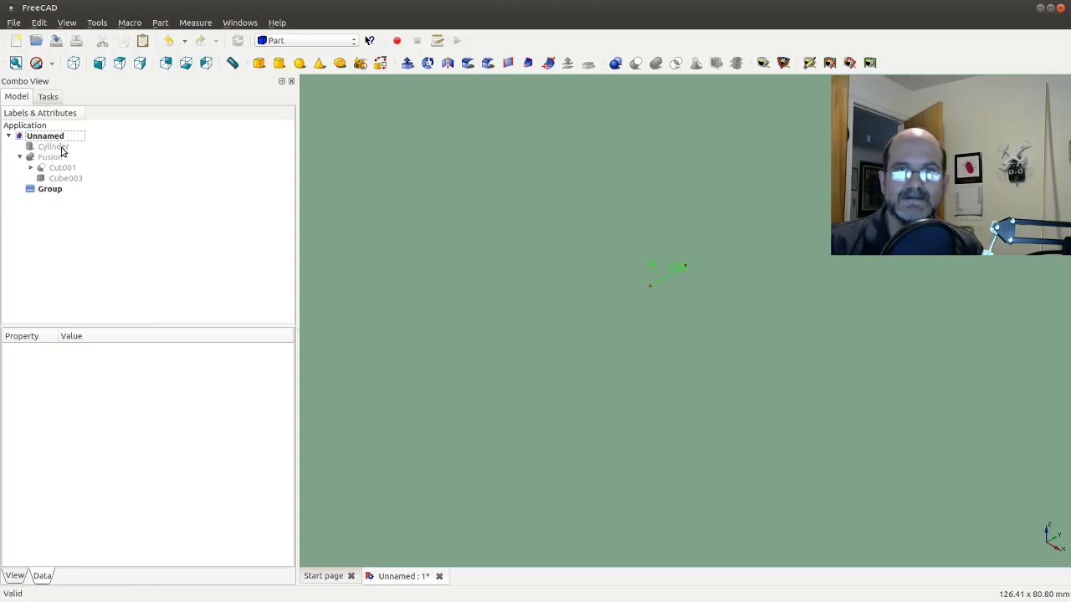
left_click(69, 191)
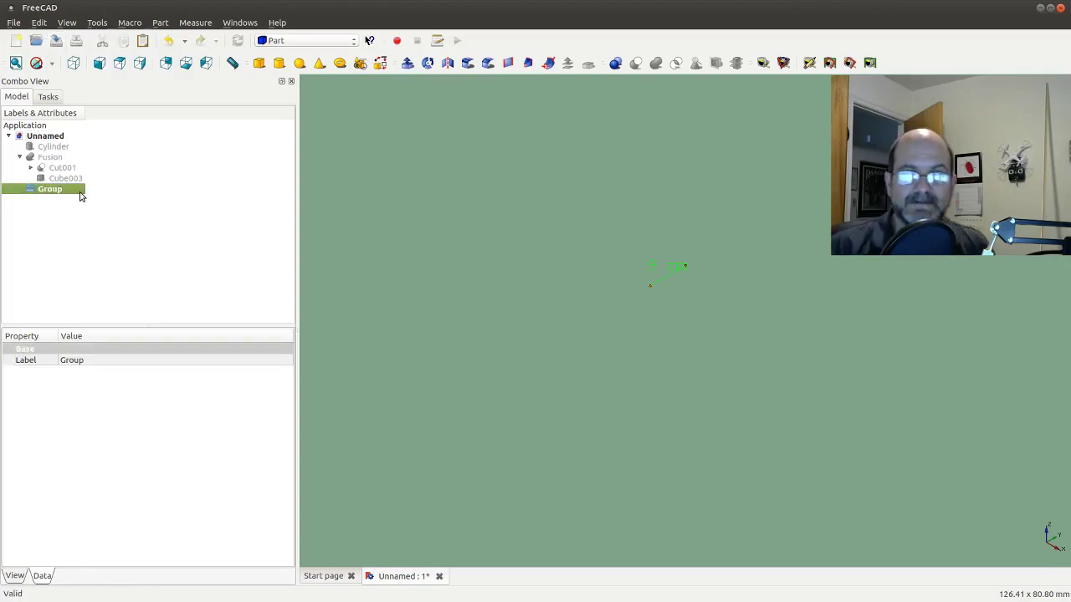
right_click(67, 193)
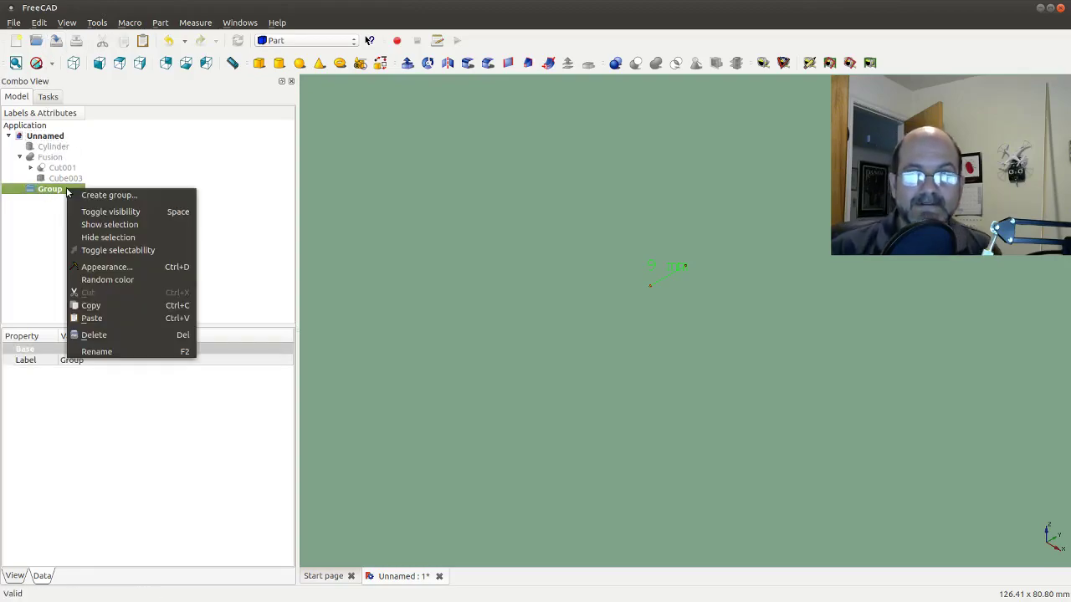
left_click(87, 334)
Set Visibility to true for both the Fusion and the Cylinder.
left_click(40, 149)
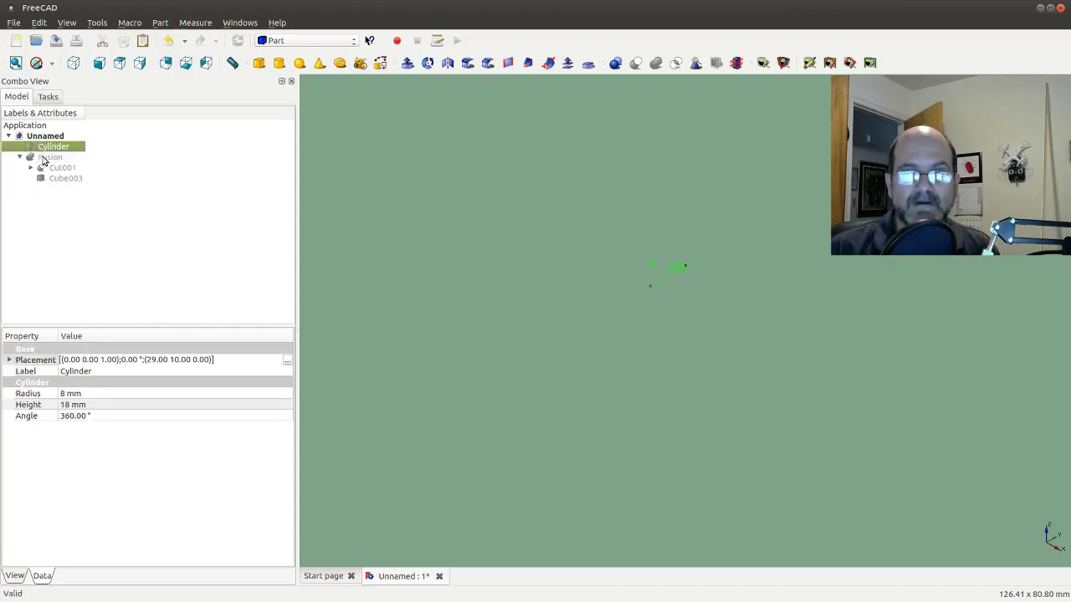
left_click(50, 157)
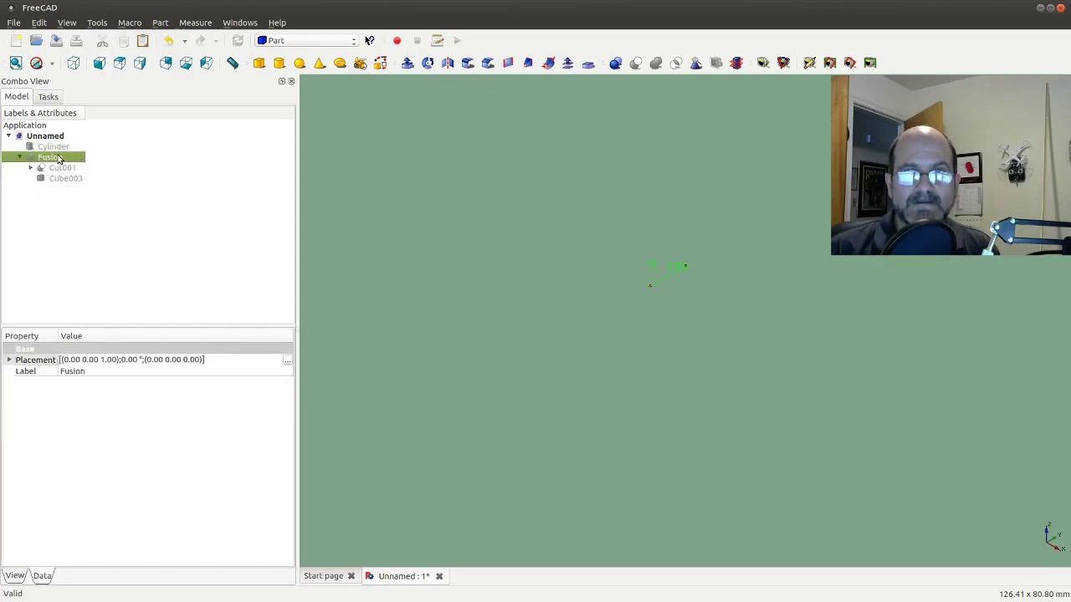
left_click(17, 575)
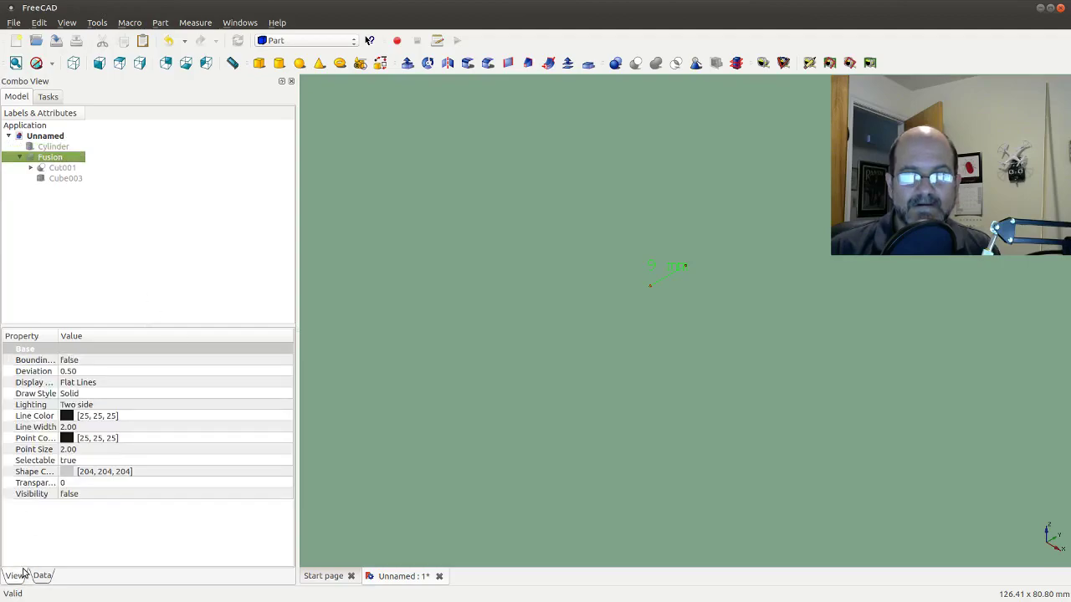
left_click(93, 495)
left_click(269, 500)
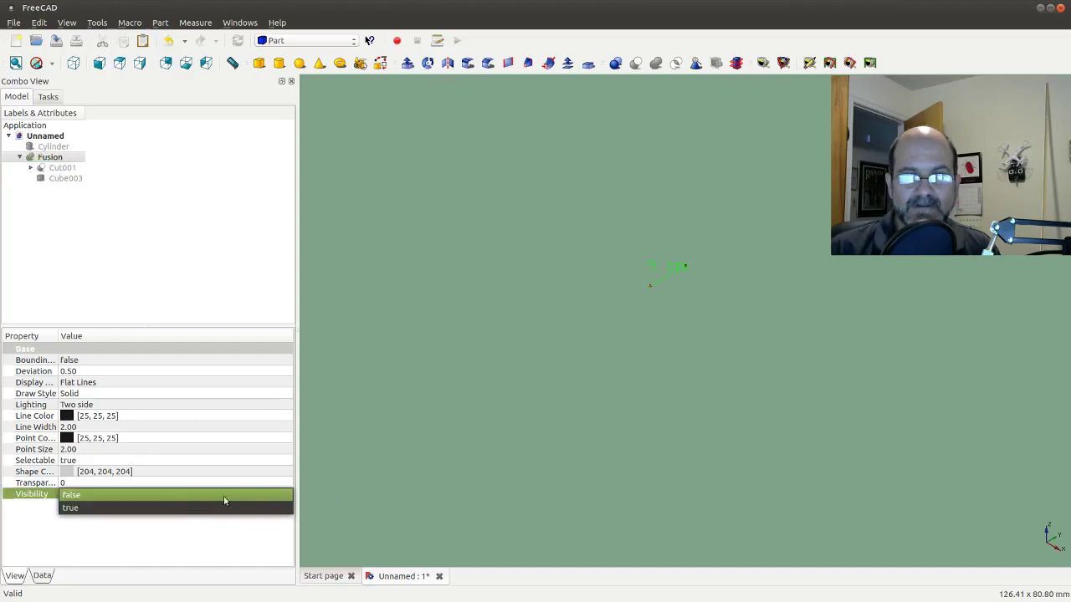
left_click(162, 506)
left_click(511, 354)
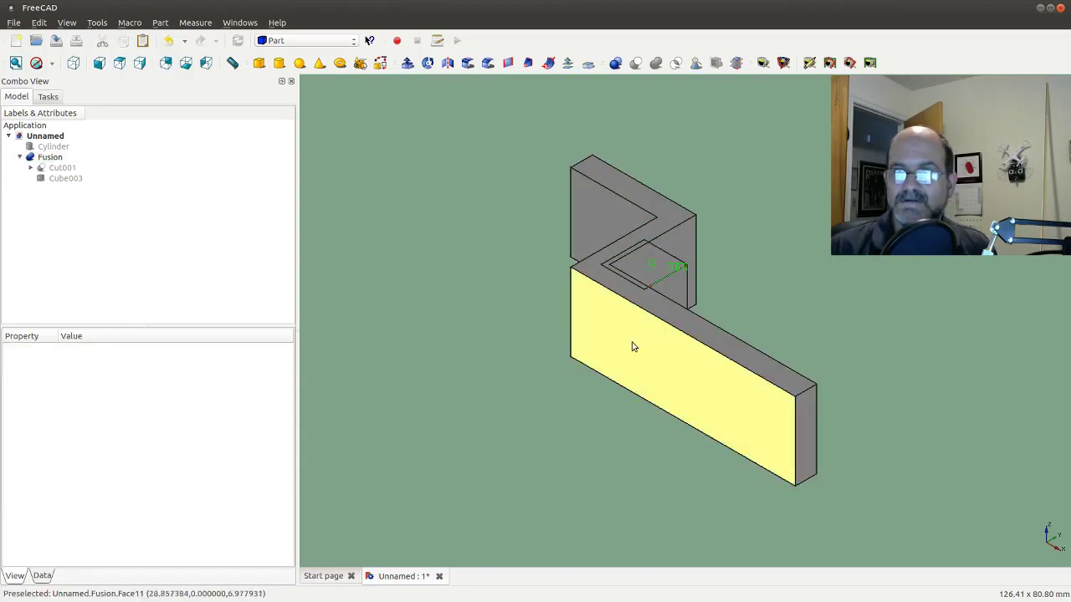
left_click(62, 147)
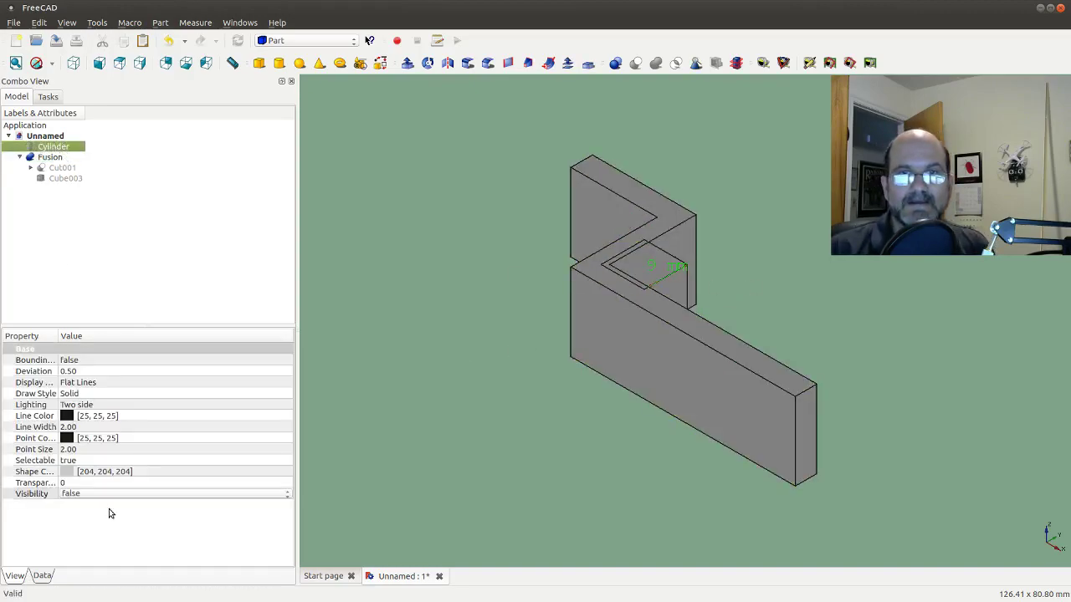
left_click(282, 497)
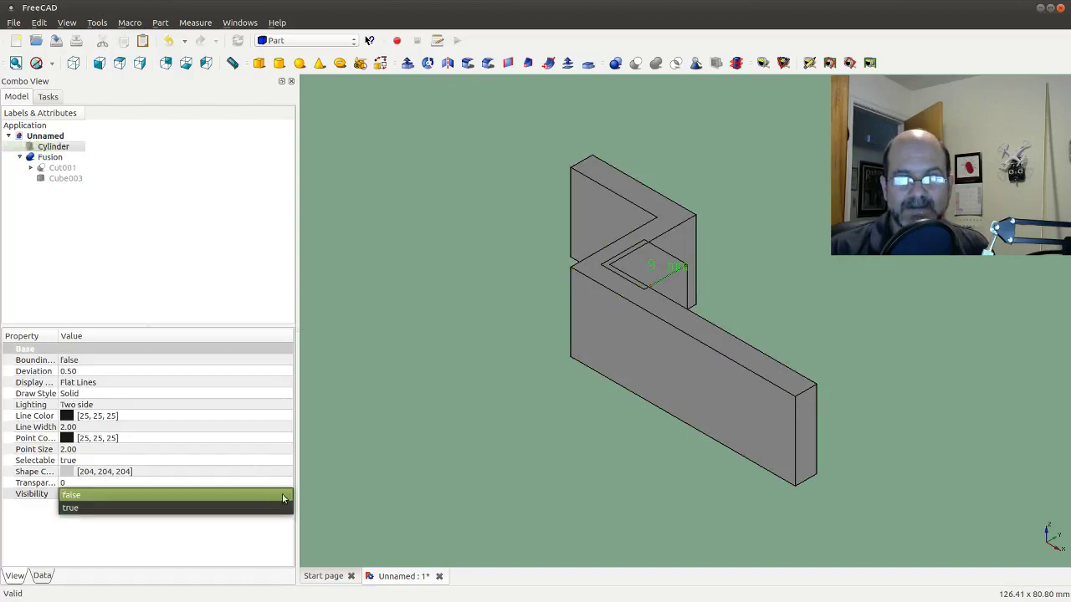
left_click(151, 507)
left_click(715, 337)
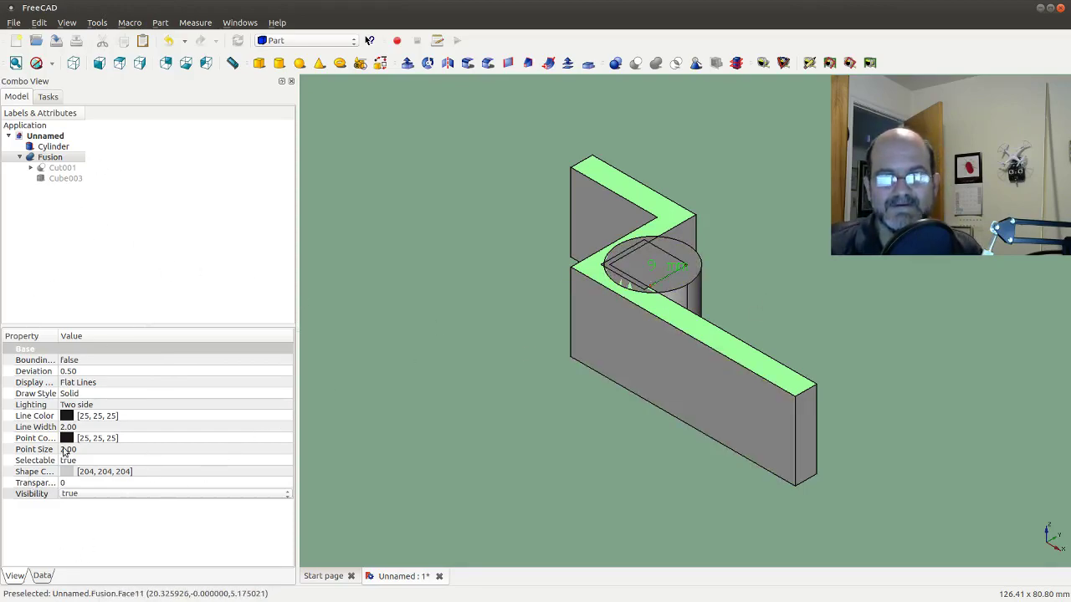
Reopen the Cylinder's Placement from the Data tab and enter X 32 mm, Y 13 mm.
left_click(53, 146)
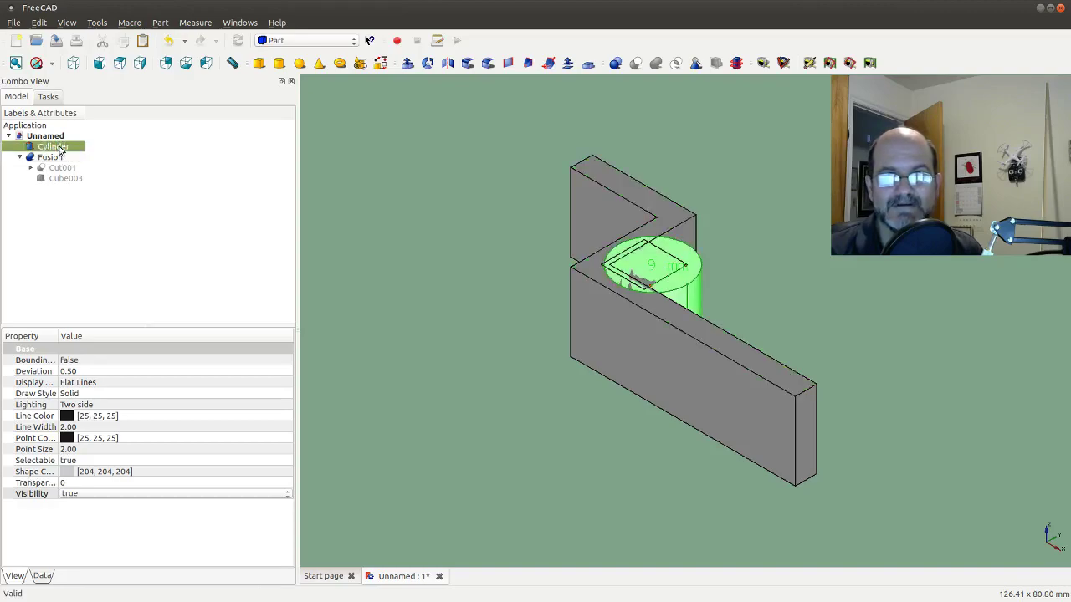
left_click(42, 576)
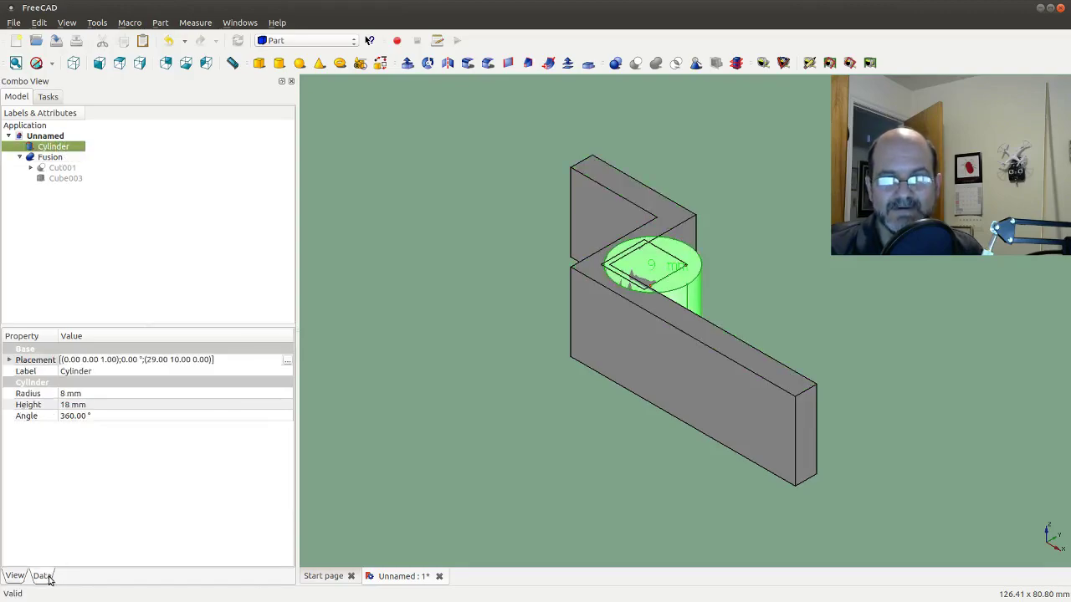
left_click(287, 361)
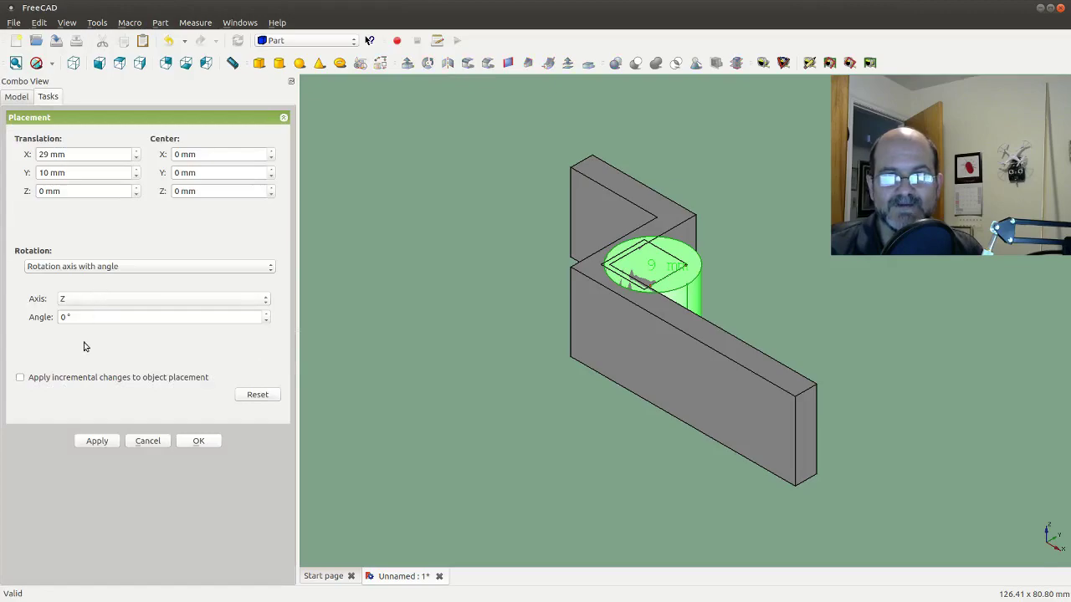
double_click(46, 154)
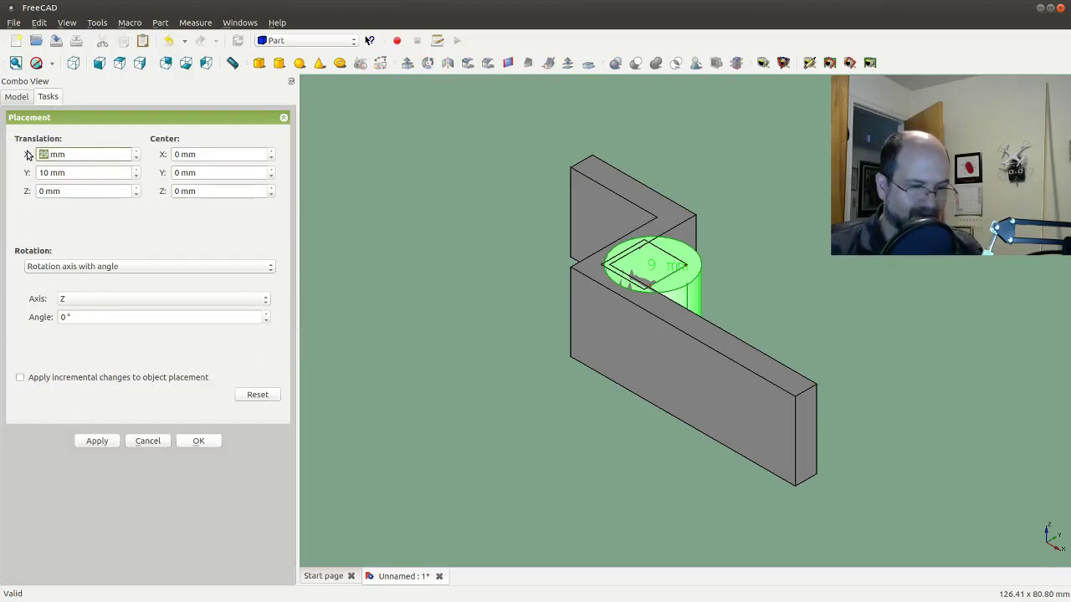
type("33")
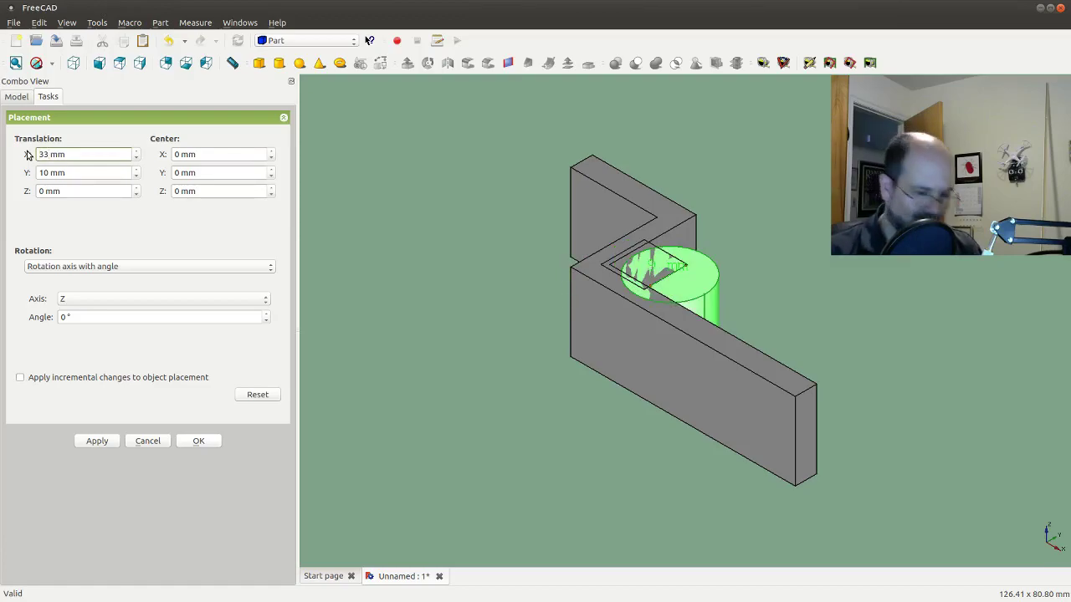
key("BackSpace")
type("2")
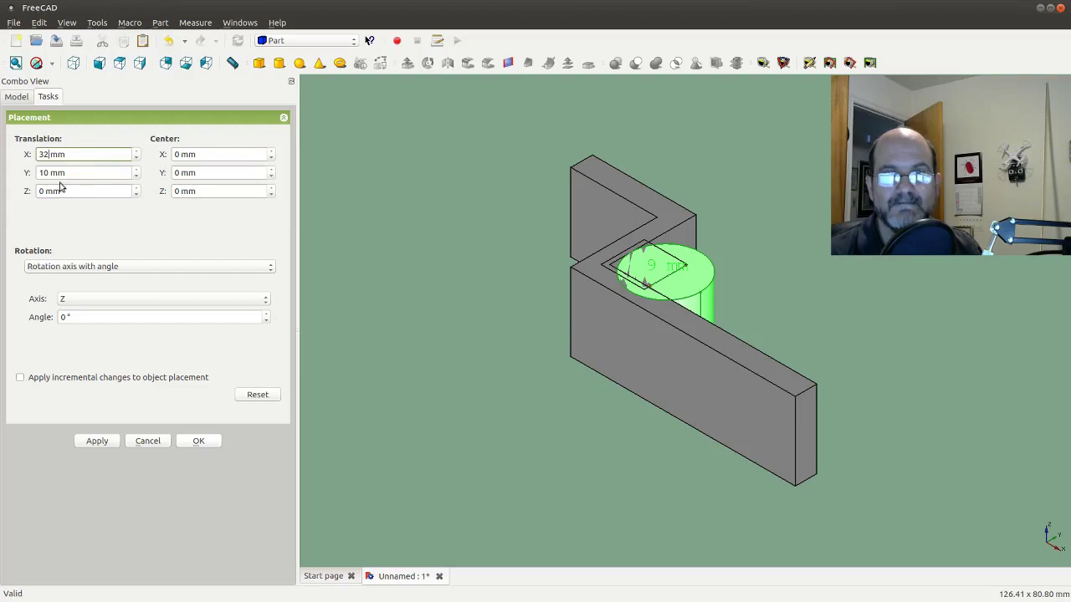
left_click(45, 175)
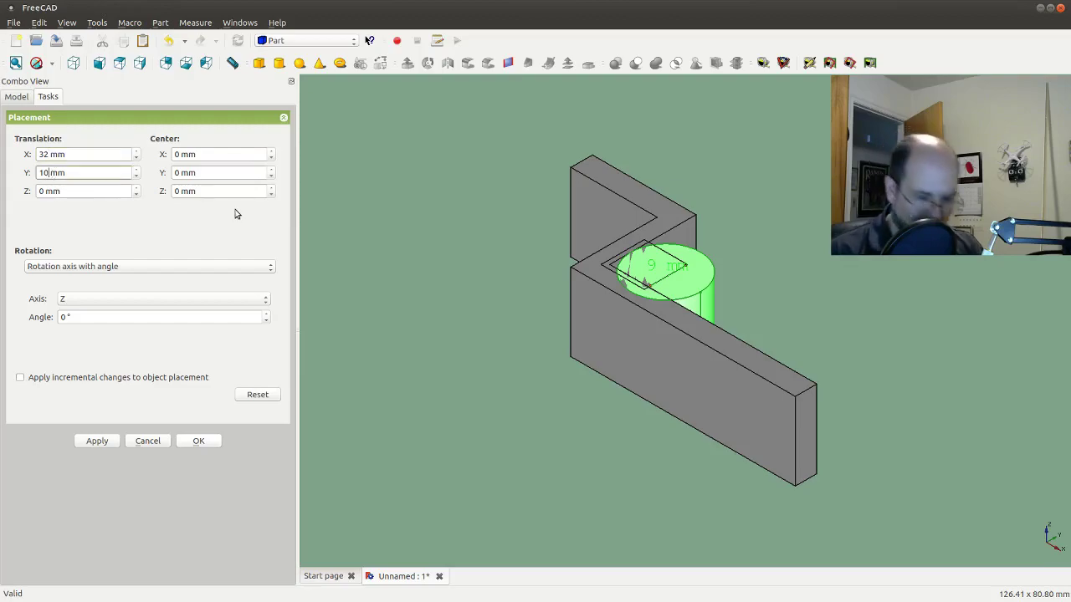
key("BackSpace")
type("3")
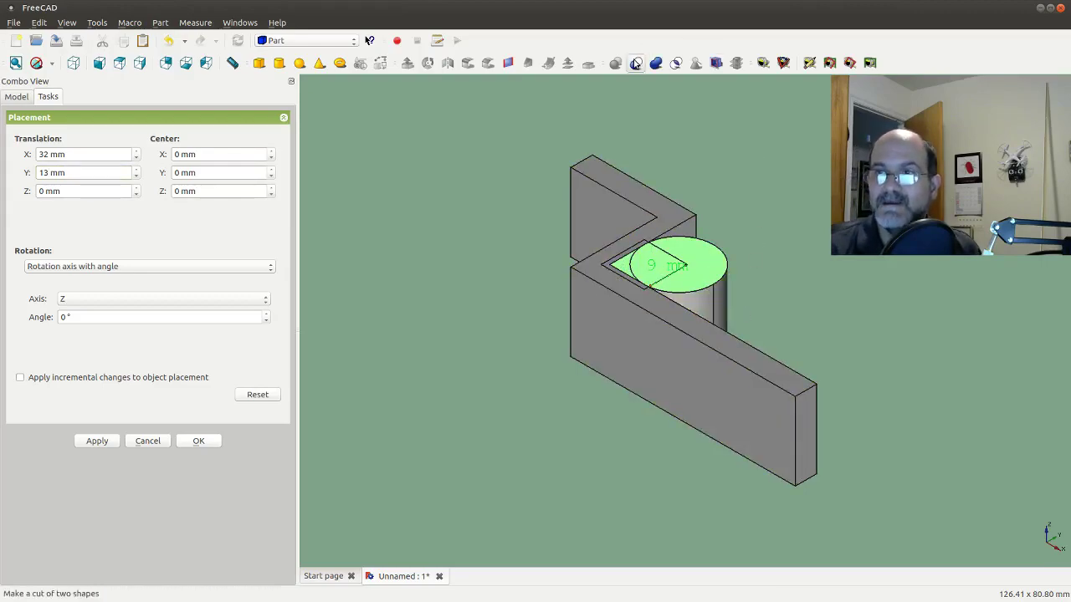
Cut the cylinder from the bracket, then delete Cut002 to restore its parts.
left_click(636, 63)
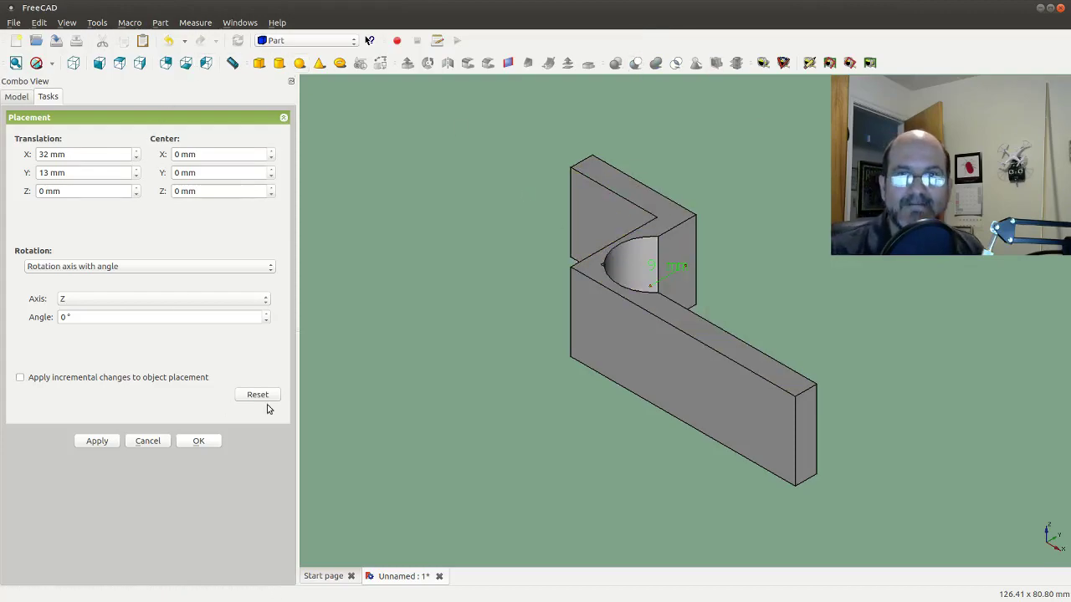
left_click(193, 441)
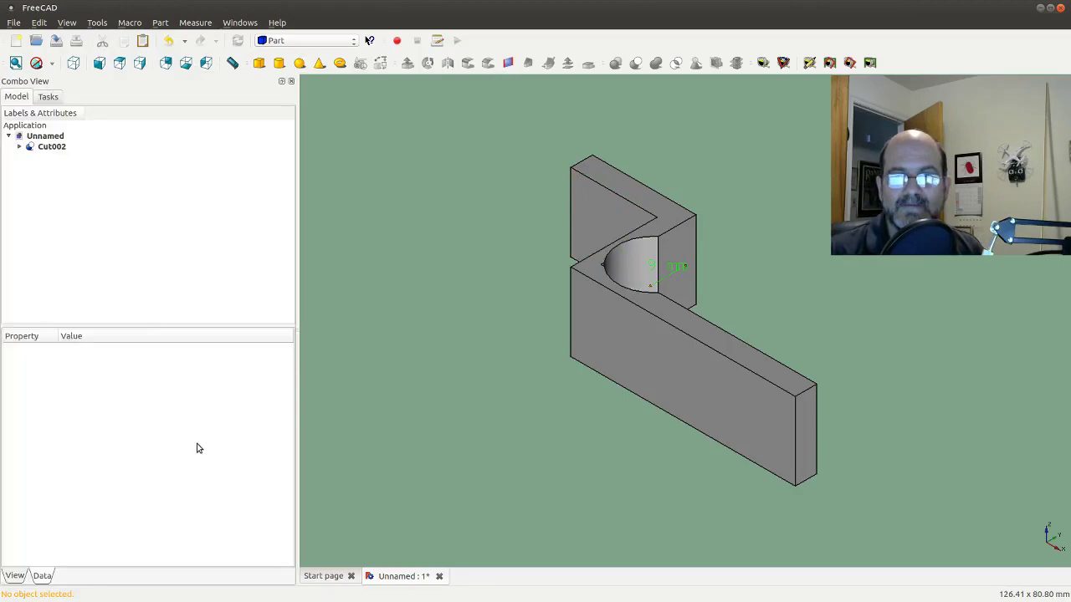
left_click(19, 146)
left_click(46, 147)
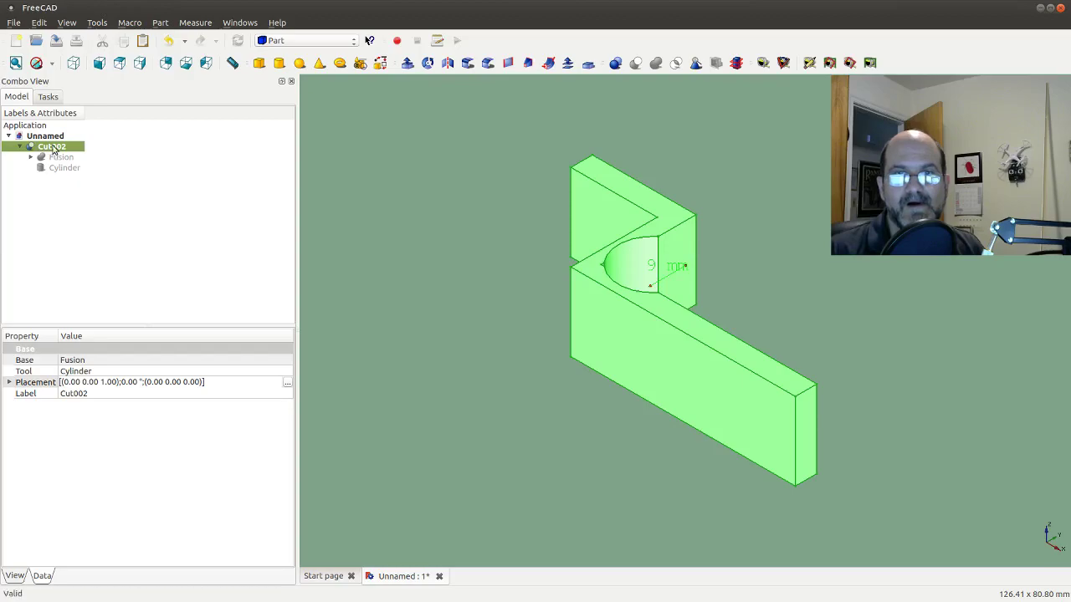
key("Delete")
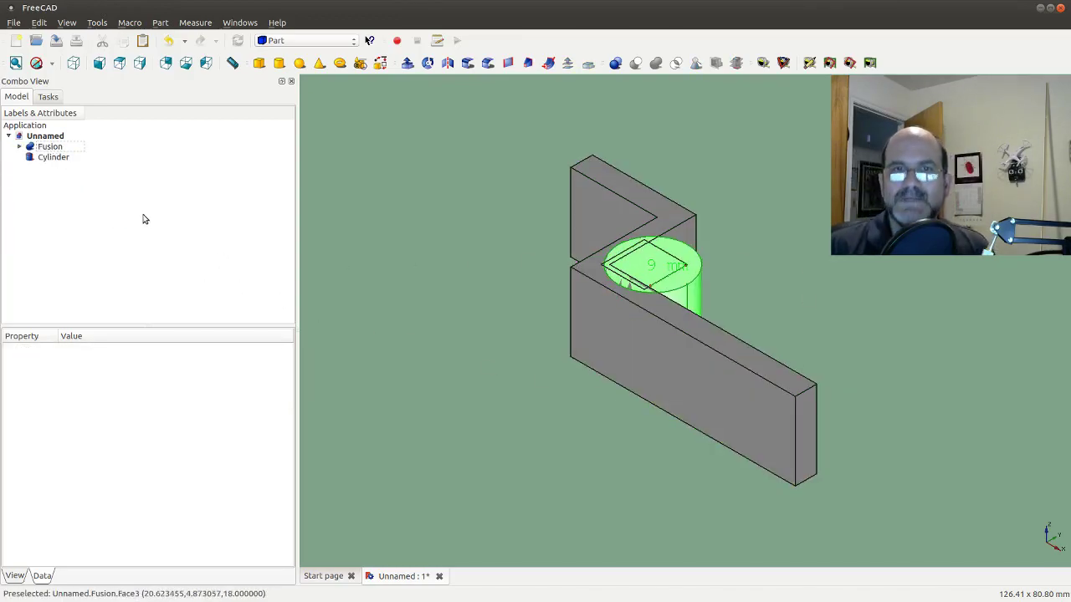
Set the Cylinder's placement to X 32 mm, Y 13 mm, apply it and close.
left_click(46, 158)
left_click(288, 360)
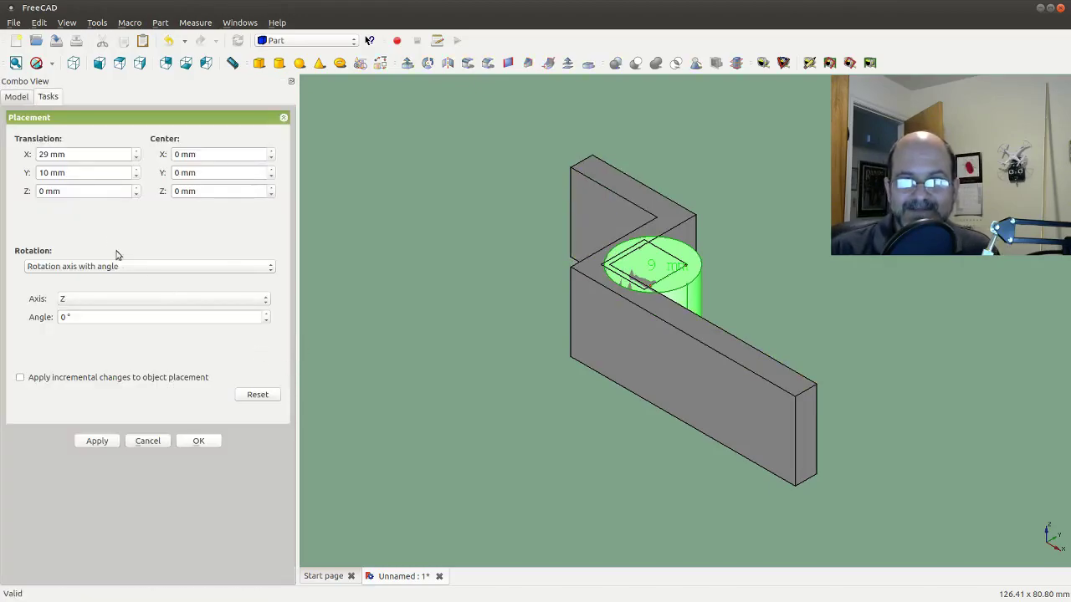
left_click(47, 173)
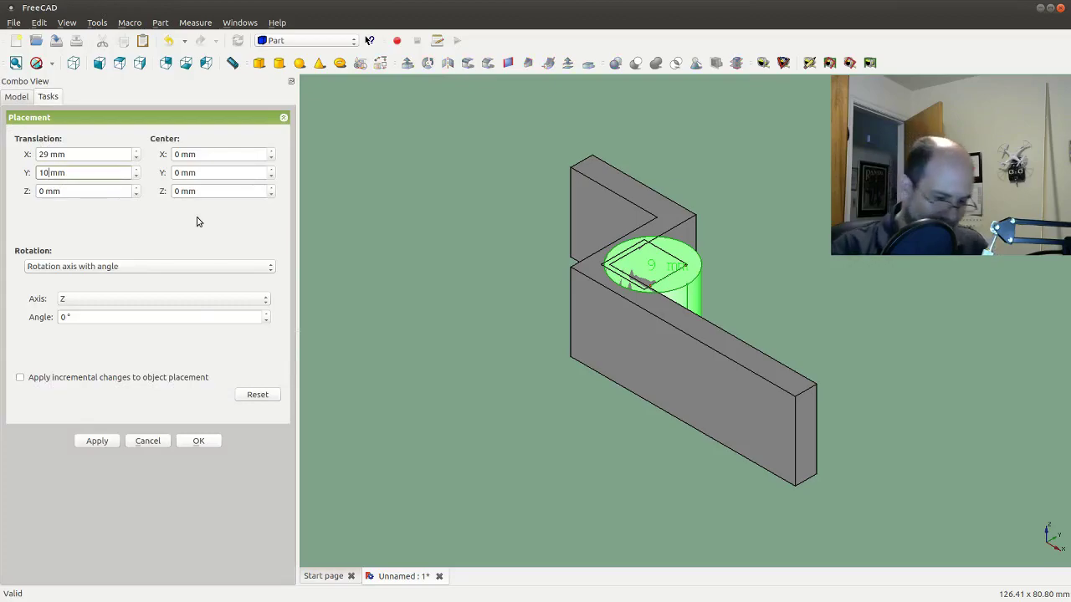
key("Up")
key("Up")
key("Up")
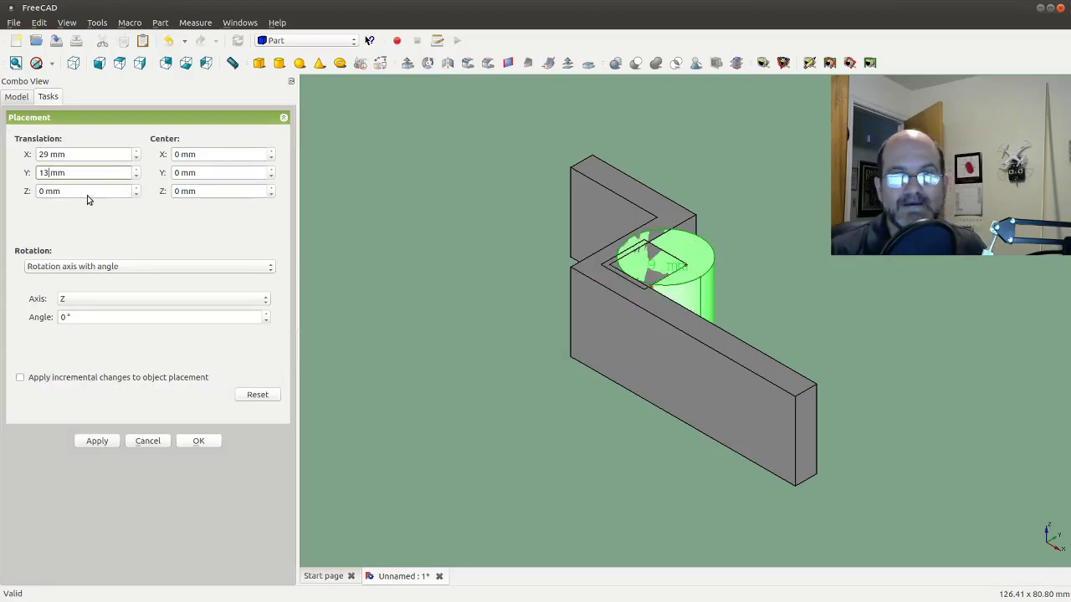
left_click(48, 155)
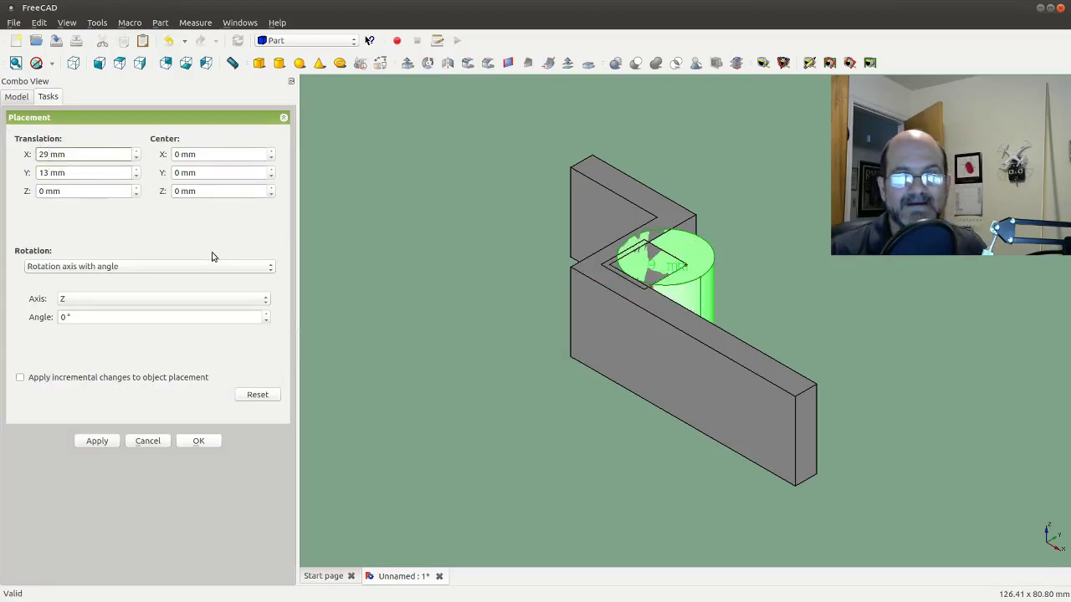
key("BackSpace")
key("BackSpace")
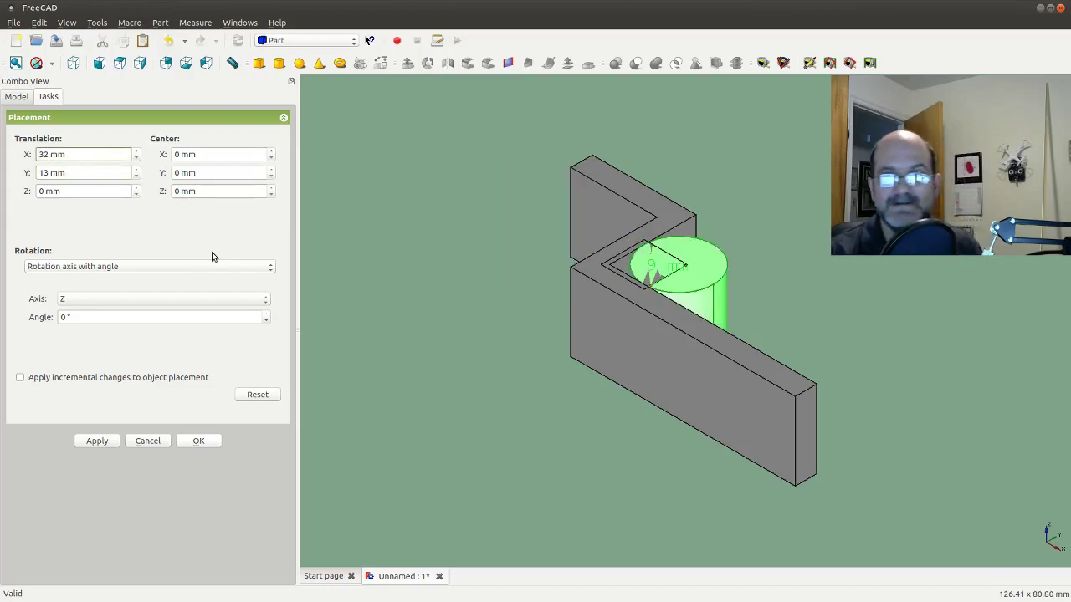
left_click(97, 441)
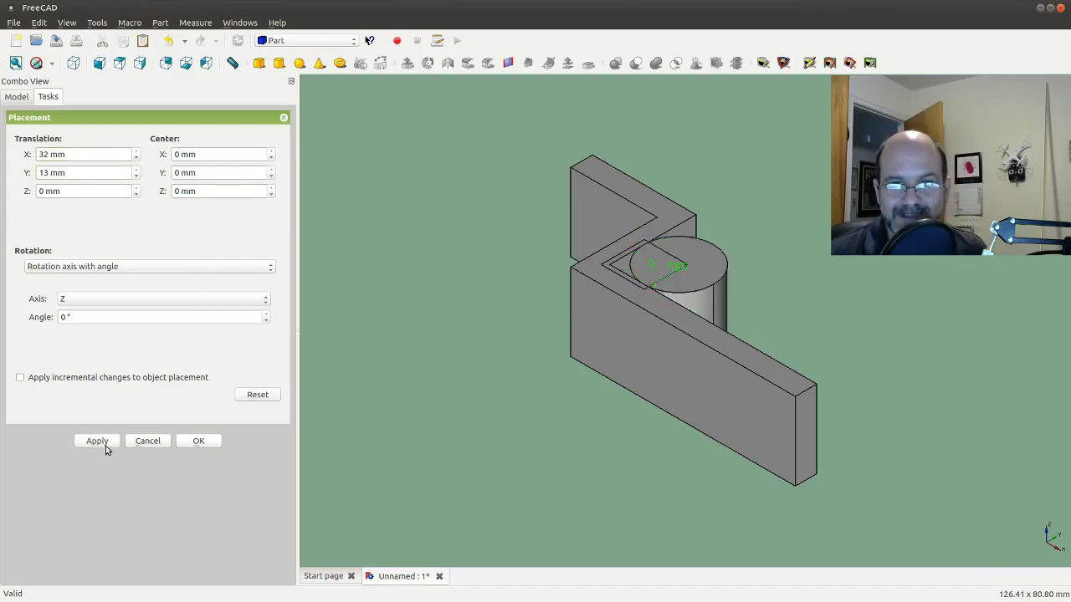
left_click(201, 441)
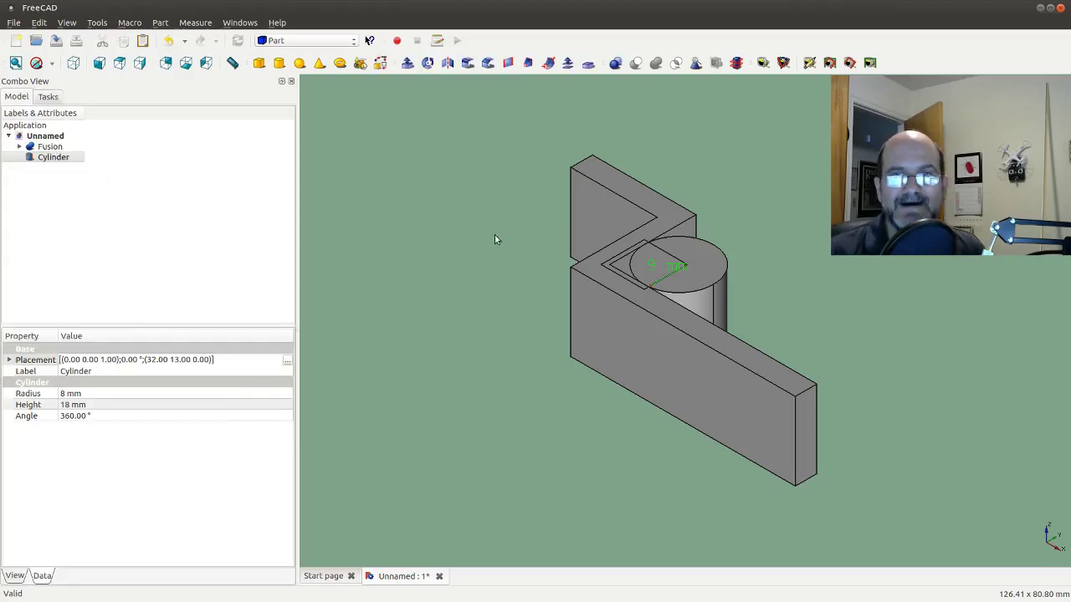
Cut the Cylinder from the Fusion to create Cut002, then view it from the top.
left_click(626, 265)
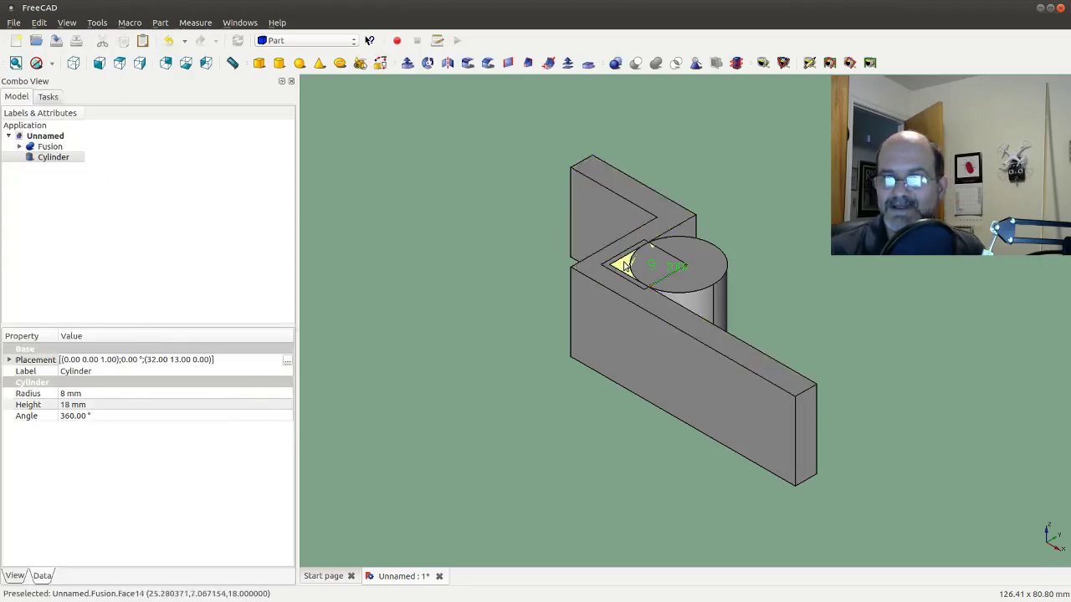
left_click(703, 280, "ctrl")
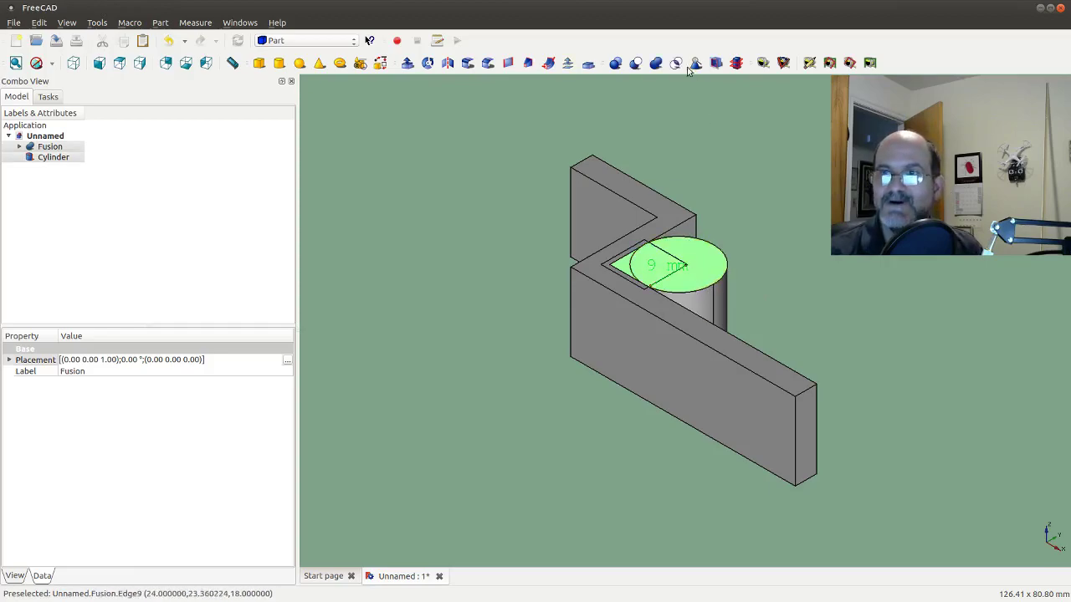
left_click(635, 62)
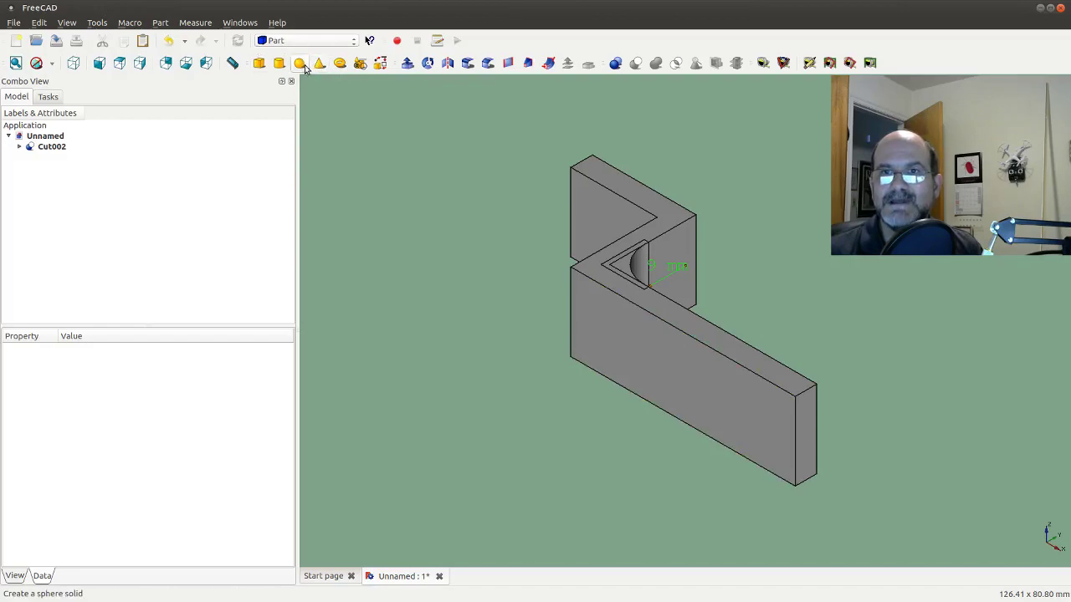
left_click(119, 64)
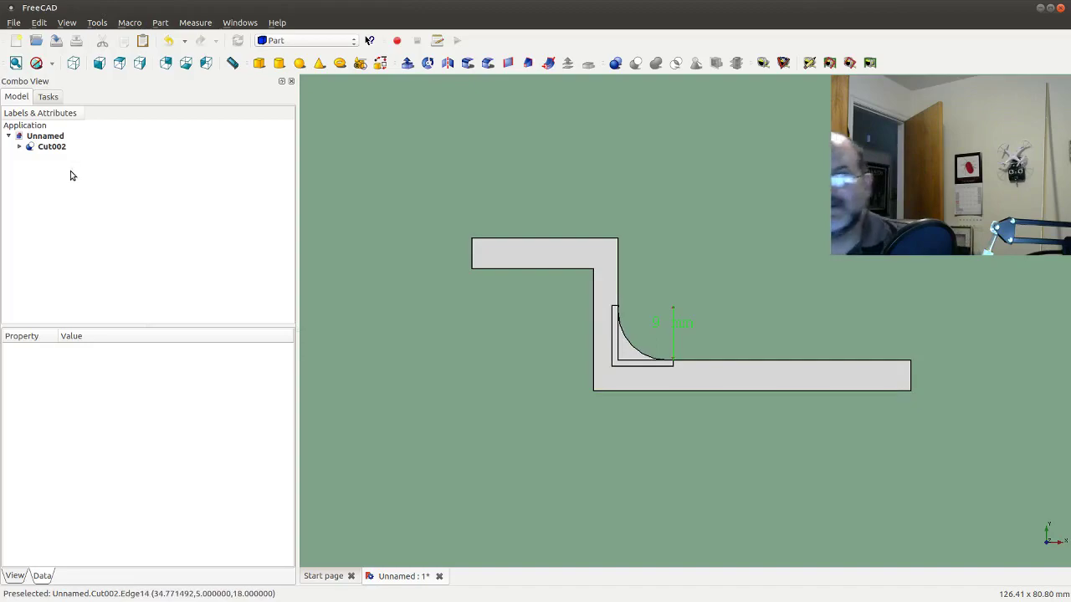
left_click(75, 63)
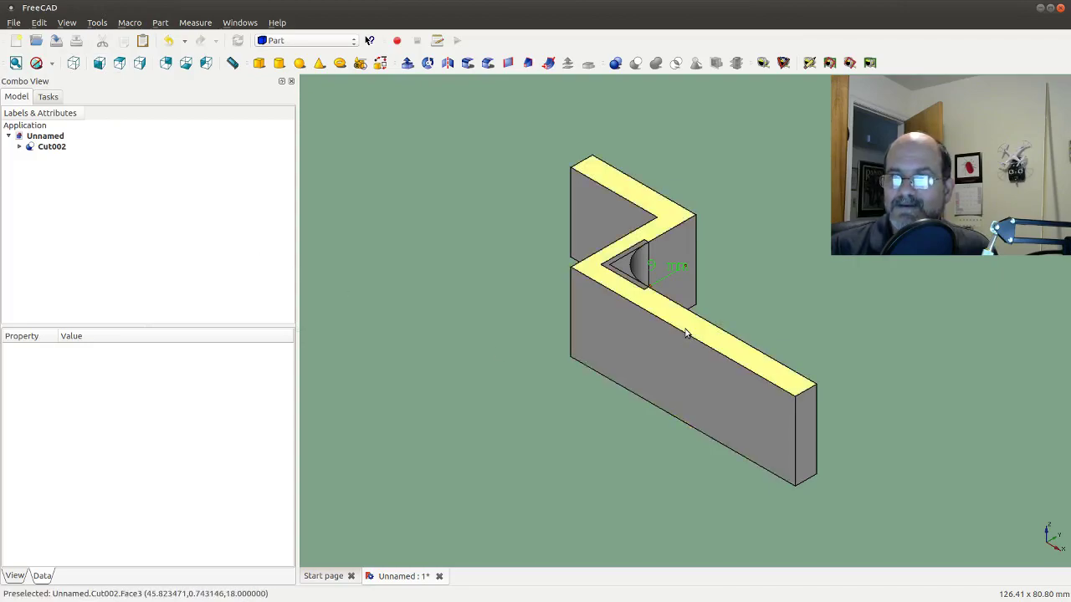
left_click(682, 231)
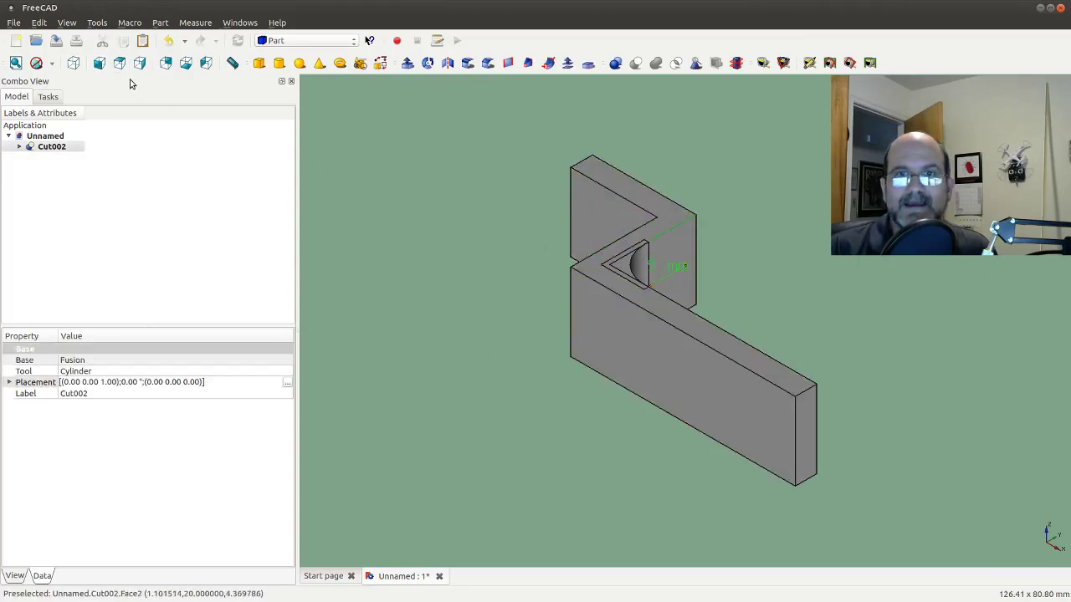
left_click(468, 64)
scroll(222, 303, "down", 9)
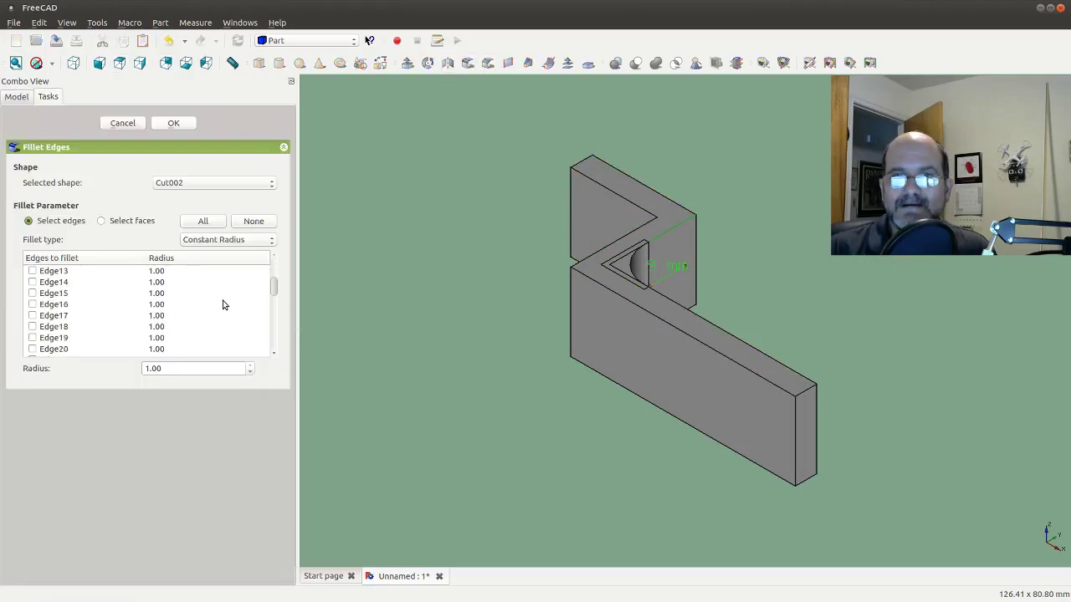
scroll(222, 305, "up", 9)
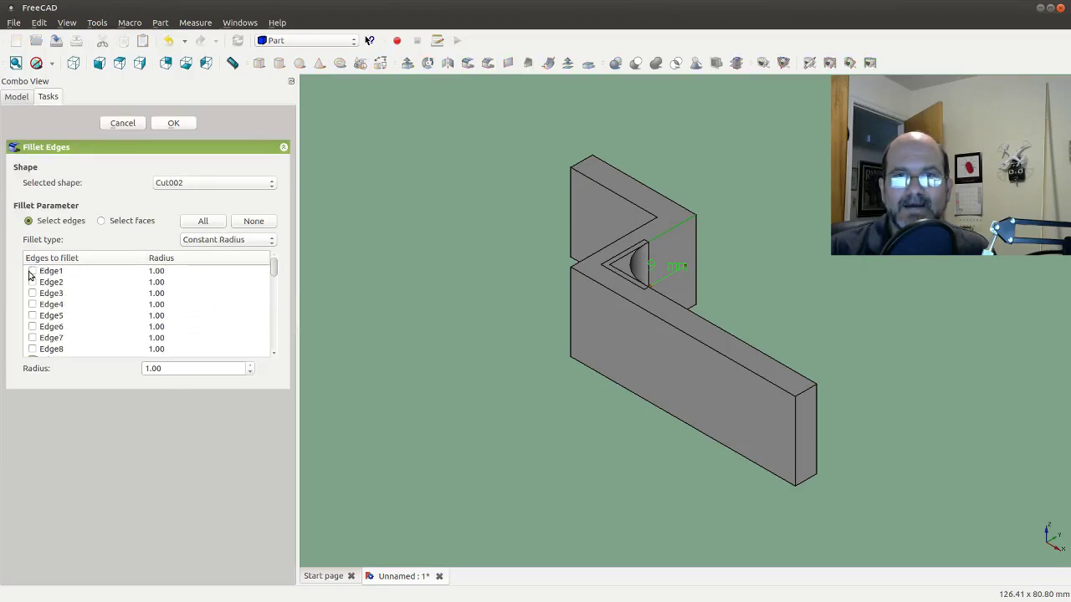
scroll(138, 310, "down", 5)
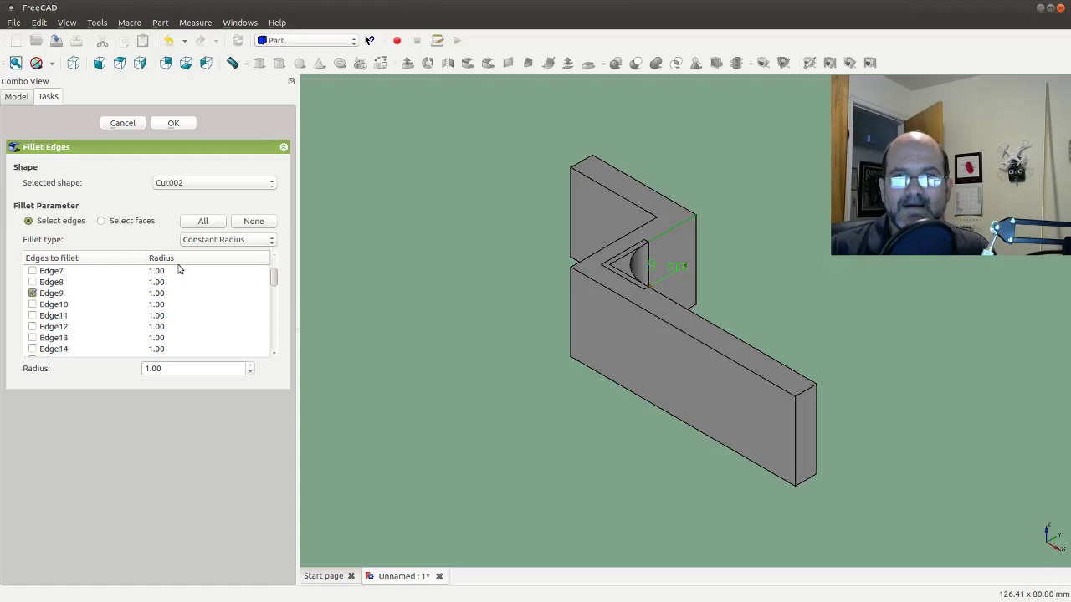
left_click(173, 123)
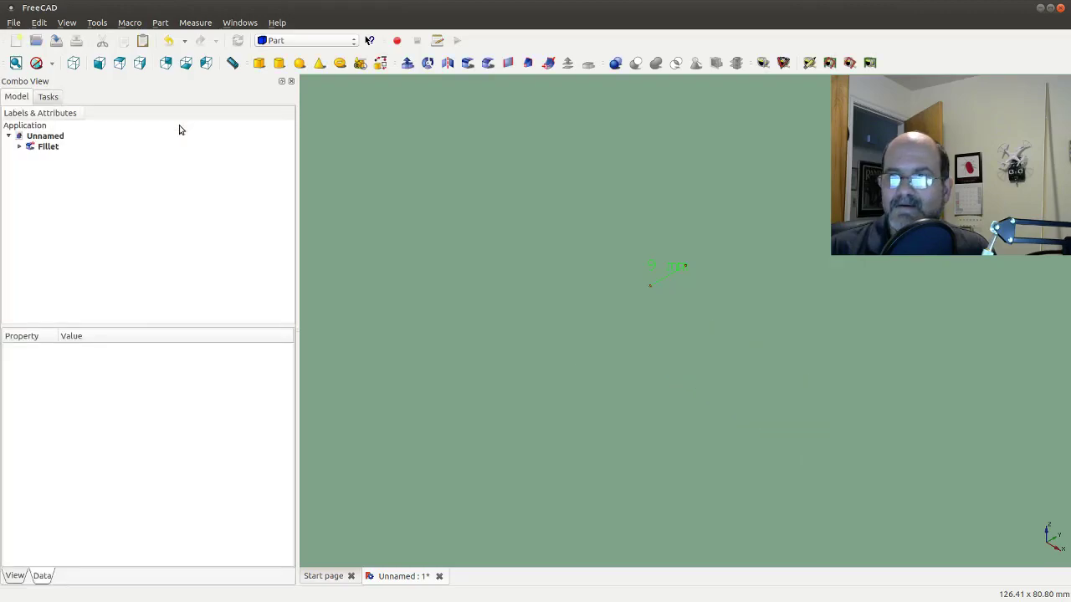
left_click(33, 150)
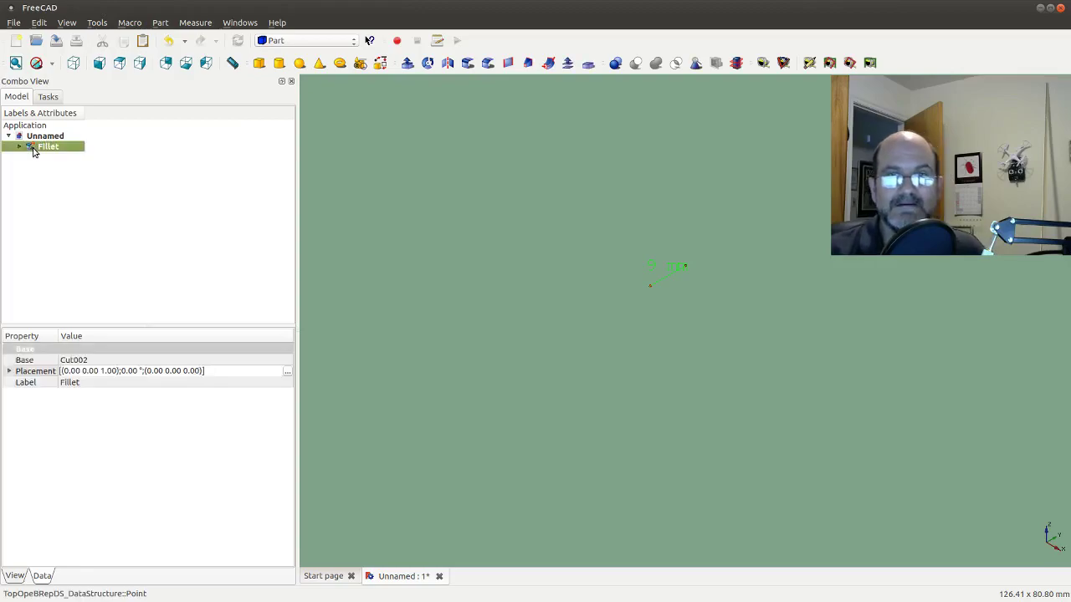
key("Delete")
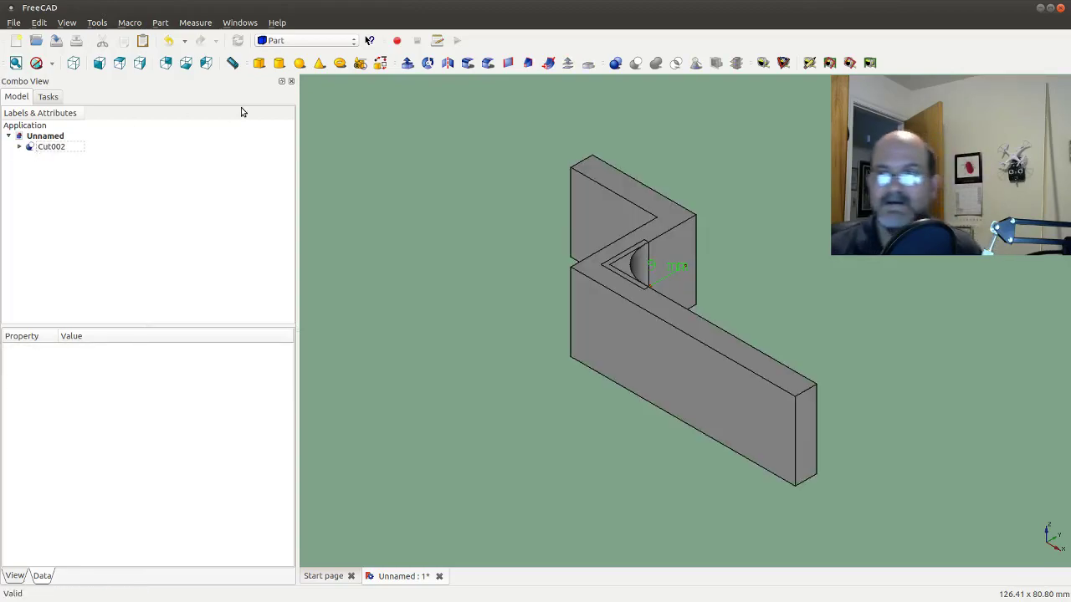
Chamfer an edge of Cut002, then delete the failed Chamfer.
left_click(682, 223)
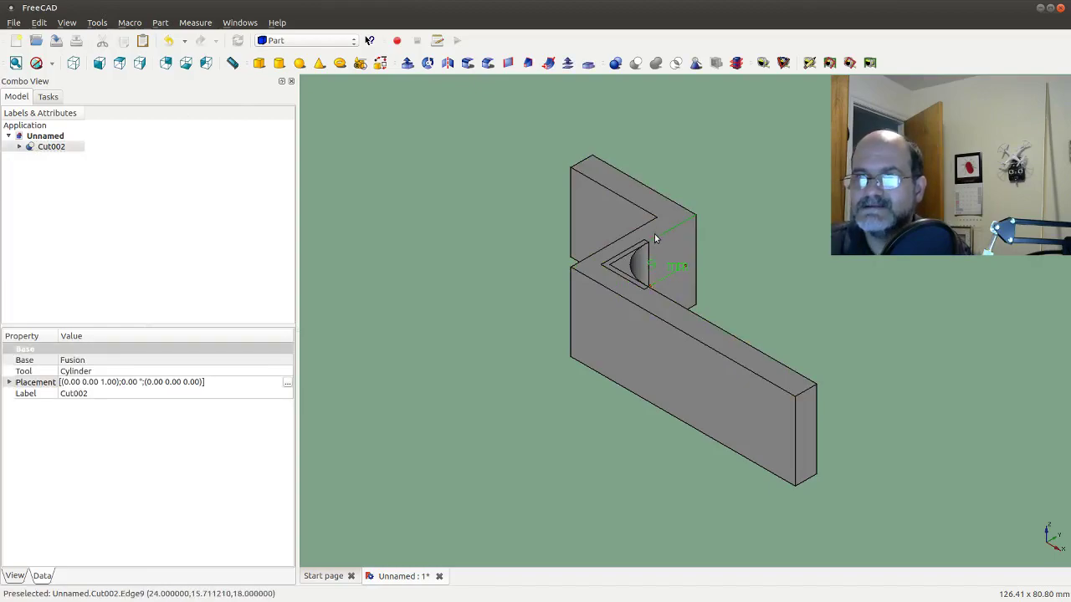
left_click(488, 64)
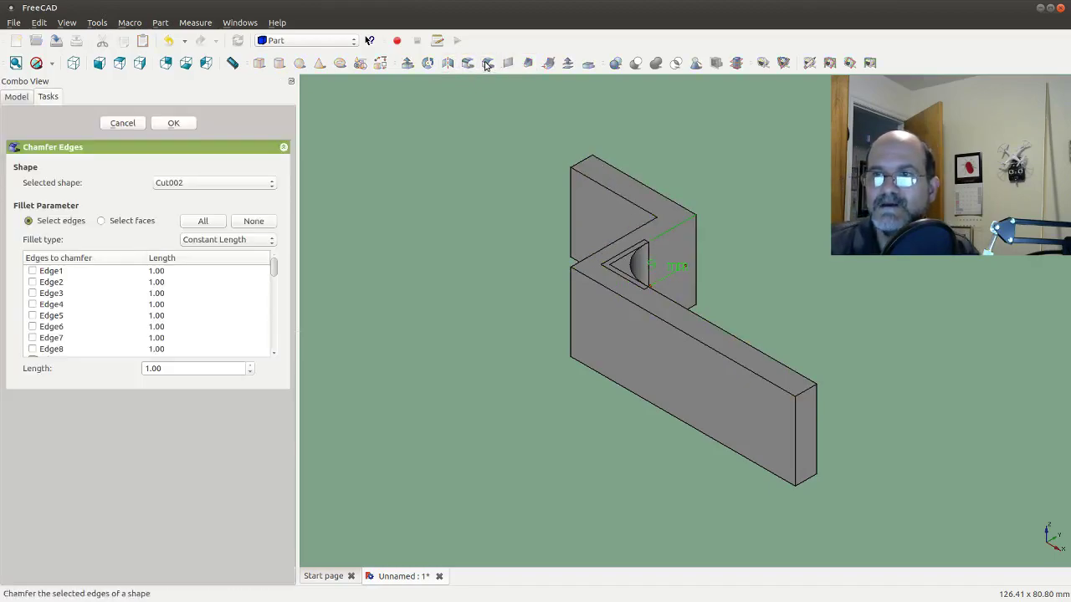
left_click(171, 122)
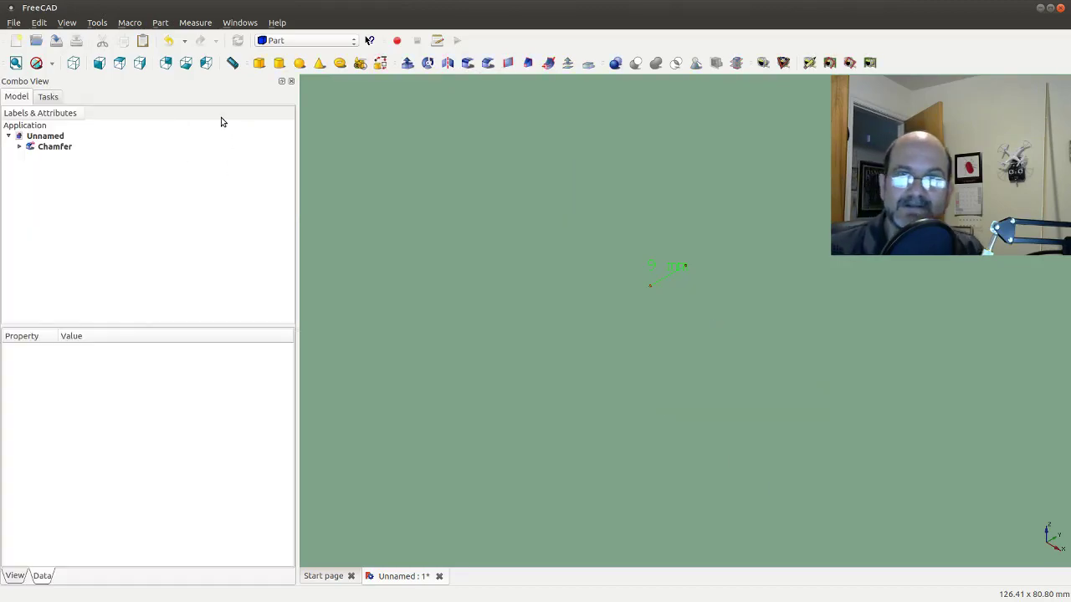
left_click(51, 147)
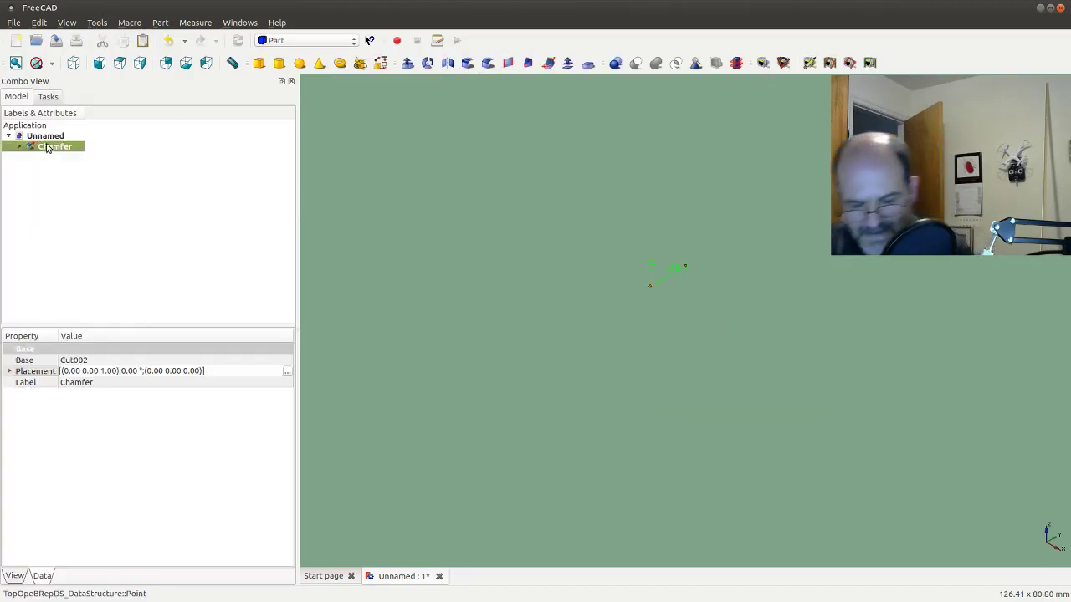
key("Delete")
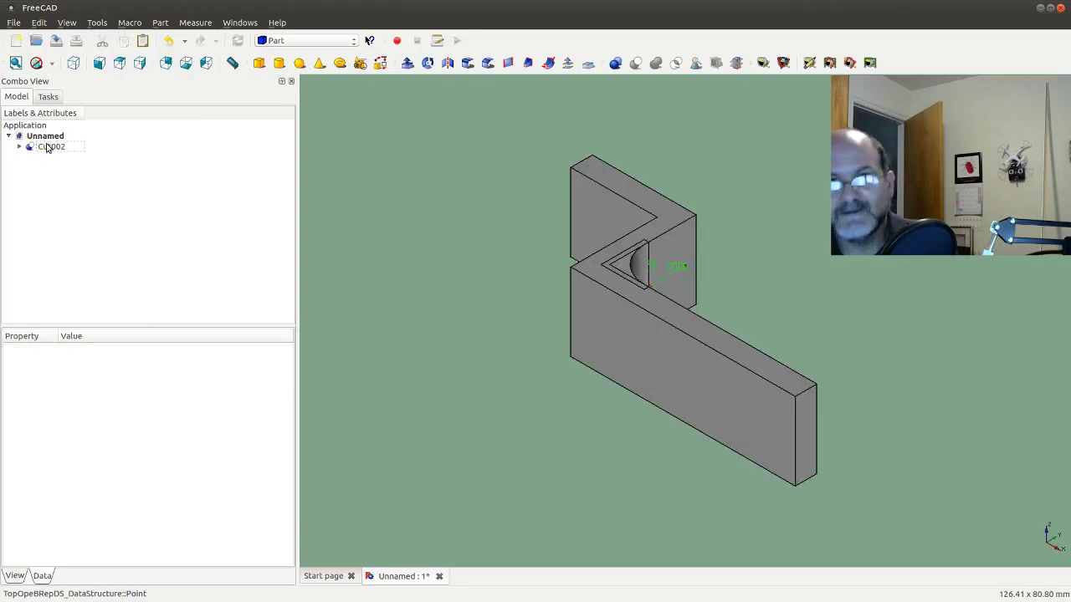
Chamfer the bracket again, creating the Chamfer object.
left_click(666, 218)
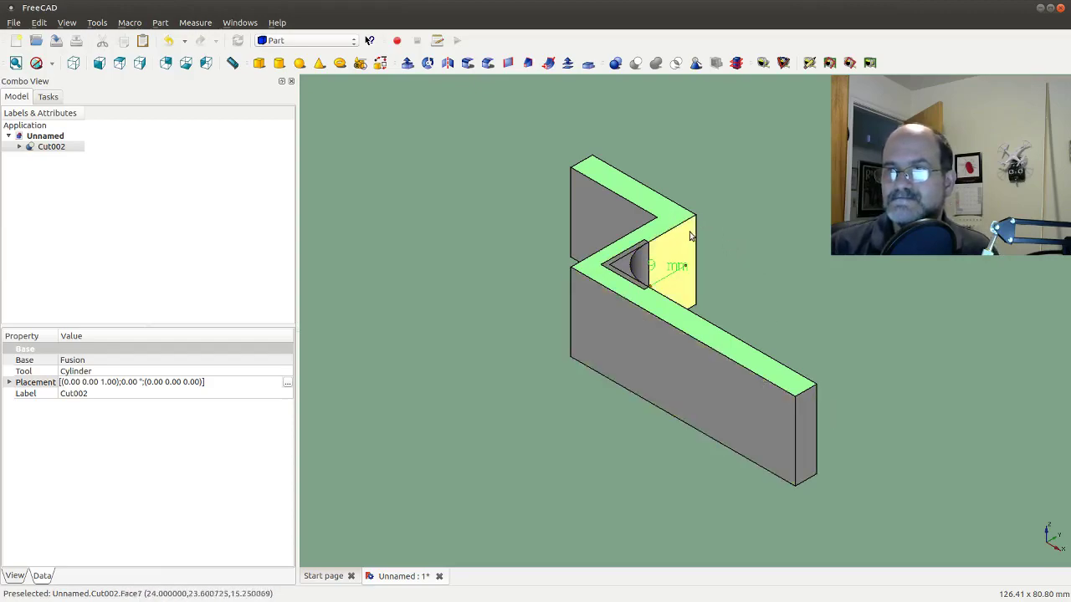
left_click(840, 272)
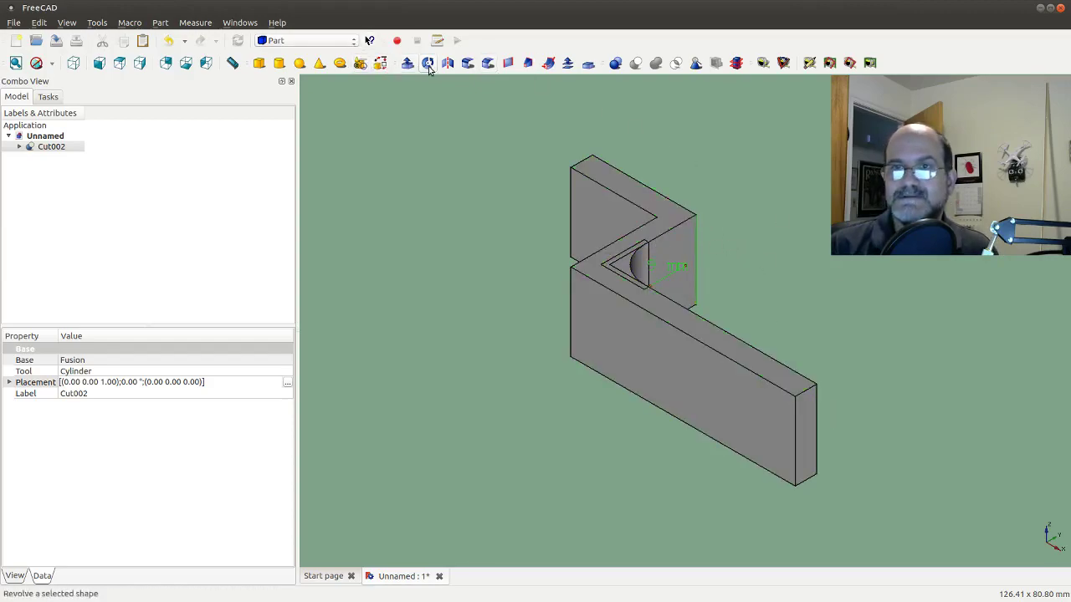
left_click(486, 64)
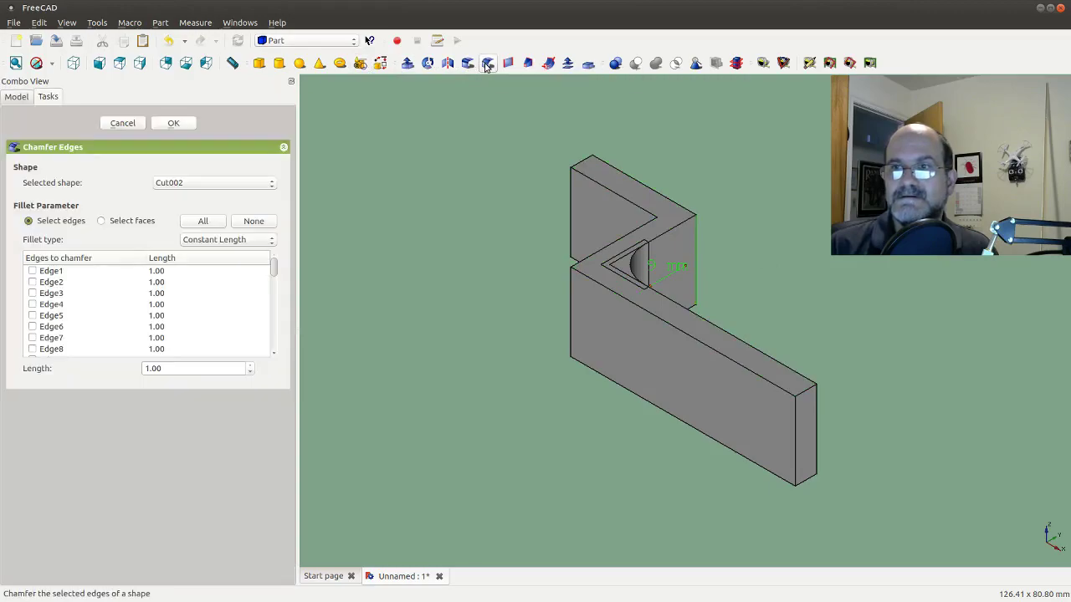
left_click(174, 123)
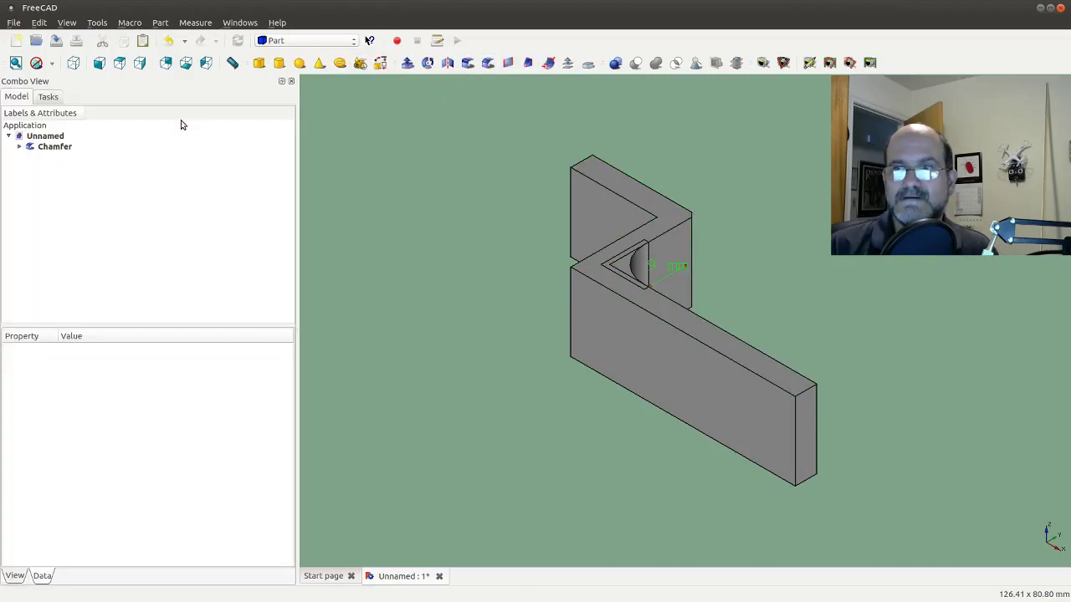
Chamfer the long arm's end edge, creating Chamfer001.
left_click(816, 407)
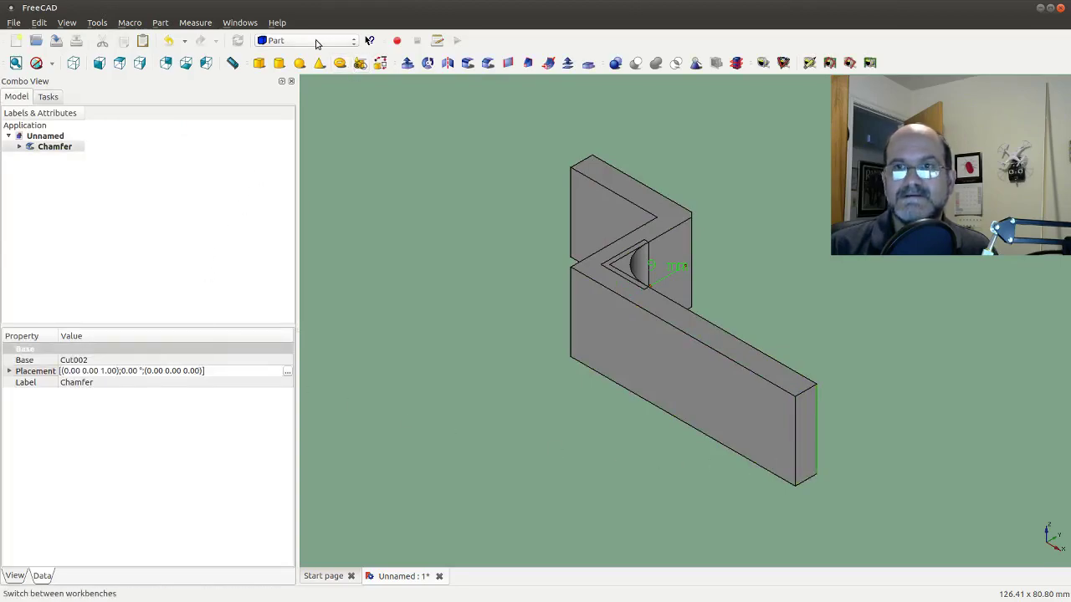
left_click(488, 65)
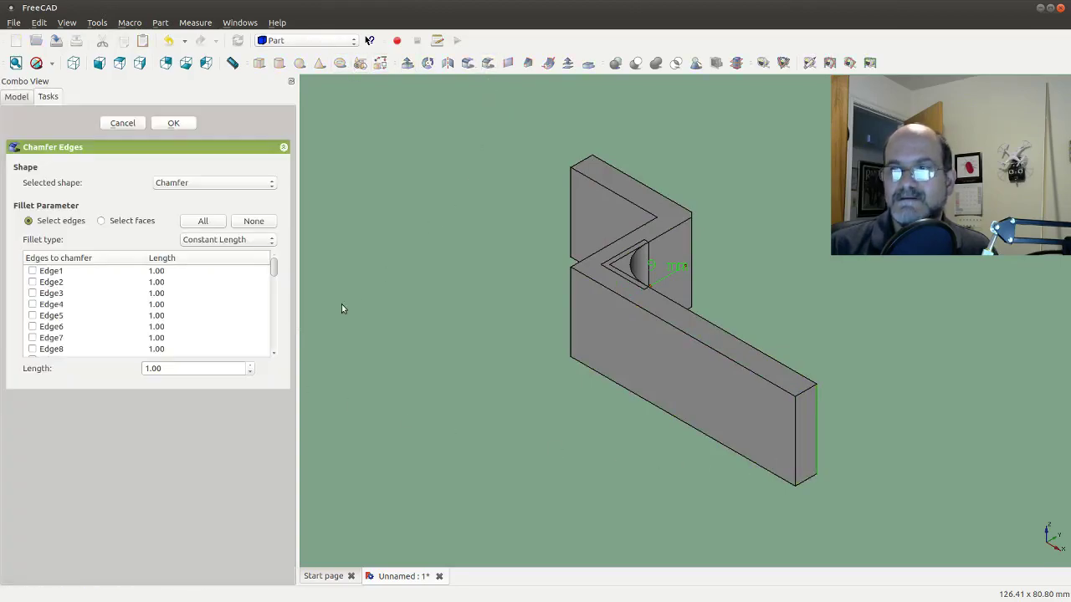
left_click(173, 123)
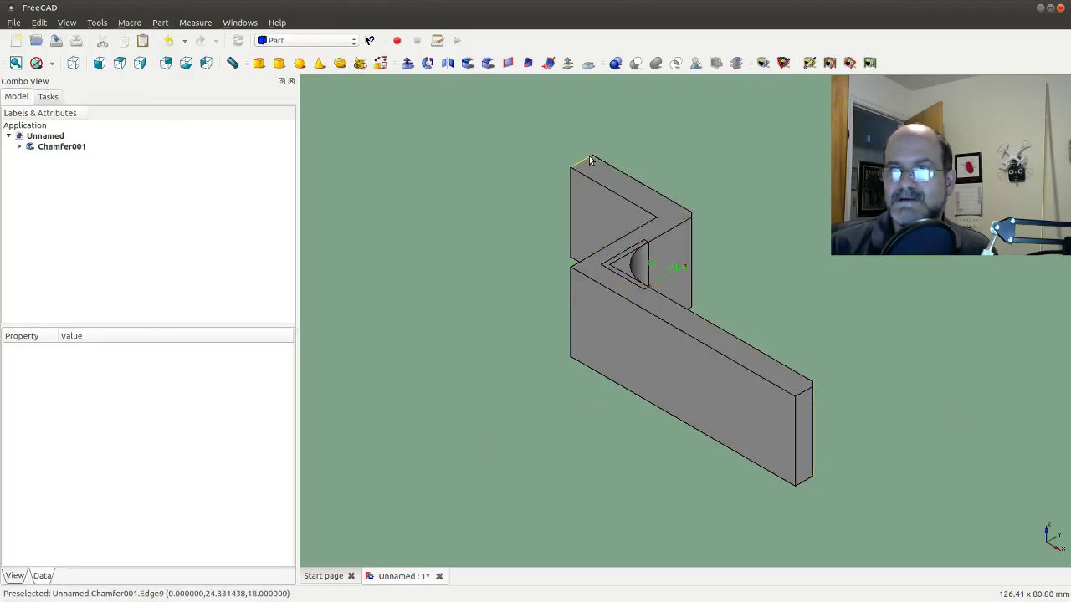
Inspect the chamfered bracket from the Rear, Right and Isometric views.
left_click(165, 64)
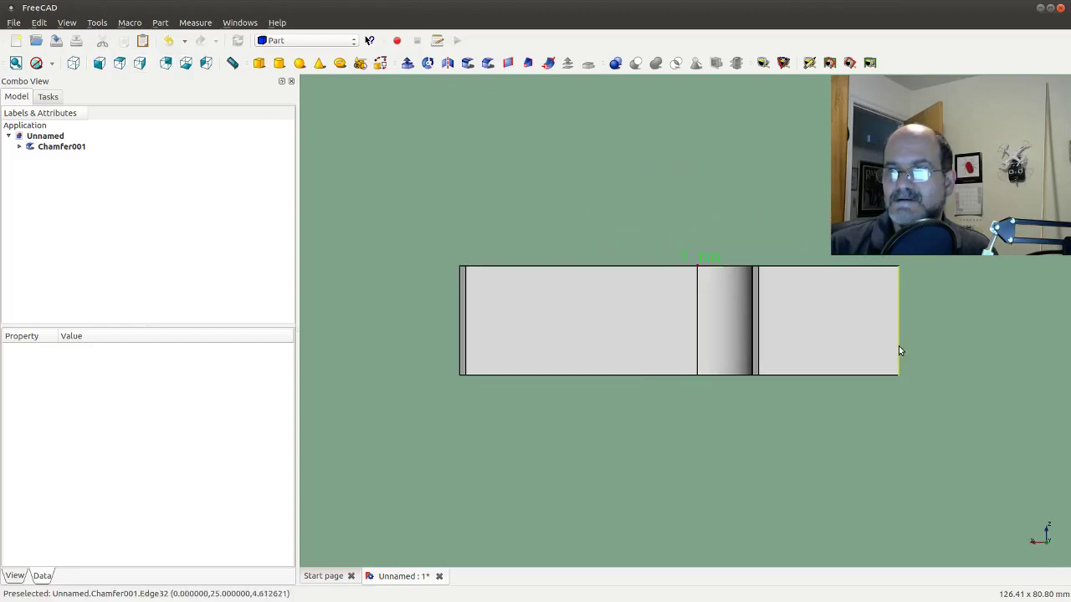
left_click(899, 346)
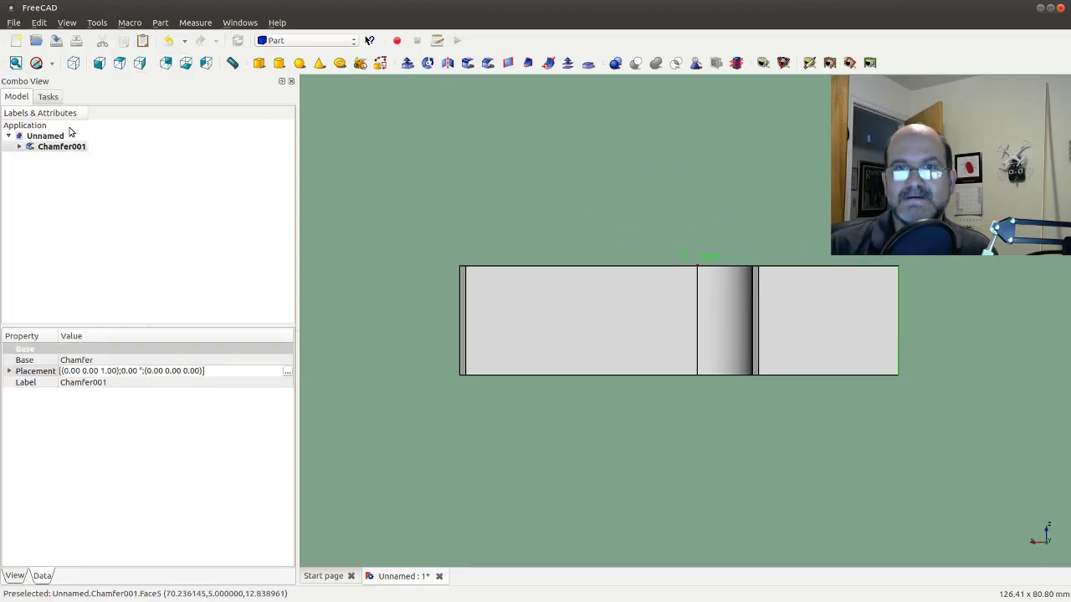
left_click(74, 64)
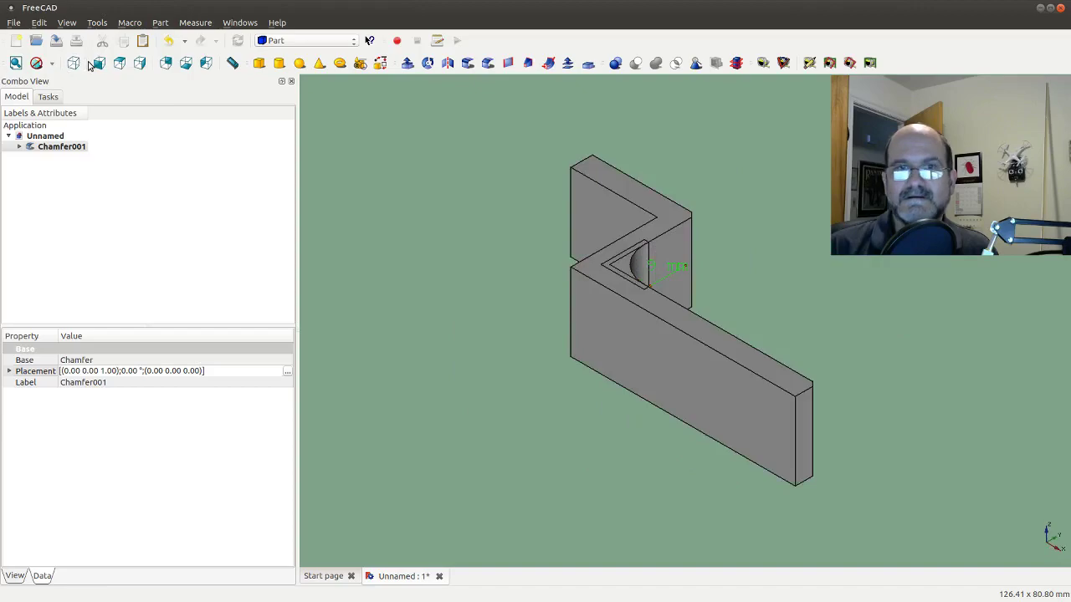
left_click(166, 64)
left_click(186, 64)
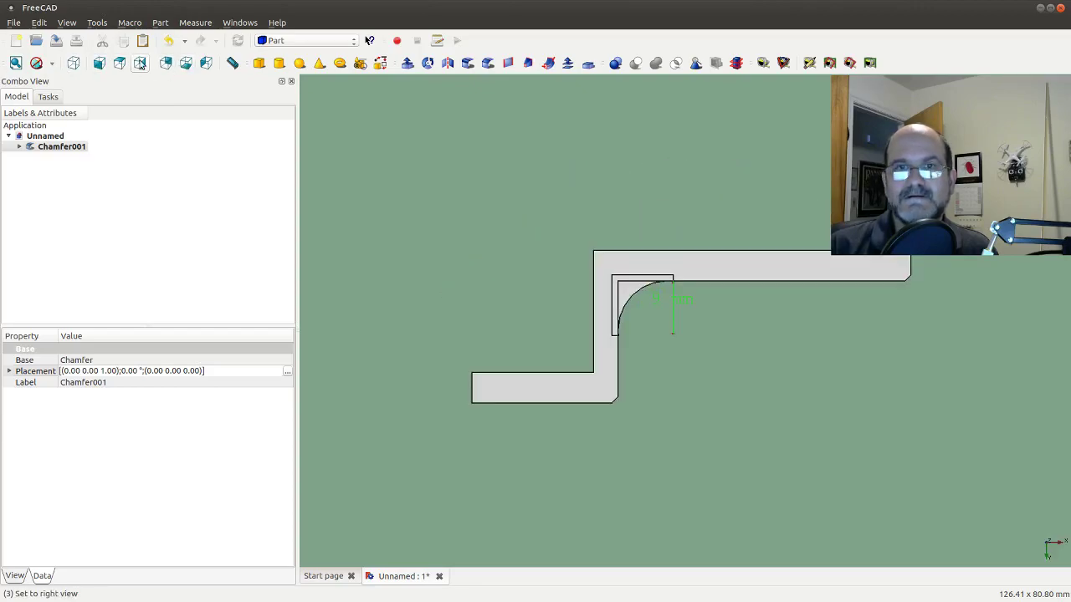
left_click(73, 64)
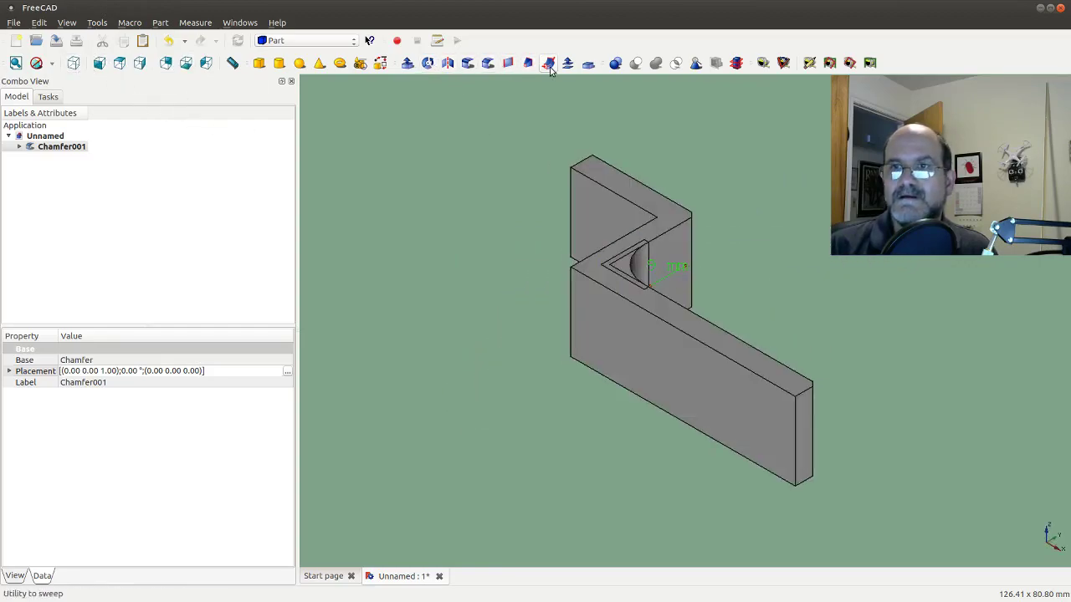
Chamfer Edge32 of Chamfer001 to create Chamfer002, zooming in to check it.
left_click(489, 63)
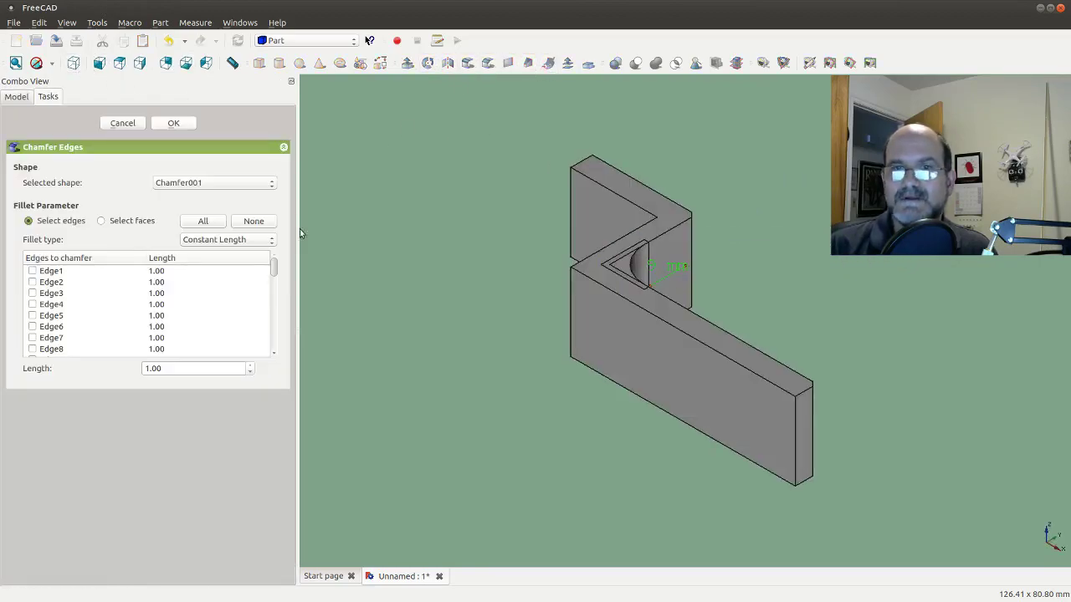
scroll(184, 295, "down", 13)
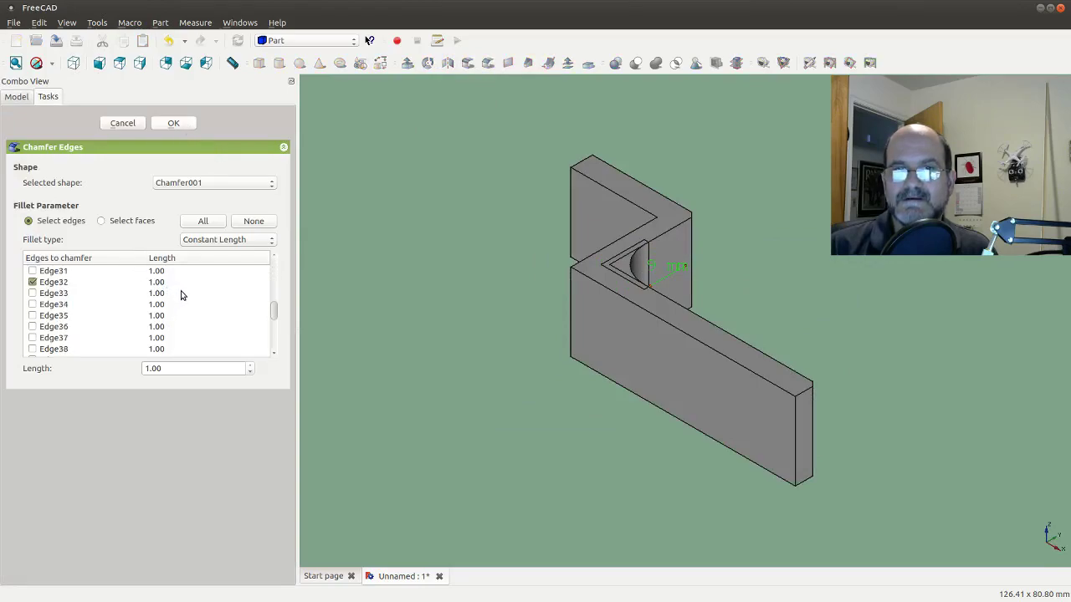
scroll(184, 293, "up", 13)
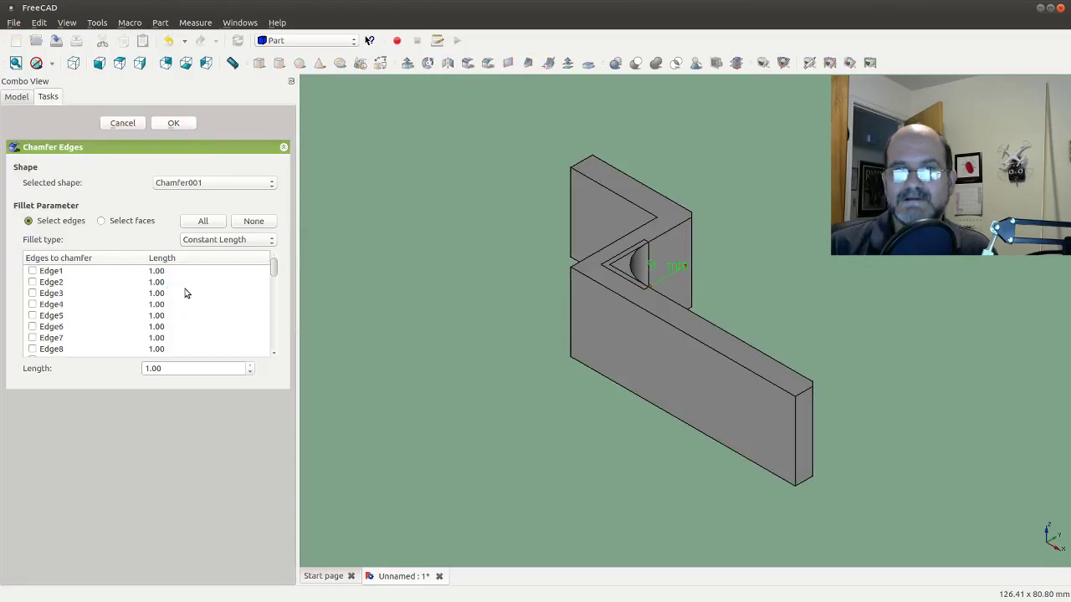
left_click(174, 123)
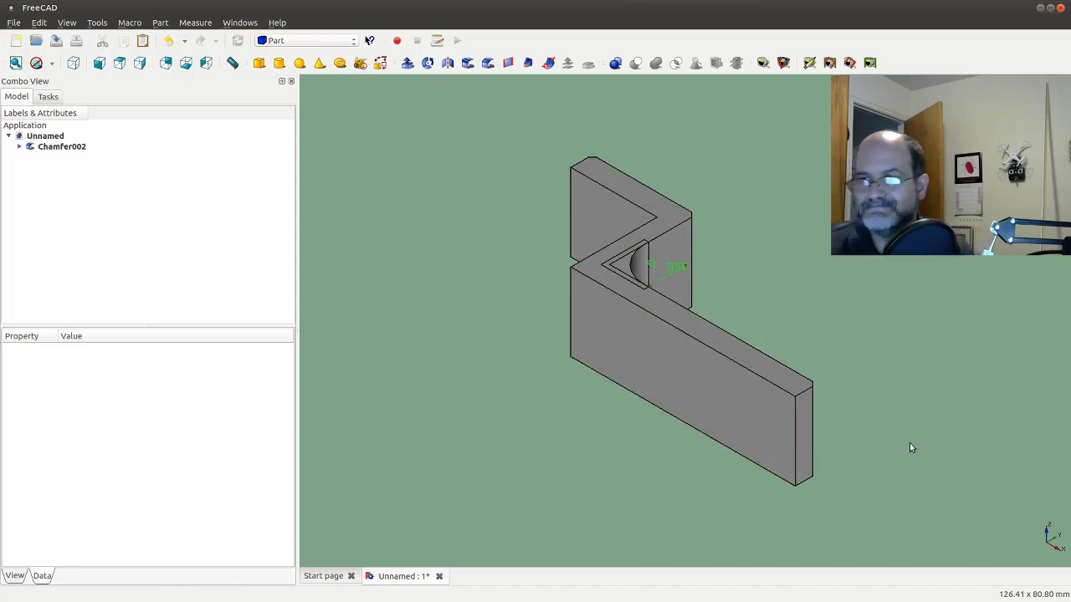
scroll(910, 364, "up", 2)
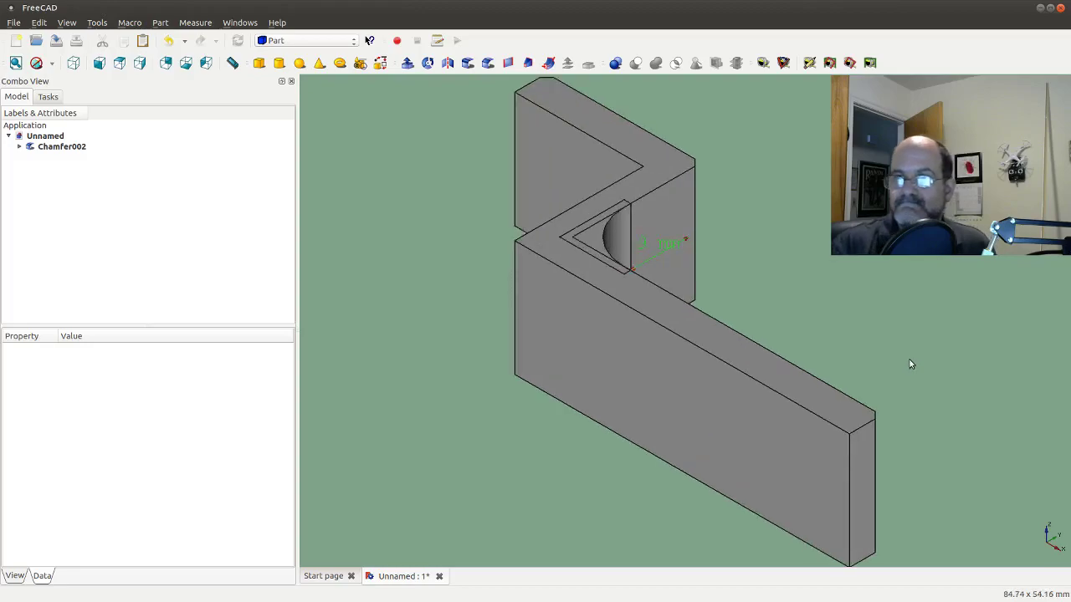
scroll(911, 364, "down", 1)
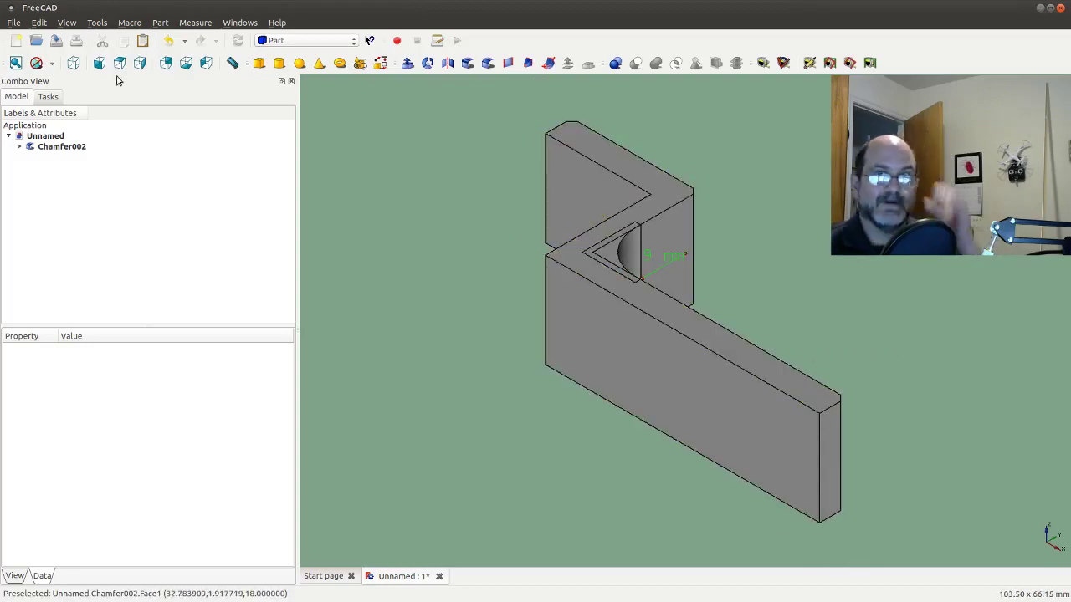
Save the FreeCAD document as 'cornermoldingbracket' in the 3d folder.
left_click(15, 23)
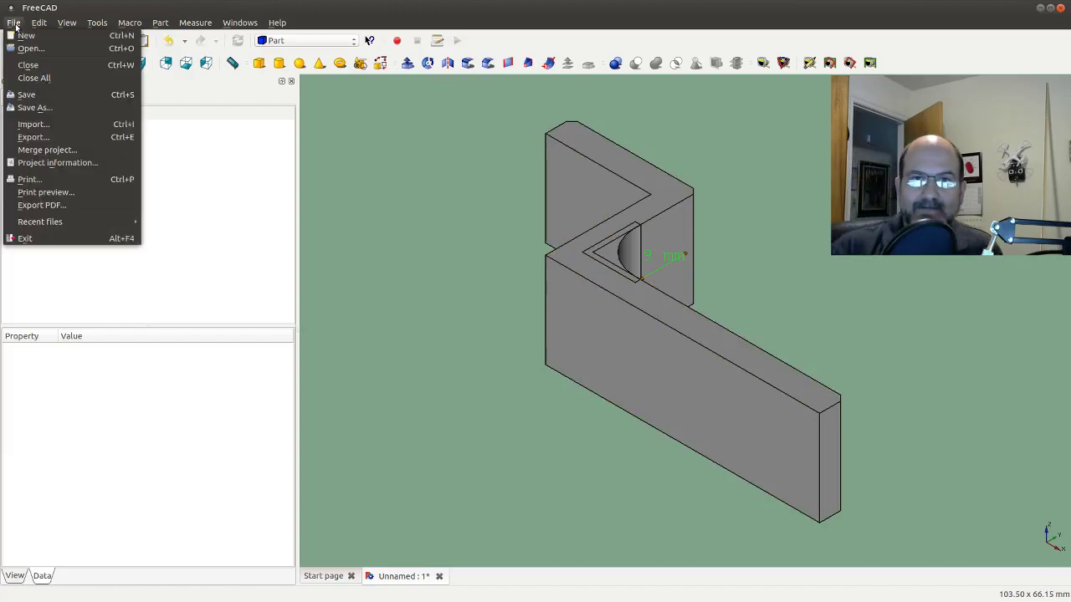
left_click(37, 96)
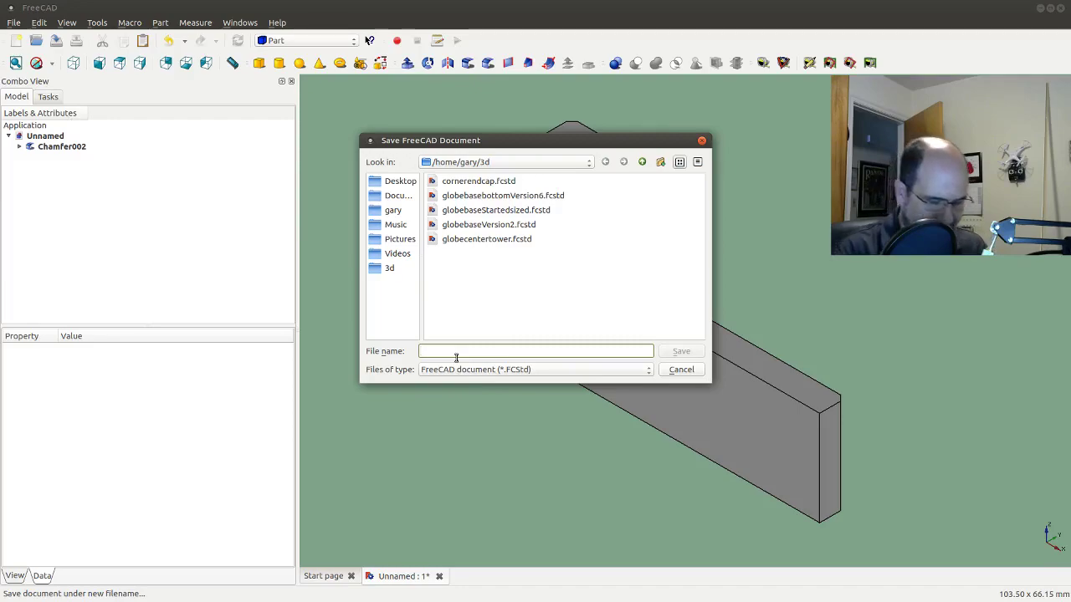
type("corner")
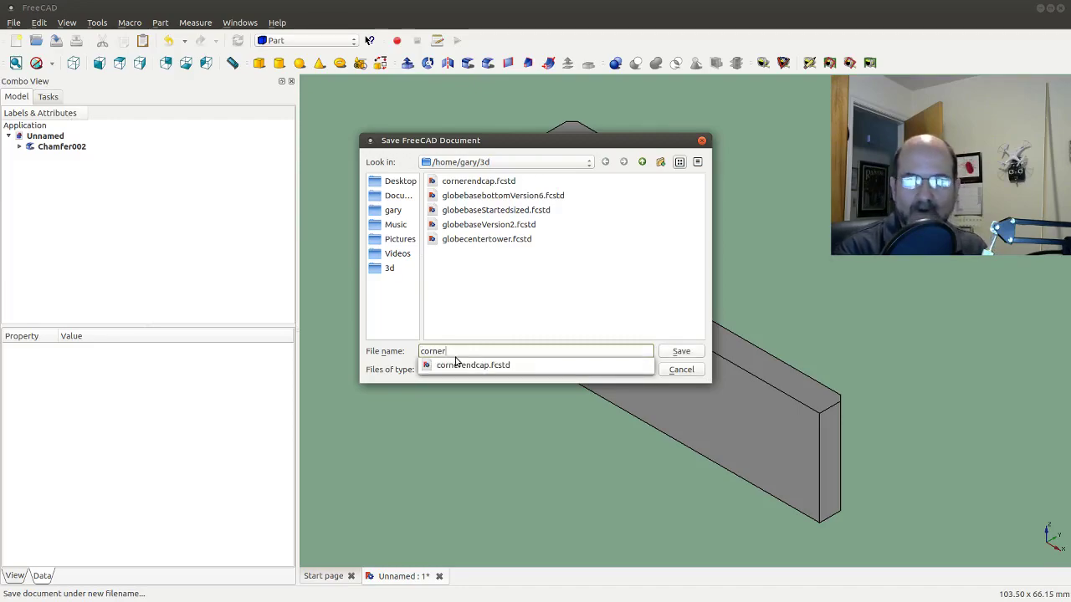
type("m")
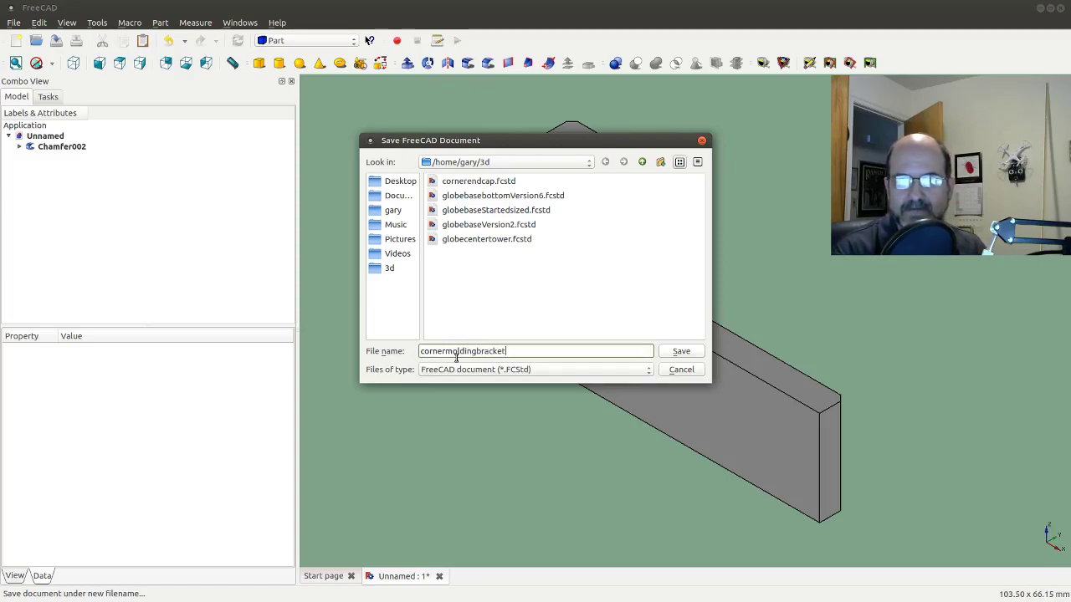
type("oldingbracket")
key("Return")
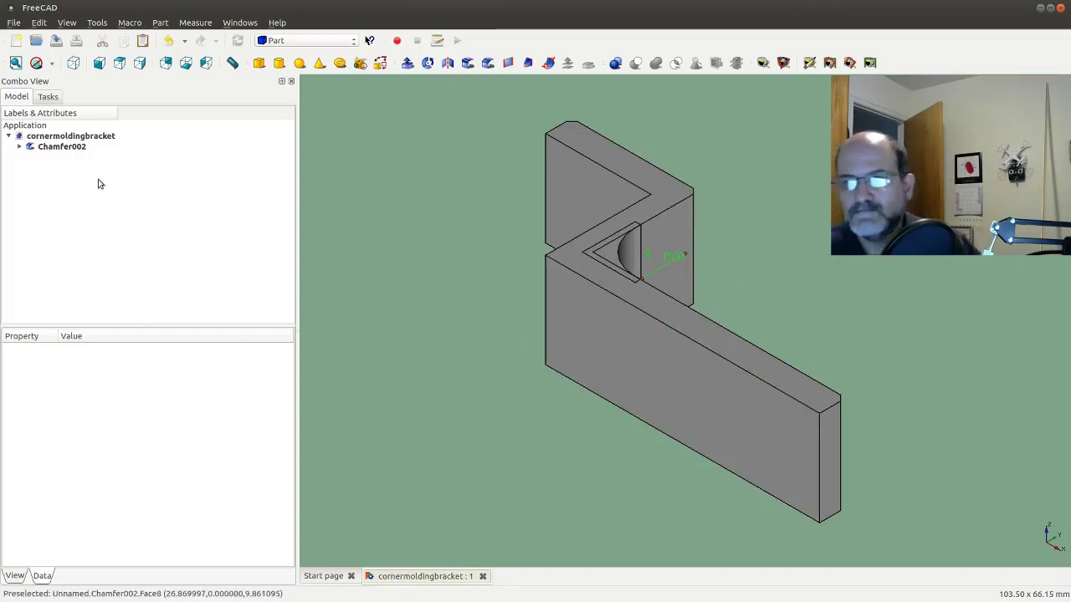
Select Chamfer002 in the model tree and bring up the Export dialog for it.
left_click(14, 22)
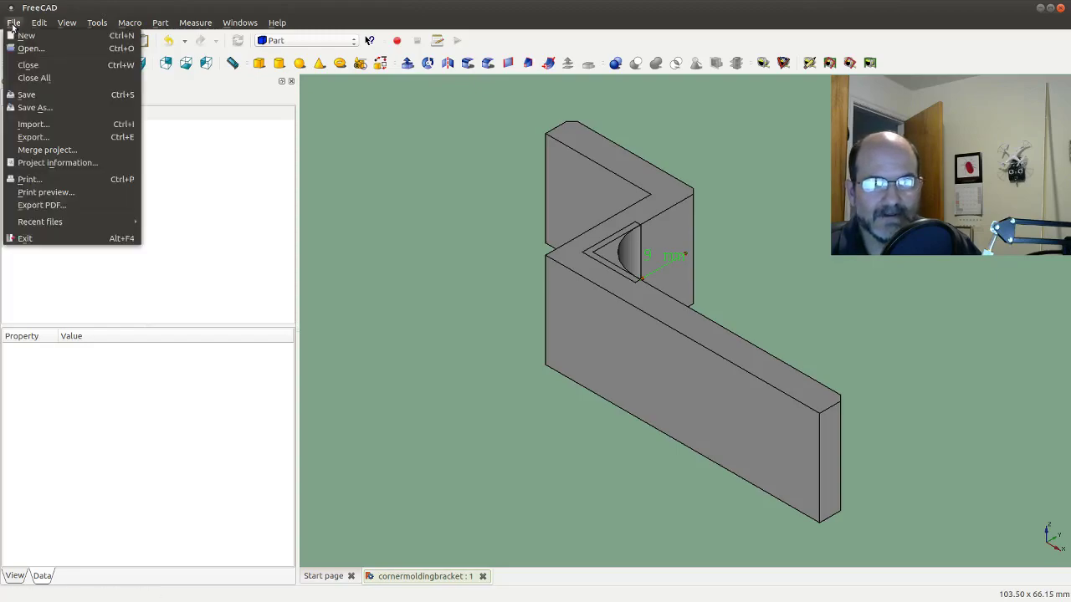
left_click(90, 137)
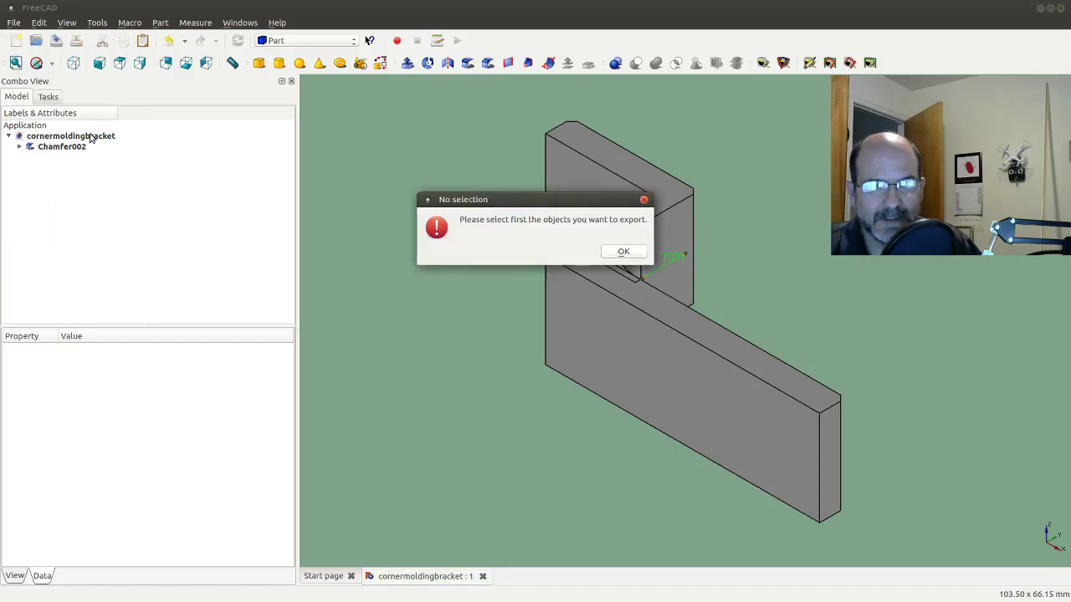
left_click(623, 253)
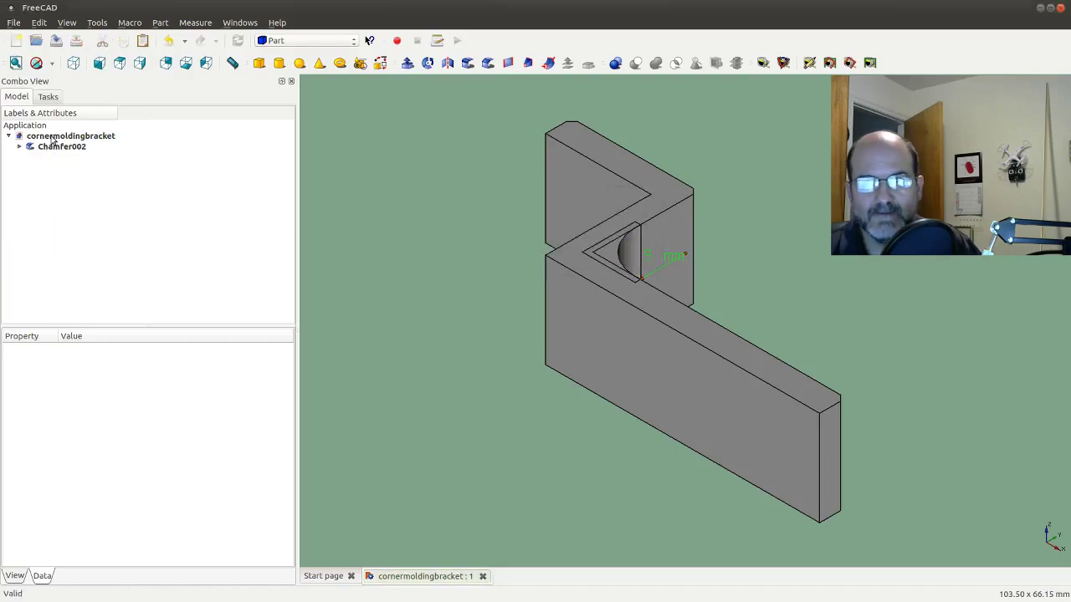
left_click(52, 138)
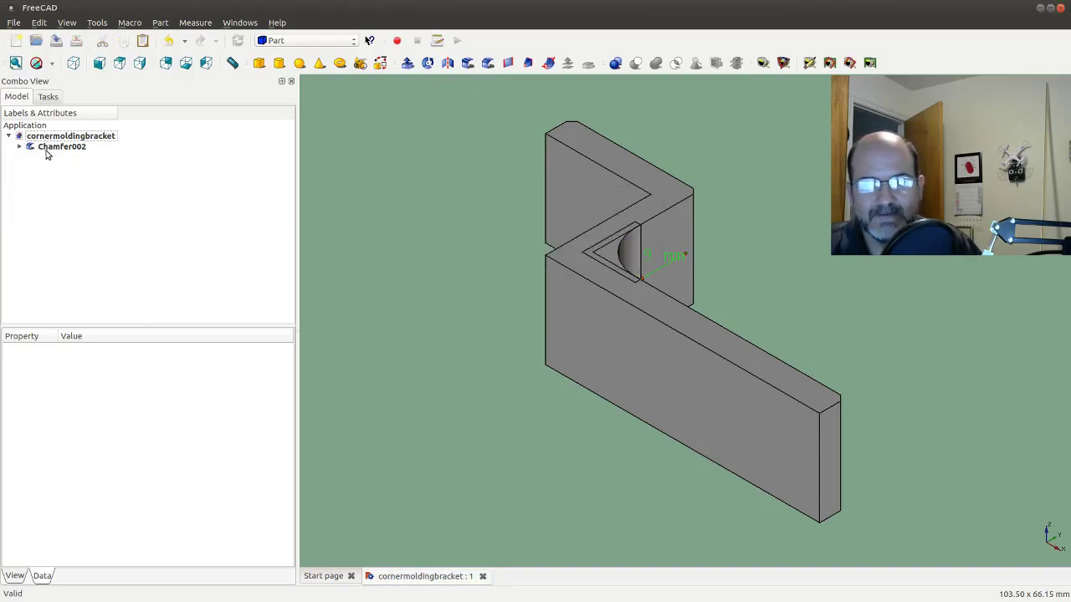
left_click(48, 149)
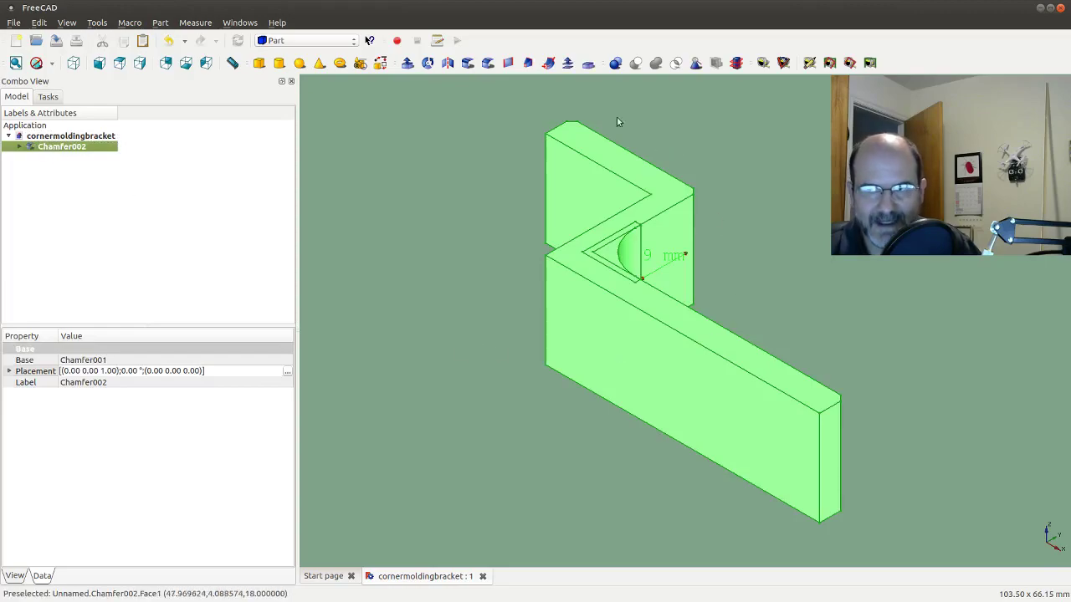
left_click(43, 135)
left_click(45, 149)
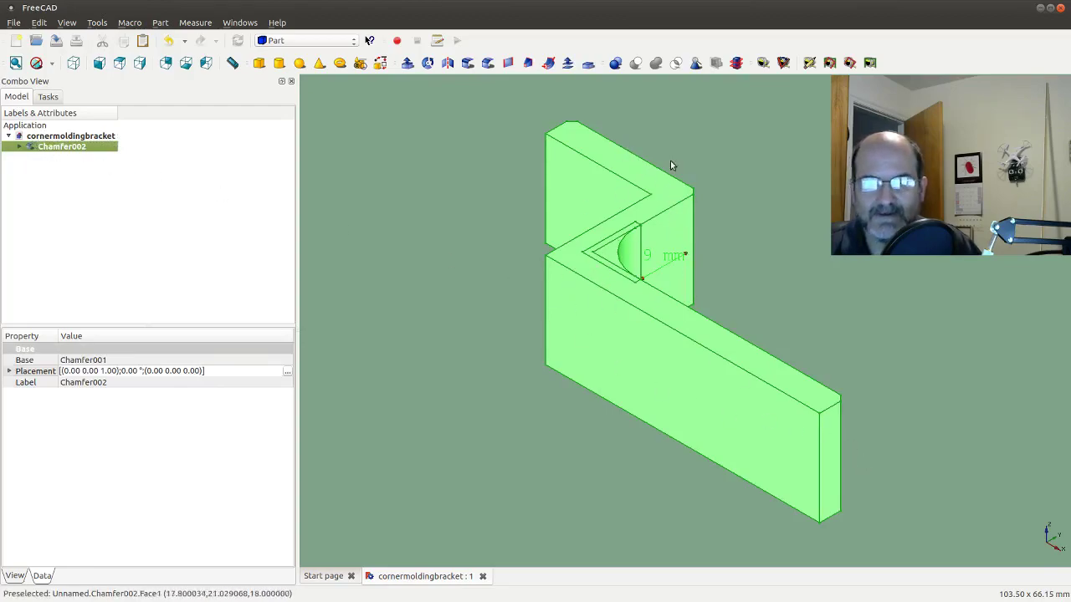
left_click(13, 23)
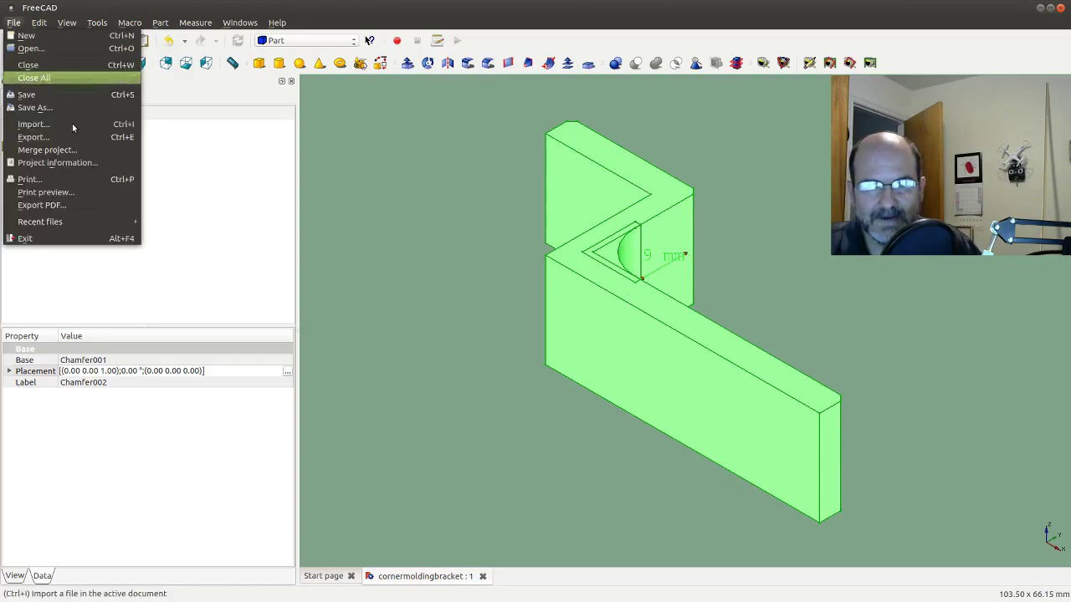
left_click(75, 144)
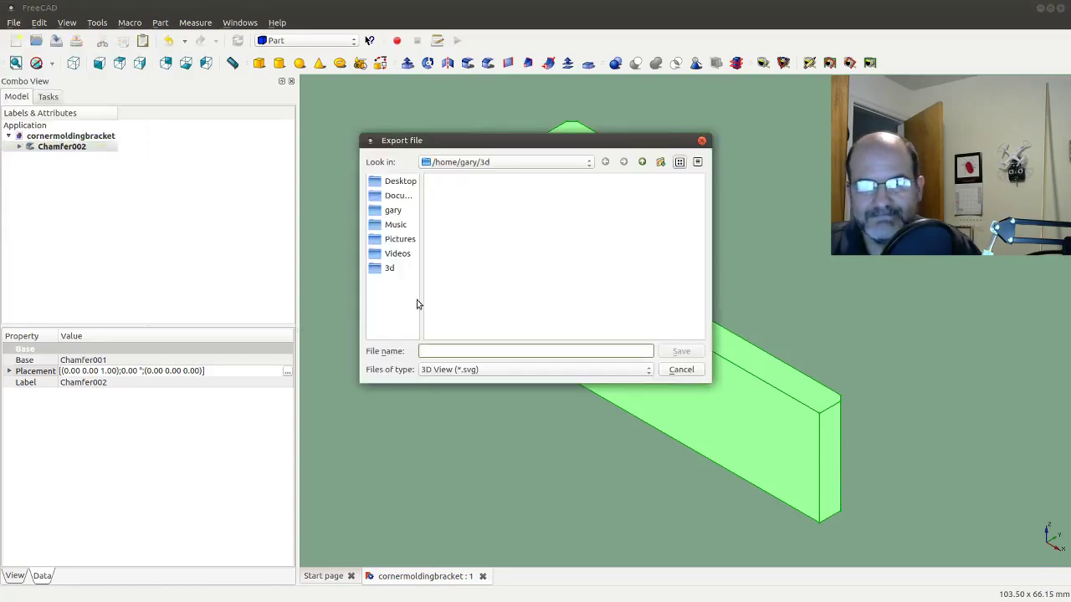
Export Chamfer002 as a Mesh formats (STL) file named 'cornermoldingbracket'.
left_click(650, 373)
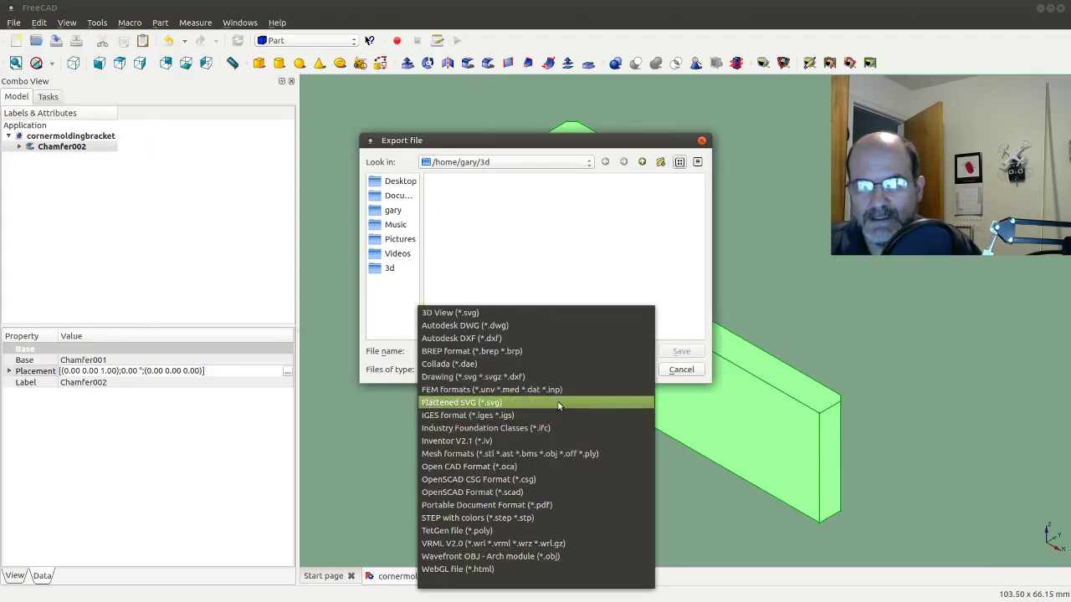
left_click(551, 454)
left_click(443, 353)
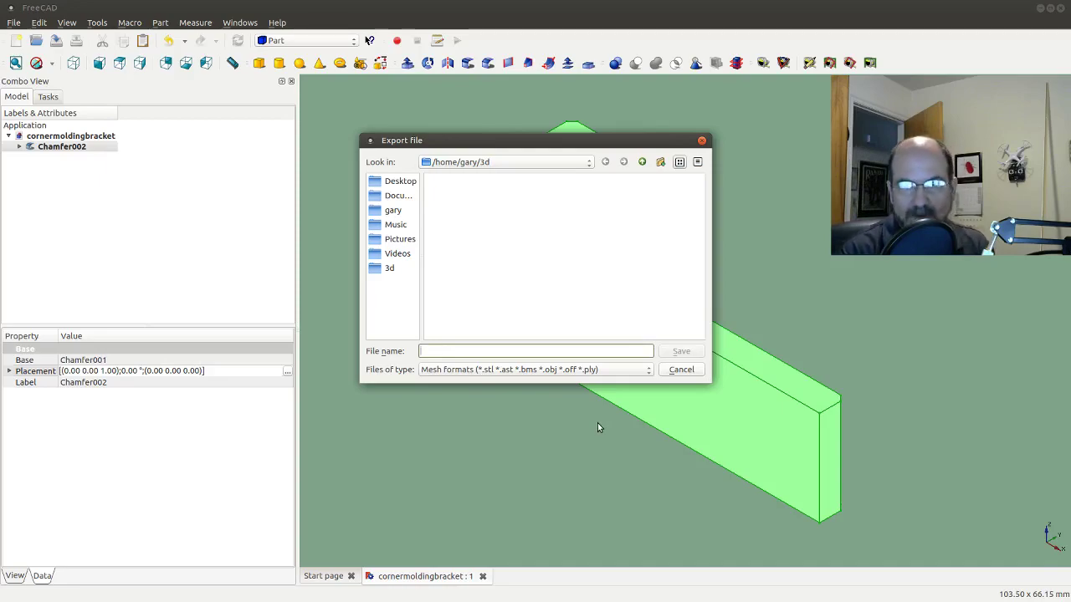
type("co")
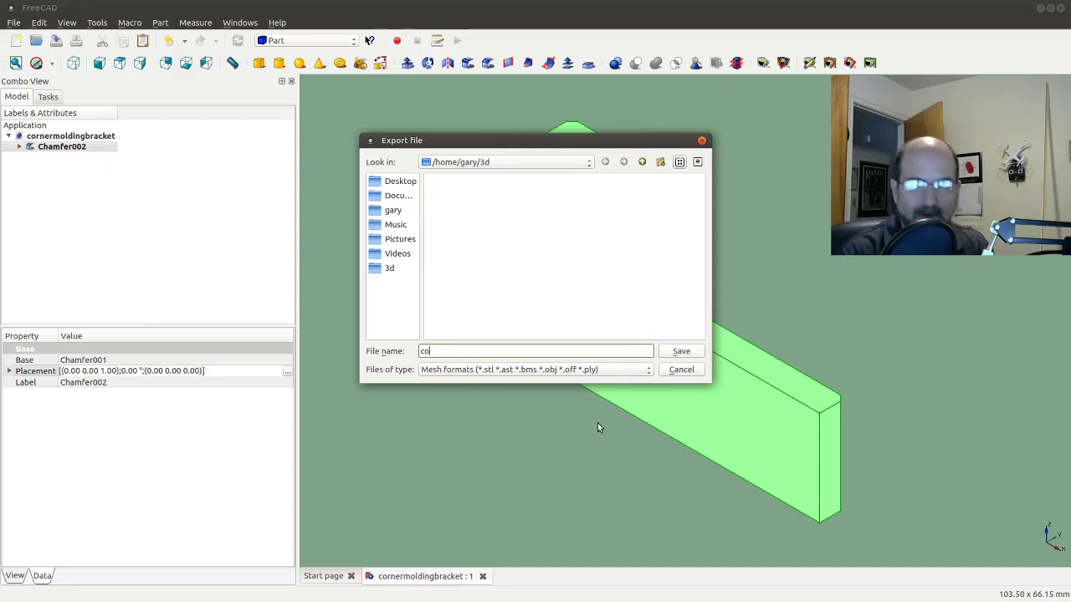
type("rnermo")
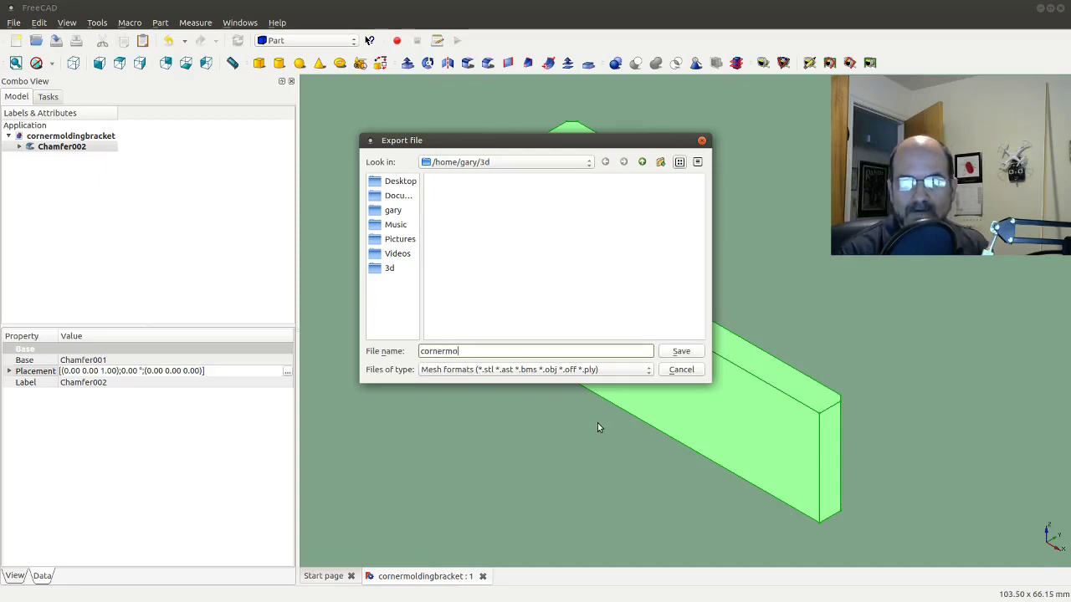
type("ldingbra")
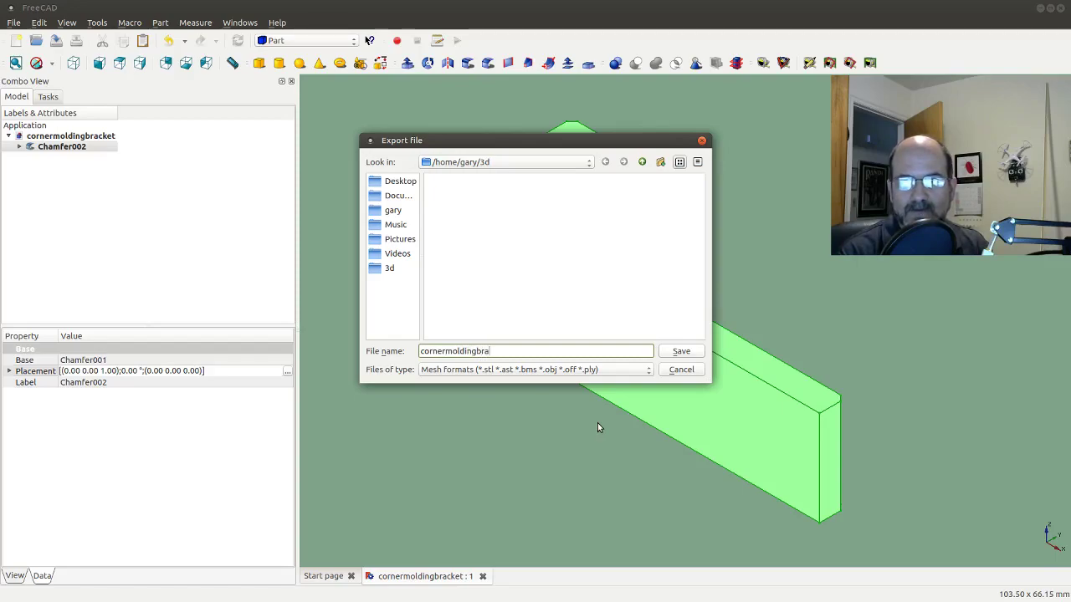
type("cket")
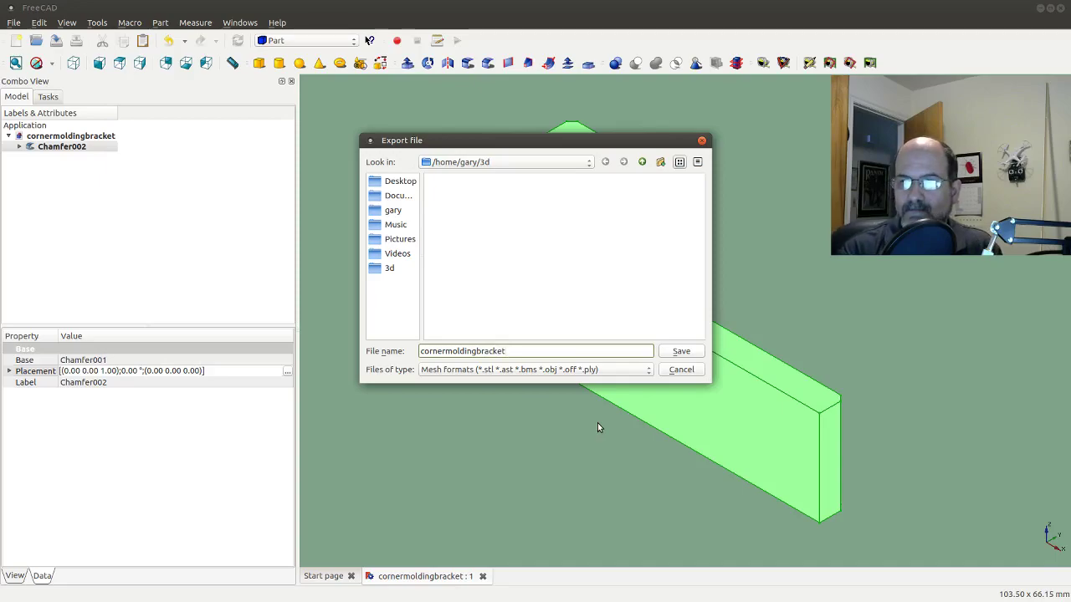
left_click(683, 351)
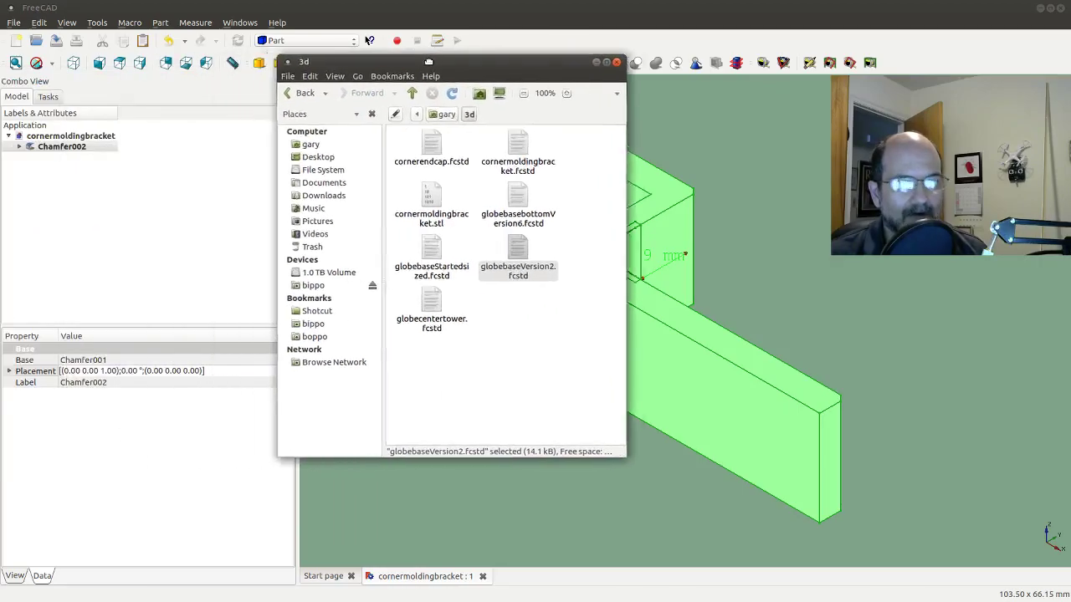
Confirm cornermoldingbracket.stl is present in the 3d folder.
left_click(492, 186)
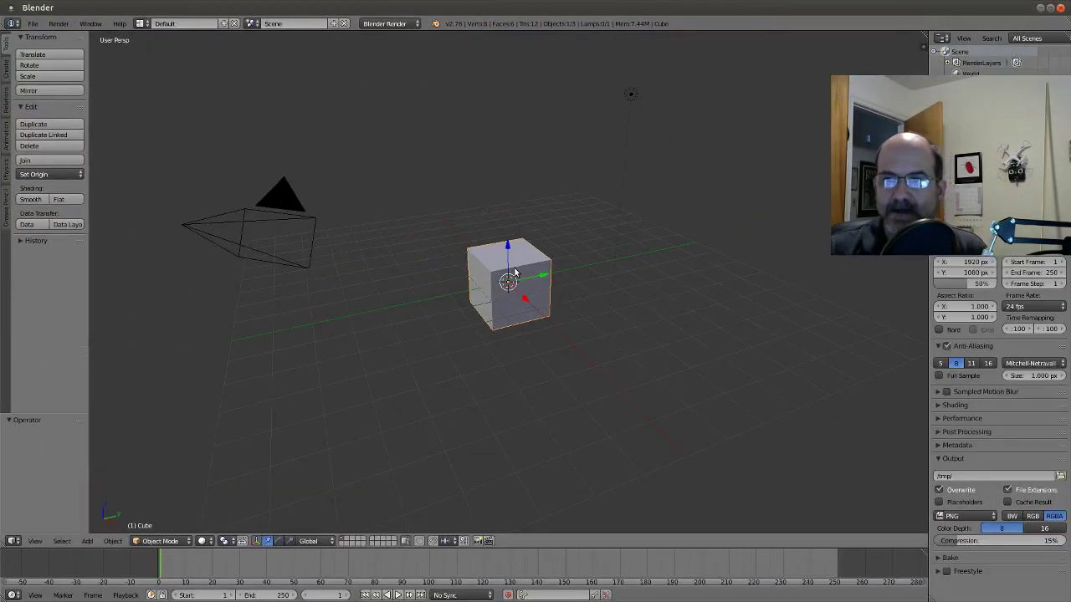
Delete Blender's default cube from the scene.
key("x")
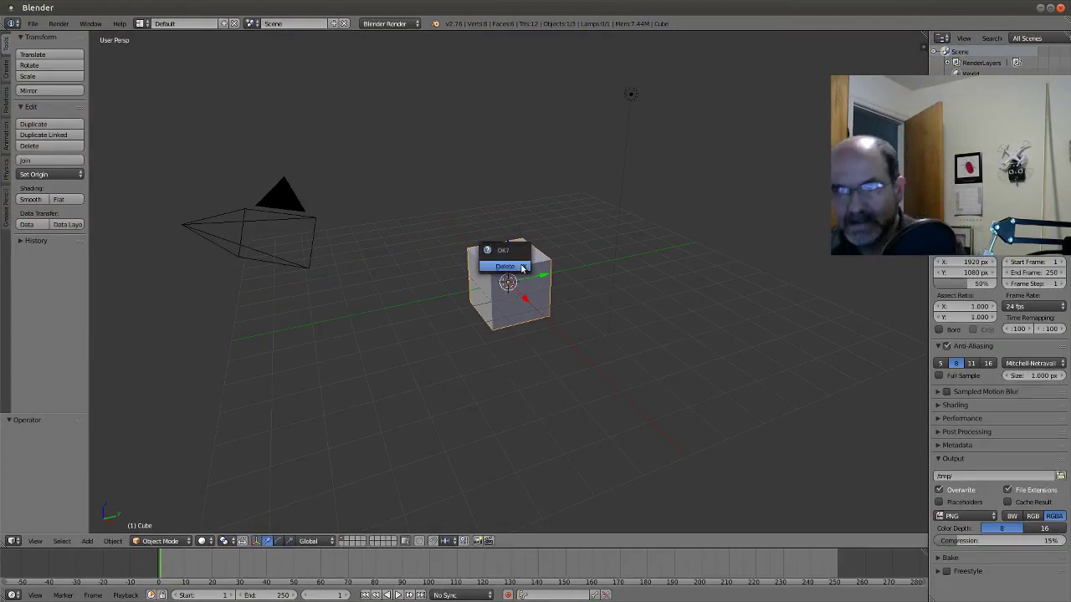
left_click(505, 266)
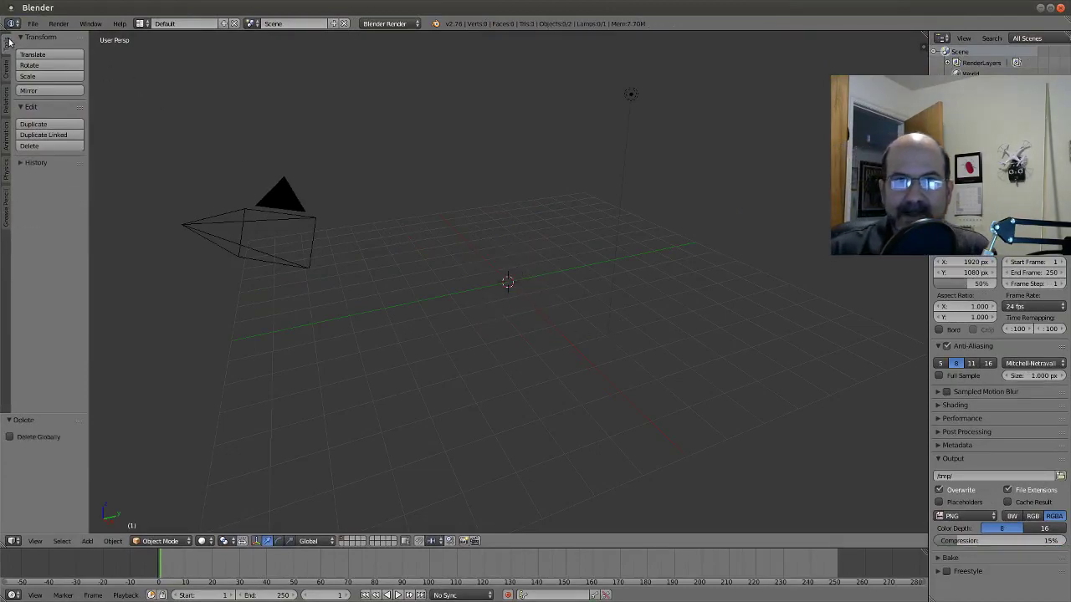
left_click(31, 23)
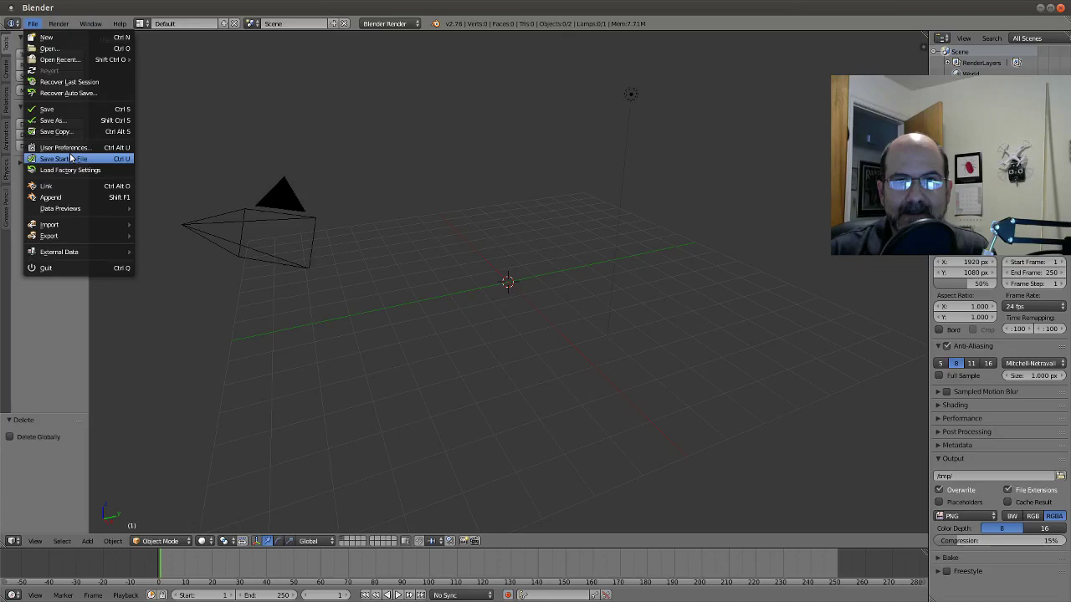
left_click(60, 52)
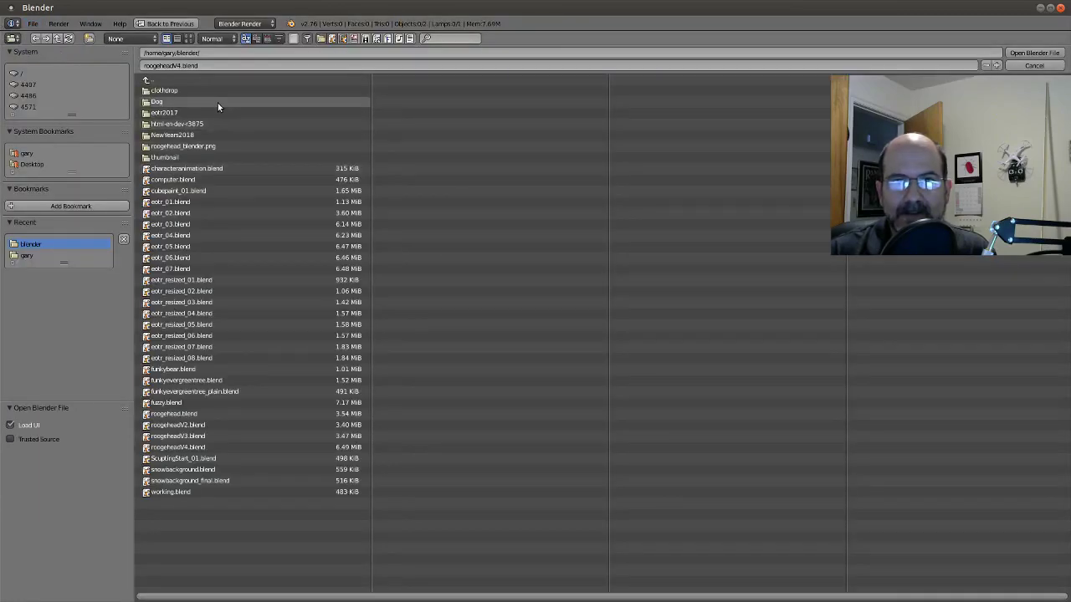
left_click(149, 80)
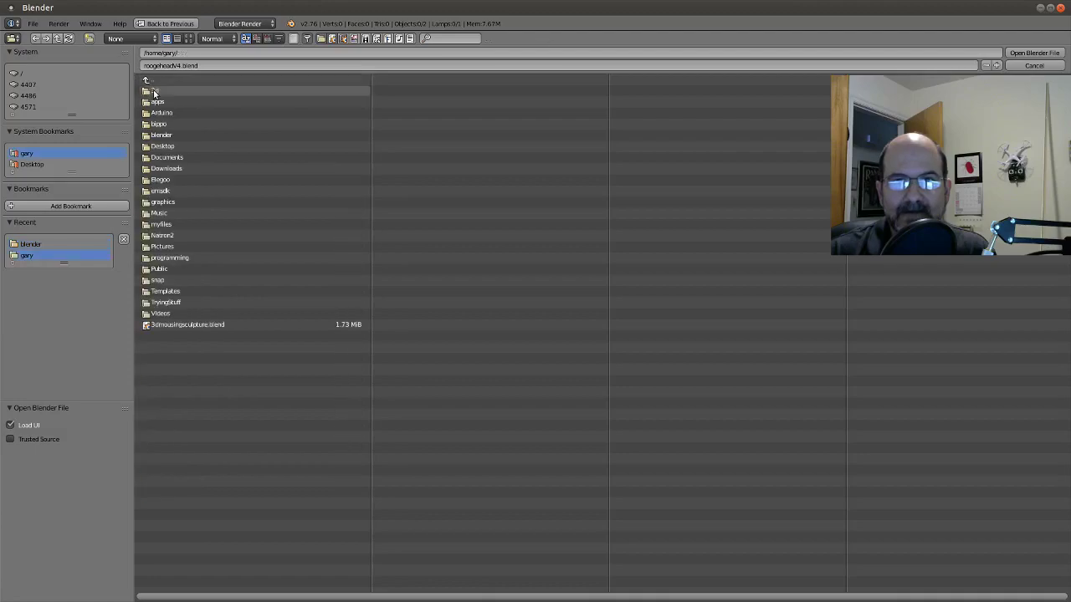
left_click(154, 92)
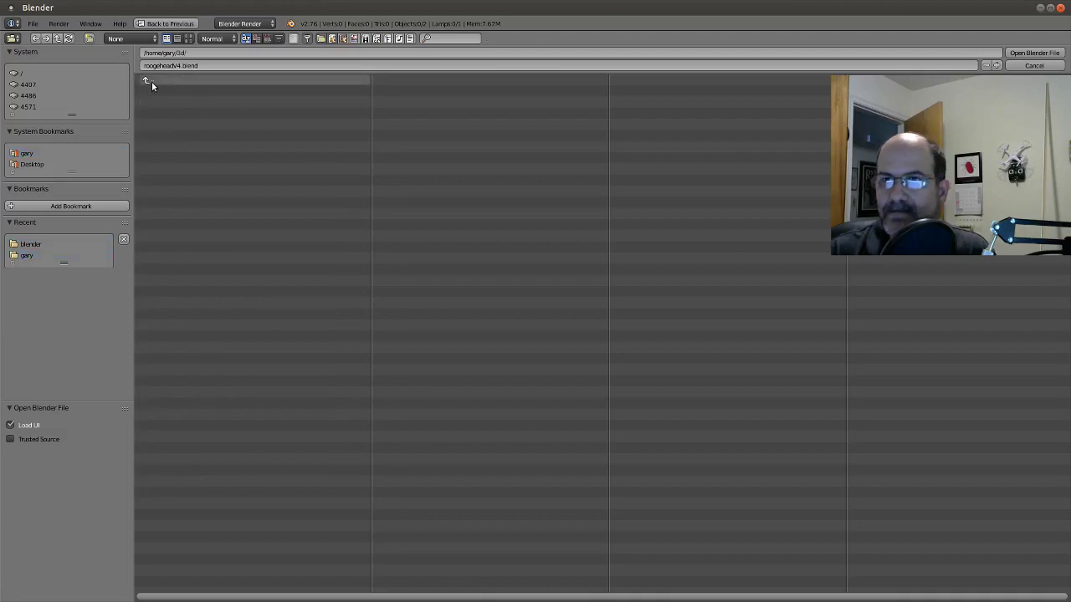
left_click(1034, 66)
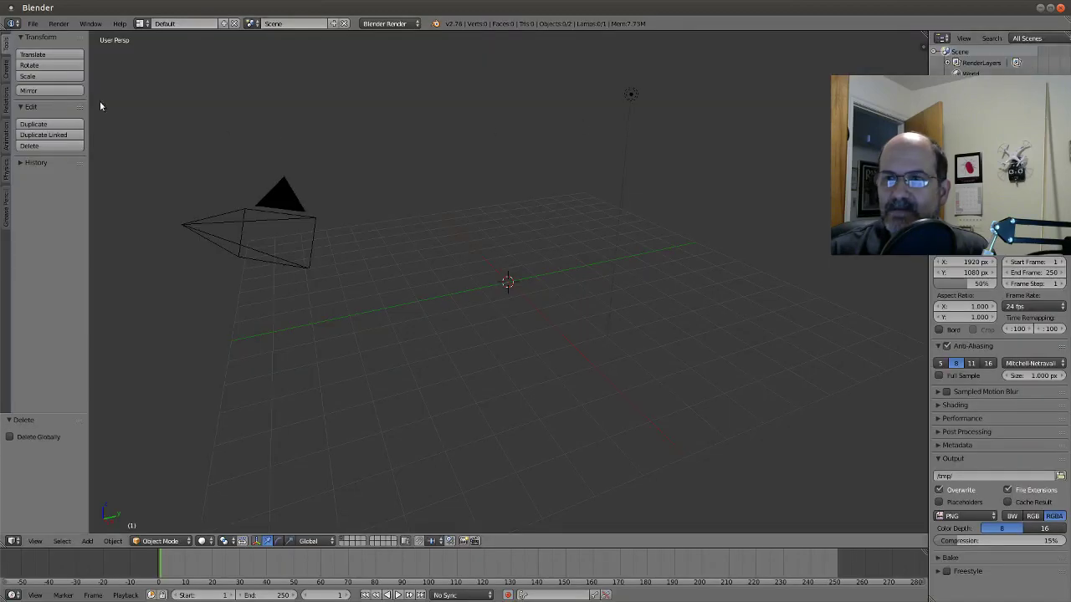
Import cornermoldingbracket.stl into the scene through the STL importer.
left_click(32, 23)
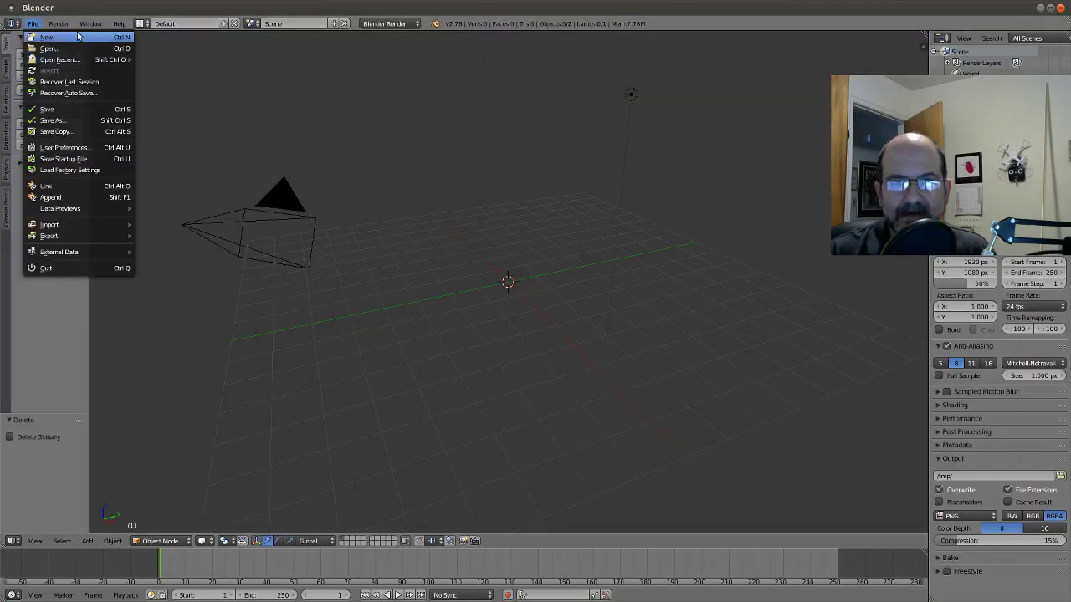
mouse_move(84, 226)
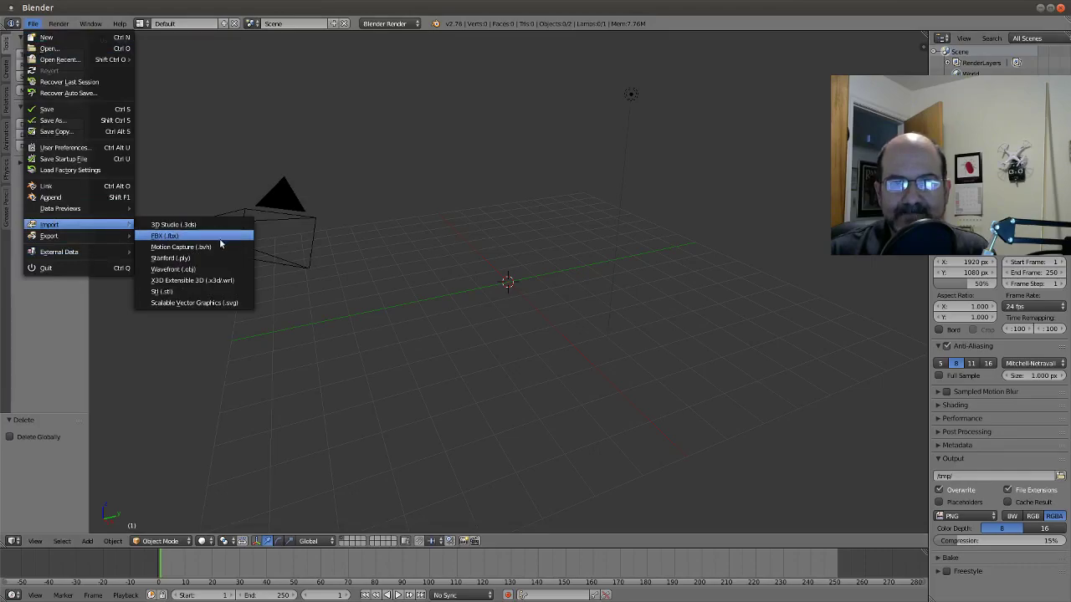
left_click(168, 291)
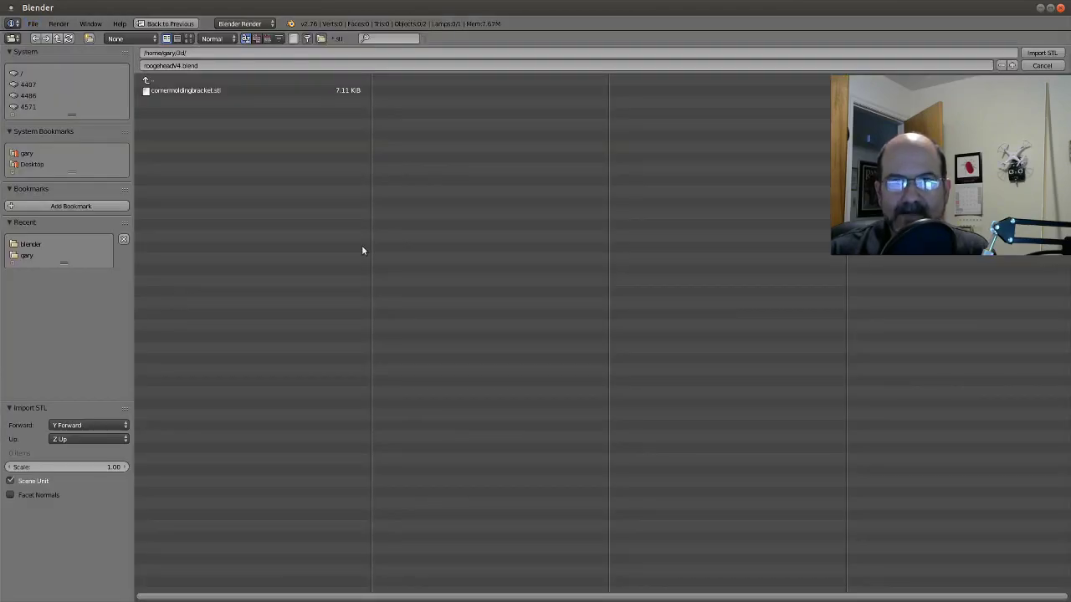
left_click(196, 90)
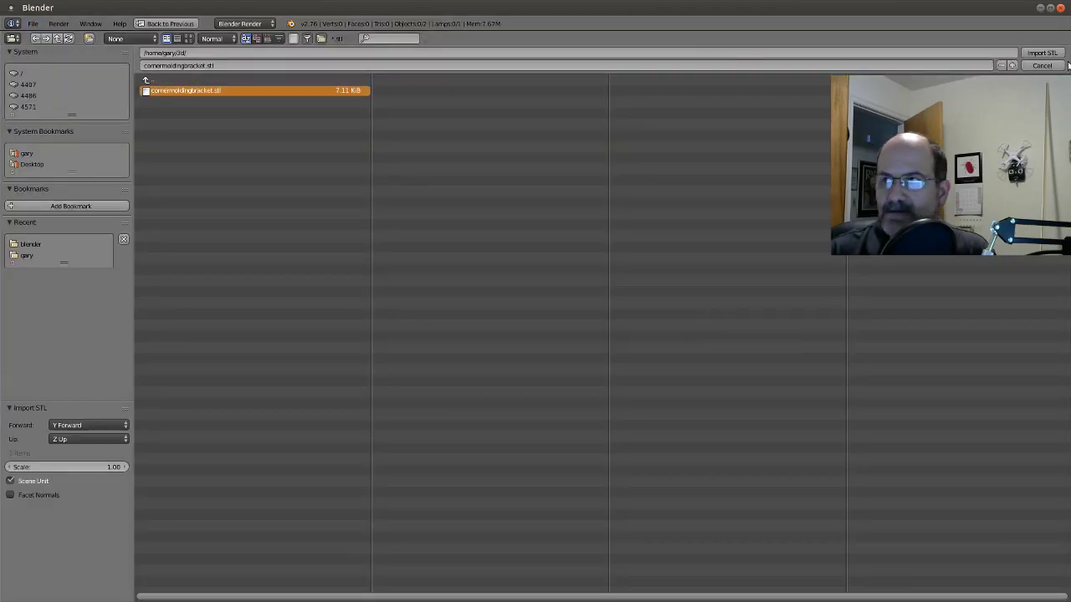
left_click(1043, 53)
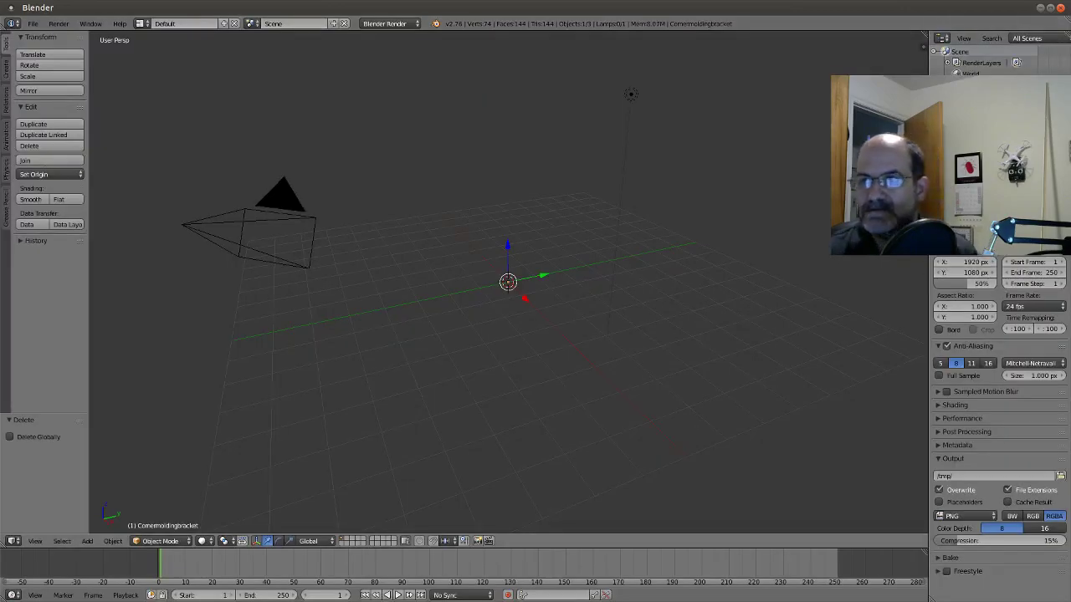
Zoom and pan to centre the imported bracket in the viewport.
scroll(820, 212, "down", 4)
scroll(820, 209, "down", 6)
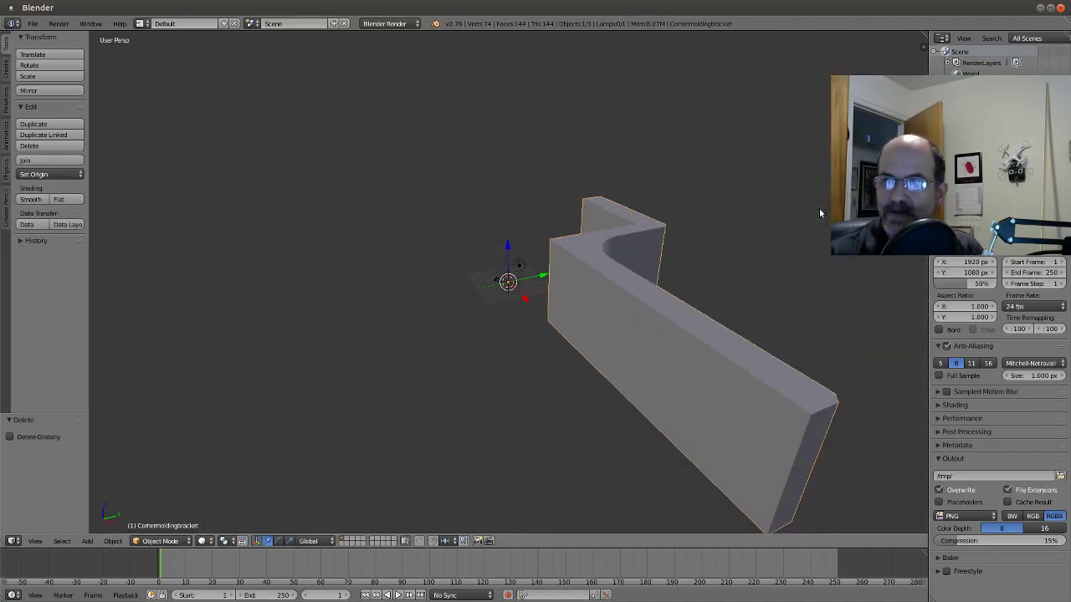
middle_click_drag(721, 276, 650, 268, "shift")
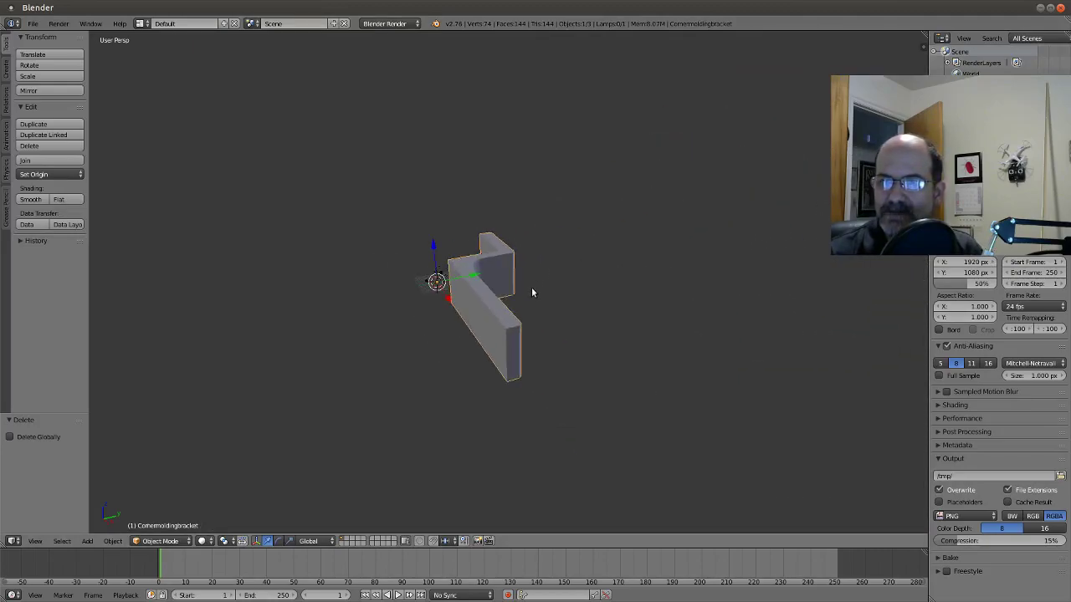
scroll(582, 275, "up", 3)
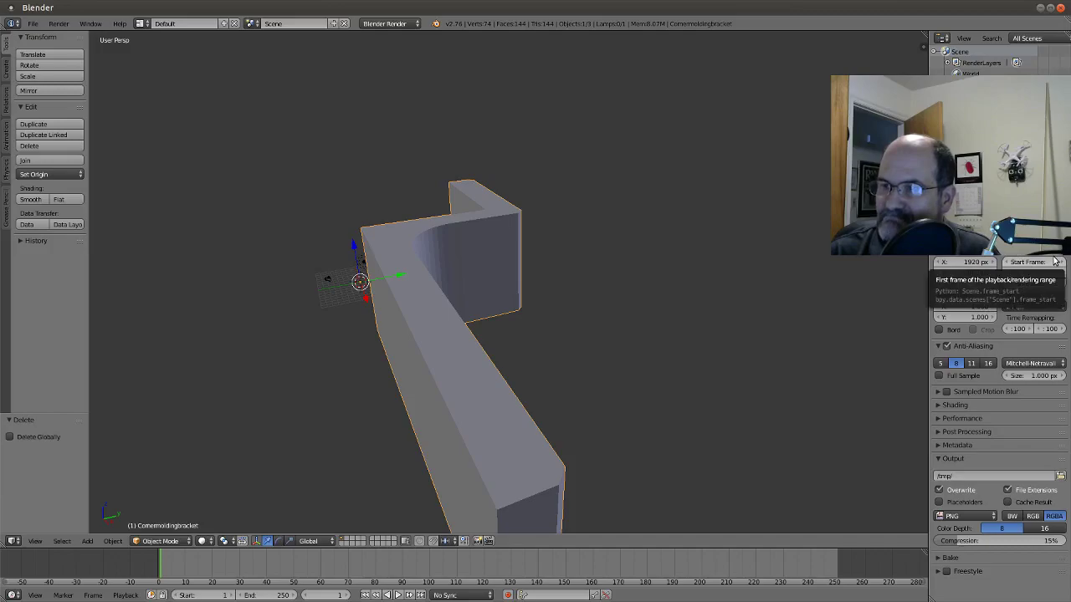
scroll(457, 269, "up", 2)
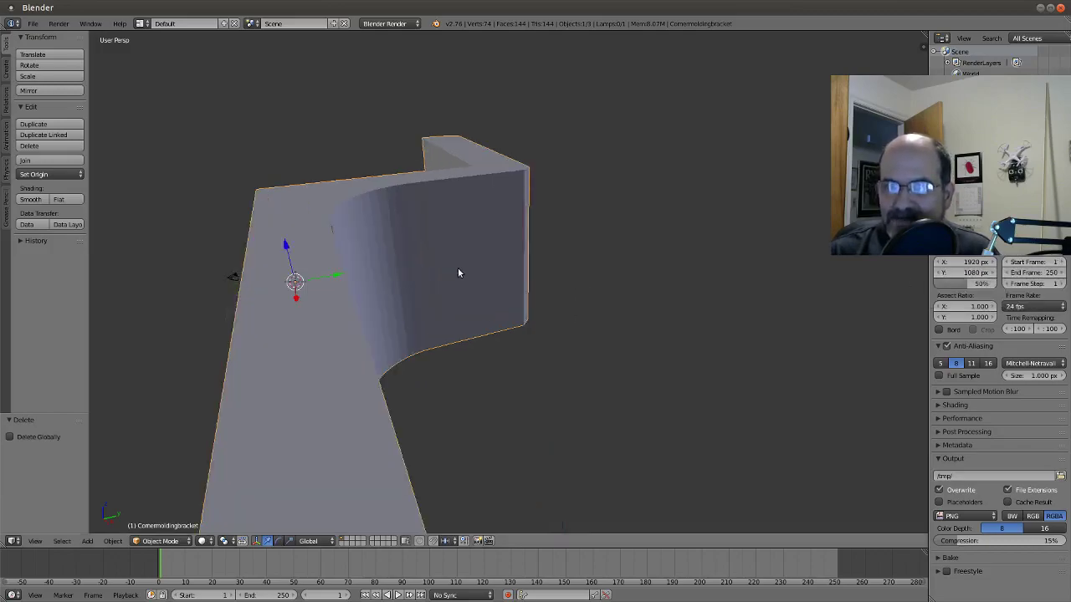
scroll(457, 272, "down", 5)
Orbit around the bracket to inspect its bends and notch, then quit Blender.
middle_click_drag(458, 273, 468, 276)
scroll(471, 278, "up", 4)
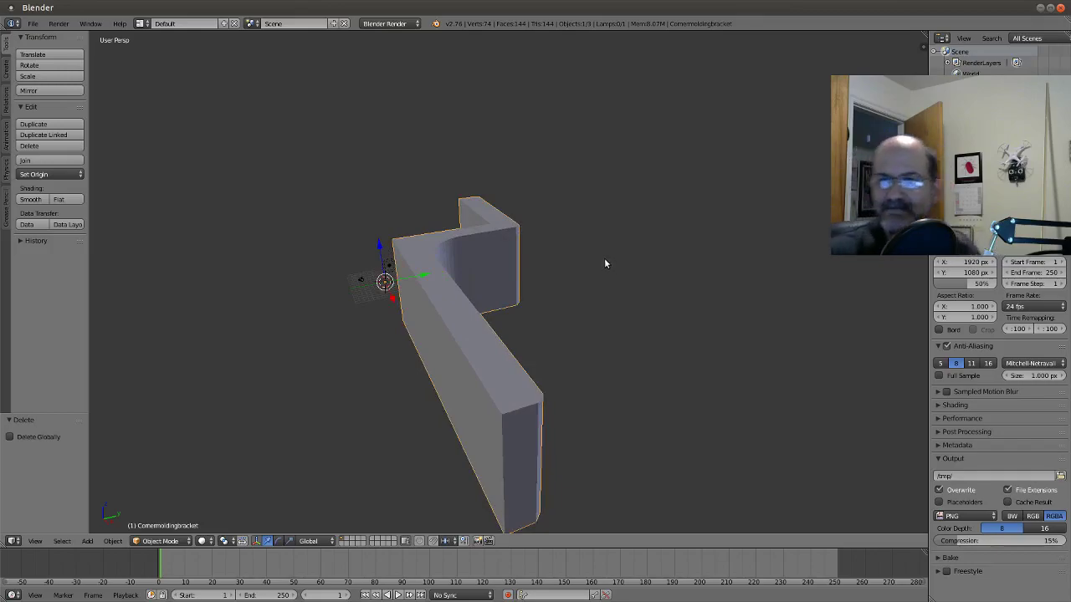
scroll(604, 258, "down", 5)
scroll(604, 258, "up", 4)
scroll(605, 264, "up", 3)
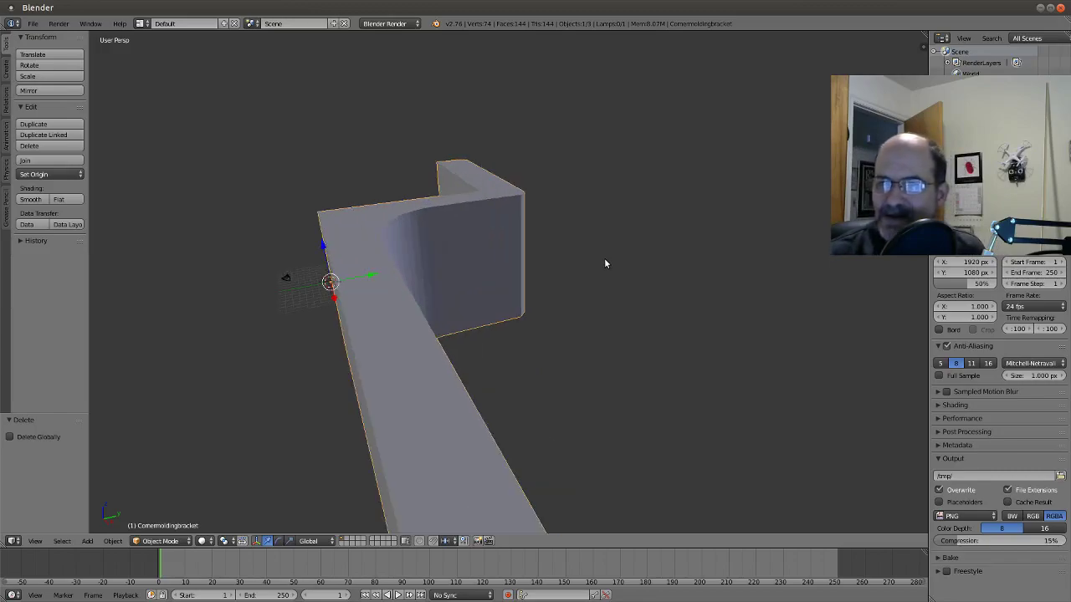
mouse_move(609, 282)
middle_mouse_down()
mouse_move(433, 303)
mouse_move(485, 351)
mouse_move(528, 306)
mouse_move(459, 196)
mouse_move(393, 189)
mouse_move(367, 246)
mouse_move(497, 366)
mouse_move(519, 335)
mouse_move(428, 268)
mouse_move(310, 310)
mouse_move(223, 259)
mouse_move(248, 284)
mouse_move(388, 356)
mouse_move(474, 349)
mouse_move(490, 306)
mouse_move(497, 275)
mouse_move(421, 256)
mouse_move(471, 275)
mouse_move(557, 280)
mouse_move(595, 342)
mouse_move(589, 371)
mouse_move(604, 357)
mouse_move(561, 358)
mouse_move(466, 328)
mouse_move(466, 292)
mouse_move(399, 282)
mouse_move(385, 310)
mouse_move(388, 278)
mouse_move(454, 377)
mouse_move(533, 375)
mouse_move(500, 380)
mouse_move(447, 359)
middle_mouse_up()
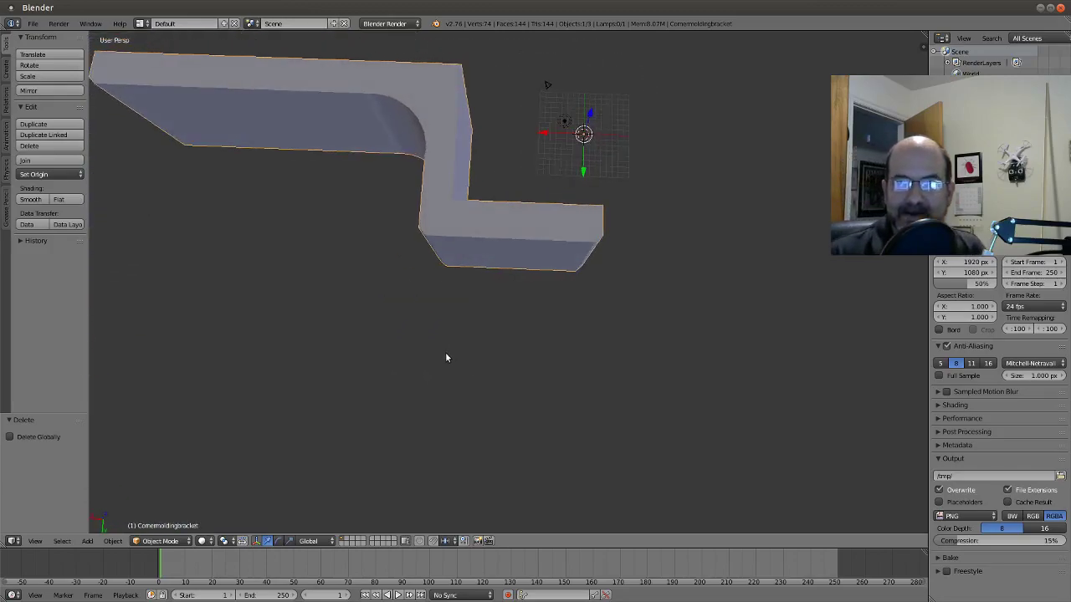
key("KP_6")
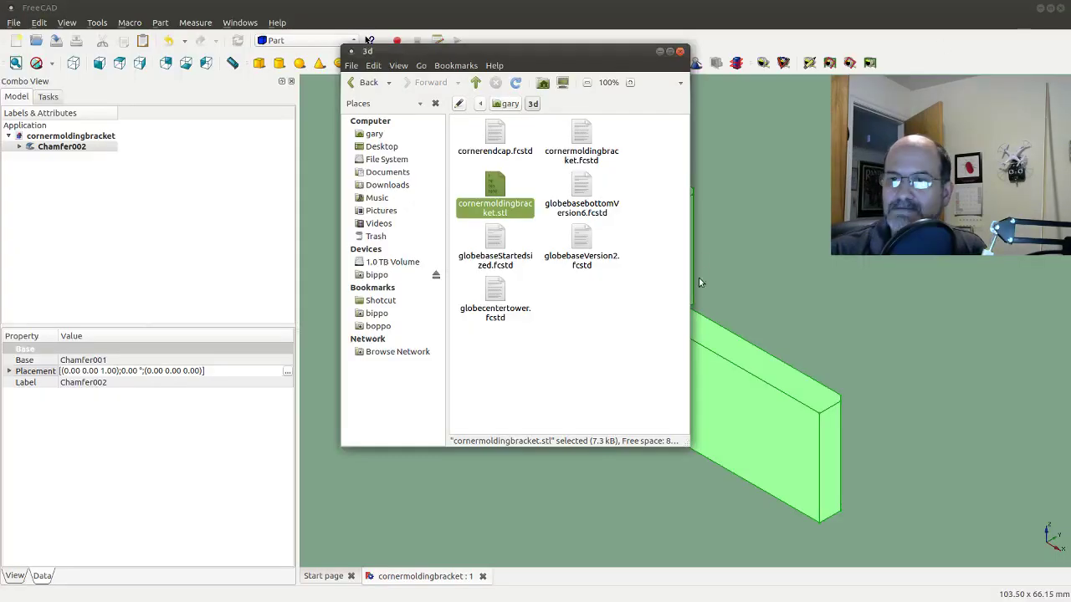
left_click(698, 281)
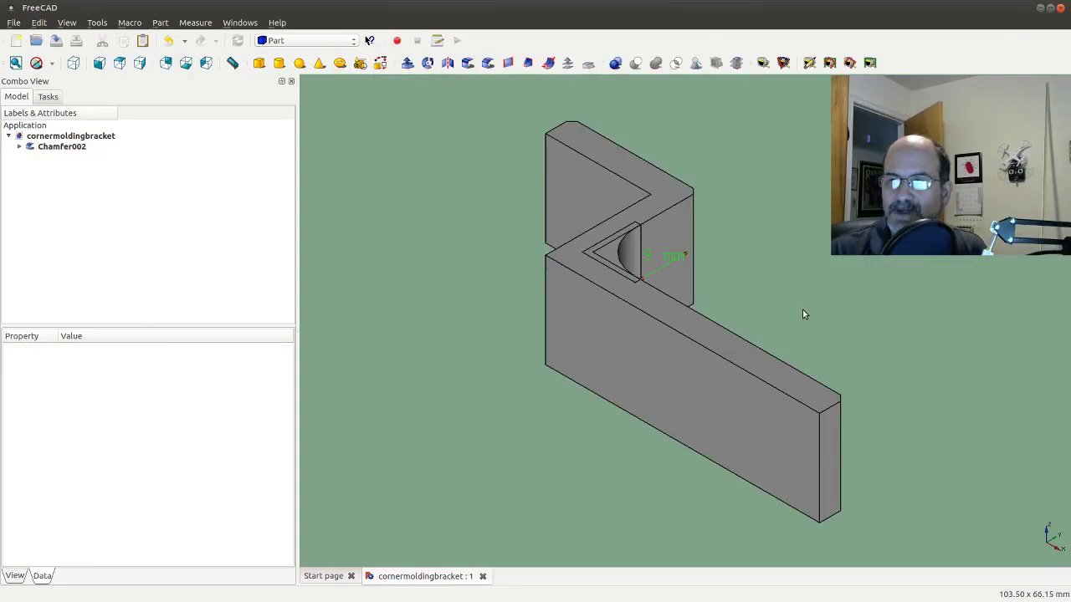